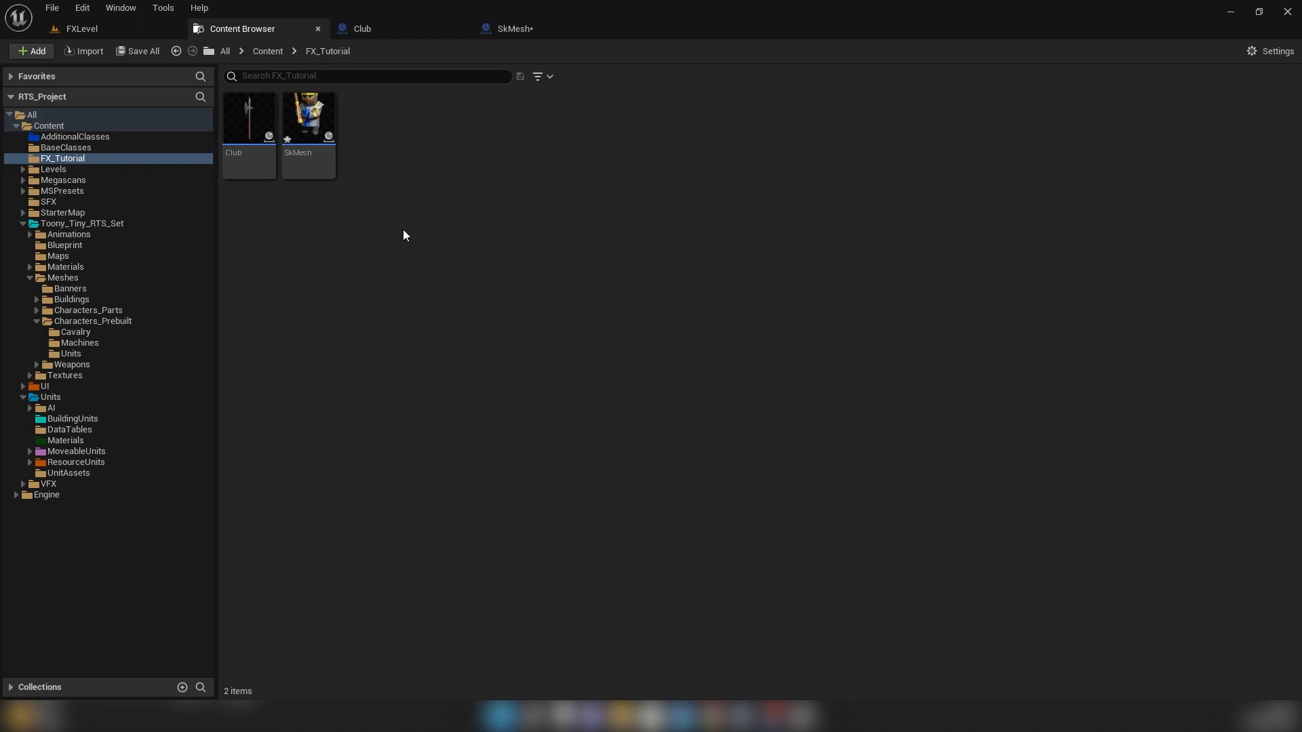
- Bring up the Club blueprint's viewport and frame the halberd mesh component from a new angle
{"action": "left_click", "coordinate": [408, 37]}
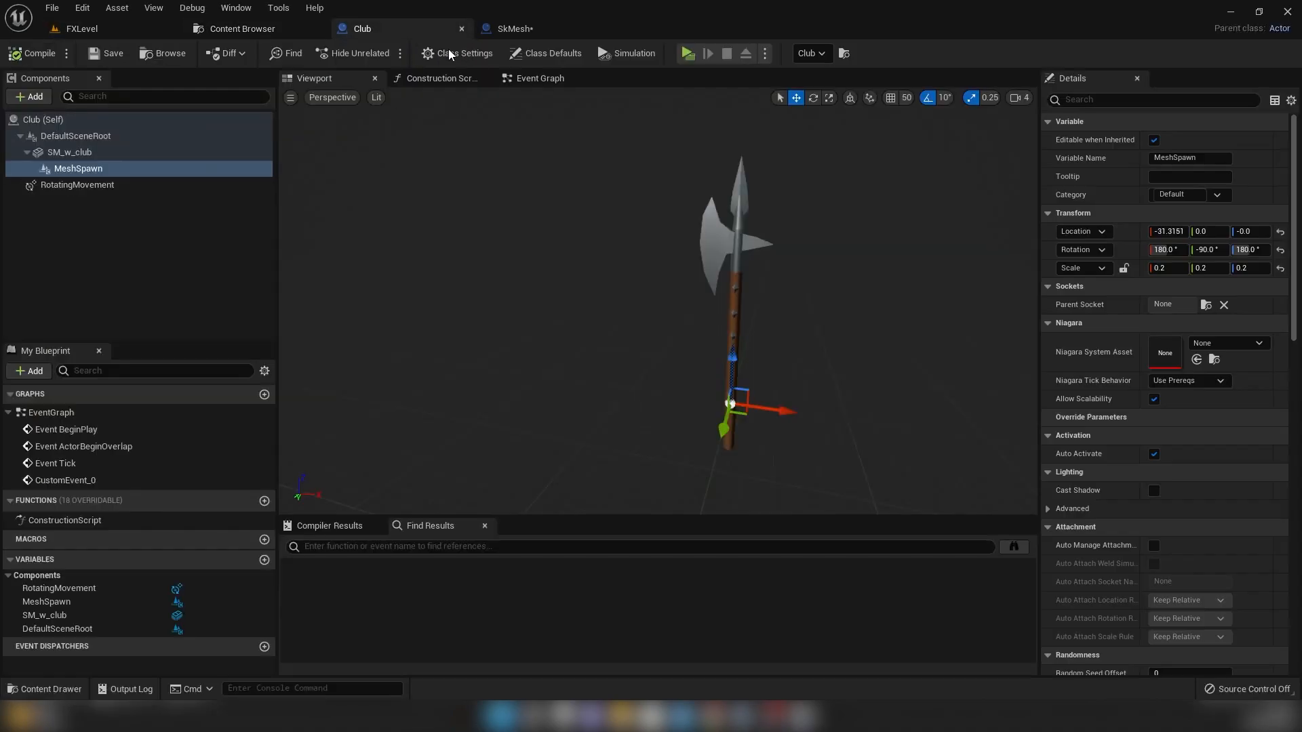
{"action": "left_click", "coordinate": [540, 77]}
{"action": "left_click", "coordinate": [314, 77]}
{"action": "right_click_drag", "start_coordinate": [695, 306], "coordinate": [794, 306]}
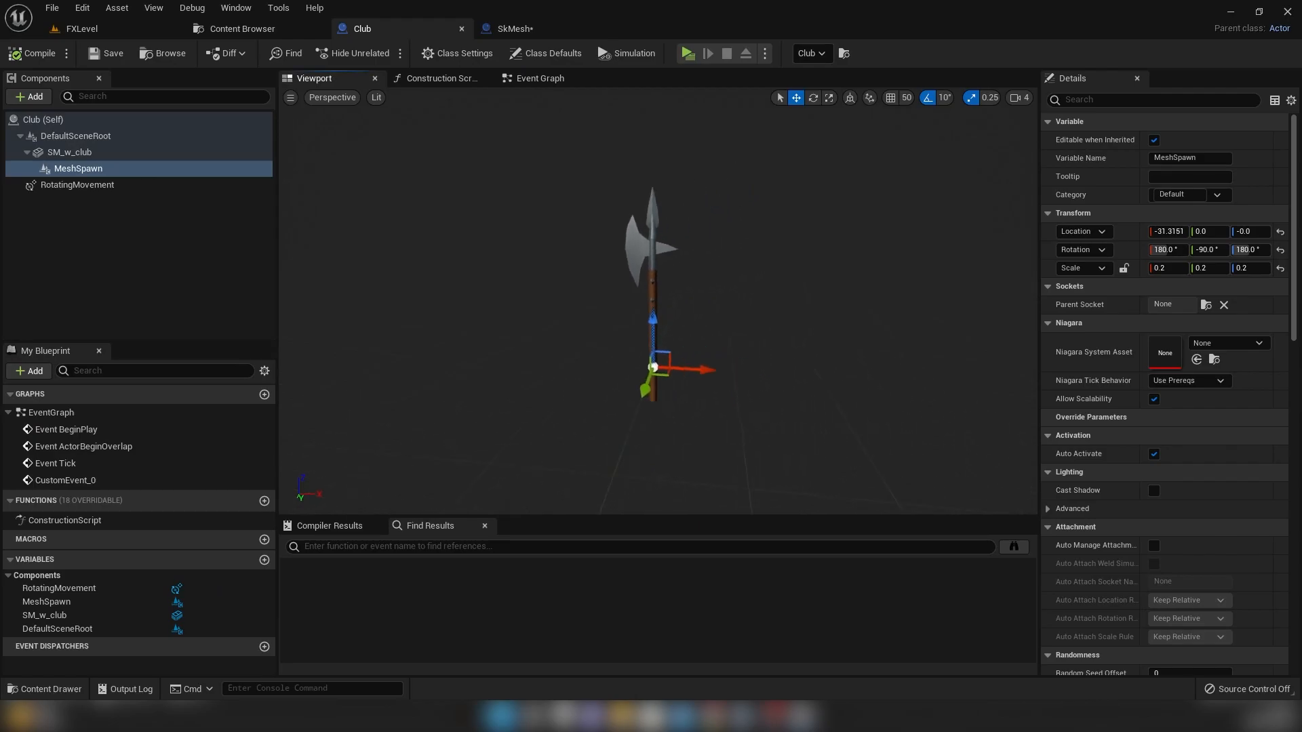
{"action": "scroll", "coordinate": [383, 163], "scroll_direction": "up", "scroll_amount": 2}
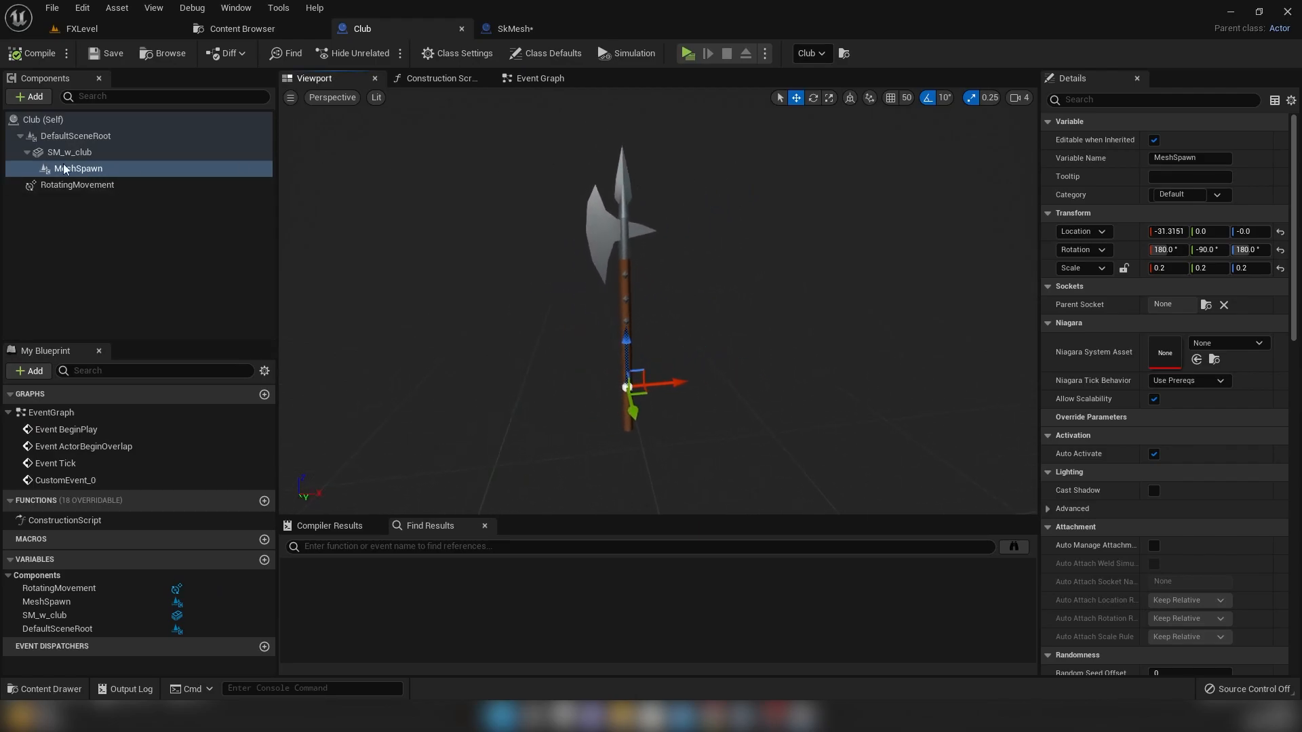
{"action": "left_click", "coordinate": [641, 228]}
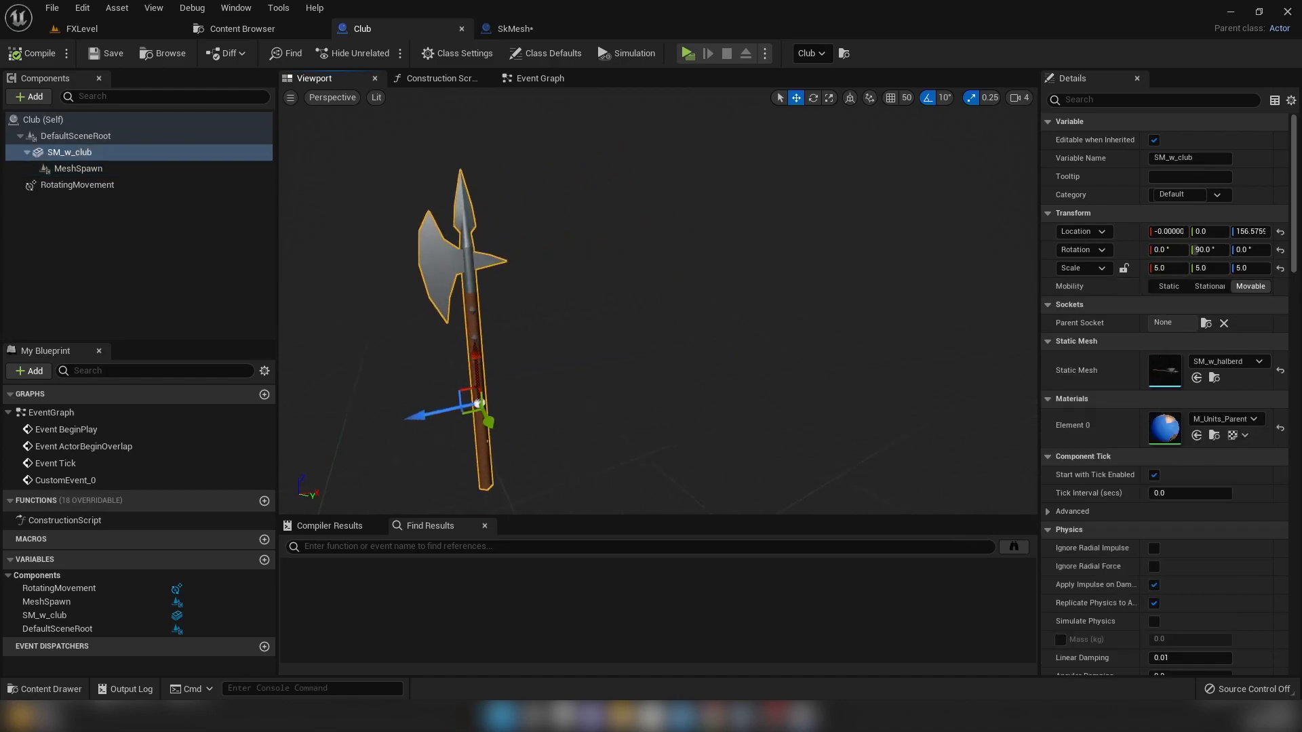
{"action": "right_click_drag", "start_coordinate": [641, 227], "coordinate": [704, 230]}
{"action": "key", "text": "f"}
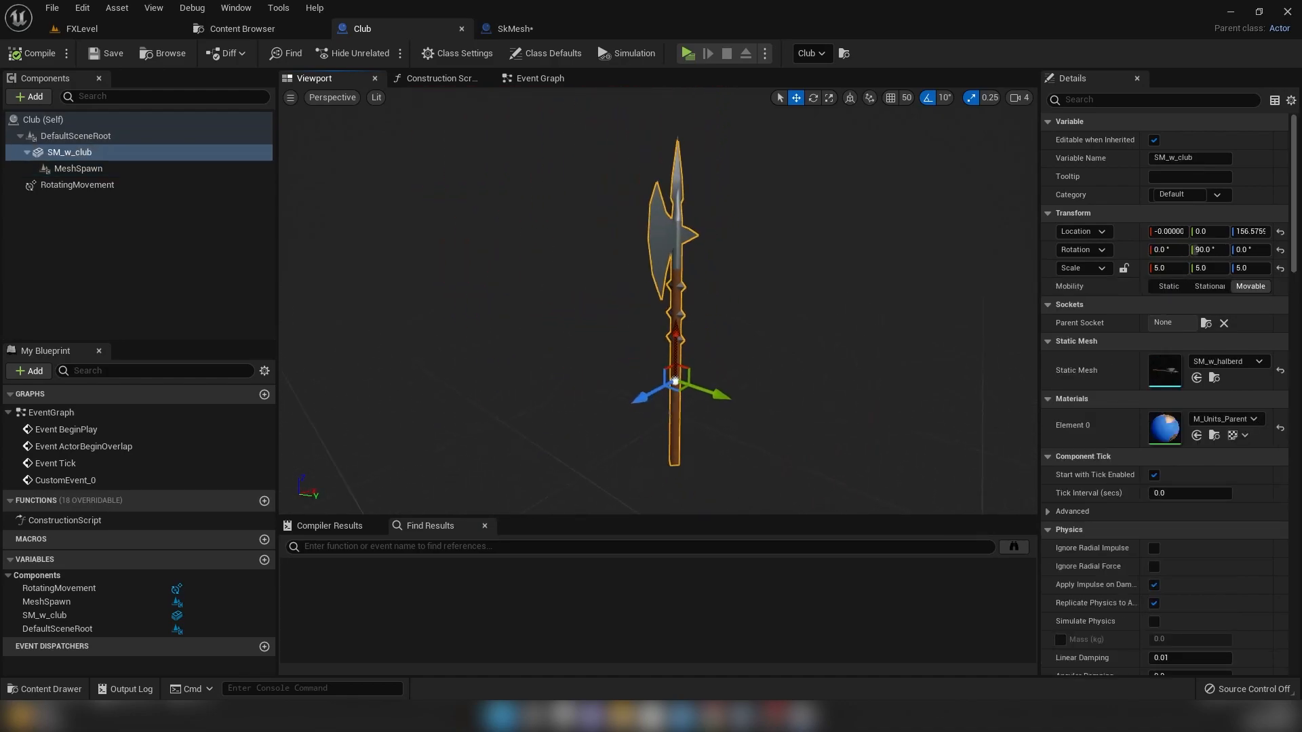
- Select the RotatingMovement component and review the random-rotation nodes in the Event Graph
{"action": "left_click", "coordinate": [112, 186]}
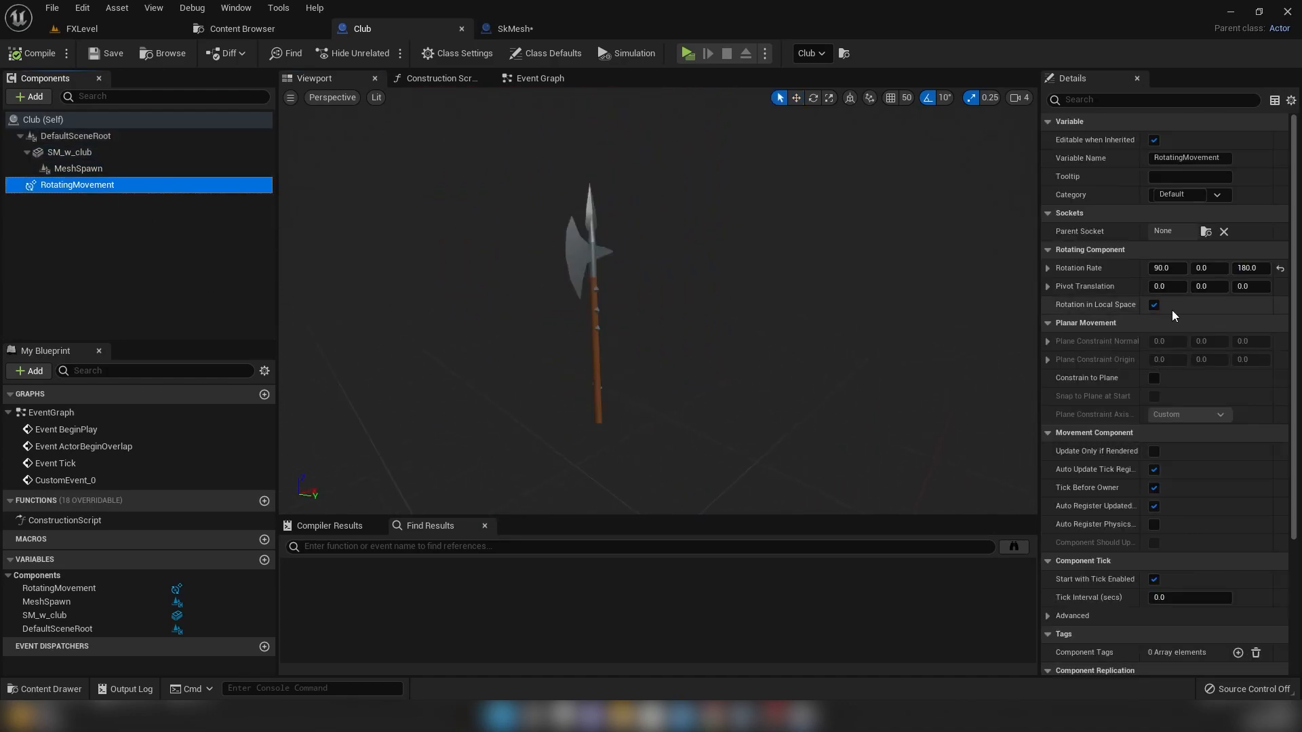
{"action": "left_click", "coordinate": [527, 80]}
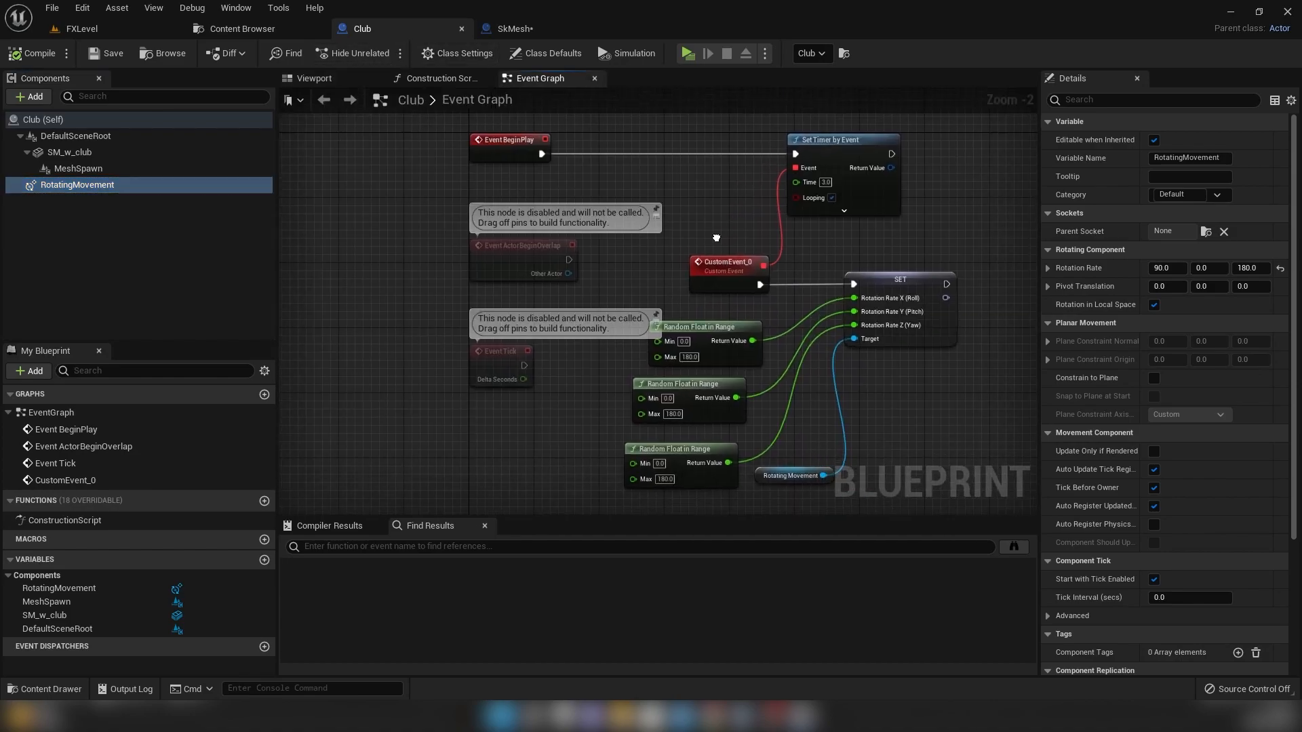
{"action": "right_click_drag", "start_coordinate": [647, 398], "coordinate": [776, 193]}
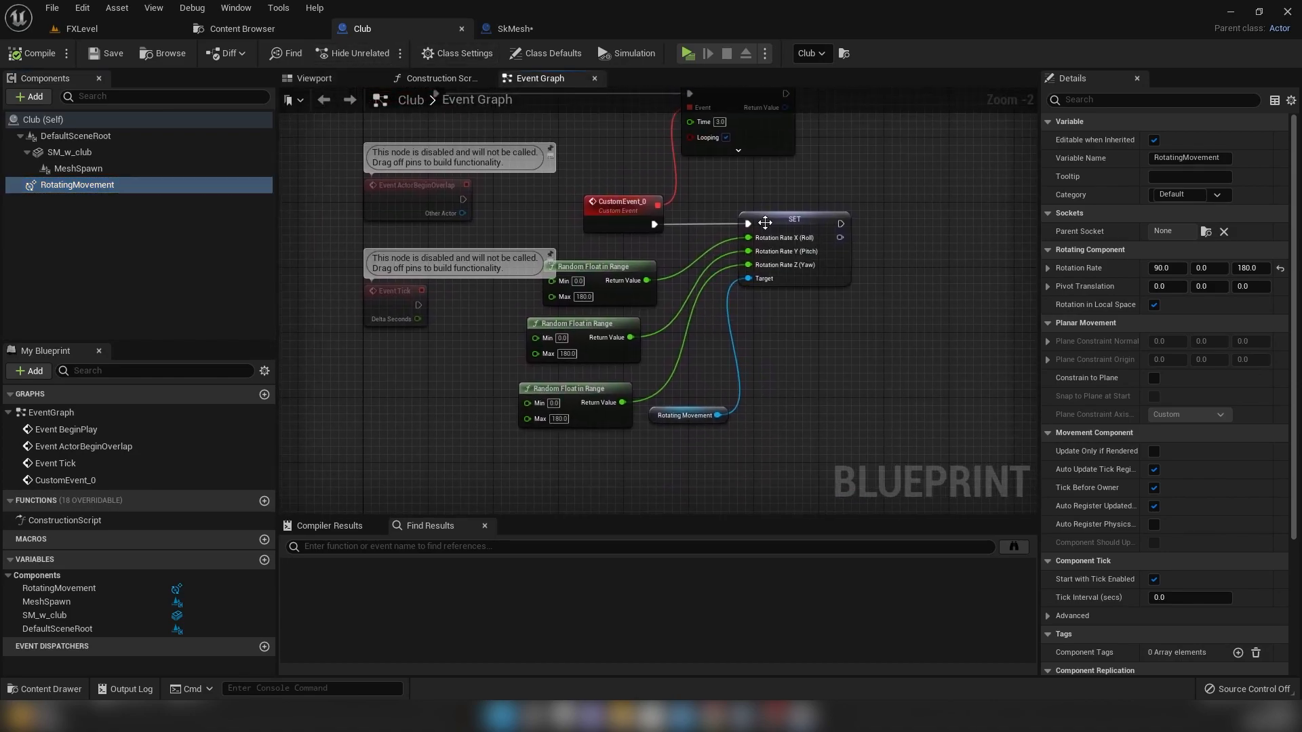
- Review the SkMesh blueprint's graph and preview, selecting the SK_Heavy_Infantry mesh component
{"action": "left_click", "coordinate": [538, 24]}
{"action": "right_click_drag", "start_coordinate": [485, 242], "coordinate": [509, 147]}
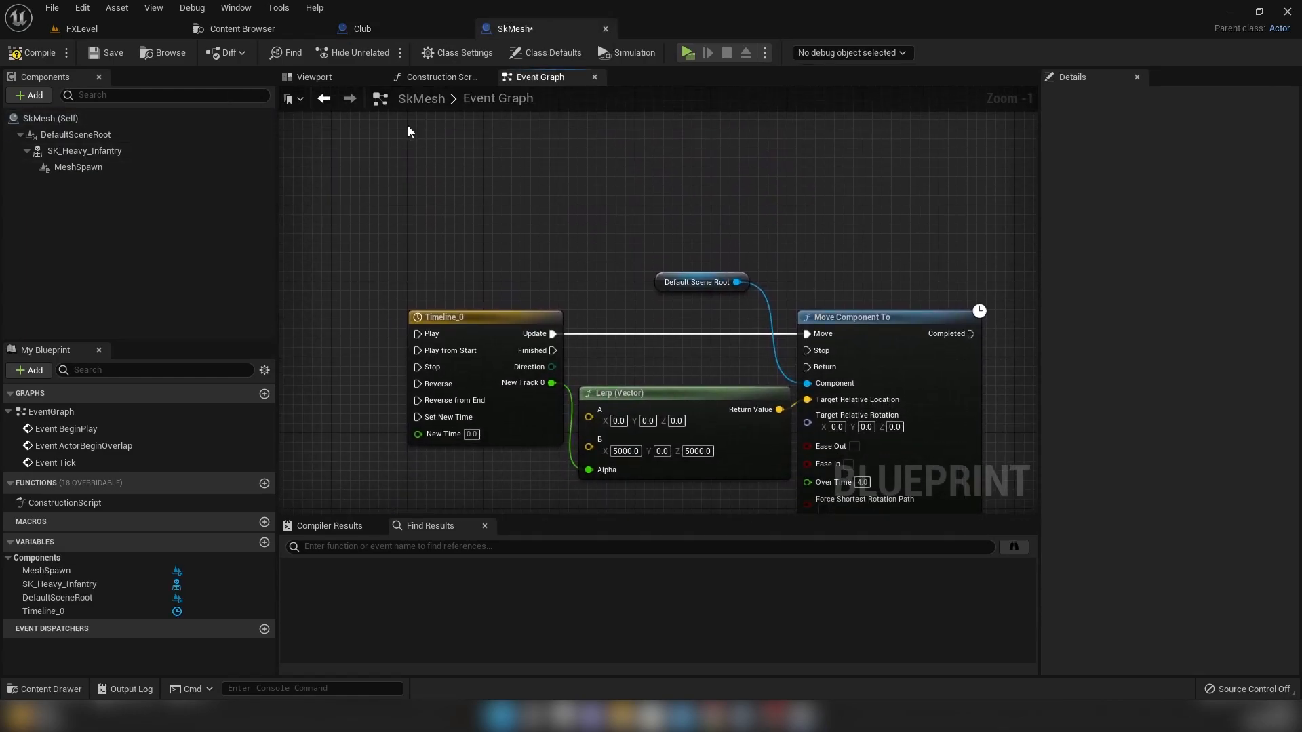
{"action": "left_click", "coordinate": [338, 77]}
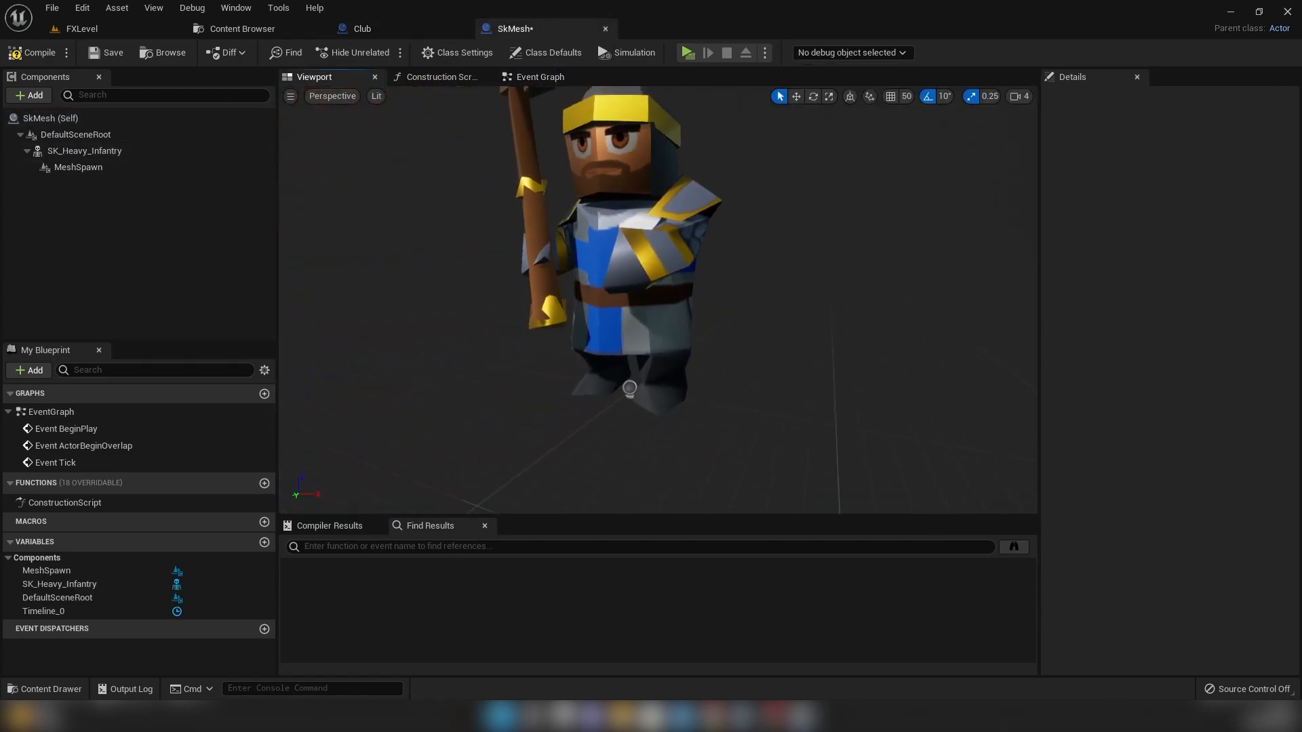
{"action": "left_click", "coordinate": [85, 152]}
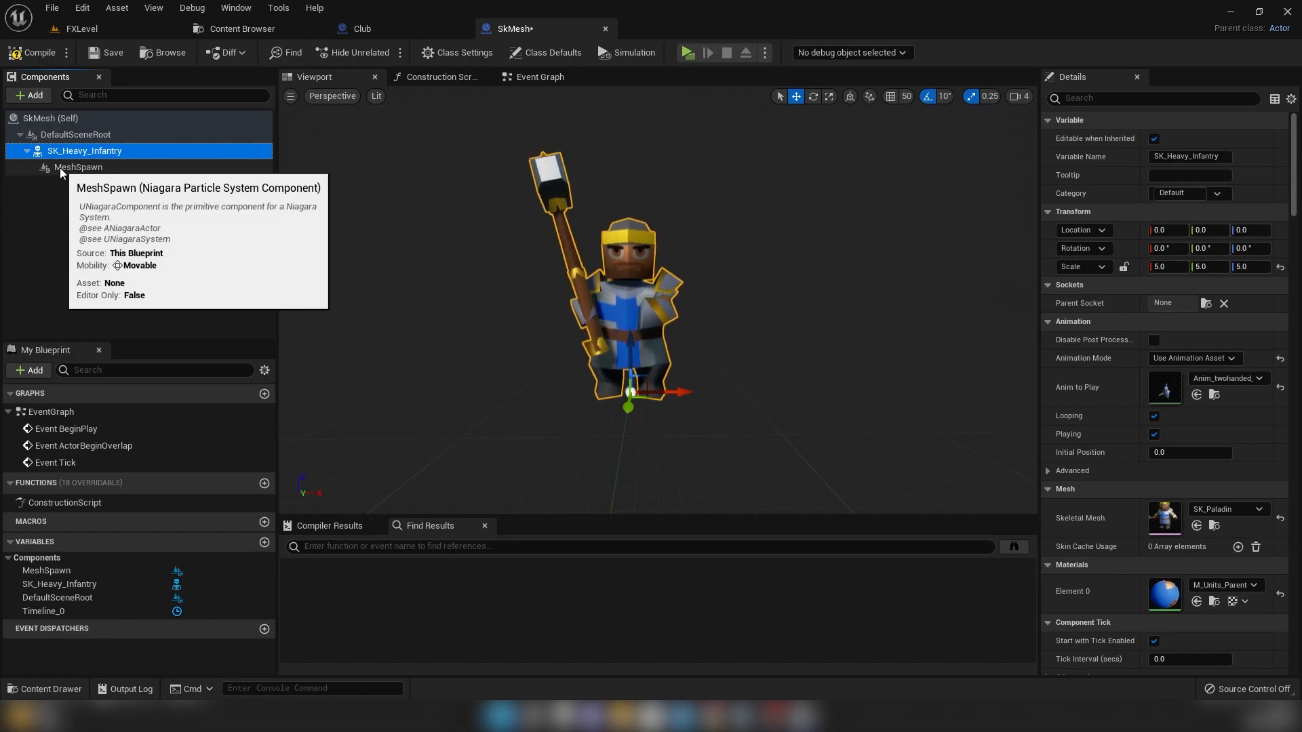
- Move the Default Scene Root node lower in the SkMesh event graph and return to its 3D preview
{"action": "left_click", "coordinate": [539, 75]}
{"action": "scroll", "coordinate": [538, 204], "scroll_direction": "down", "scroll_amount": 3}
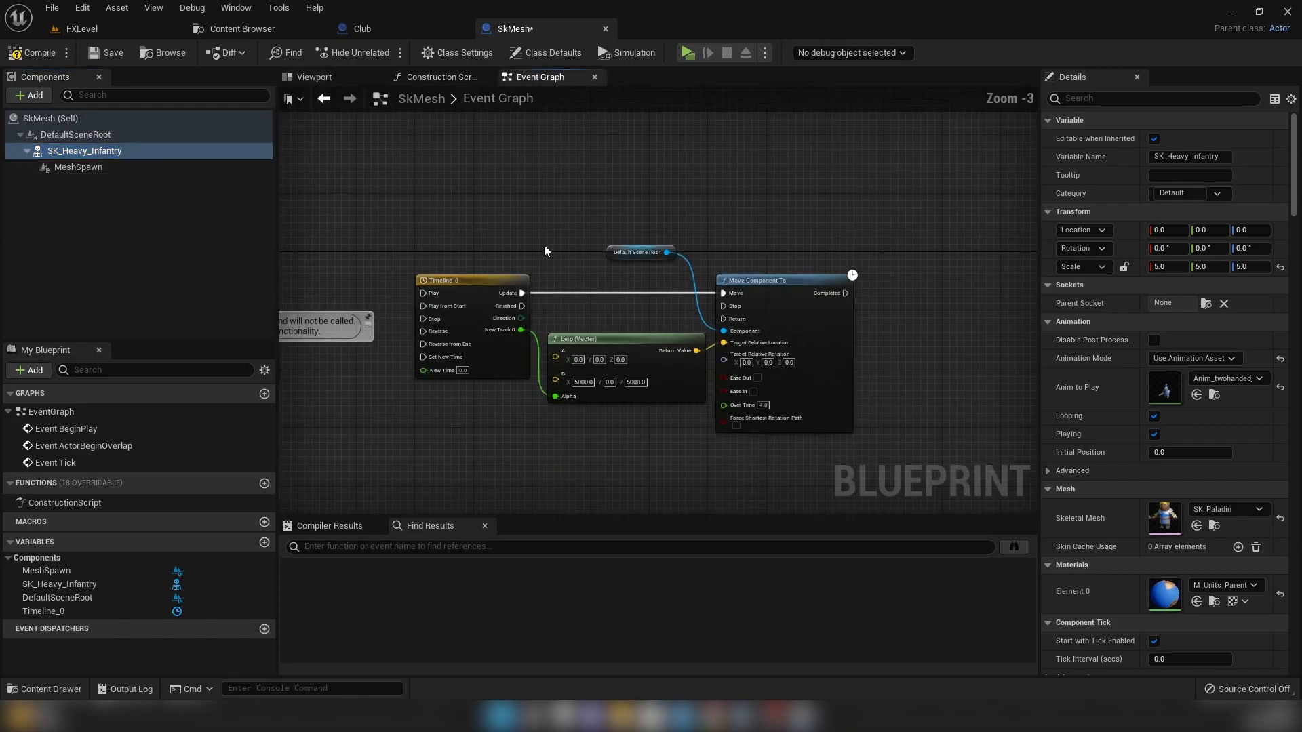
{"action": "left_click_drag", "start_coordinate": [591, 236], "coordinate": [608, 292]}
{"action": "left_click", "coordinate": [628, 227]}
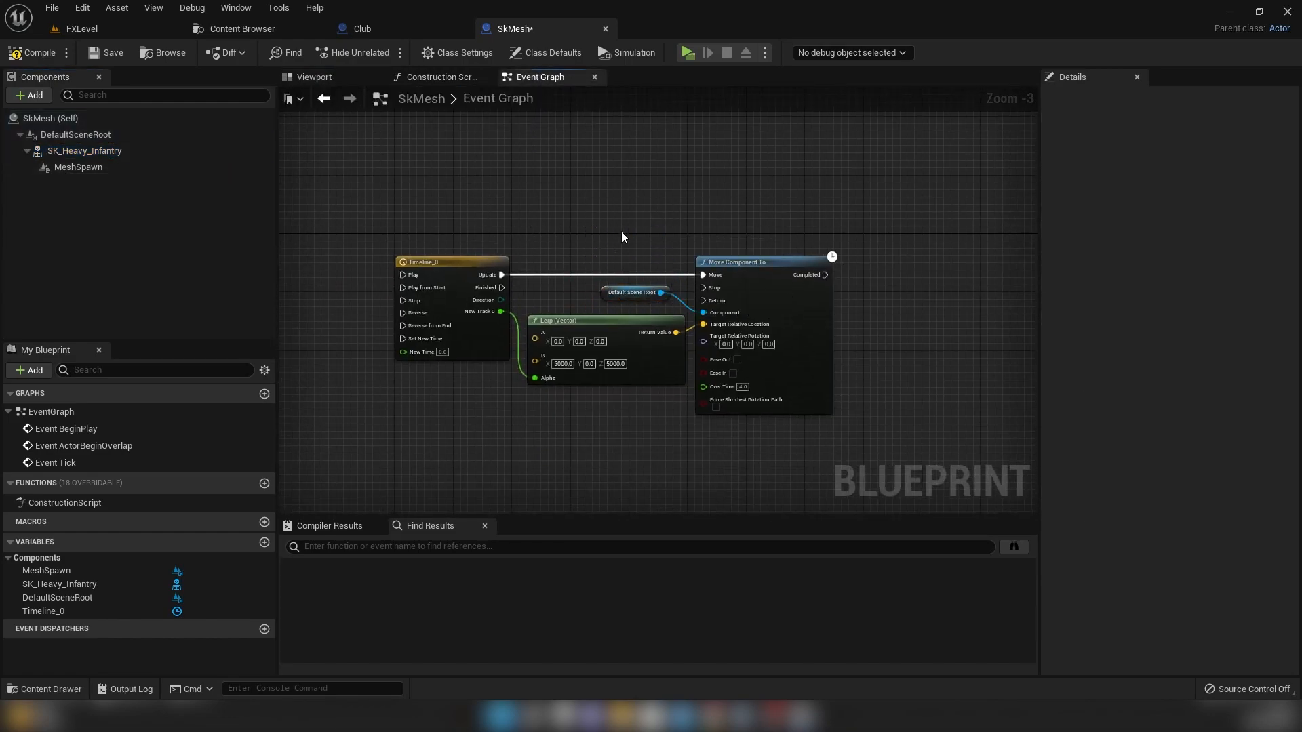
{"action": "left_click", "coordinate": [337, 73]}
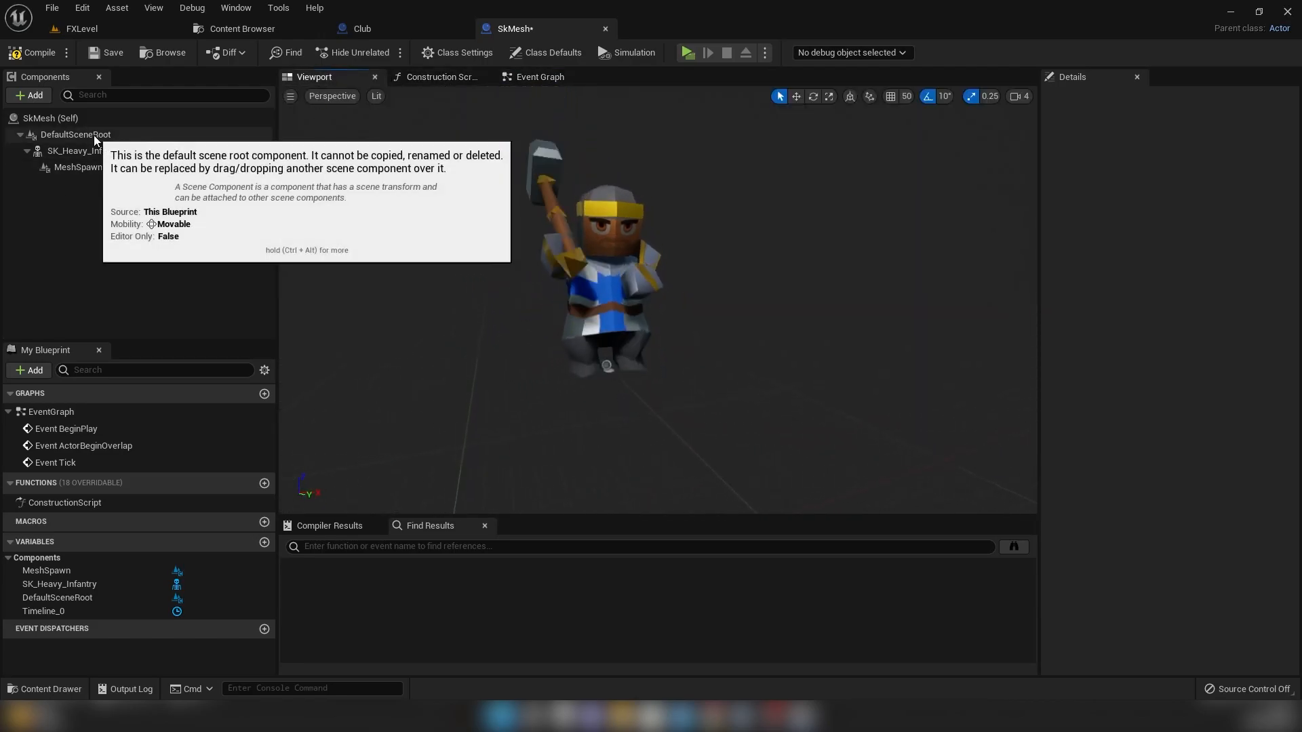
- Flip between the Club and SkMesh blueprints, ending on the Club's axe preview
{"action": "left_click", "coordinate": [383, 29]}
{"action": "left_click", "coordinate": [496, 27]}
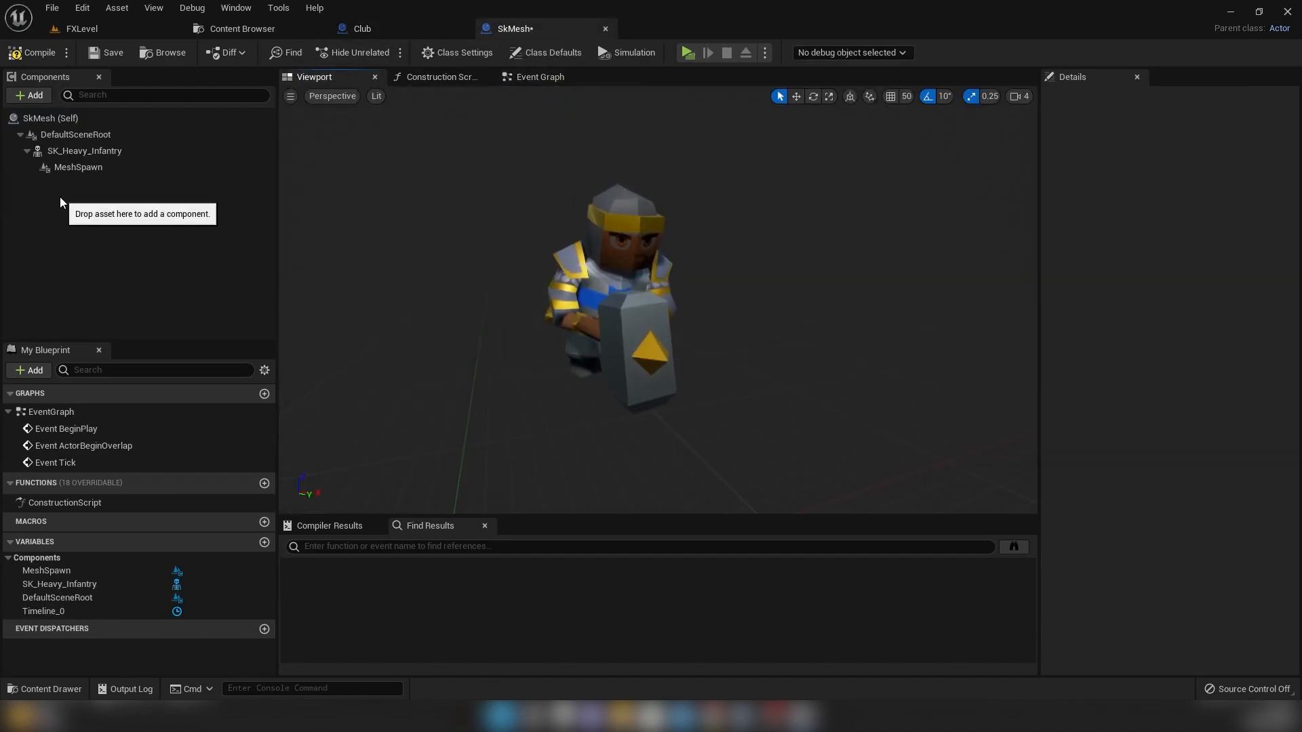
{"action": "left_click", "coordinate": [411, 34]}
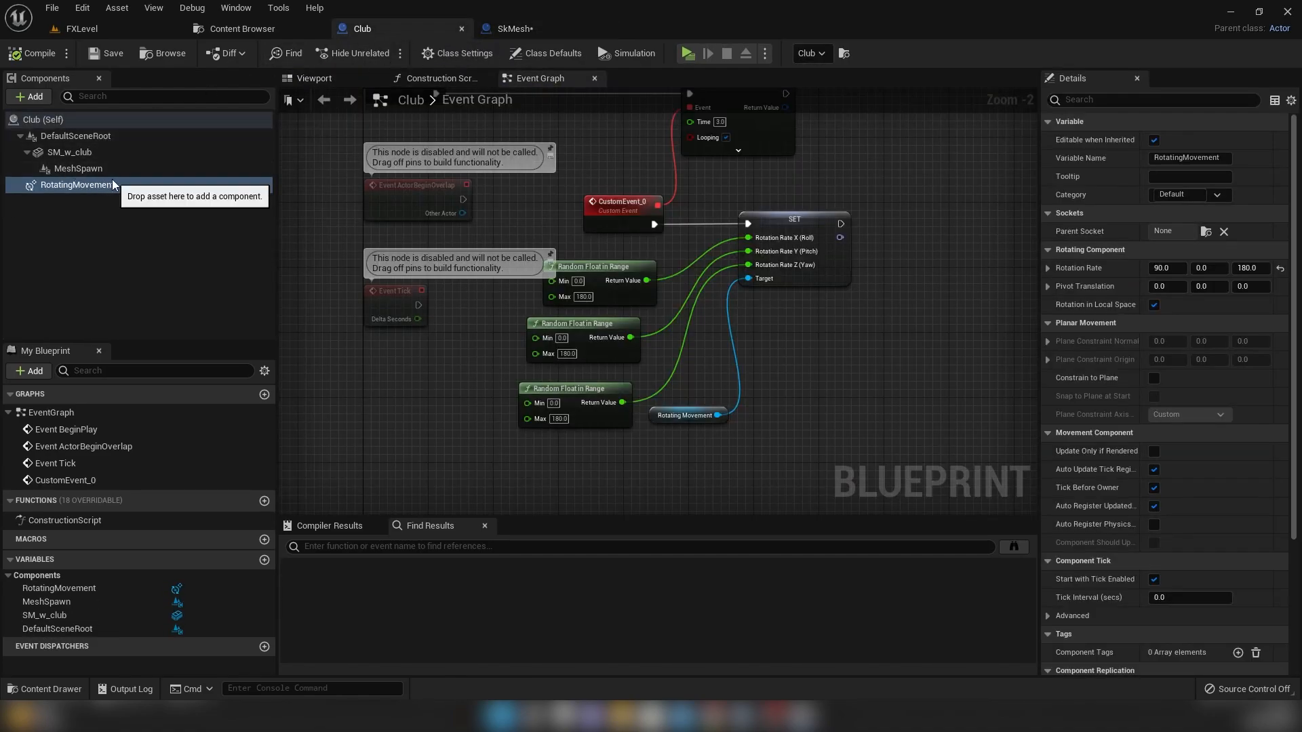
{"action": "left_click", "coordinate": [316, 78]}
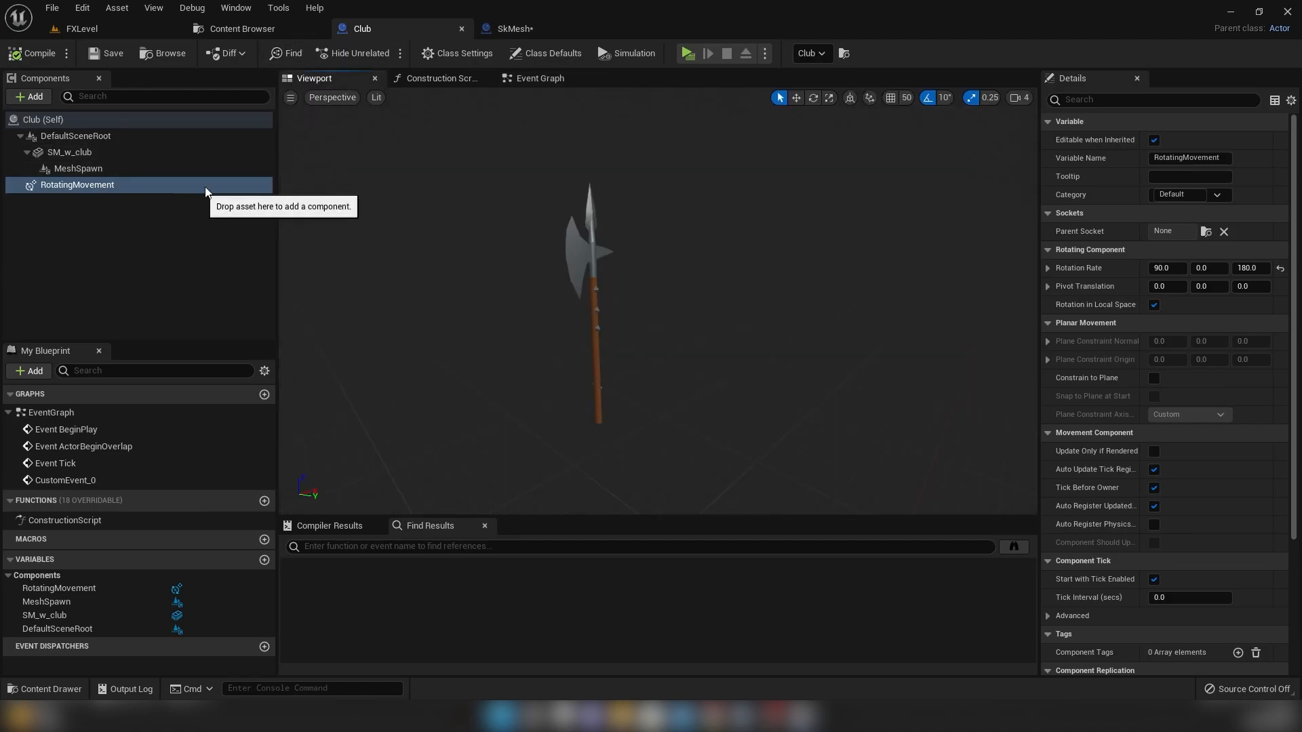
- Play the FXLevel level in a separate window and stop it with Escape
{"action": "left_click", "coordinate": [153, 30]}
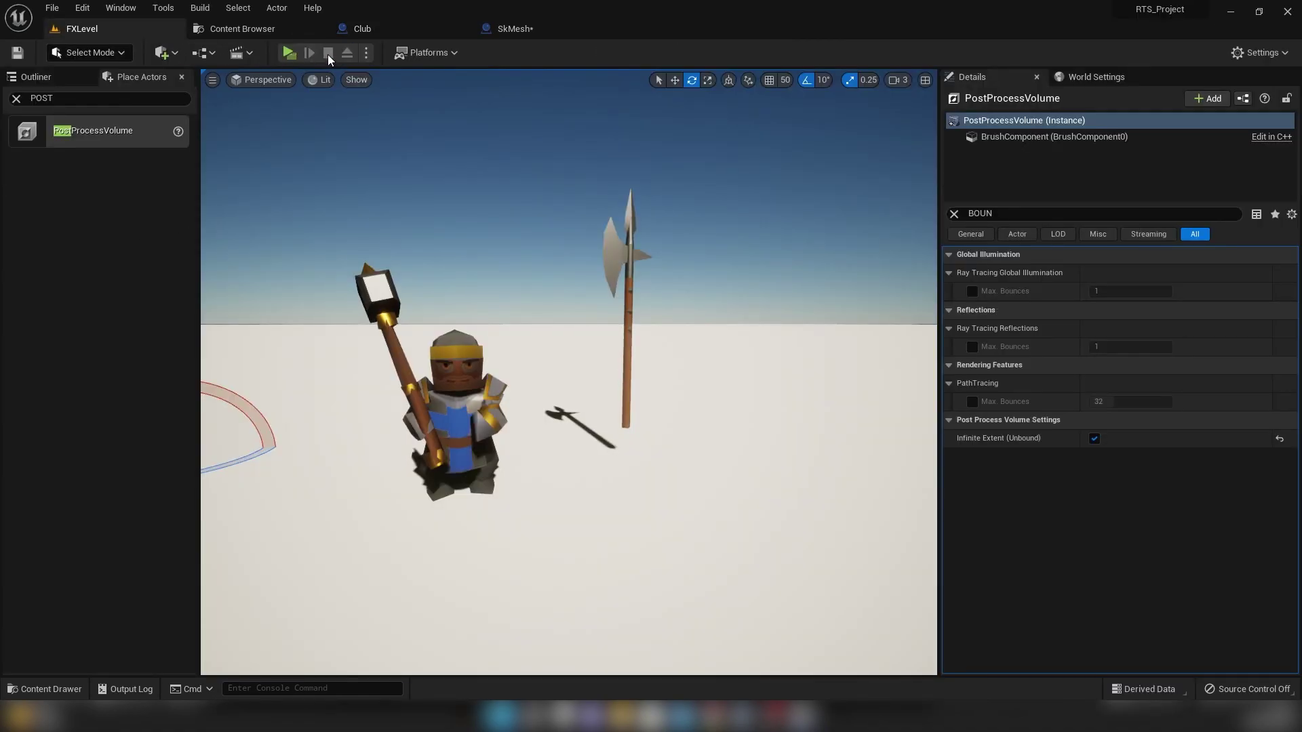
{"action": "left_click", "coordinate": [290, 54]}
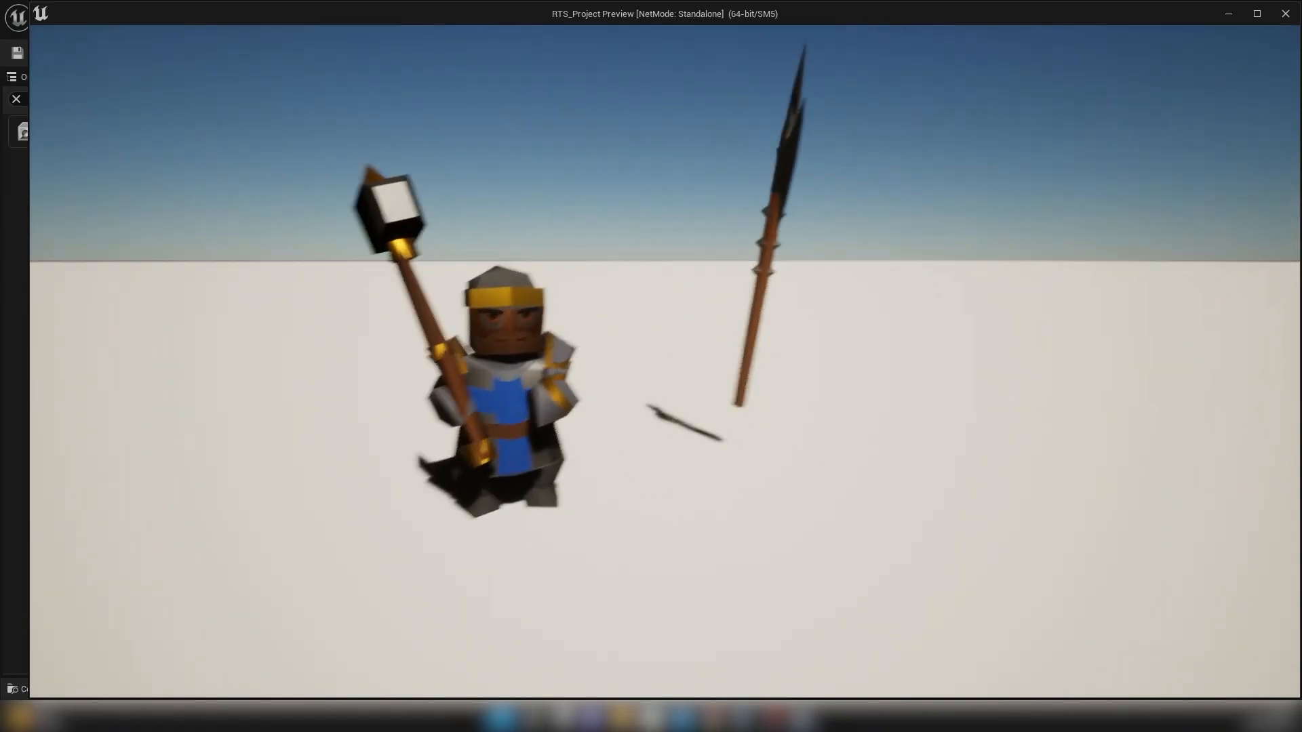
{"action": "key", "text": "Escape"}
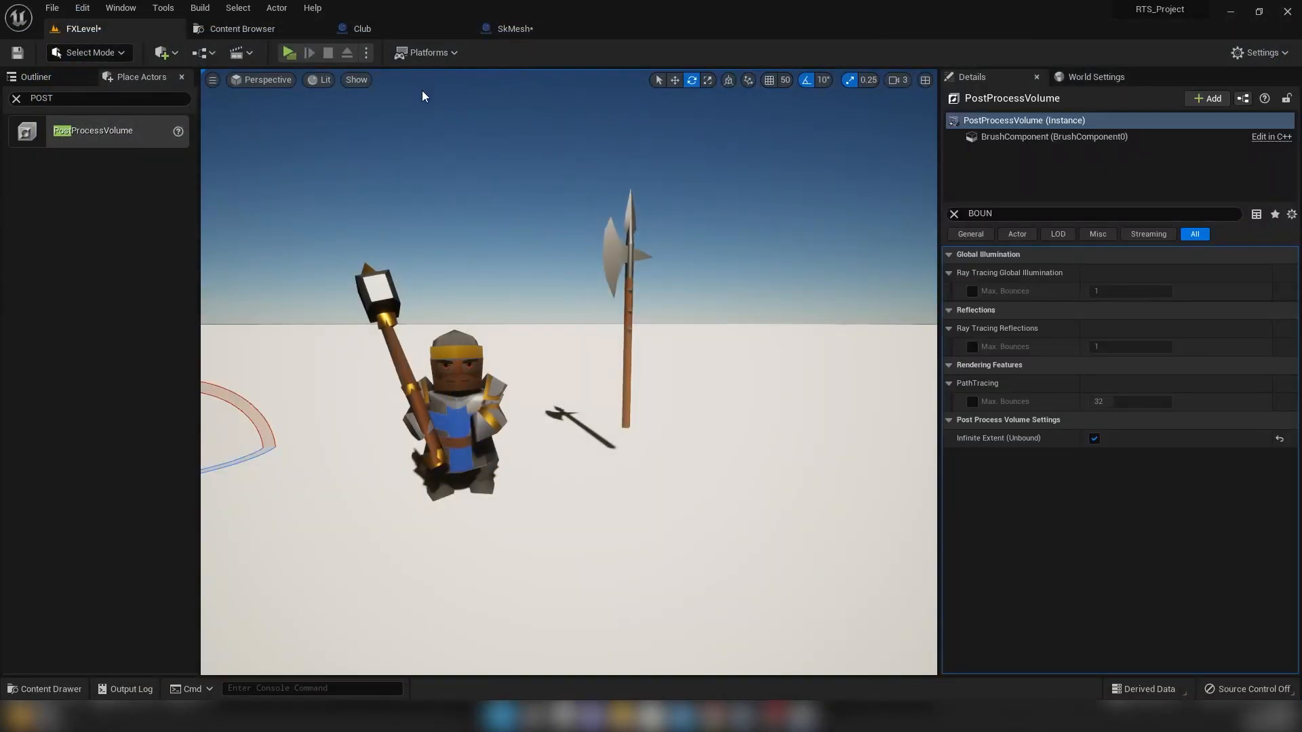
- Select the MeshSpawn particle component in both Club and SkMesh blueprints, then return to the FX_Tutorial folder
{"action": "left_click", "coordinate": [411, 31]}
{"action": "left_click", "coordinate": [93, 200]}
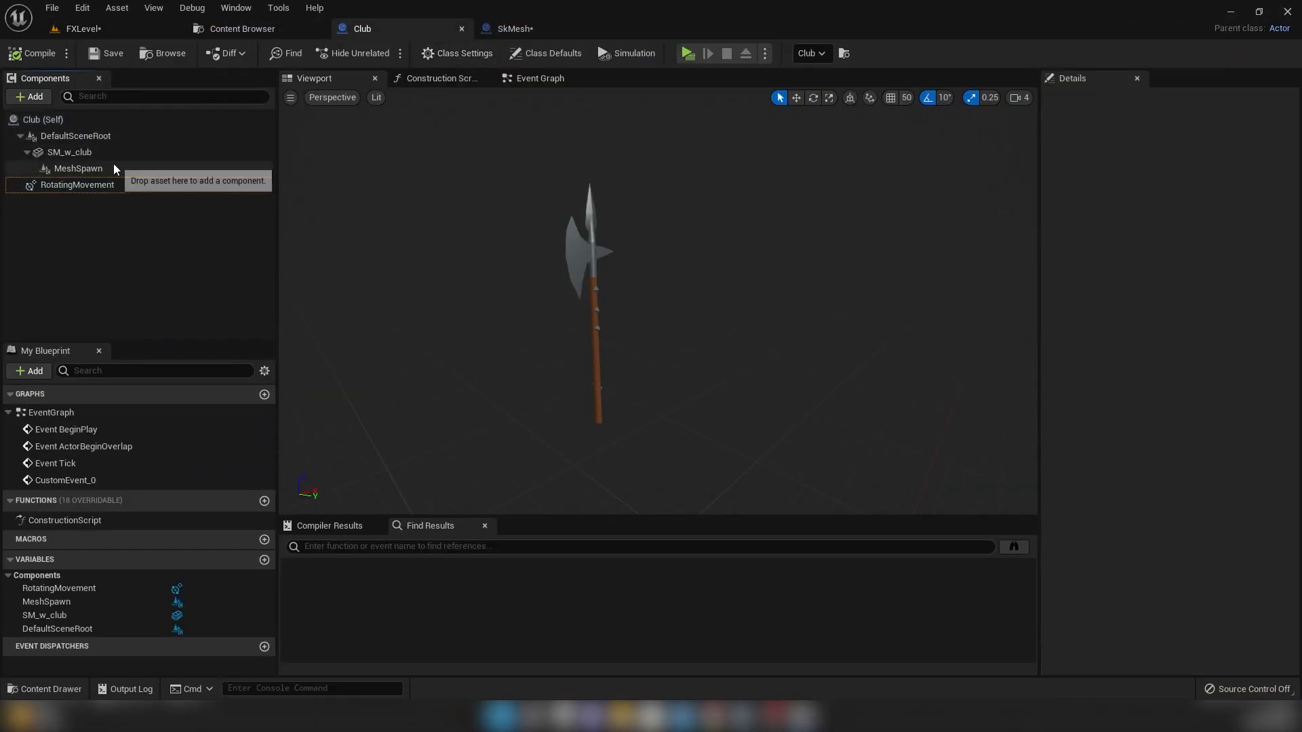
{"action": "left_click", "coordinate": [102, 169]}
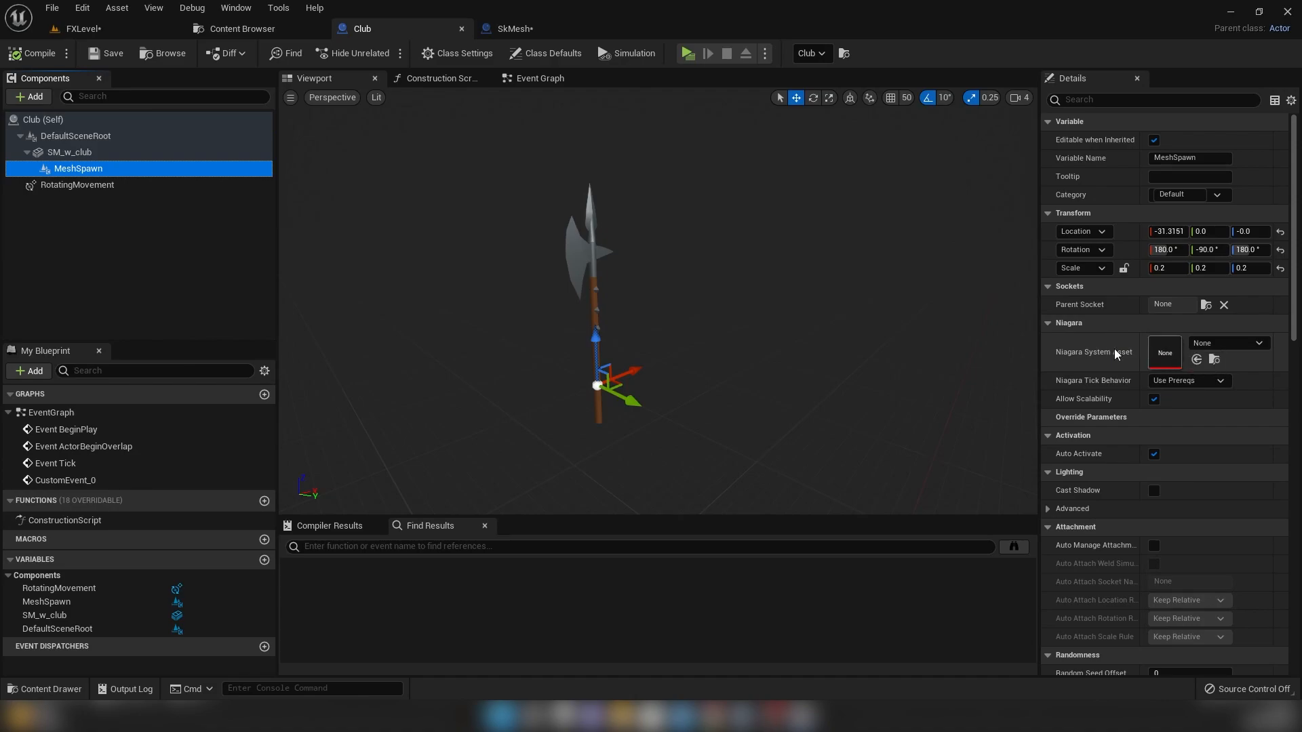
{"action": "left_click", "coordinate": [513, 28]}
{"action": "left_click", "coordinate": [106, 169]}
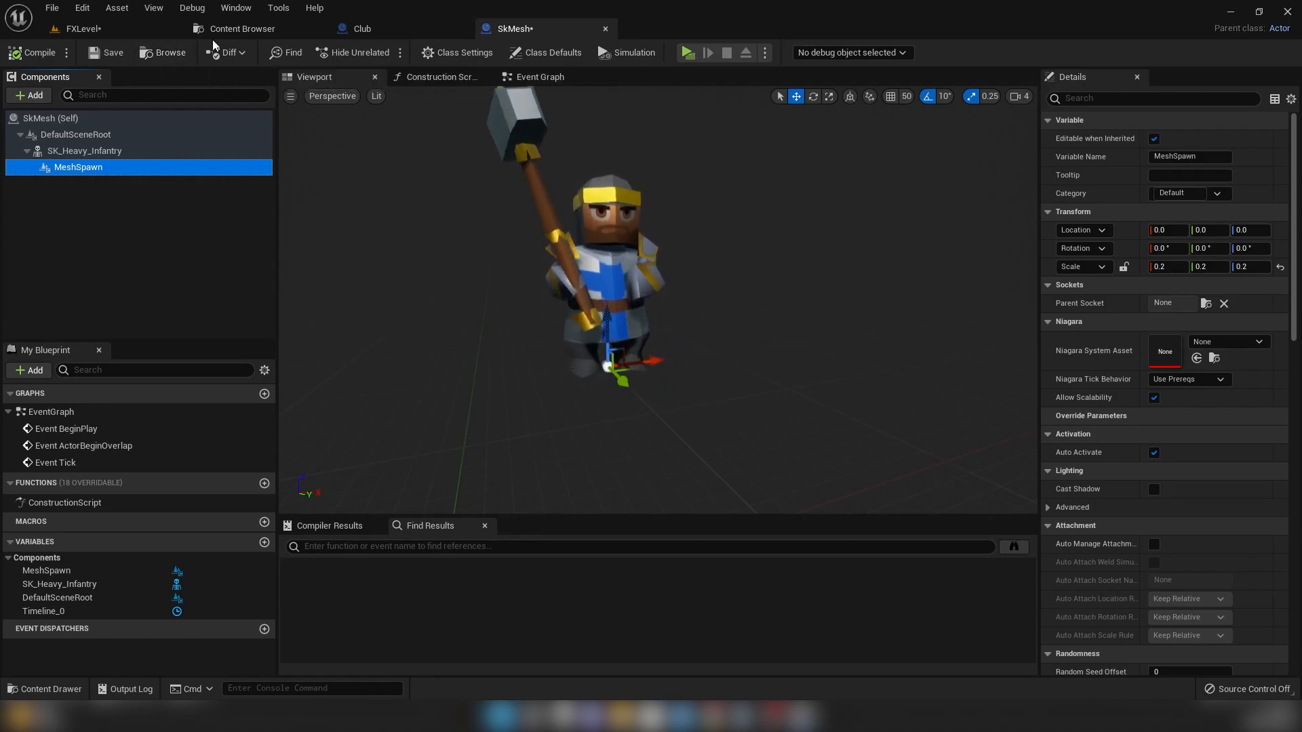
{"action": "left_click", "coordinate": [241, 29]}
- Start a new Niagara System from a template, browsing the Fountain and Omnidirectional Burst emitters
{"action": "right_click", "coordinate": [420, 186]}
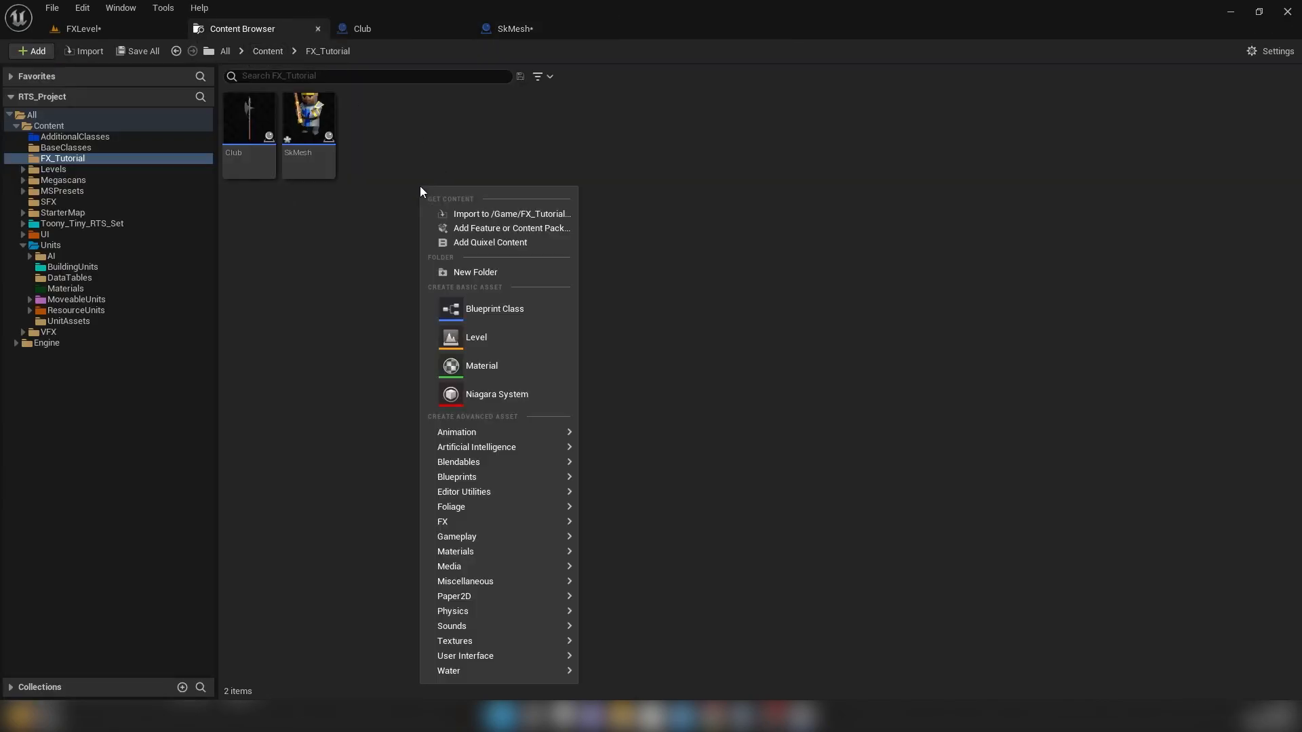
{"action": "left_click", "coordinate": [524, 384]}
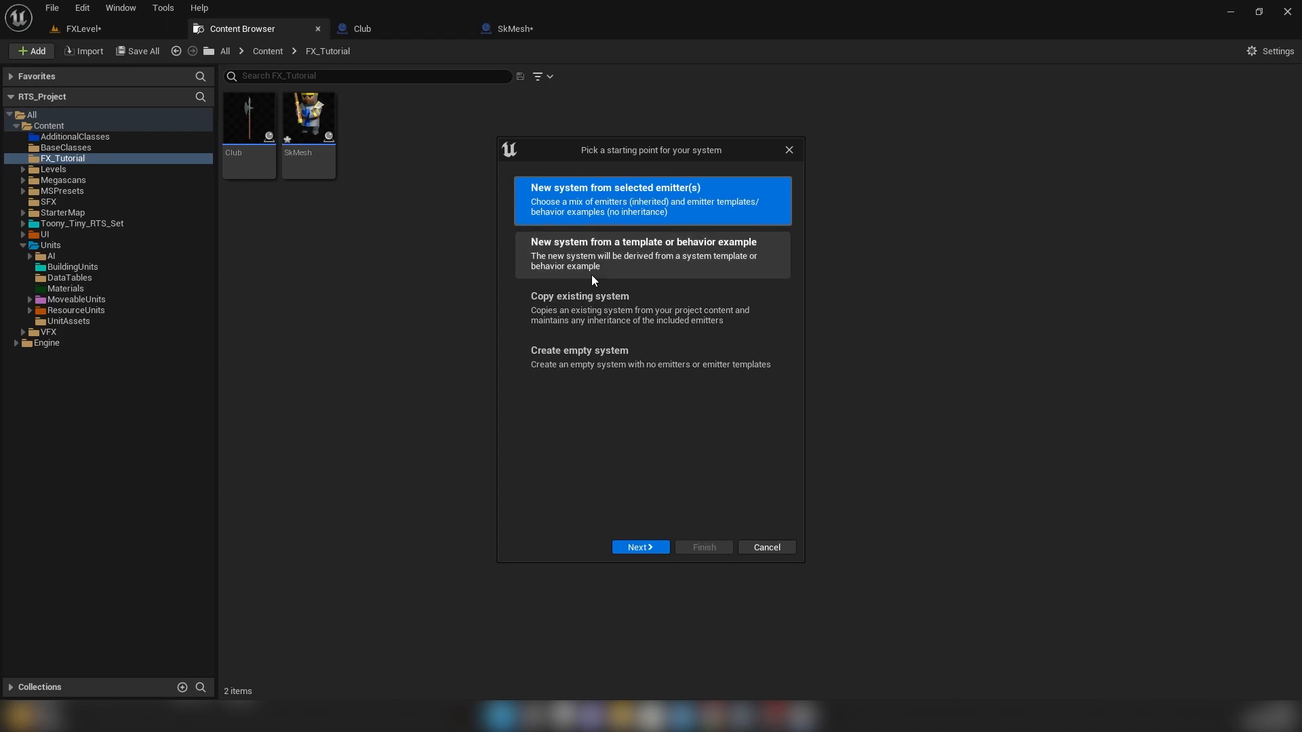
{"action": "left_click", "coordinate": [655, 553]}
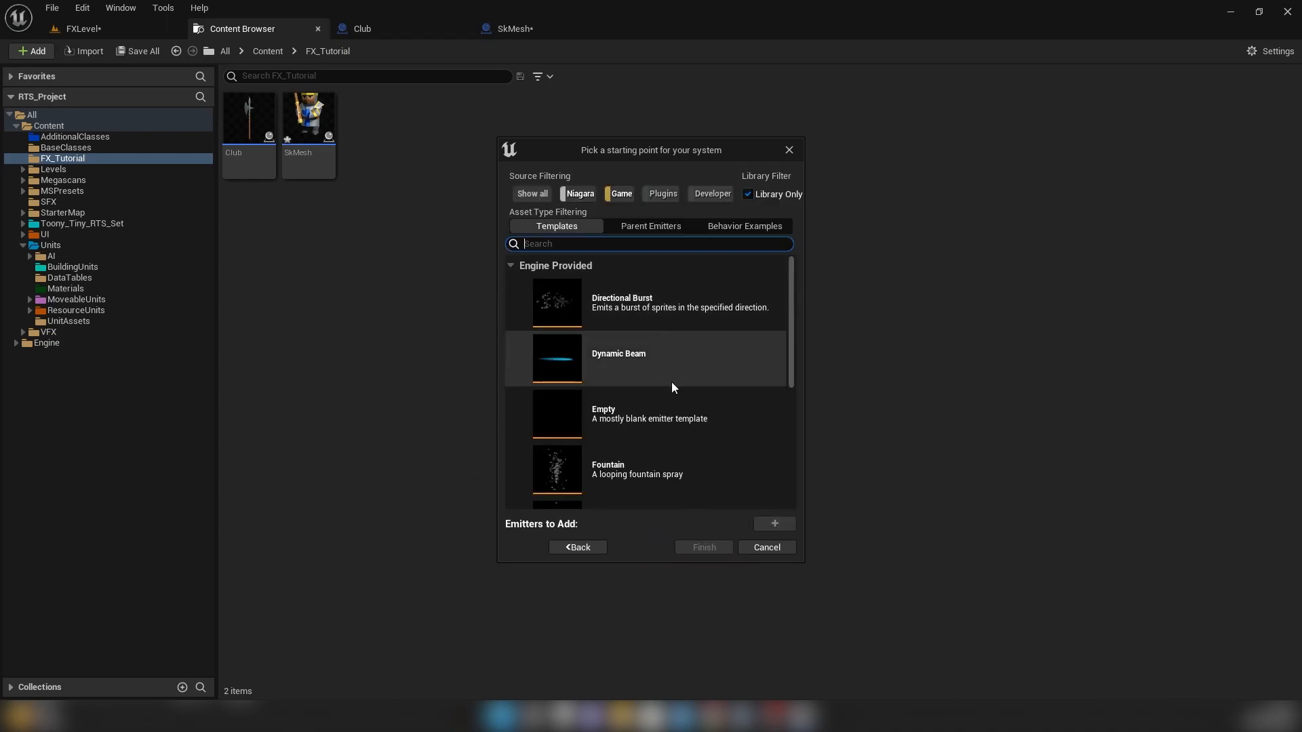
{"action": "scroll", "coordinate": [652, 437], "scroll_direction": "down", "scroll_amount": 1}
{"action": "left_click", "coordinate": [614, 438]}
{"action": "scroll", "coordinate": [624, 418], "scroll_direction": "down", "scroll_amount": 1}
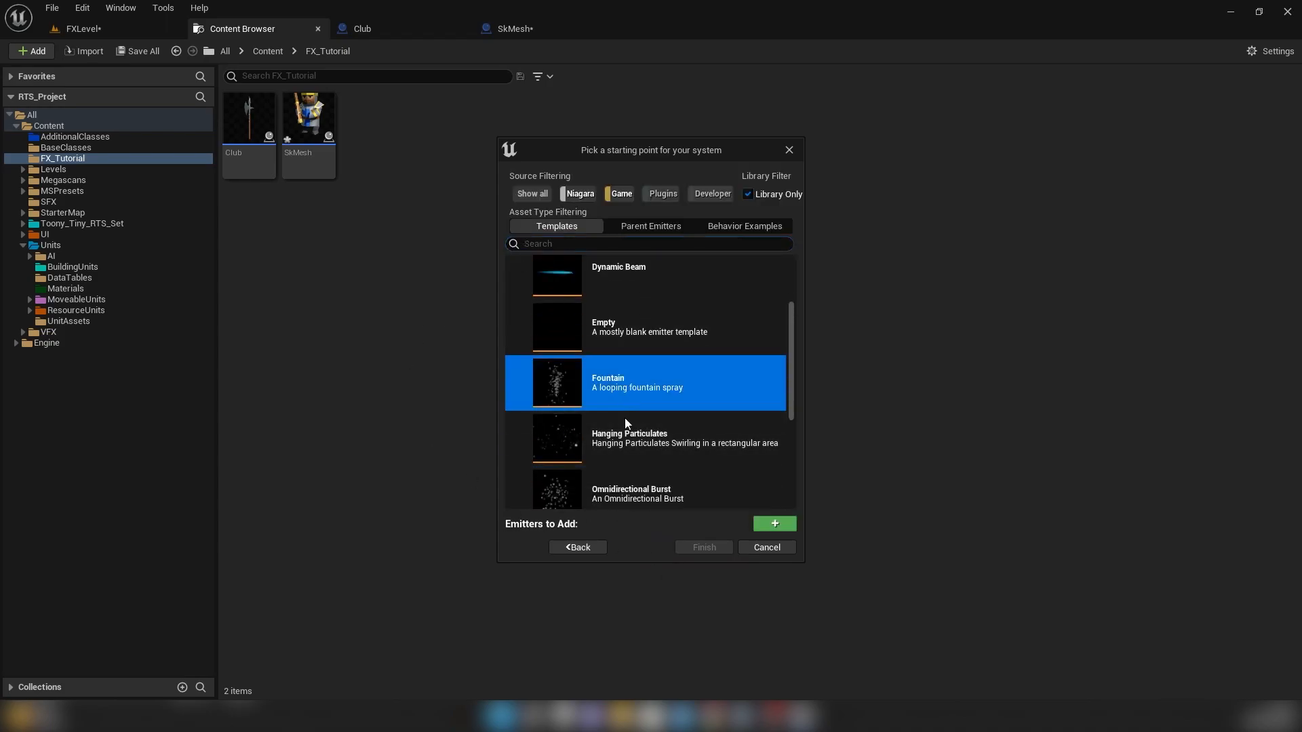
{"action": "scroll", "coordinate": [625, 419], "scroll_direction": "down", "scroll_amount": 1}
{"action": "scroll", "coordinate": [625, 419], "scroll_direction": "down", "scroll_amount": 1}
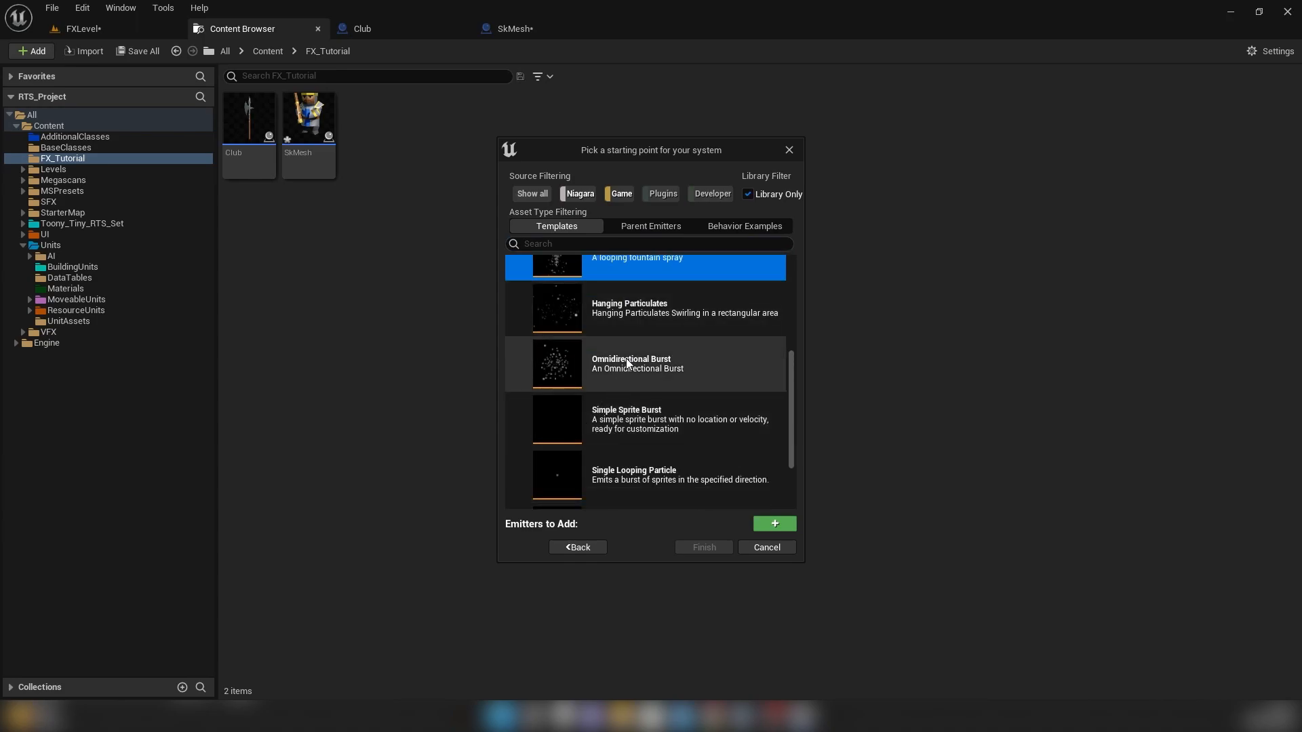
{"action": "left_click", "coordinate": [591, 380]}
{"action": "scroll", "coordinate": [641, 295], "scroll_direction": "up", "scroll_amount": 1}
{"action": "left_click", "coordinate": [647, 282]}
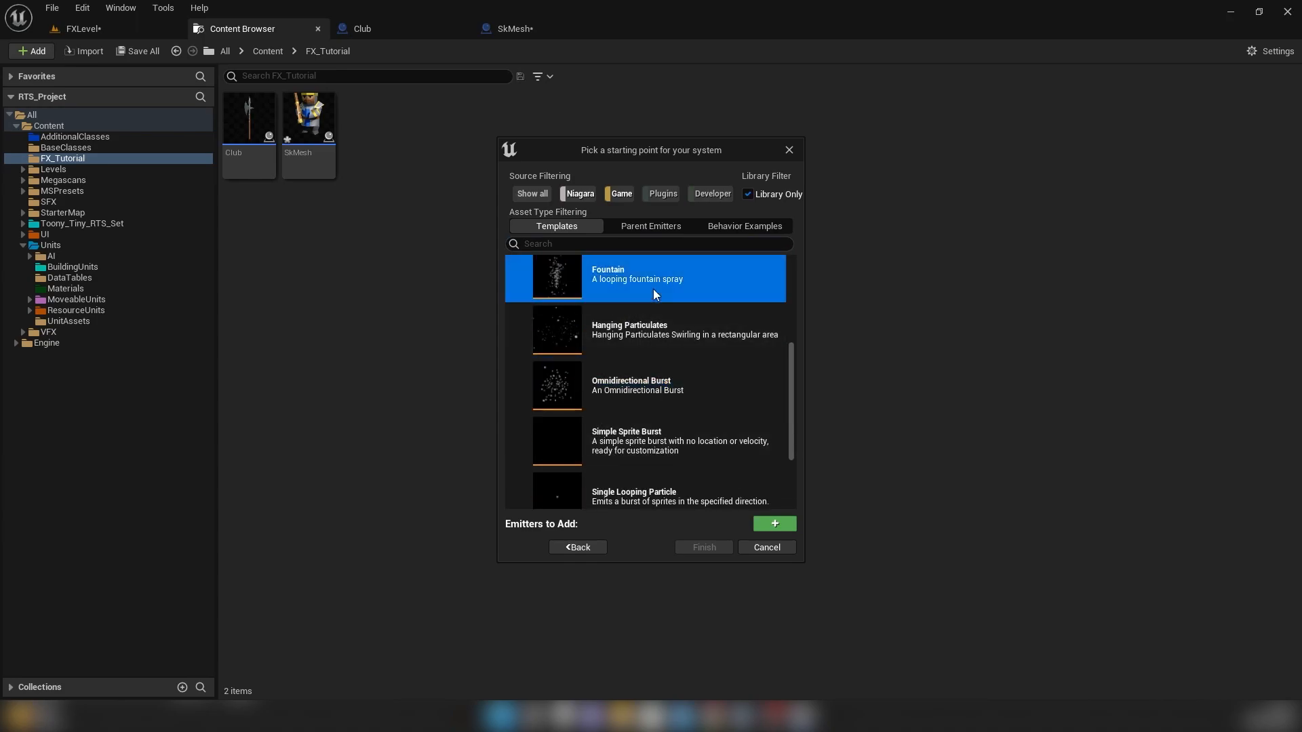
- Add the Fountain emitter and finish creating the system, naming it SK_MeshFX
{"action": "left_click", "coordinate": [627, 372]}
{"action": "left_click", "coordinate": [634, 284]}
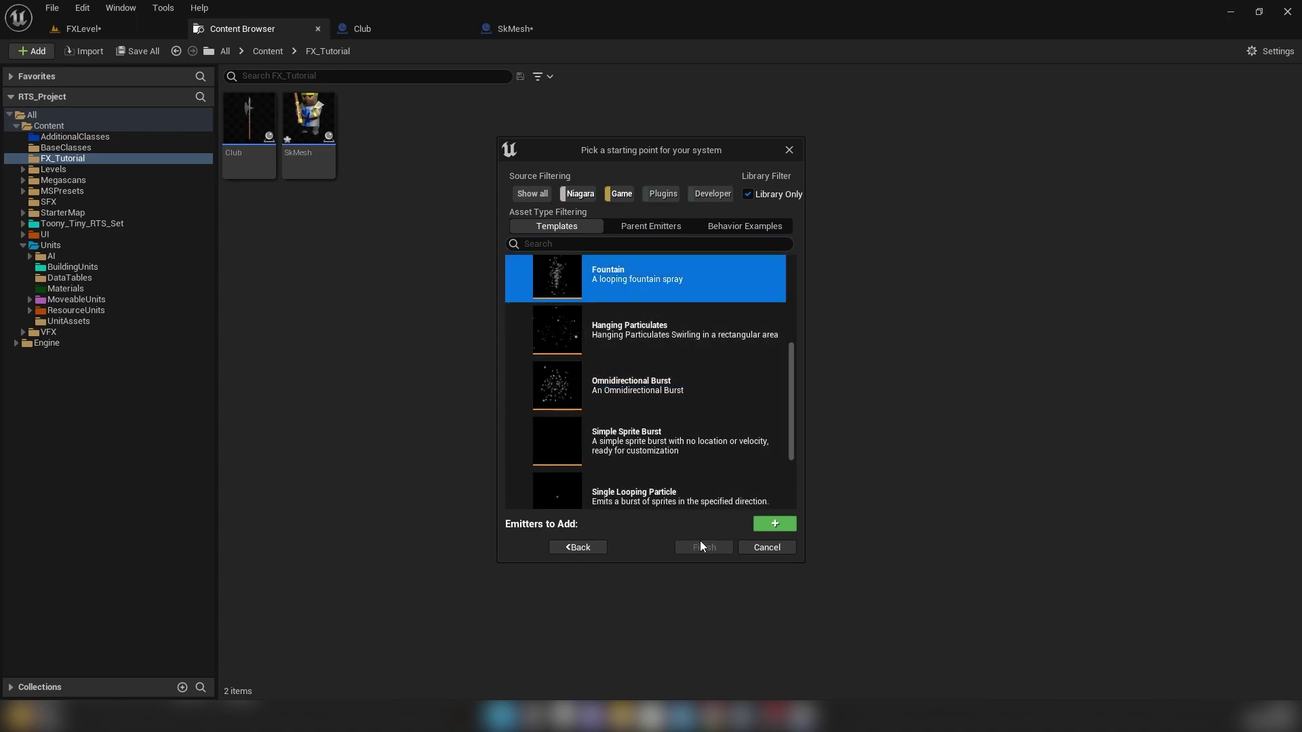
{"action": "left_click", "coordinate": [764, 526]}
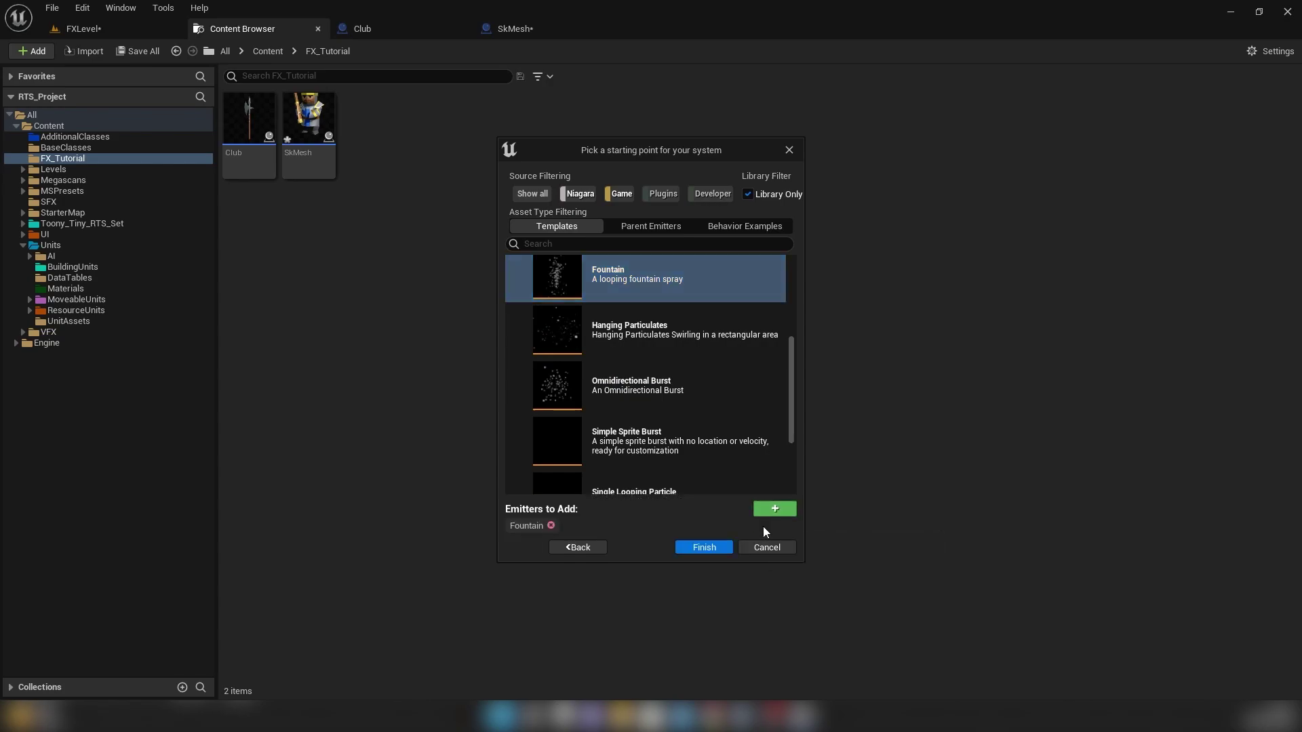
{"action": "left_click", "coordinate": [708, 550]}
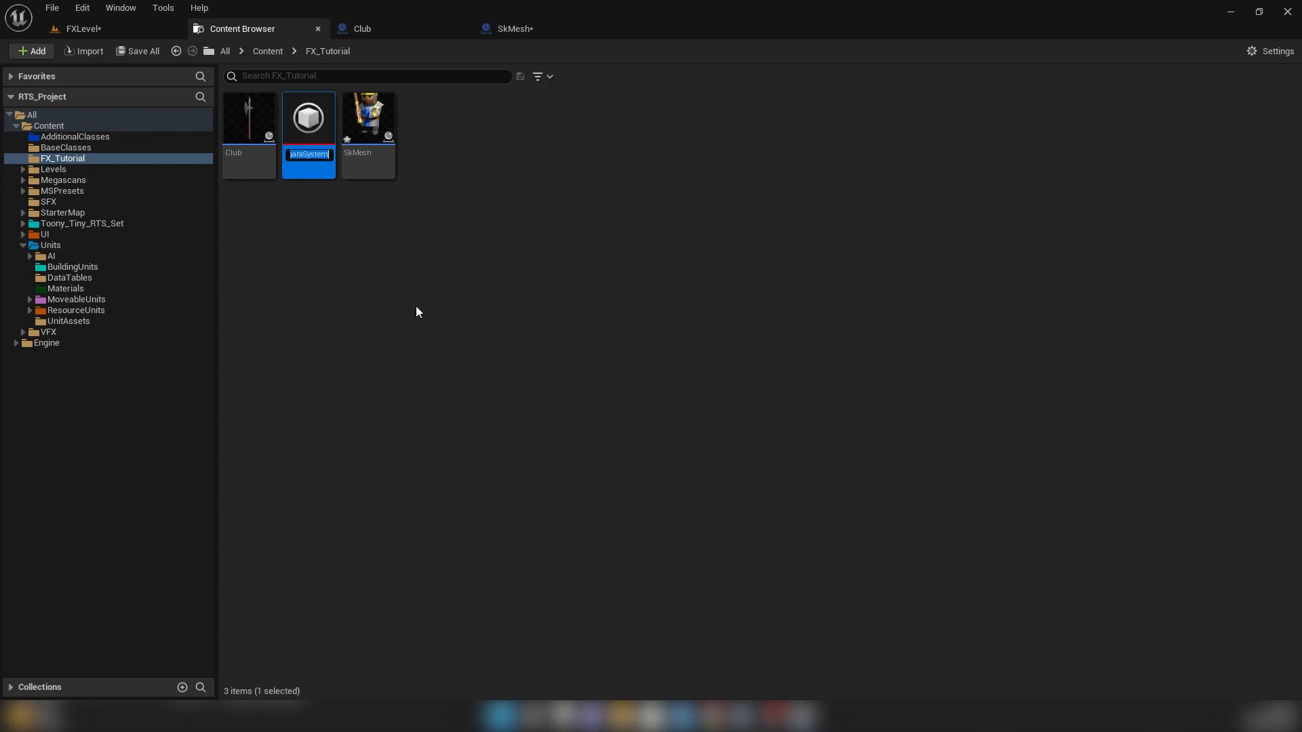
{"action": "type", "text": "S"}
{"action": "type", "text": "_"}
{"action": "type", "text": "MeshFX"}
- Commit the SK_MeshFX name and inspect its Fountain emitter's Shape Location module
{"action": "key", "text": "Return"}
{"action": "double_click", "coordinate": [308, 127]}
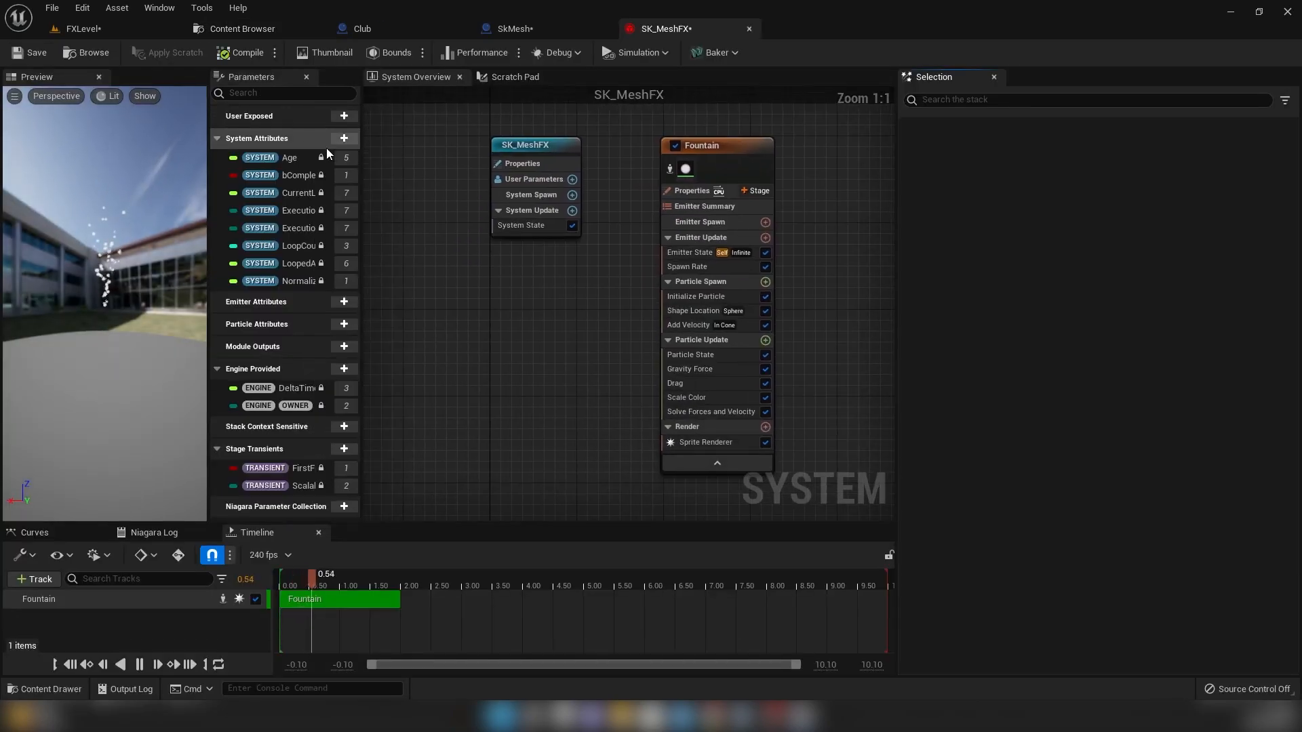
{"action": "right_click_drag", "start_coordinate": [617, 319], "coordinate": [451, 313]}
{"action": "left_click", "coordinate": [518, 304]}
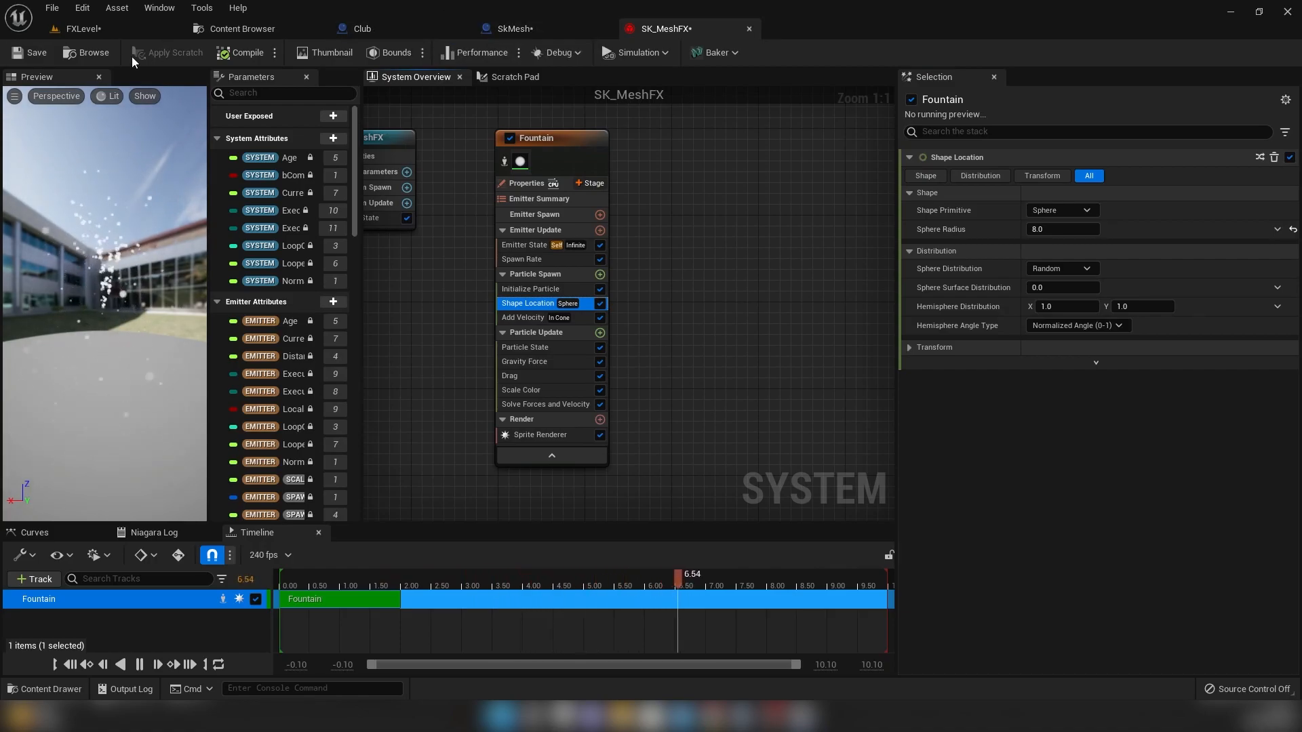
- Assign SK_MeshFX as the SkMesh blueprint's MeshSpawn Niagara System Asset
{"action": "left_click", "coordinate": [102, 51]}
{"action": "left_click", "coordinate": [518, 29]}
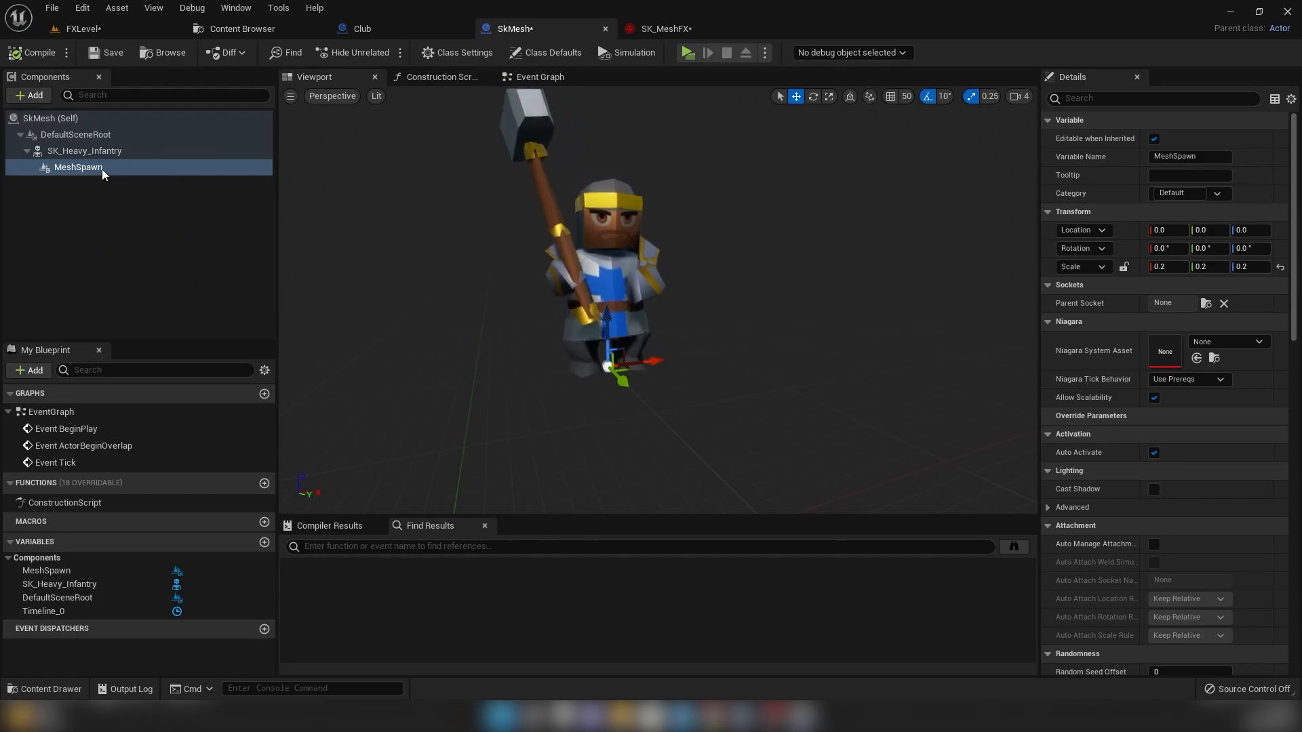
{"action": "left_click", "coordinate": [1196, 358]}
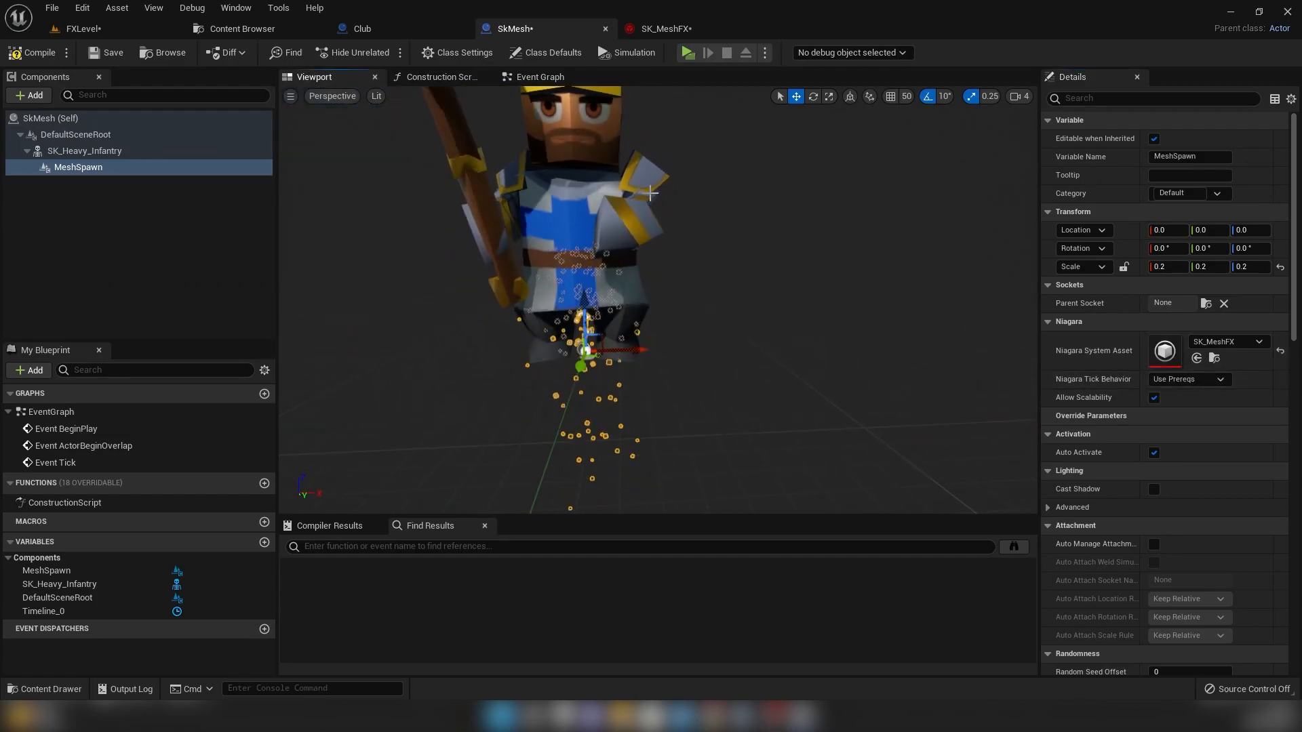
{"action": "left_click", "coordinate": [664, 29]}
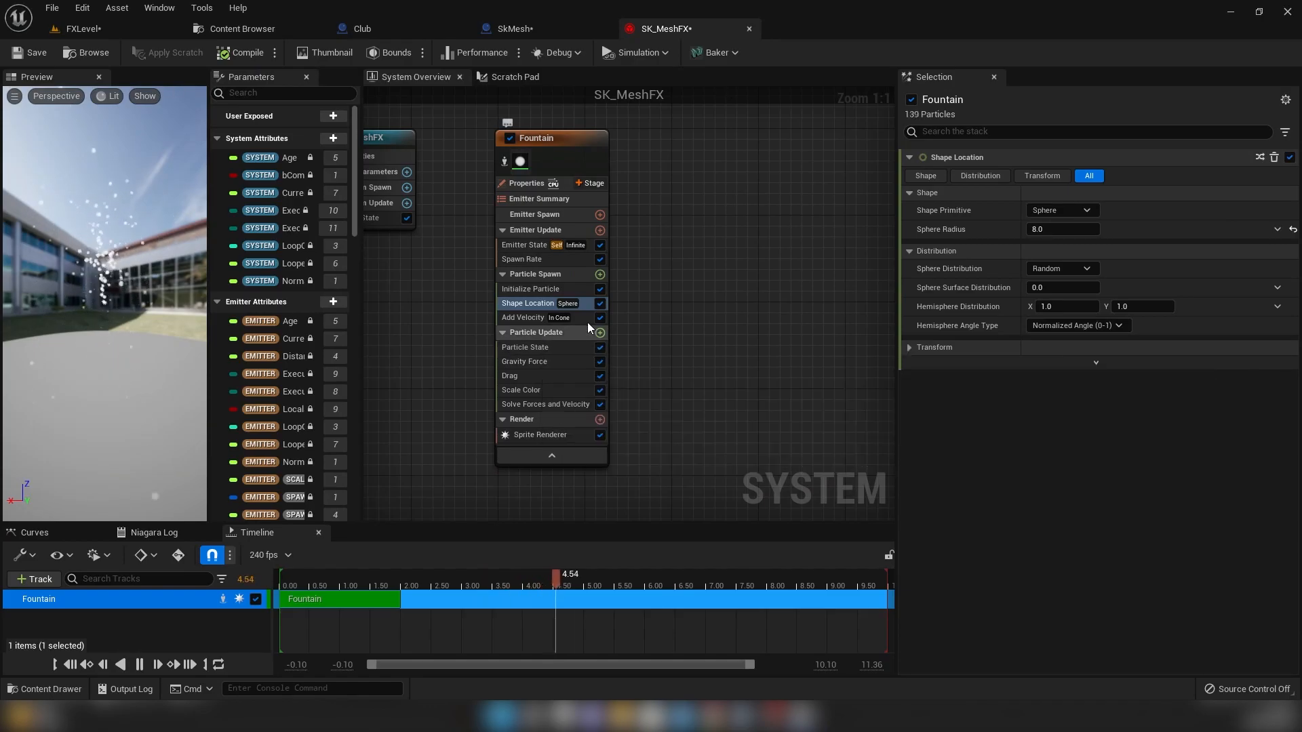
- Delete the Shape Location and Add Velocity modules from the Fountain emitter
{"action": "mouse_move", "coordinate": [110, 248]}
{"action": "left_mouse_down"}
{"action": "mouse_move", "coordinate": [142, 234]}
{"action": "mouse_move", "coordinate": [112, 245]}
{"action": "left_mouse_up"}
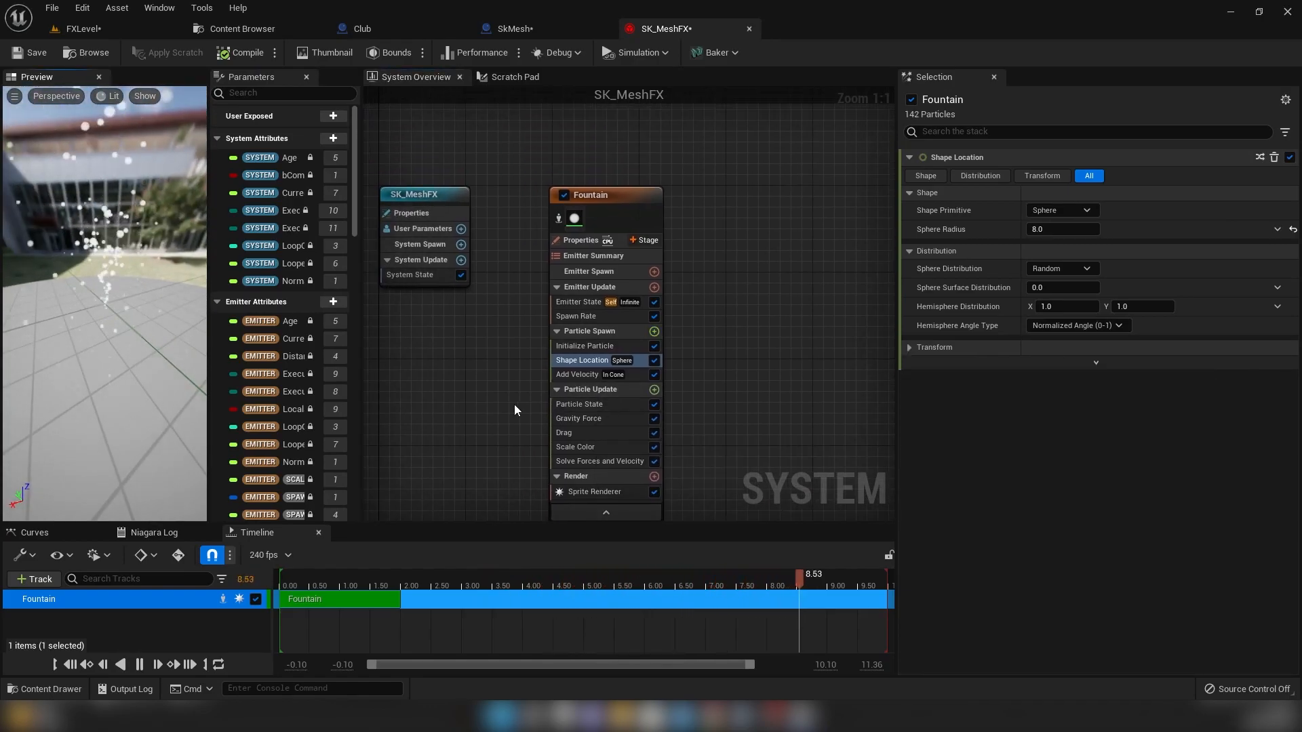
{"action": "left_click", "coordinate": [595, 362]}
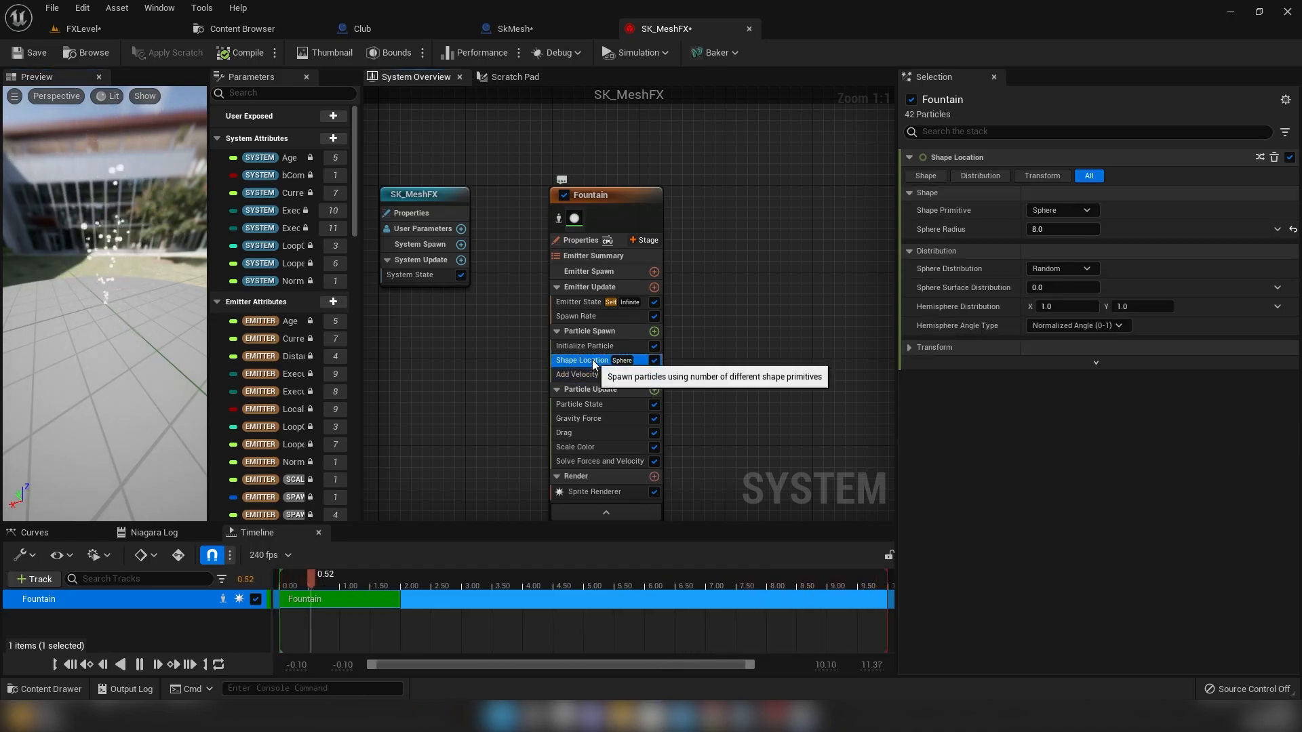
{"action": "key", "text": "Delete"}
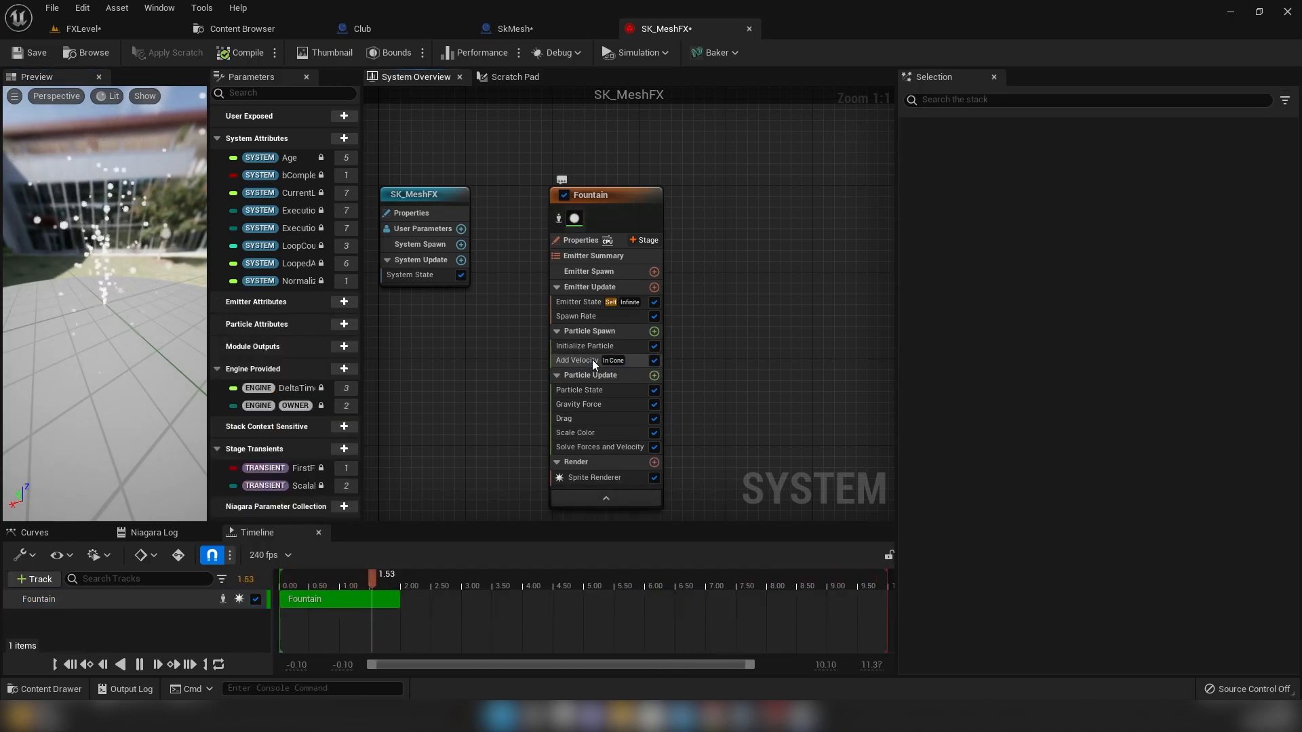
{"action": "left_click", "coordinate": [592, 360]}
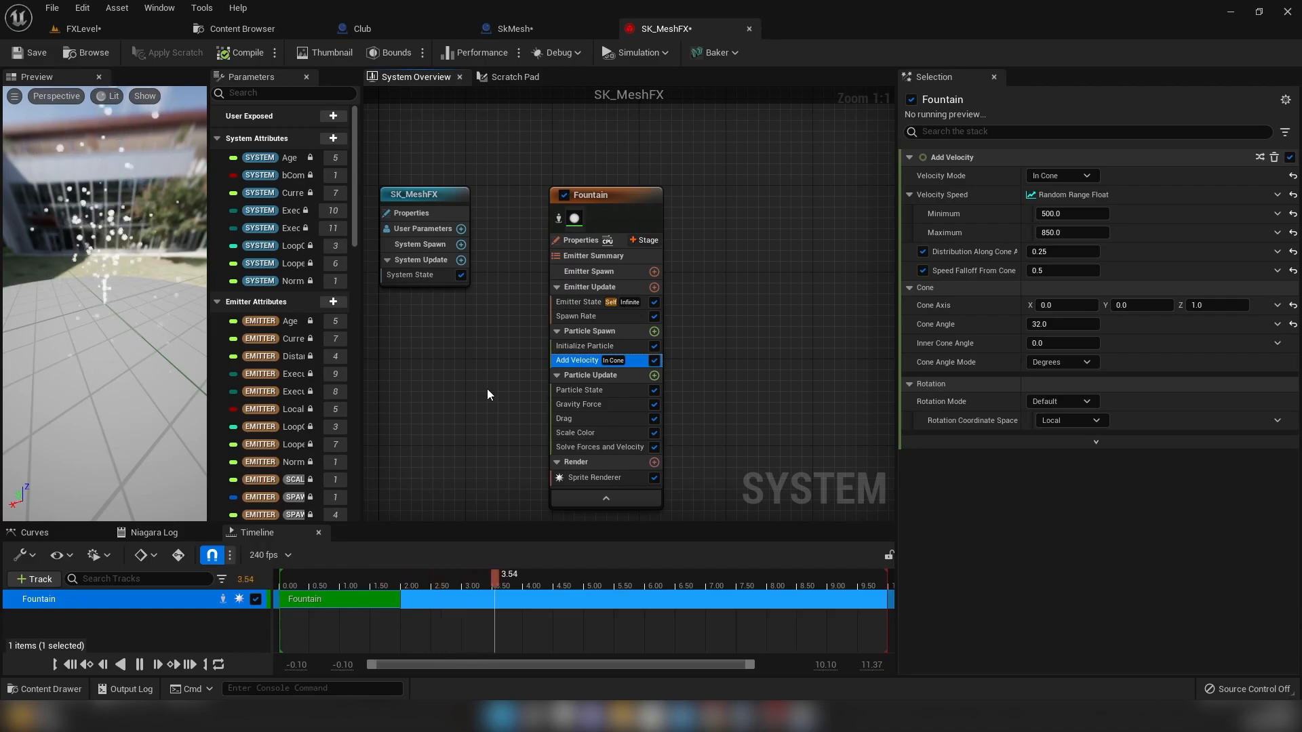
{"action": "key", "text": "Delete"}
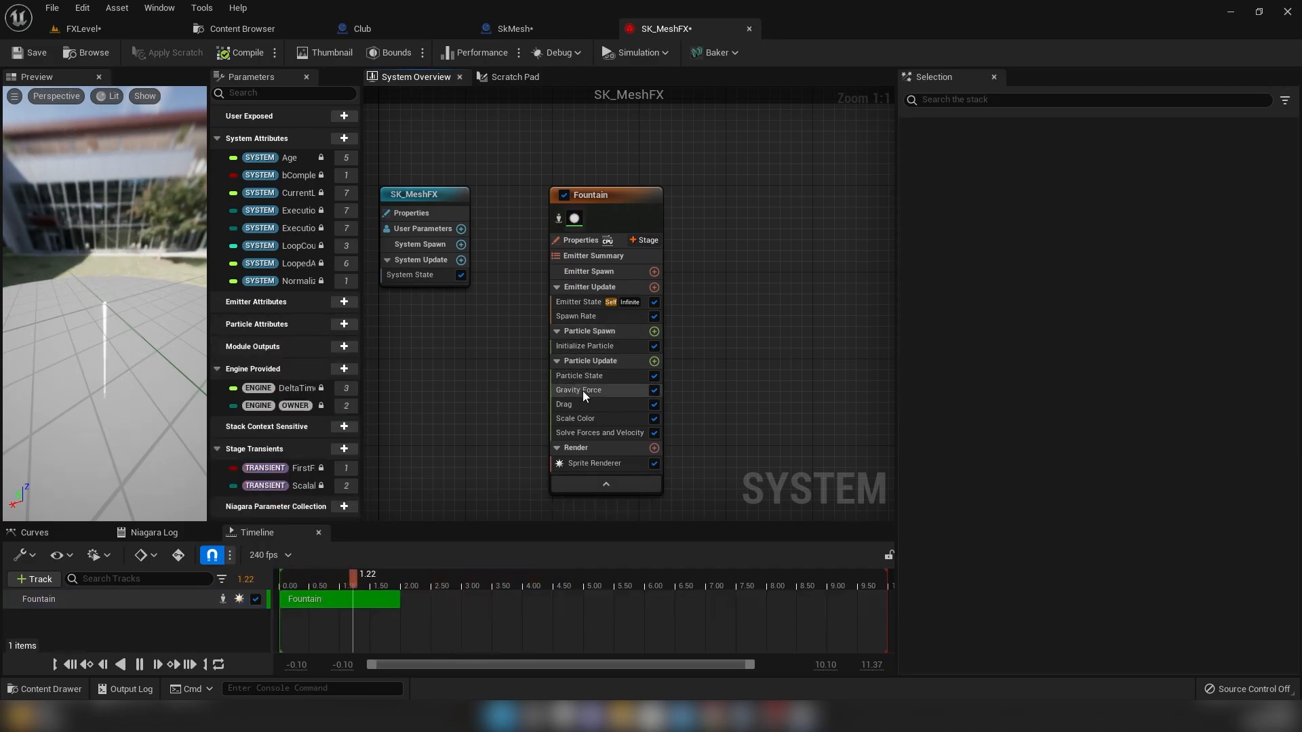
- Disable the Gravity Force module and select the Drag module
{"action": "left_click", "coordinate": [583, 391]}
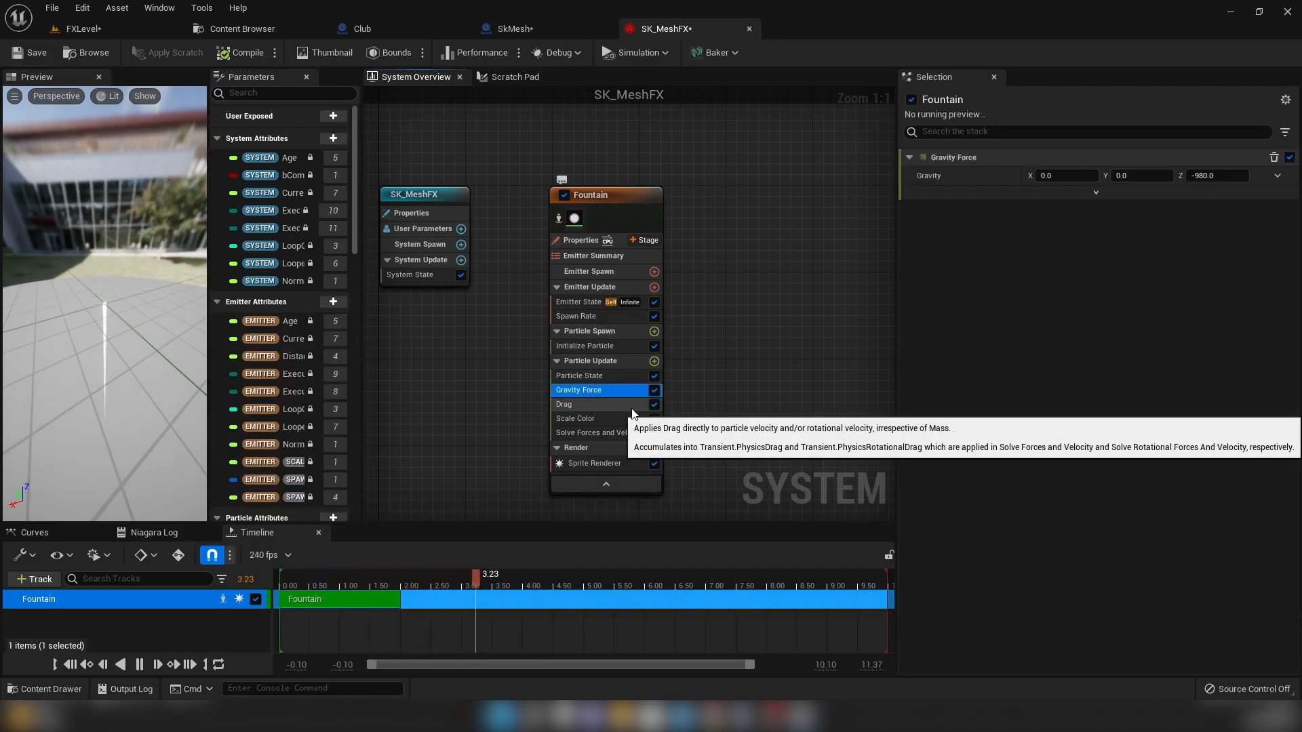
{"action": "left_click", "coordinate": [654, 390]}
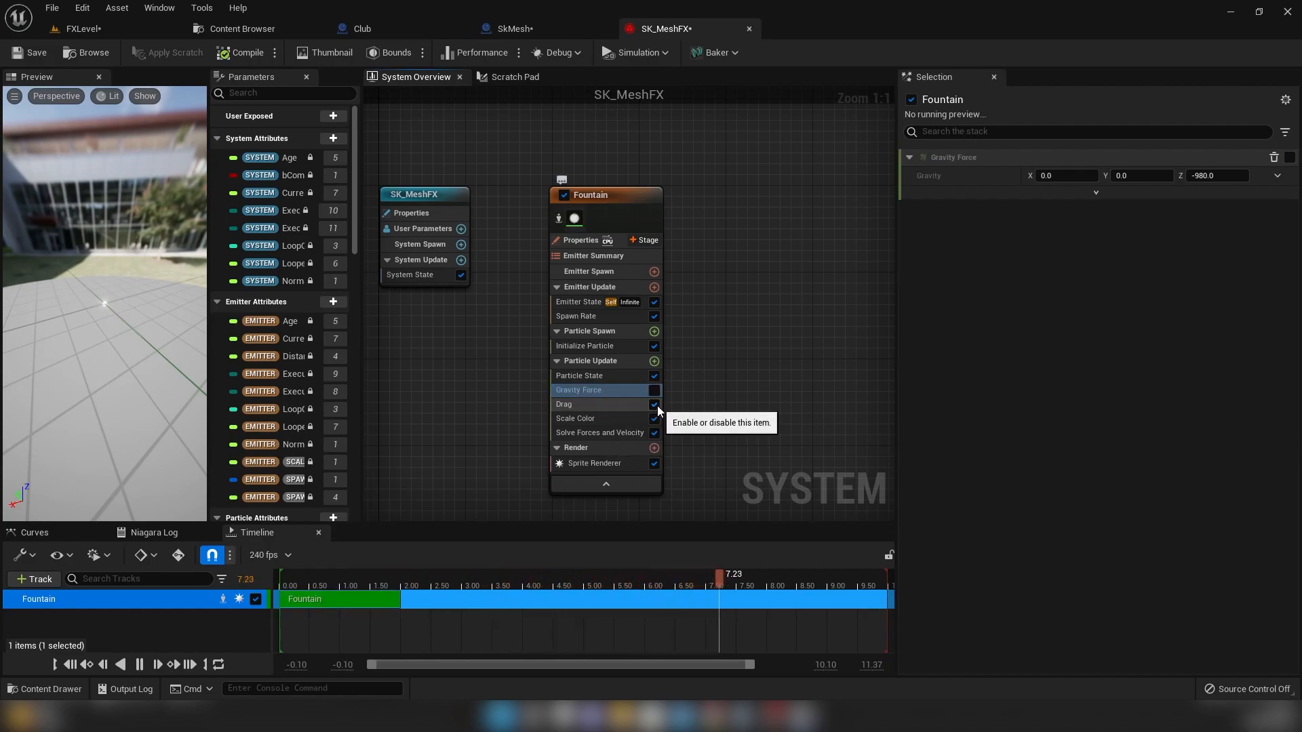
{"action": "left_click", "coordinate": [616, 406]}
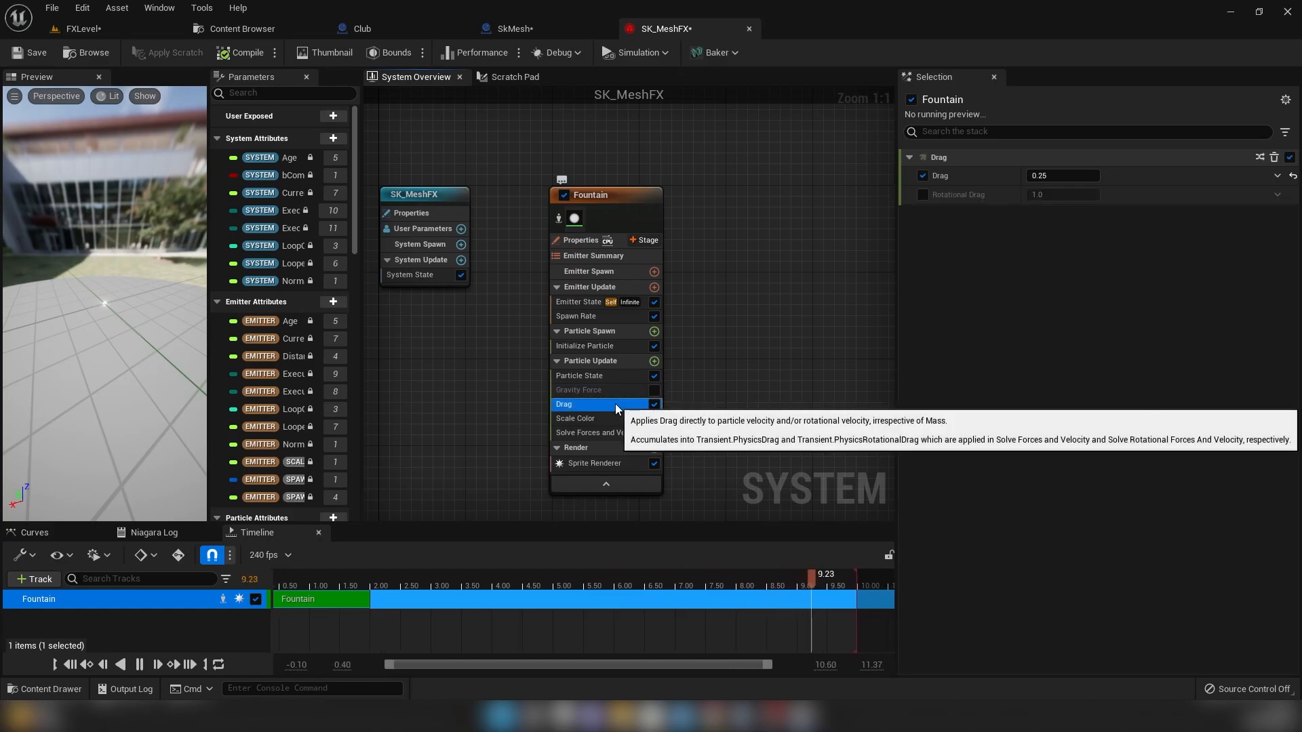
{"action": "right_click_drag", "start_coordinate": [497, 355], "coordinate": [449, 383]}
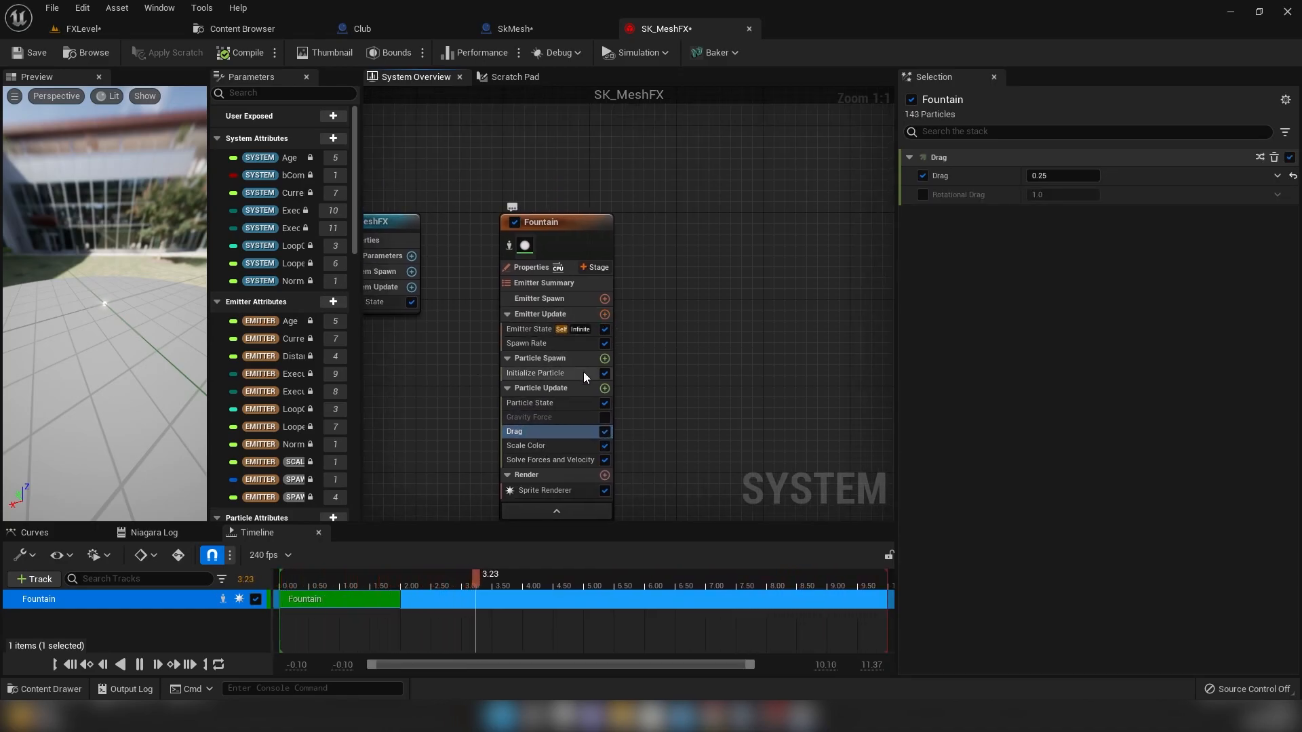
- Add a Skeletal Mesh Location spawn module and locate the character's SK_Paladin mesh asset
{"action": "left_click", "coordinate": [606, 359]}
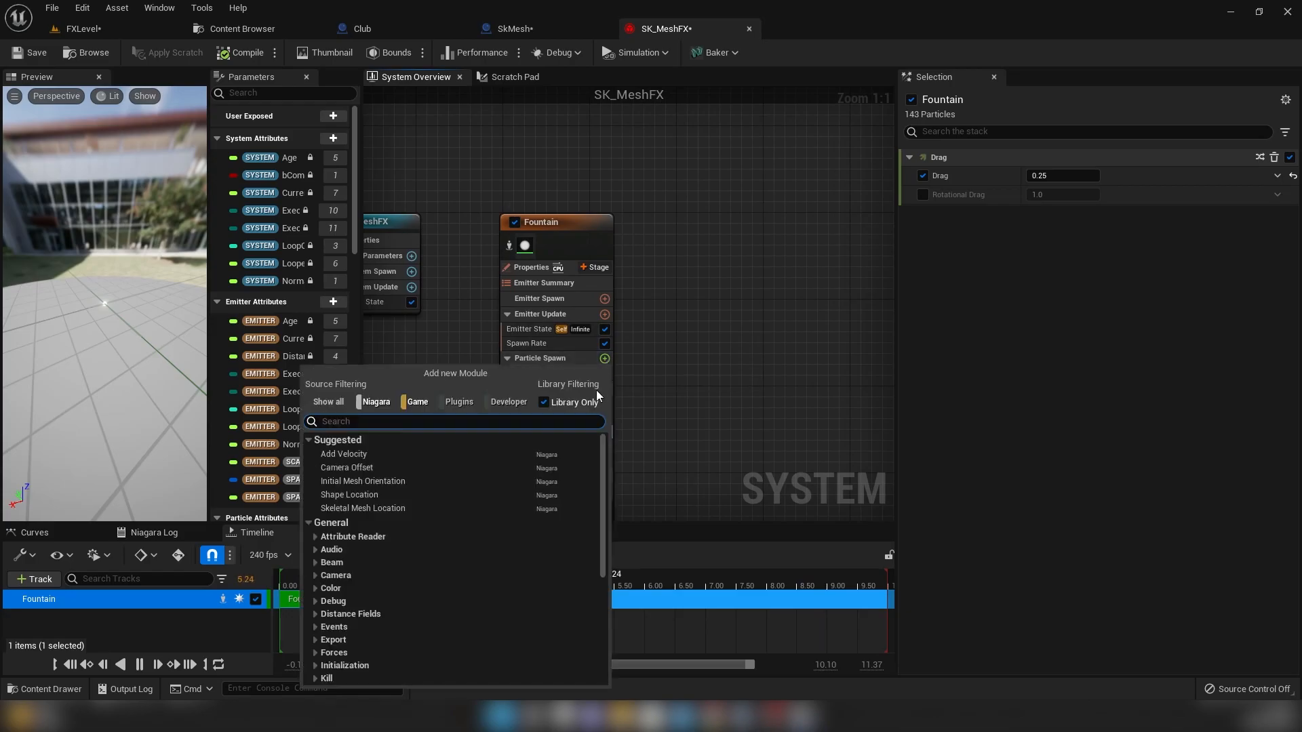
{"action": "type", "text": "ske"}
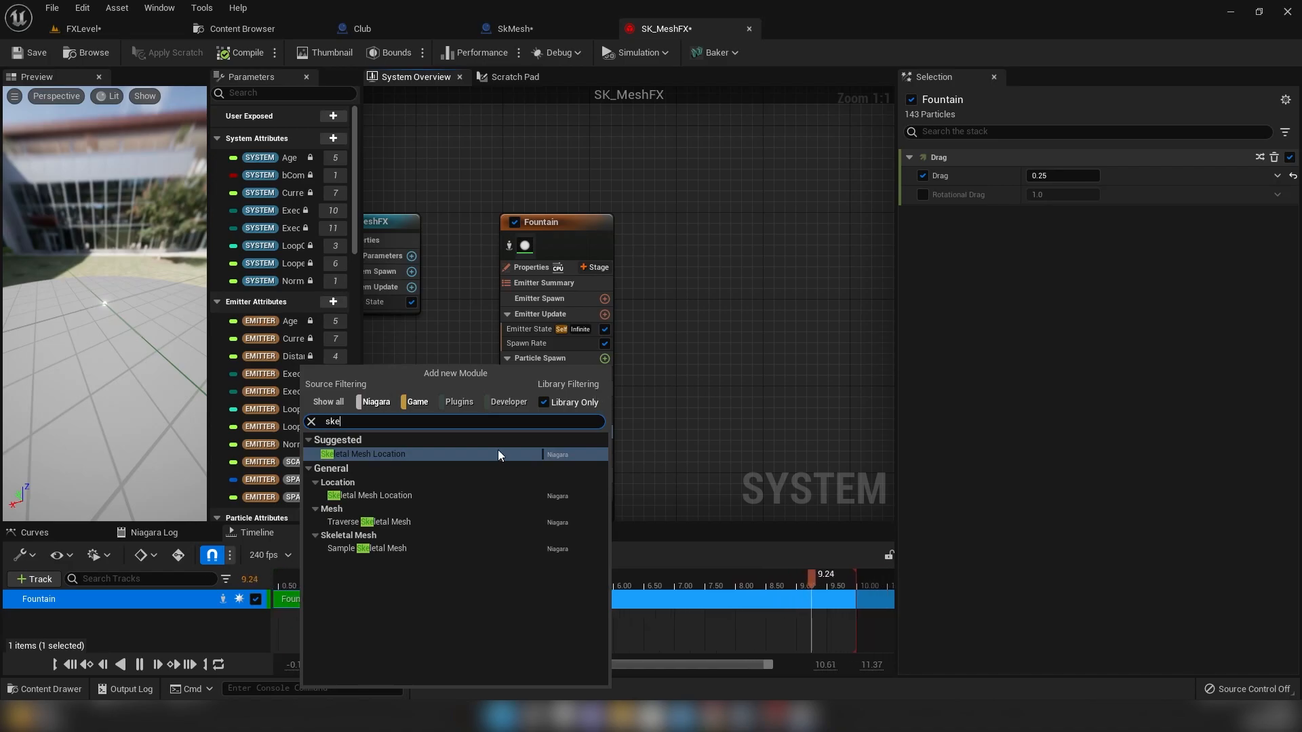
{"action": "left_click", "coordinate": [456, 454]}
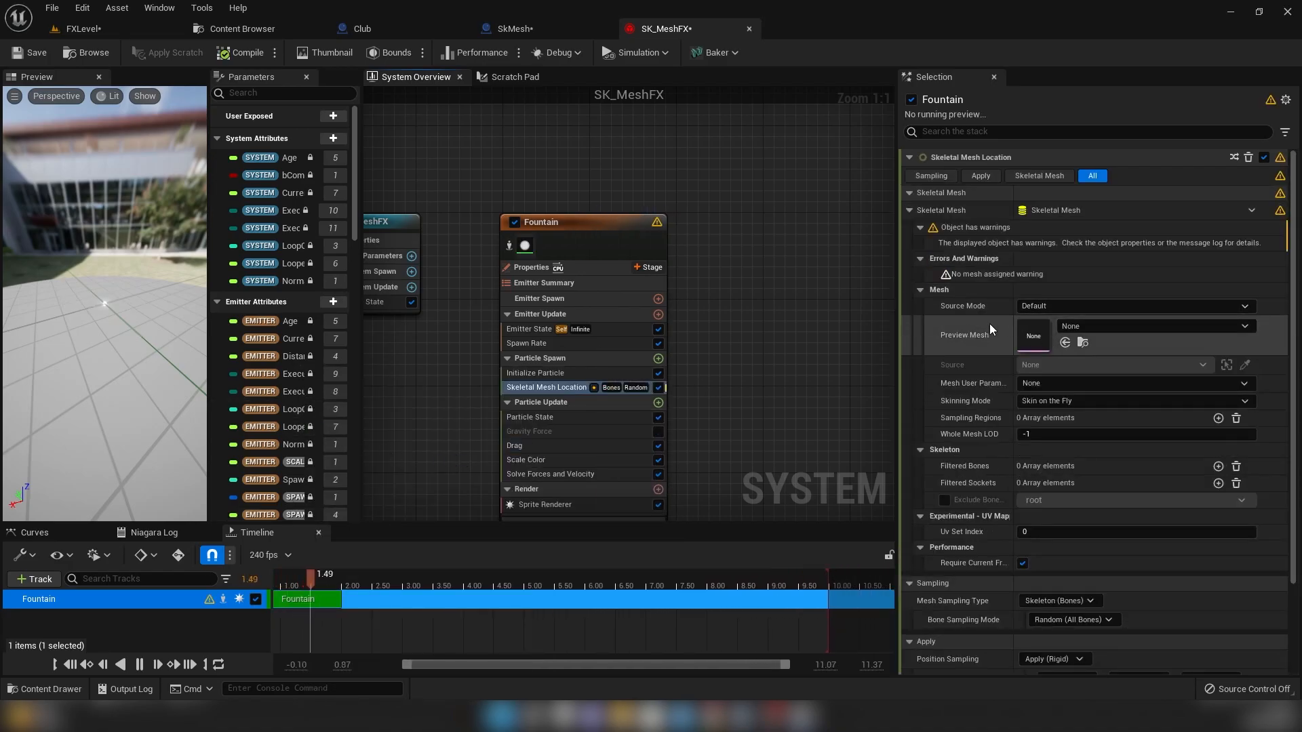
{"action": "left_click", "coordinate": [547, 31]}
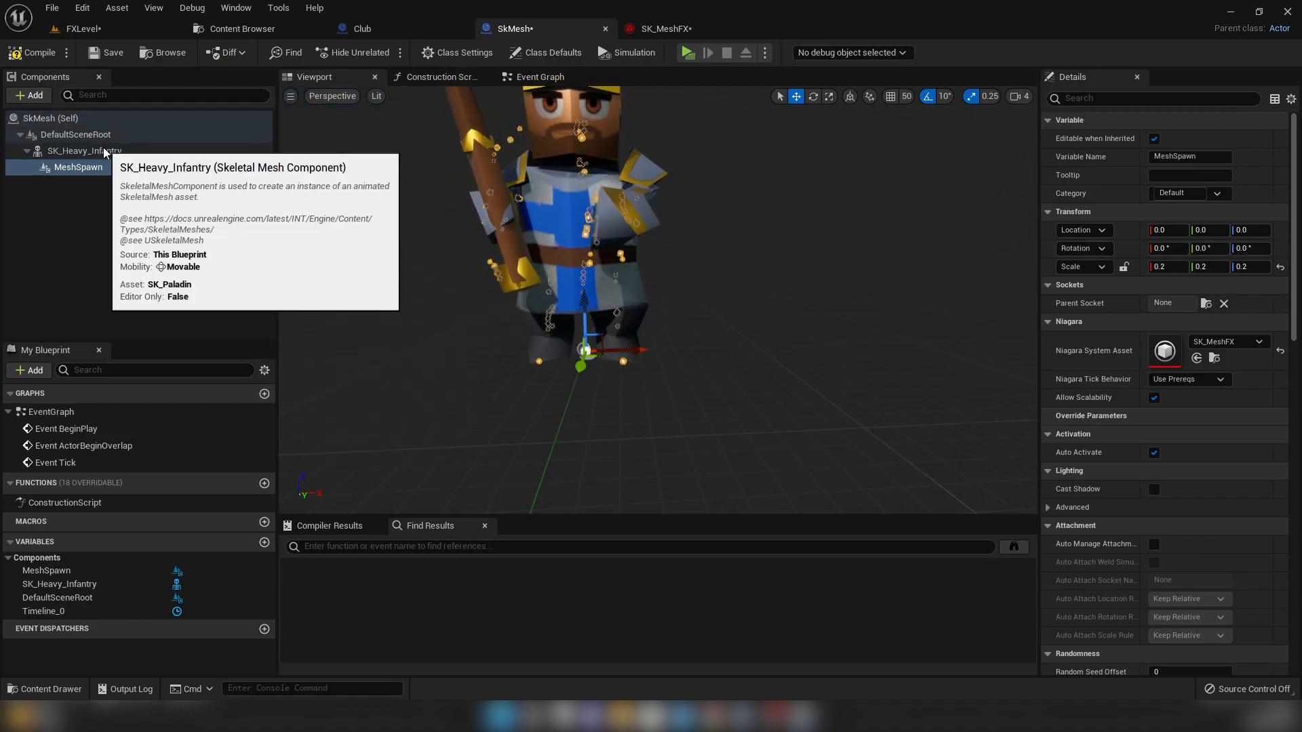
{"action": "left_click", "coordinate": [103, 150]}
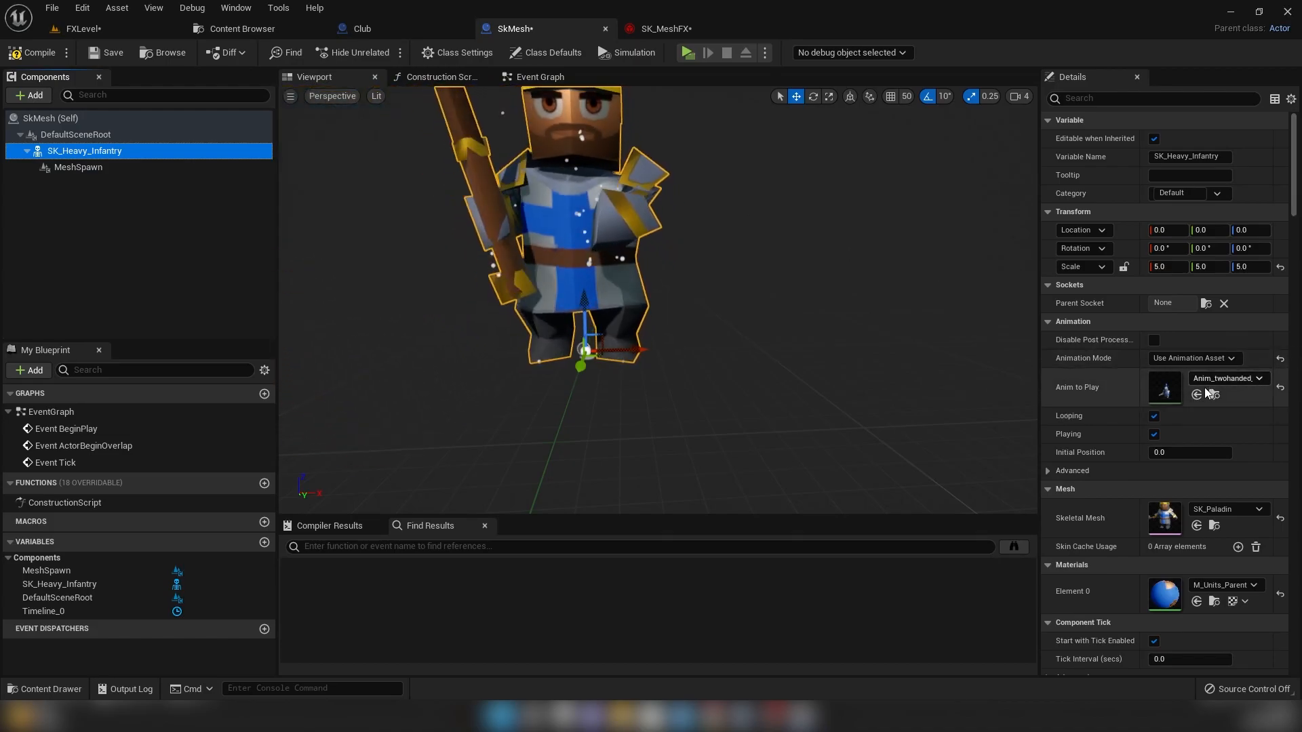
{"action": "left_click", "coordinate": [1218, 526]}
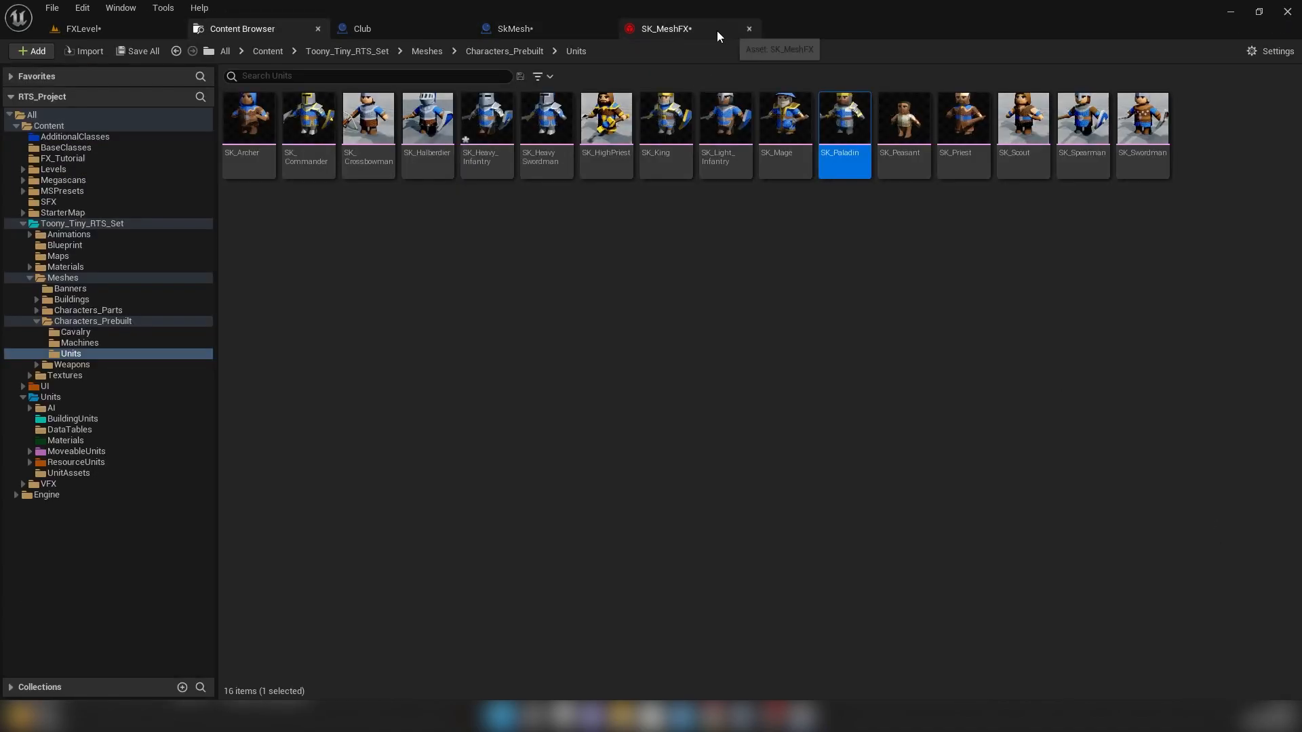
- Set SK_Paladin as the module's preview mesh and raise the Spawn Rate to 500
{"action": "left_click", "coordinate": [703, 31]}
{"action": "left_click", "coordinate": [1068, 338]}
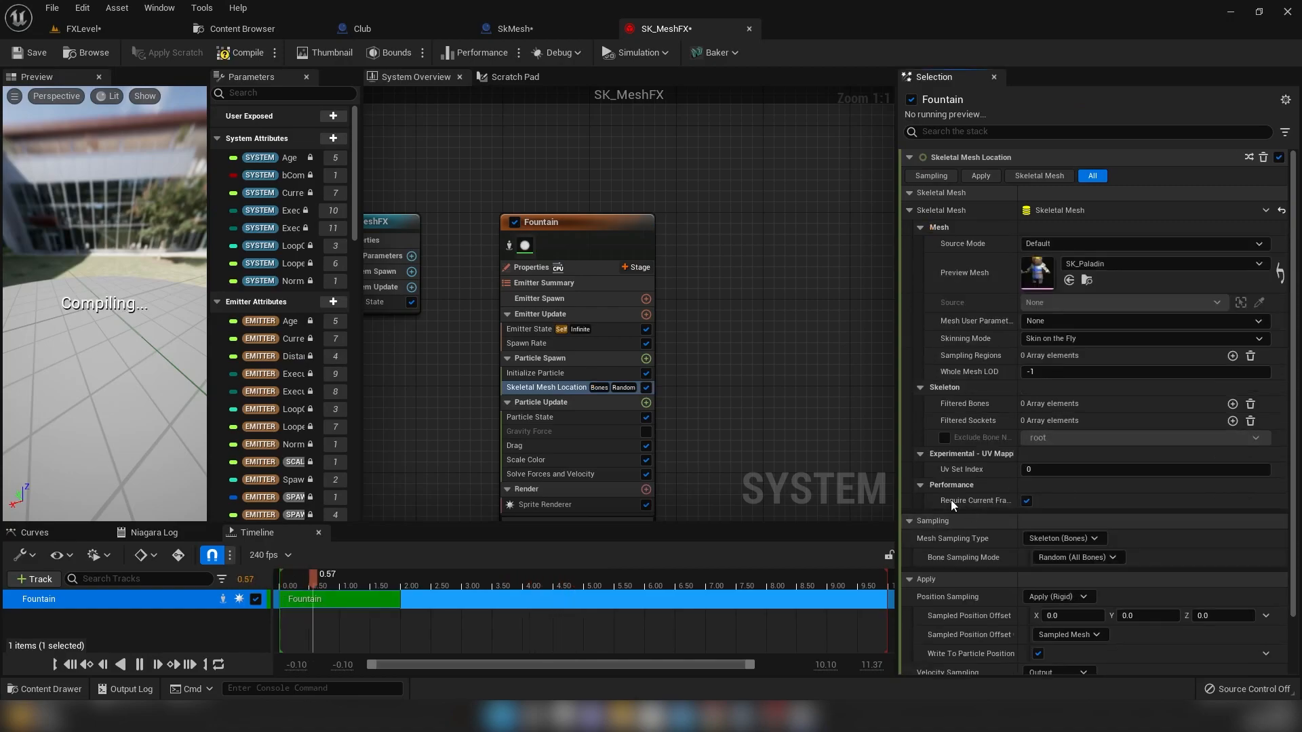
{"action": "left_click_drag", "start_coordinate": [167, 304], "coordinate": [133, 326]}
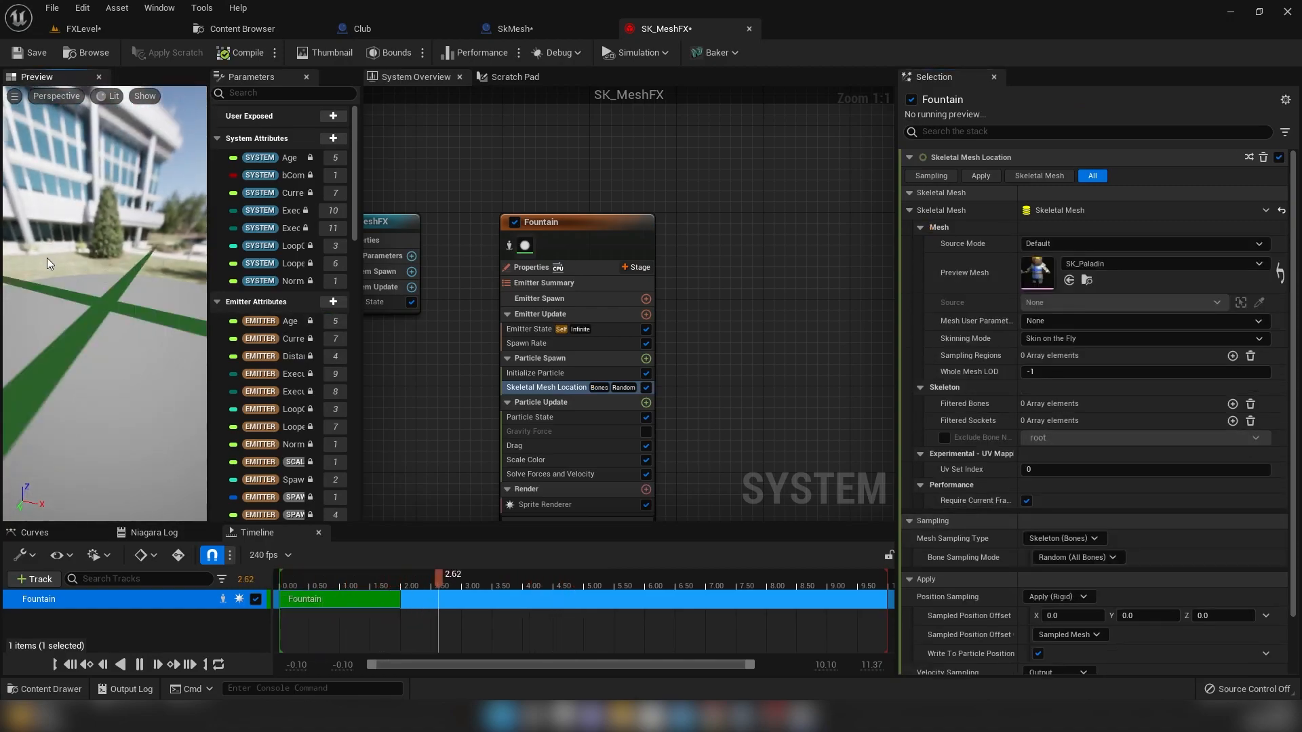
{"action": "left_click_drag", "start_coordinate": [73, 259], "coordinate": [112, 263]}
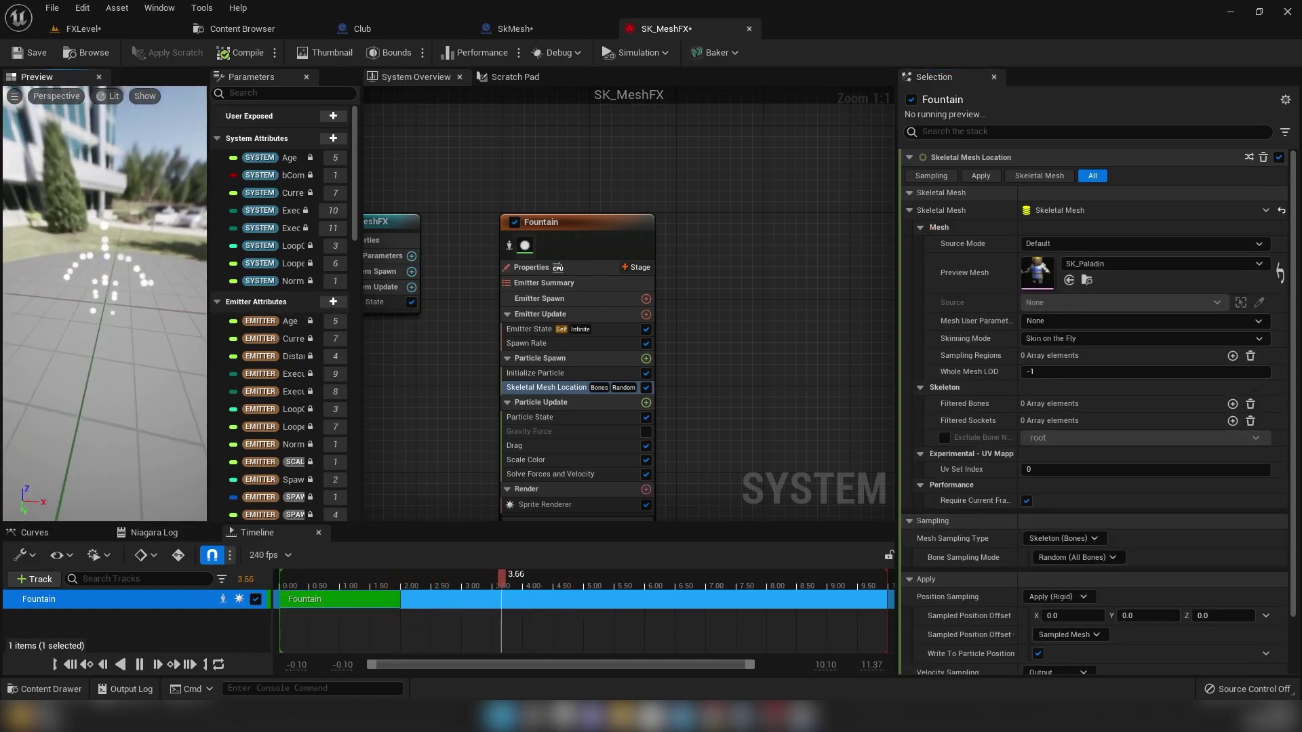
{"action": "left_click", "coordinate": [552, 343]}
{"action": "left_click", "coordinate": [1074, 176]}
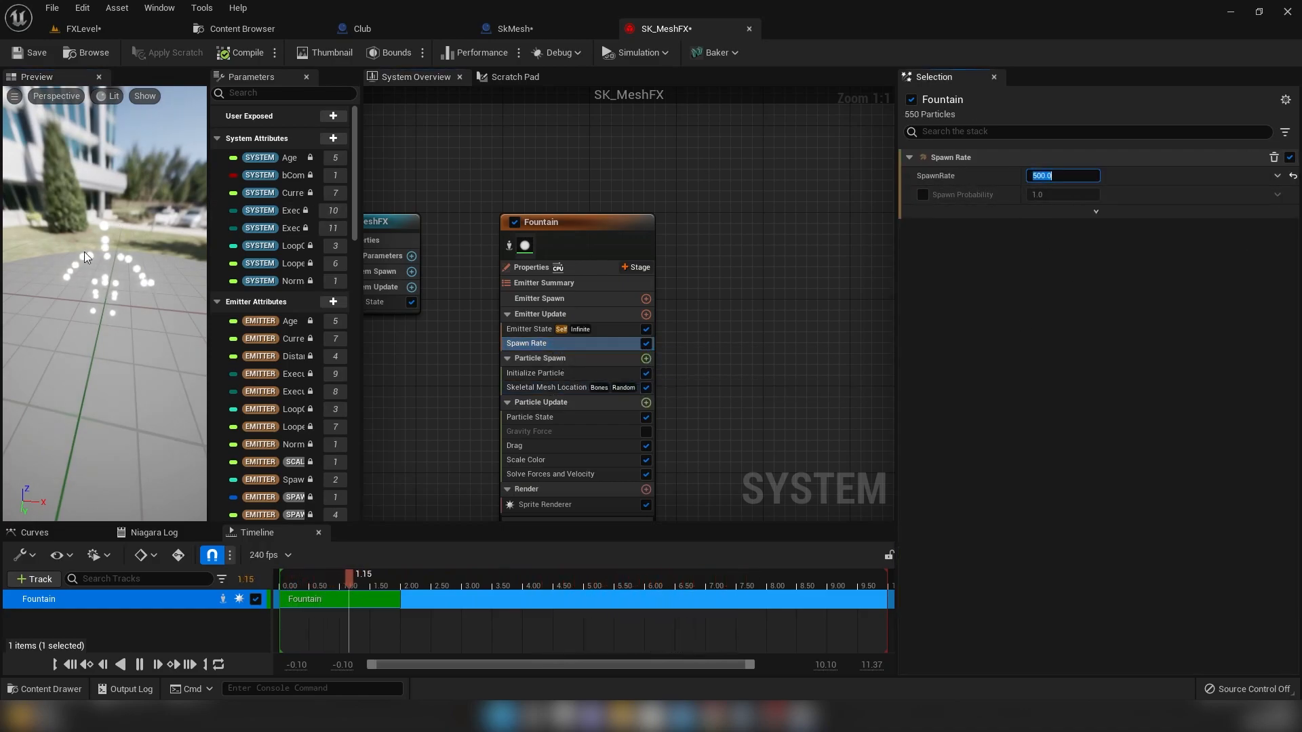
- Set Skeletal Mesh Location's Mesh Sampling Type to Surface (Triangles) and view the result
{"action": "left_click_drag", "start_coordinate": [85, 255], "coordinate": [104, 243]}
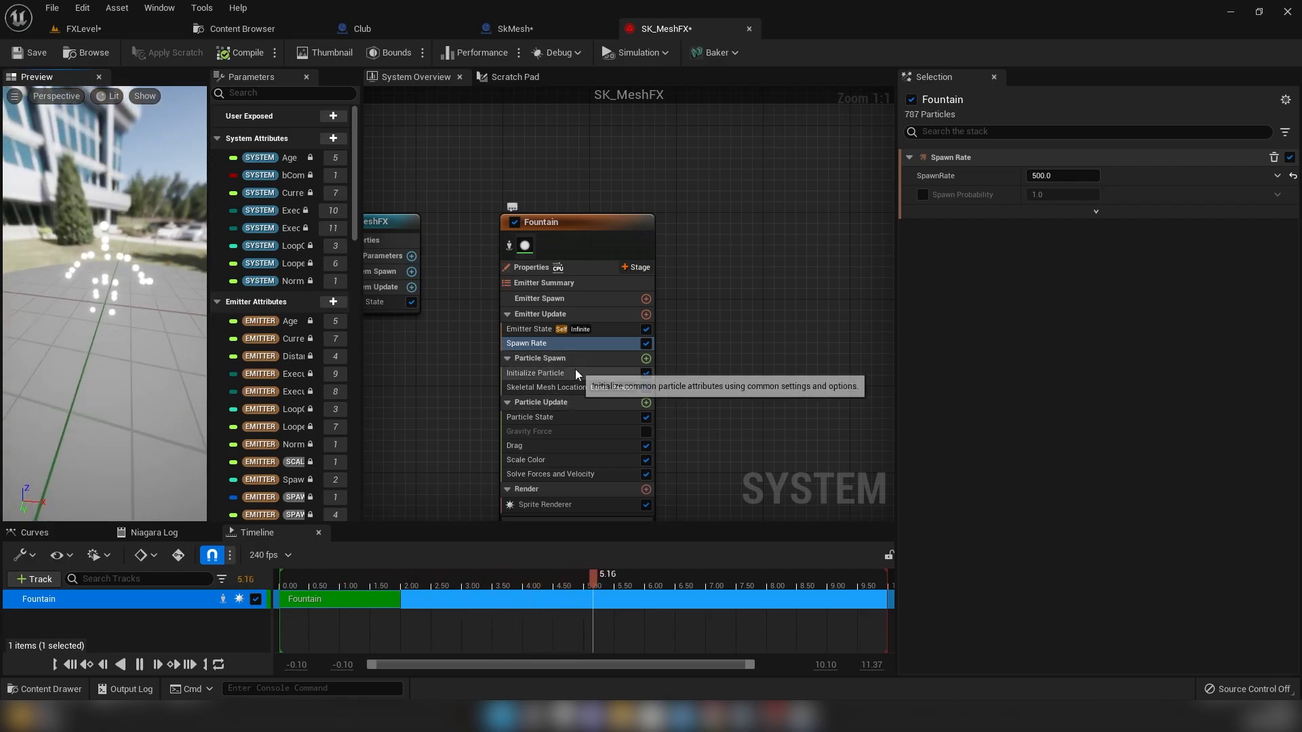
{"action": "left_click", "coordinate": [569, 390]}
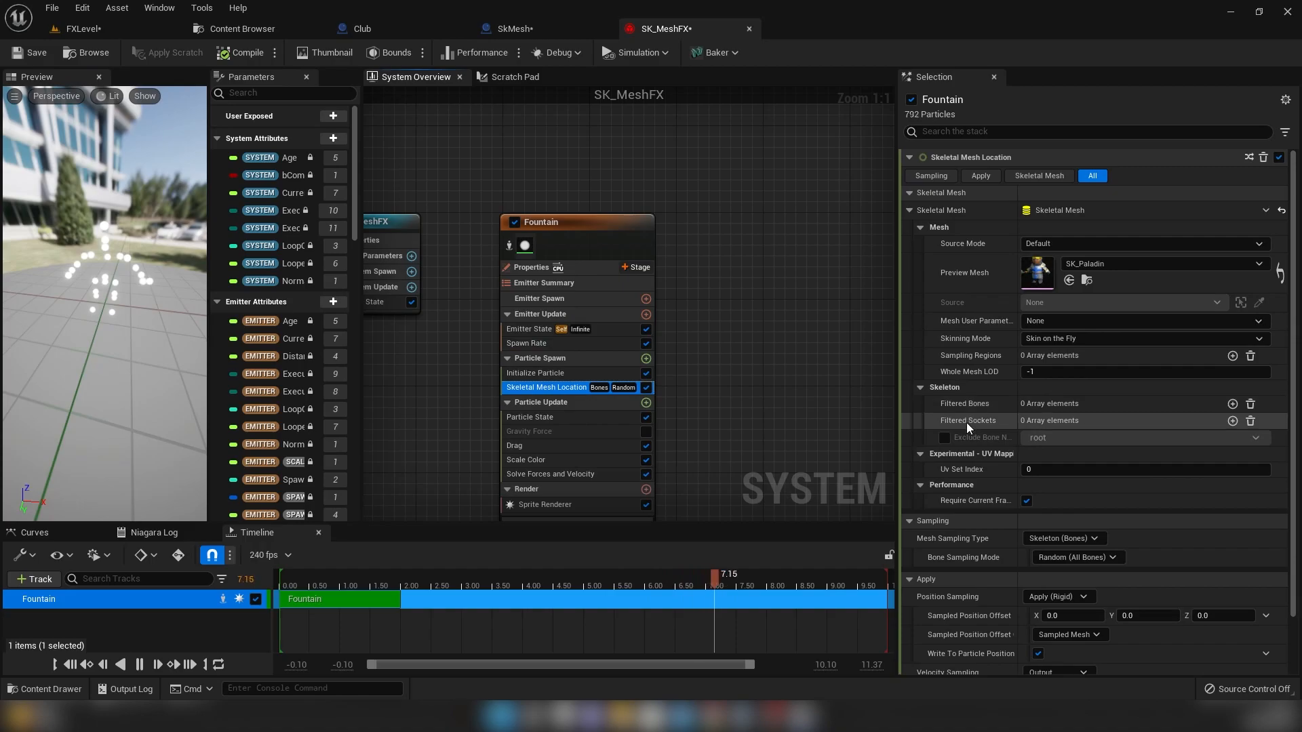
{"action": "scroll", "coordinate": [977, 457], "scroll_direction": "down", "scroll_amount": 2}
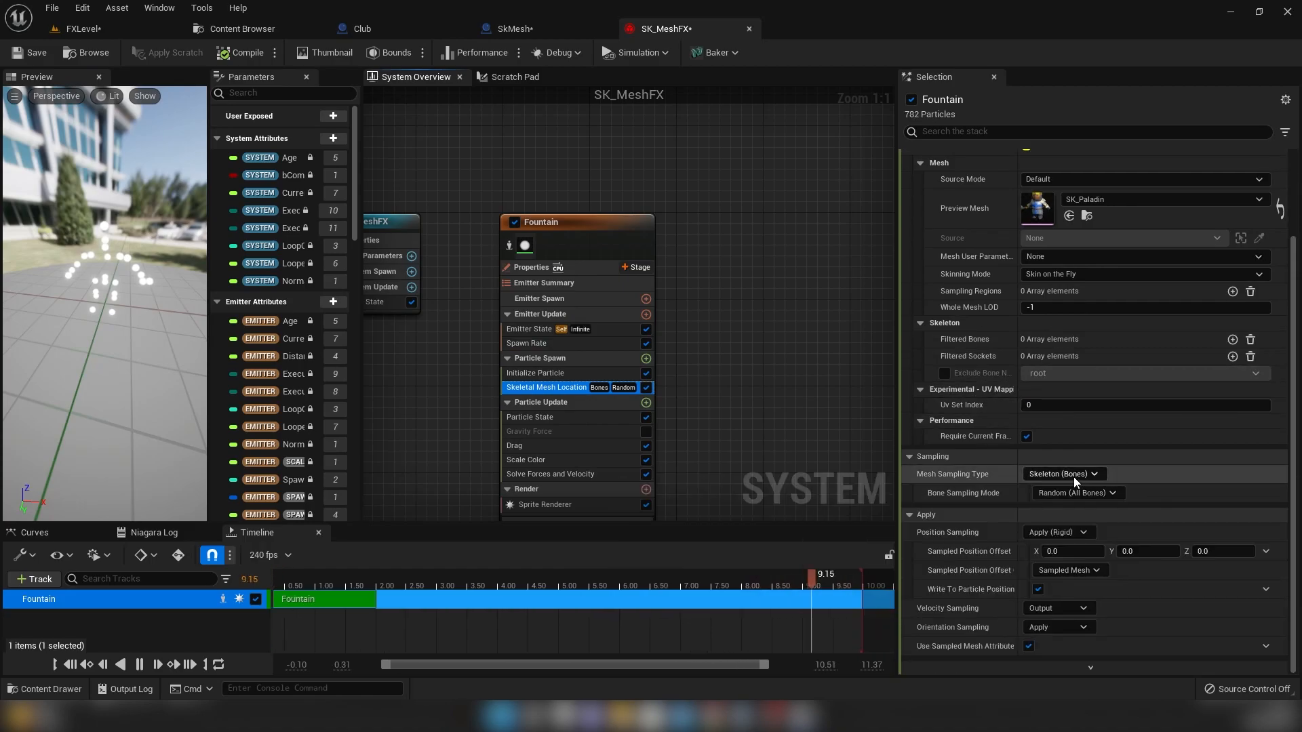
{"action": "left_click", "coordinate": [1073, 475]}
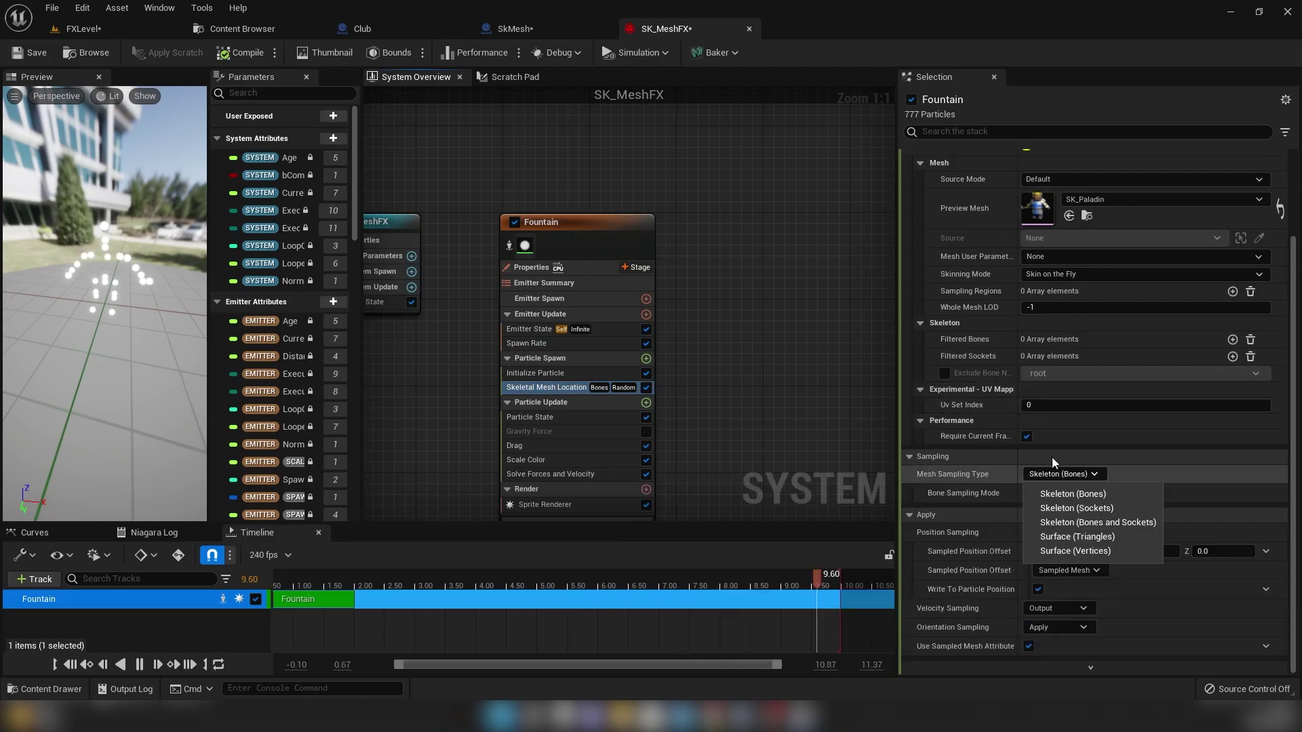
{"action": "left_click", "coordinate": [1120, 537]}
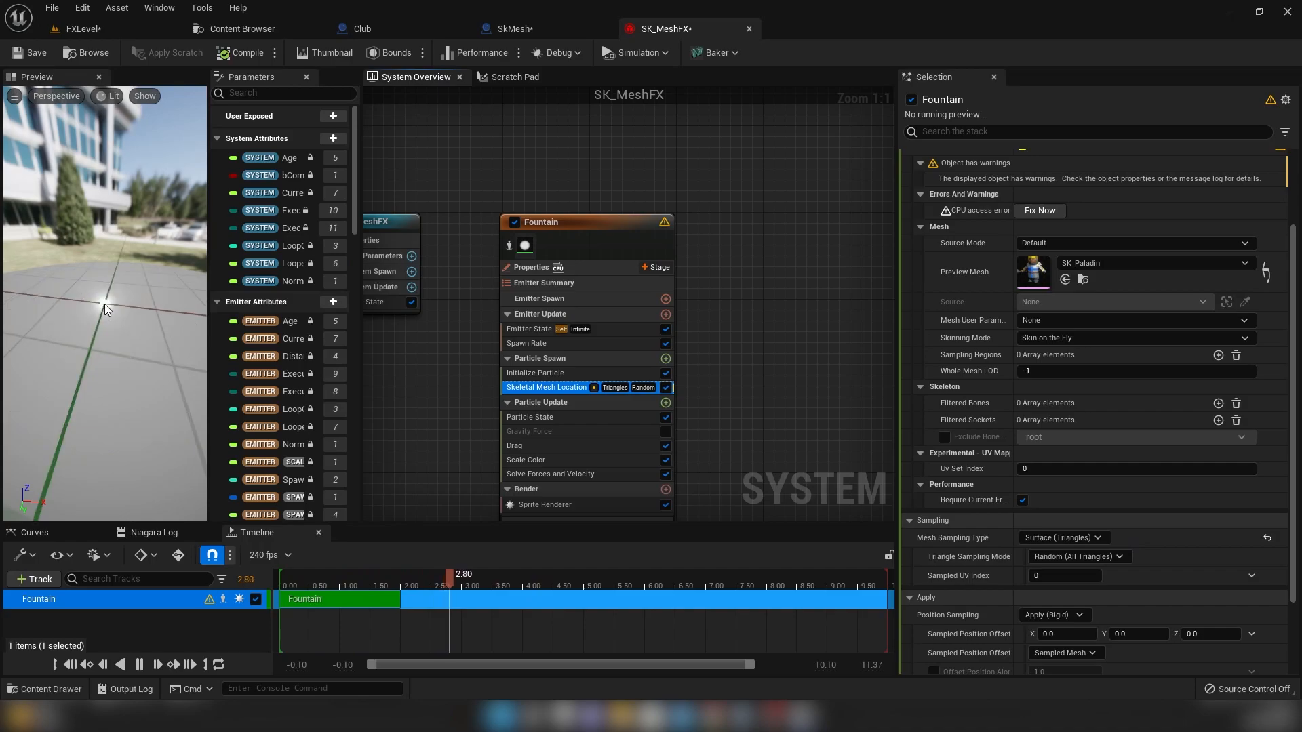
{"action": "left_click_drag", "start_coordinate": [105, 305], "coordinate": [99, 291]}
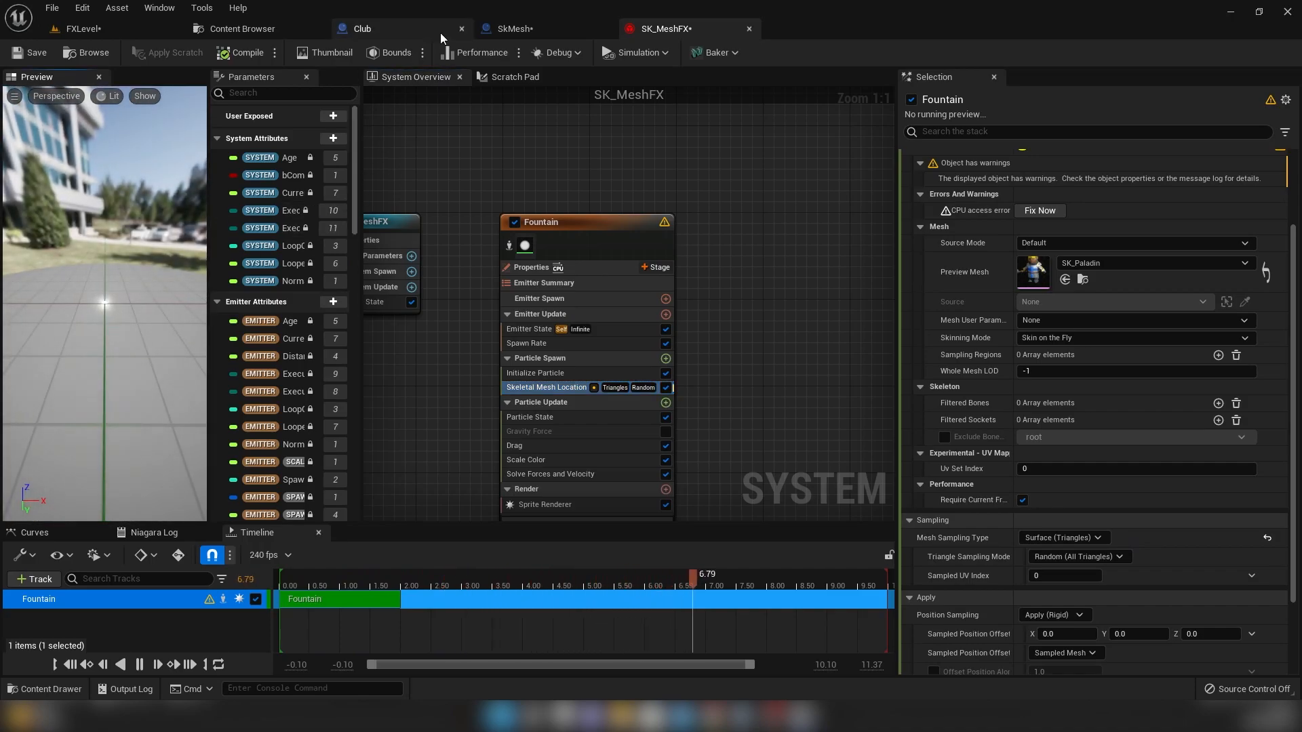
- Open the SK_Paladin skeletal mesh and tick Allow CPUAccess in its Asset Details
{"action": "left_click", "coordinate": [510, 28]}
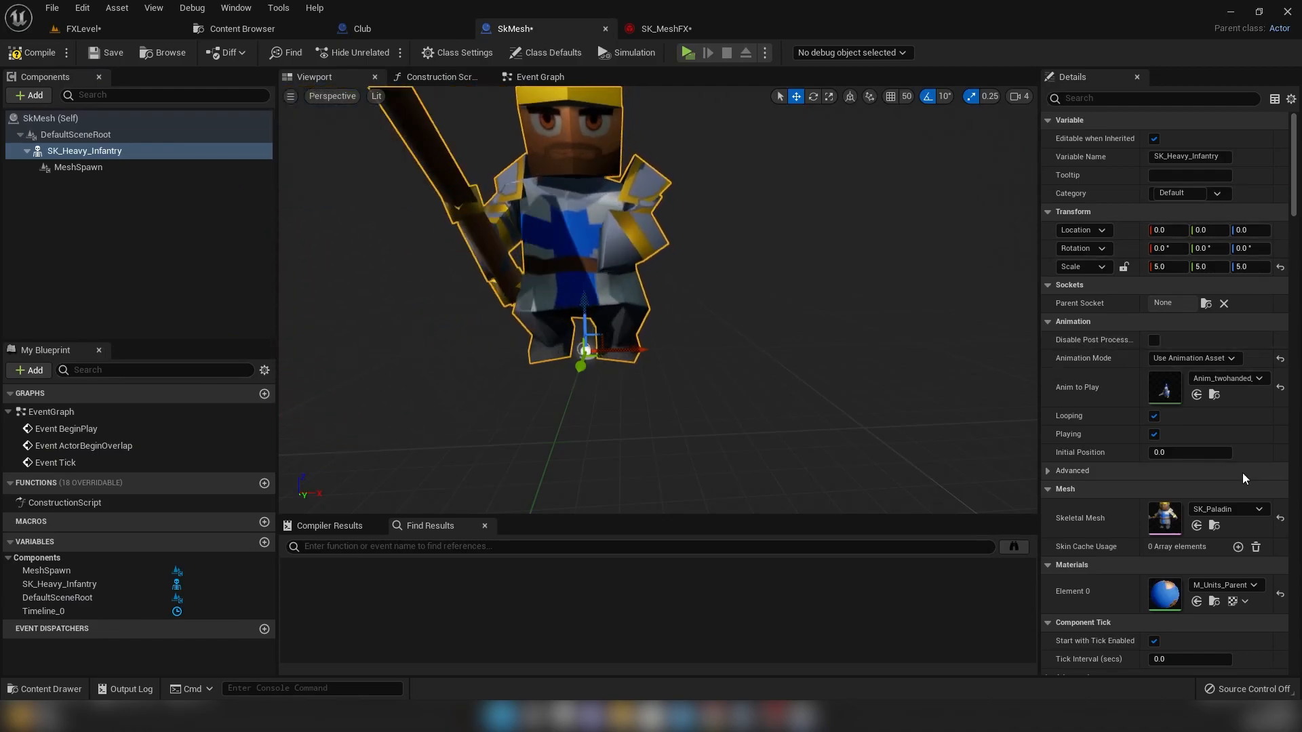
{"action": "left_click", "coordinate": [1213, 525]}
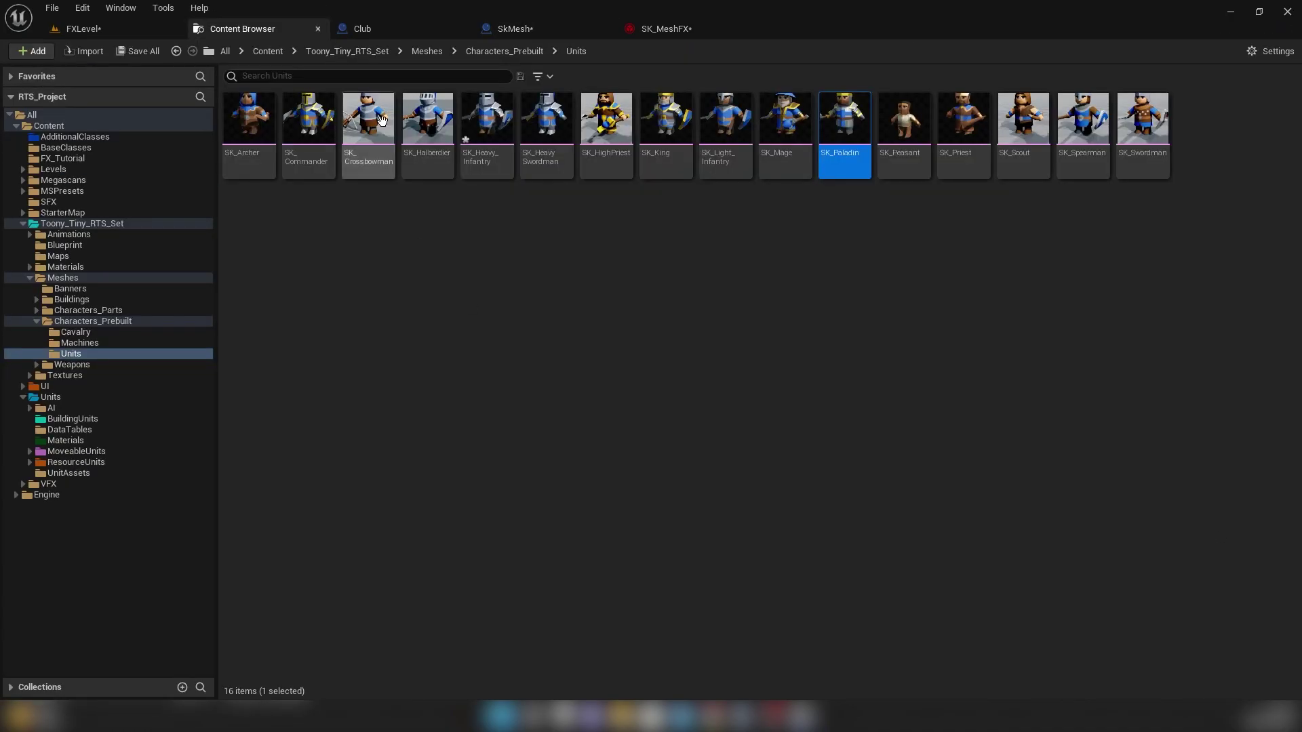
{"action": "double_click", "coordinate": [834, 146]}
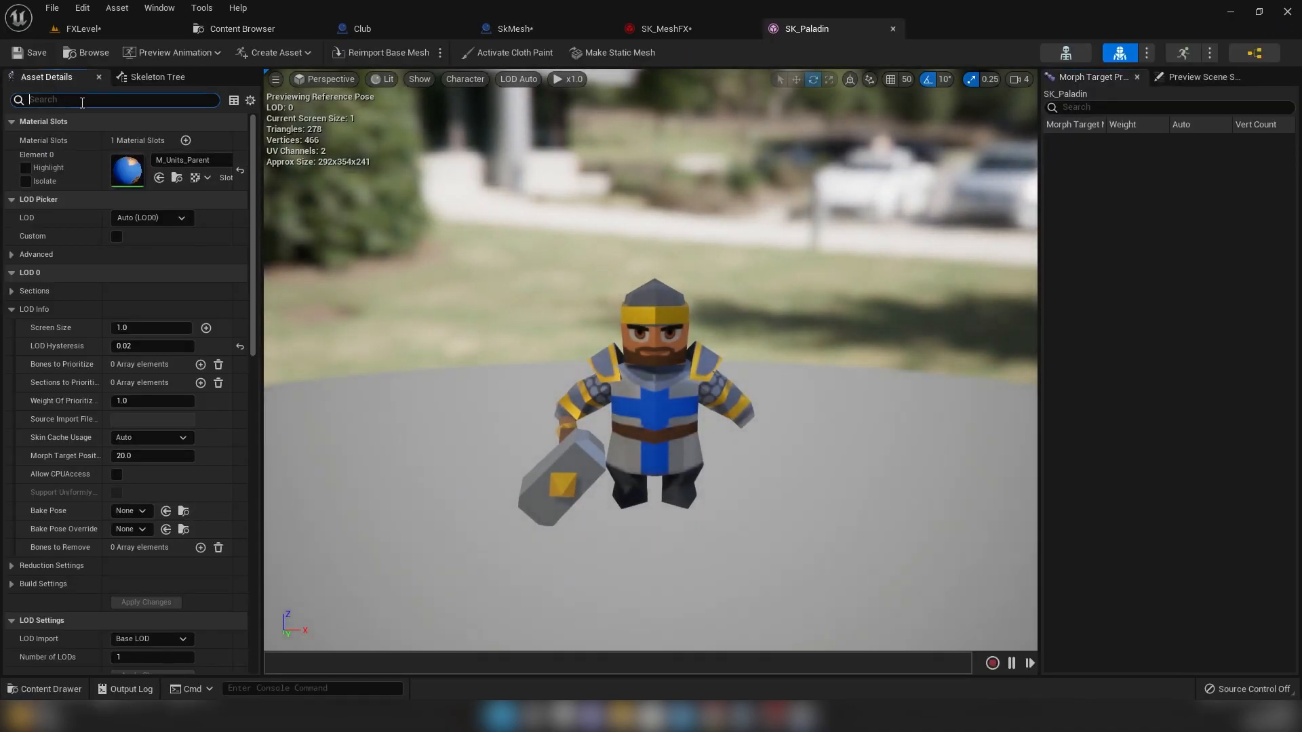
{"action": "type", "text": "cpu"}
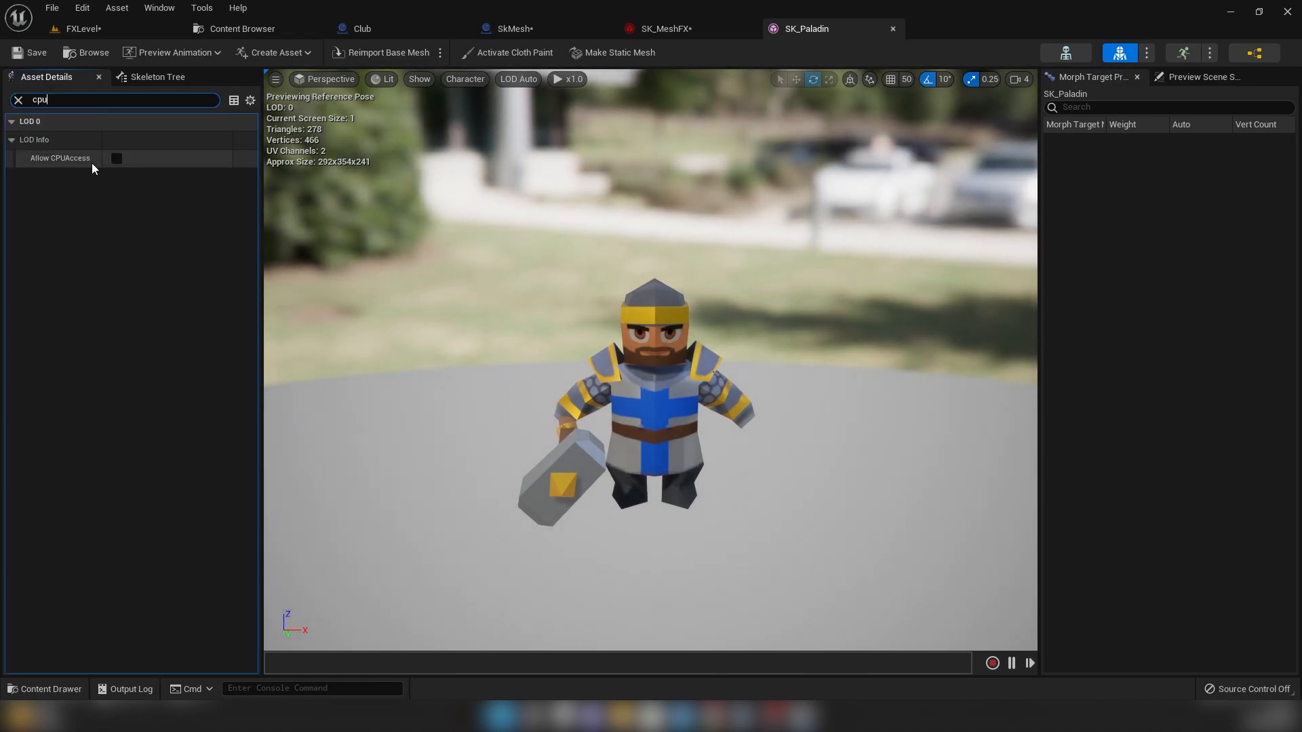
{"action": "left_click", "coordinate": [116, 157]}
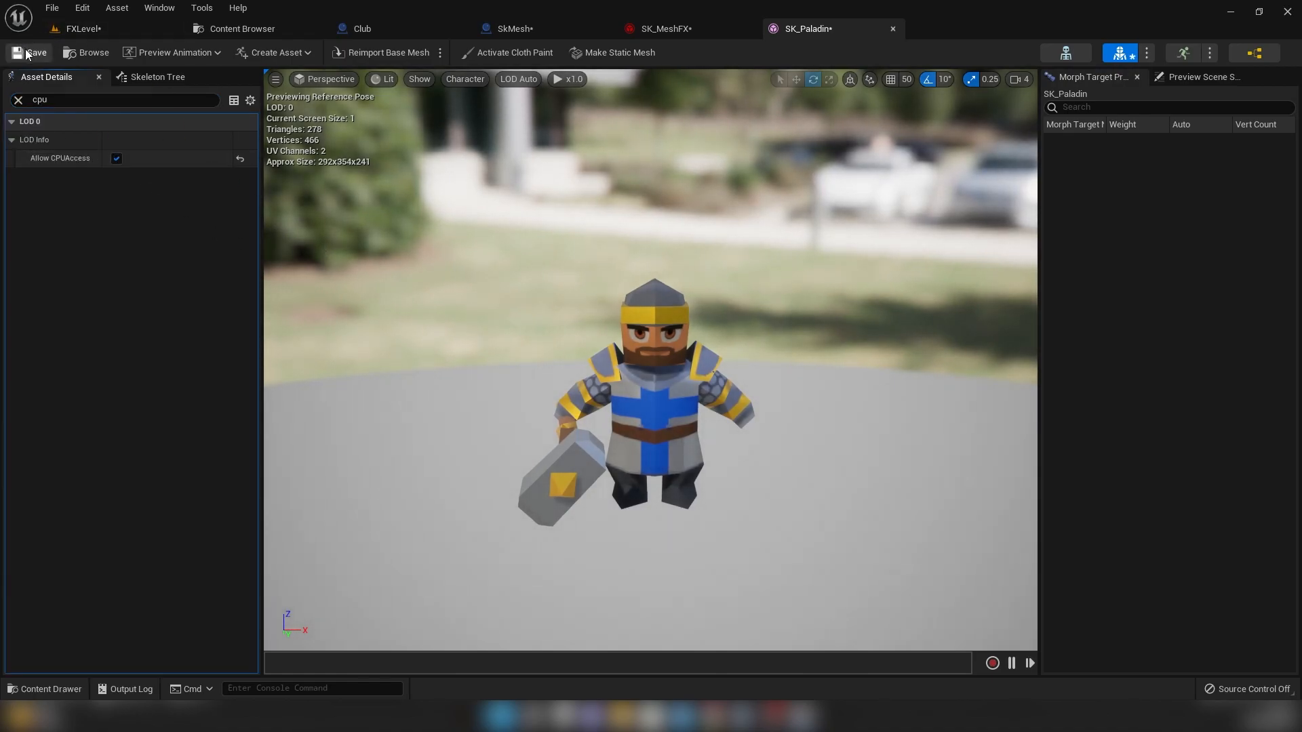
- Restart the SK_MeshFX preview to see particles outlining the character
{"action": "left_click", "coordinate": [676, 29]}
{"action": "left_click", "coordinate": [241, 53]}
{"action": "left_click_drag", "start_coordinate": [122, 306], "coordinate": [61, 296]}
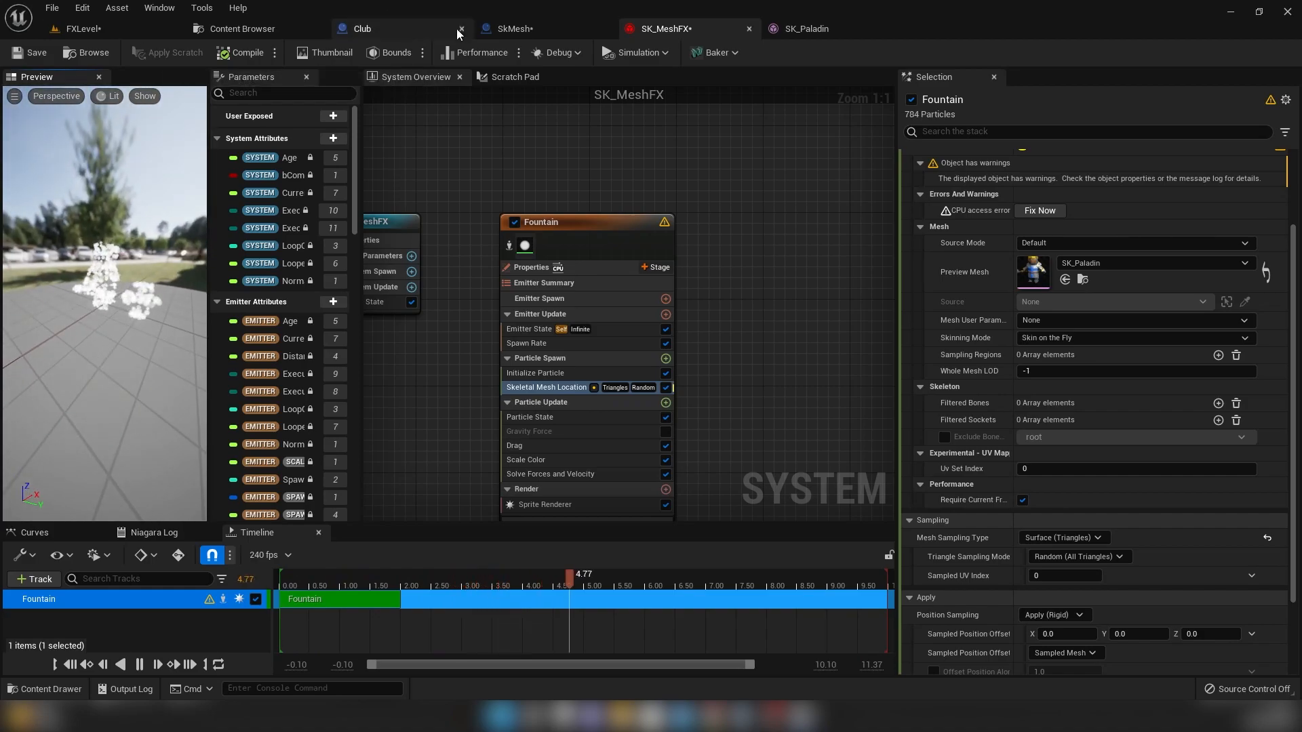
- Frame and orbit the animated character in the SkMesh blueprint to check the particles
{"action": "left_click", "coordinate": [514, 29]}
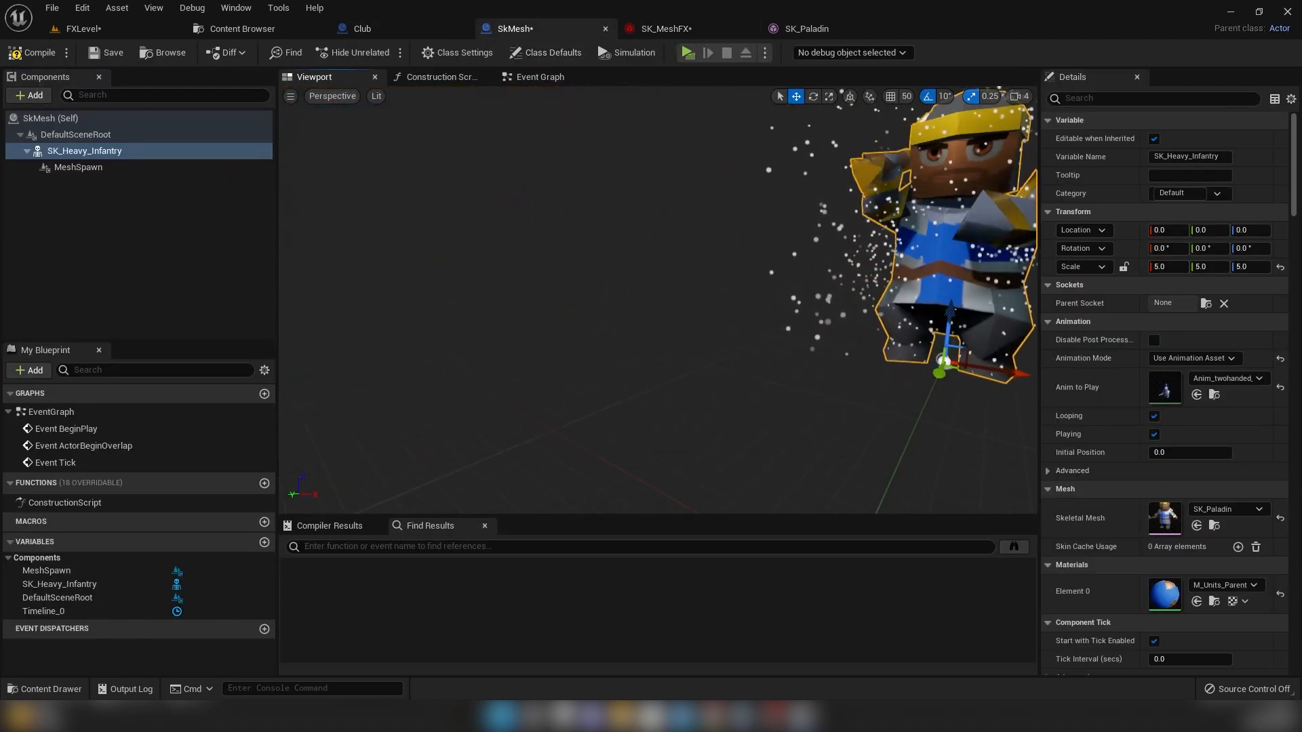
{"action": "key", "text": "f"}
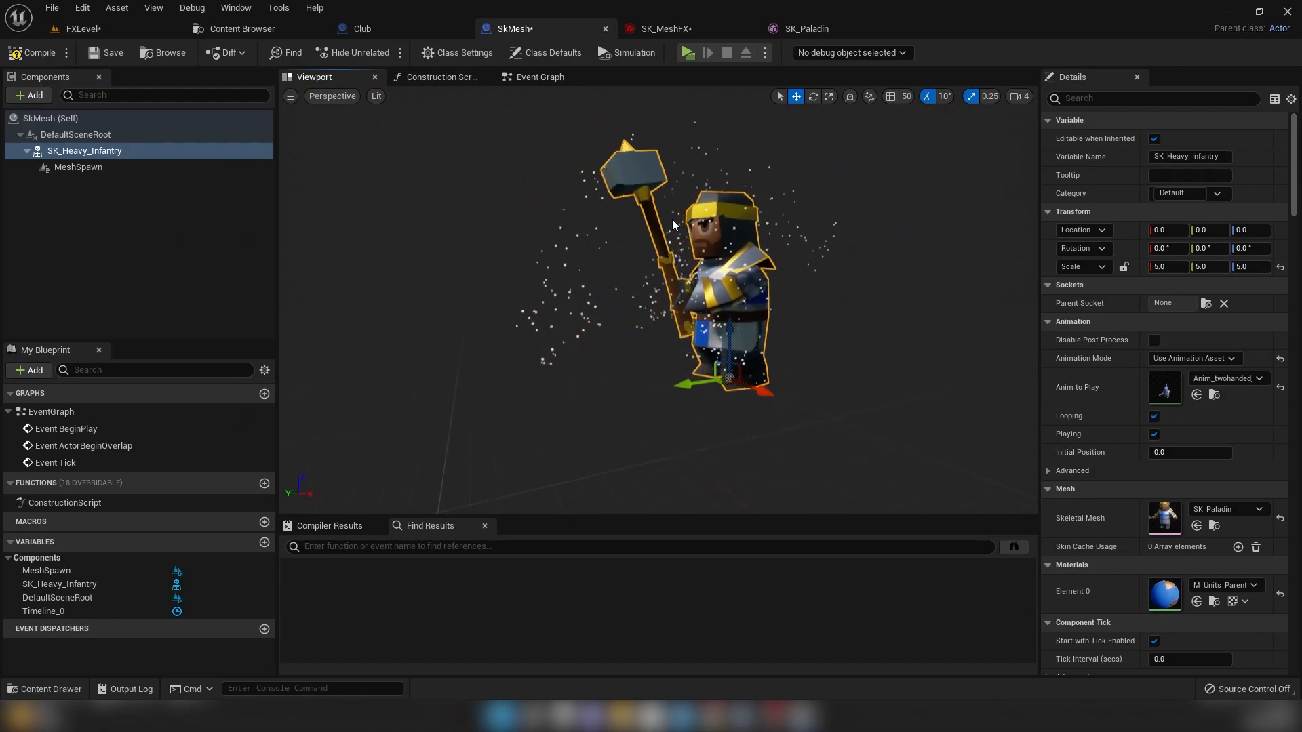
{"action": "mouse_move", "coordinate": [673, 225]}
{"action": "right_mouse_down"}
{"action": "mouse_move", "coordinate": [358, 210]}
{"action": "mouse_move", "coordinate": [570, 213]}
{"action": "right_mouse_up"}
{"action": "key", "text": "f"}
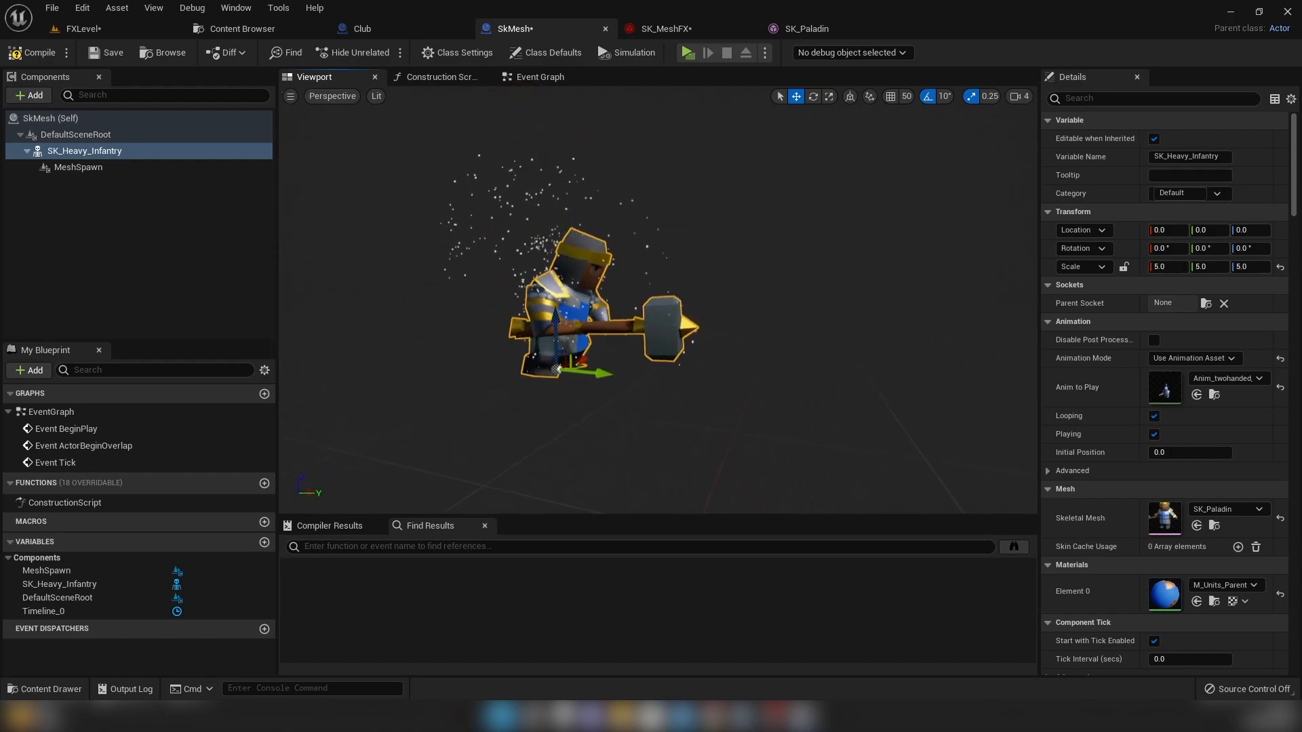
{"action": "left_click_drag", "start_coordinate": [569, 213], "coordinate": [752, 213], "text": "alt"}
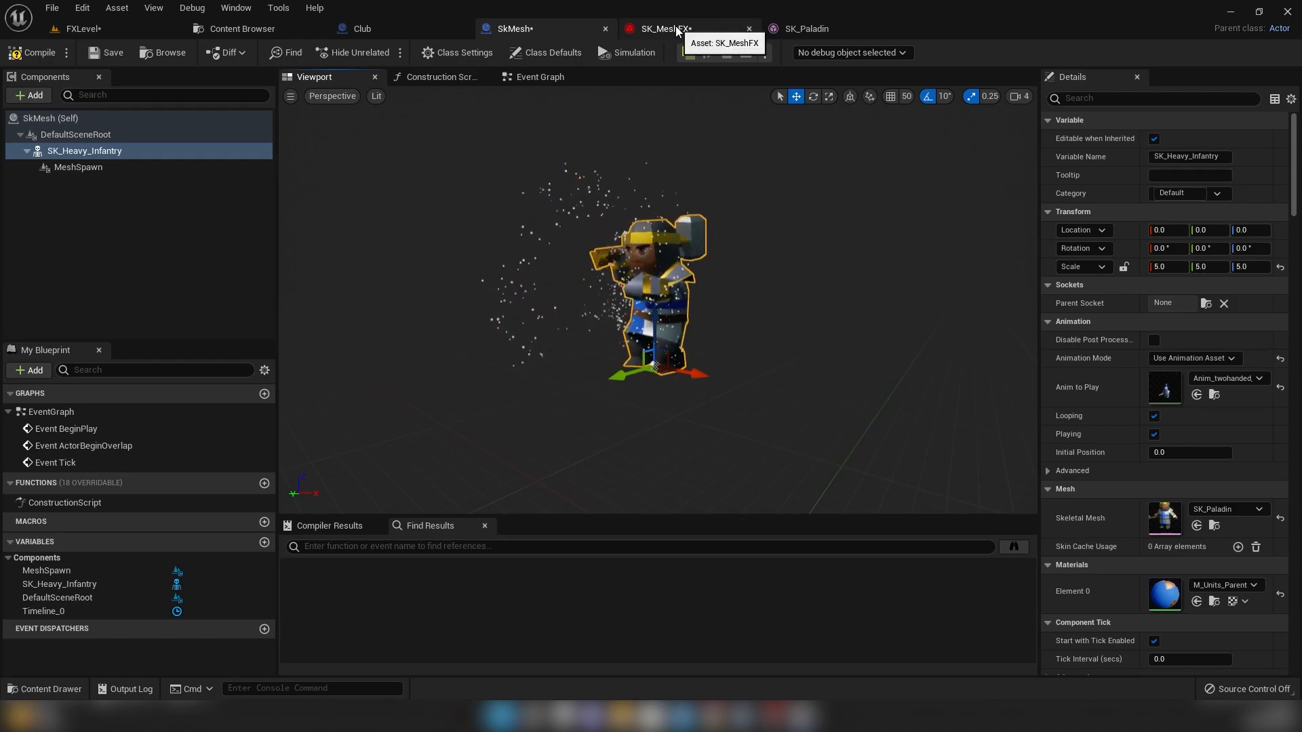
- Clear the Fountain emitter's CPU access error with Fix Now in SK_MeshFX
{"action": "left_click", "coordinate": [677, 31]}
{"action": "right_click_drag", "start_coordinate": [745, 255], "coordinate": [653, 253]}
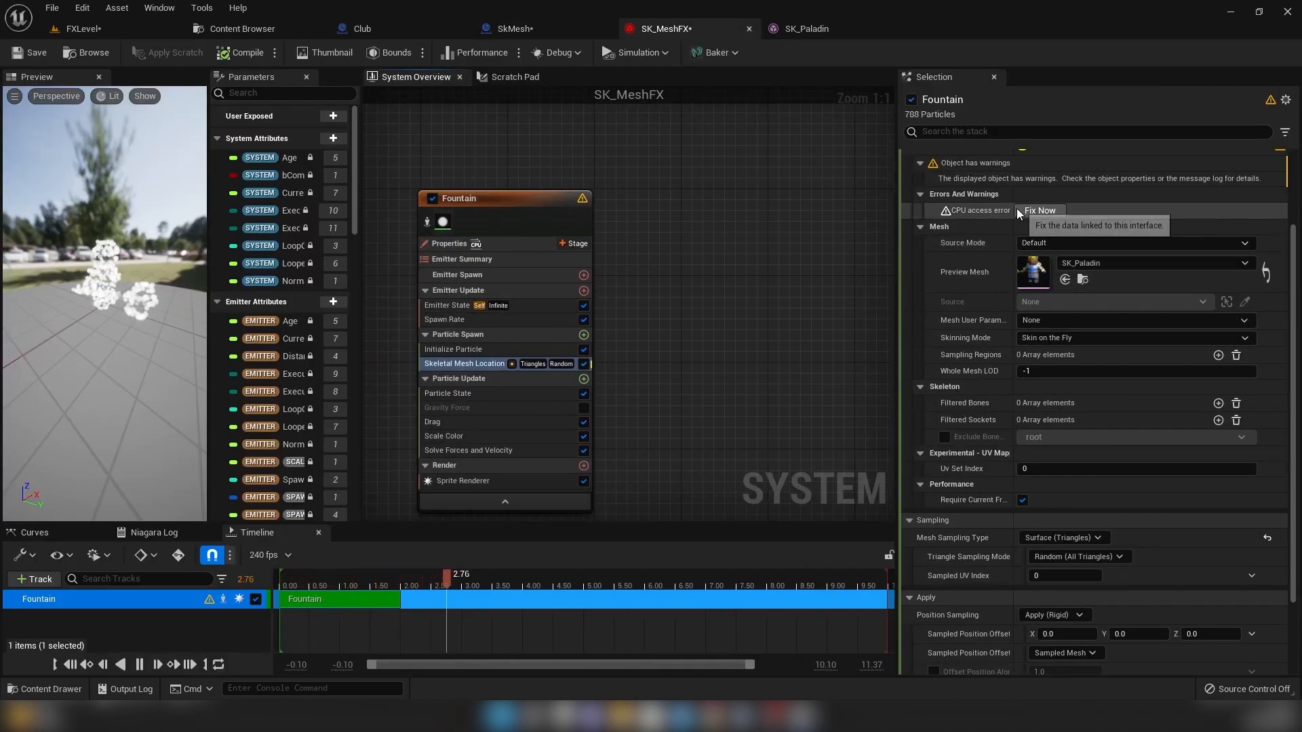
{"action": "left_click", "coordinate": [1037, 212]}
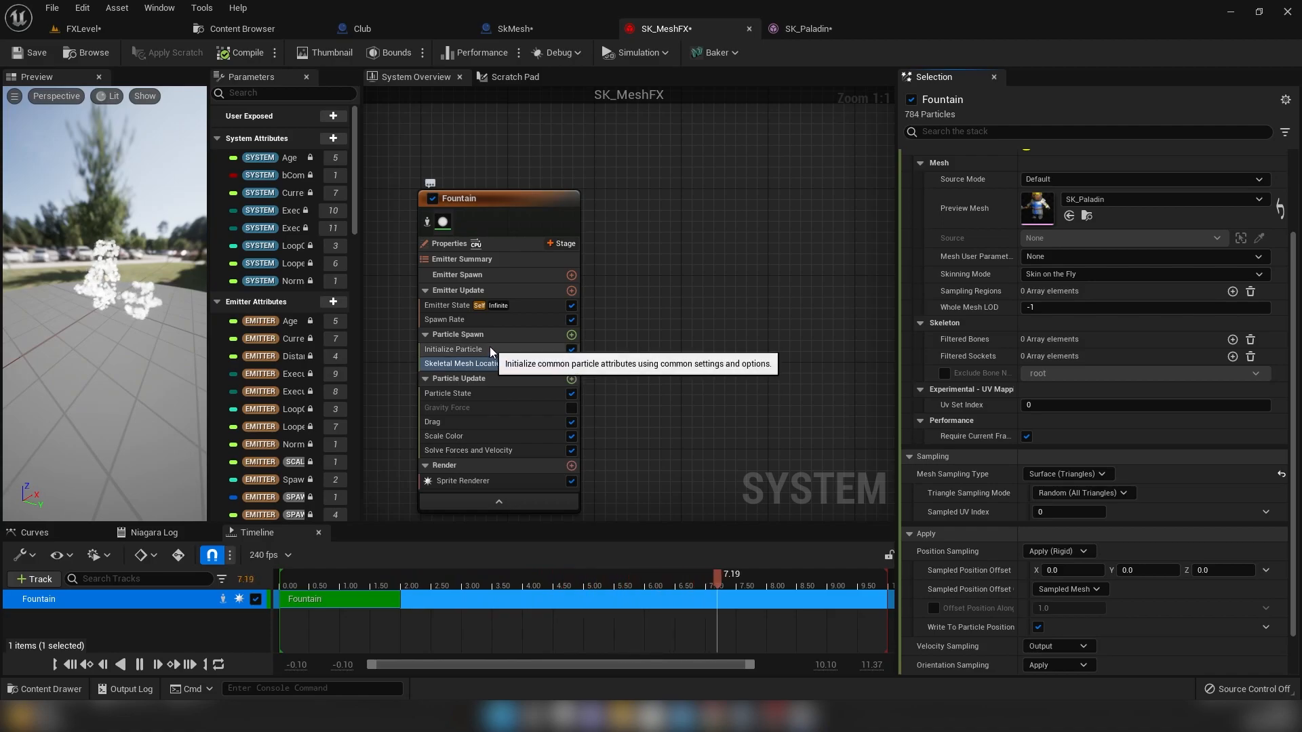
- Set the Fountain's Drag to 20.0 and save the SK_MeshFX system
{"action": "left_click", "coordinate": [522, 422]}
{"action": "left_click", "coordinate": [1080, 175]}
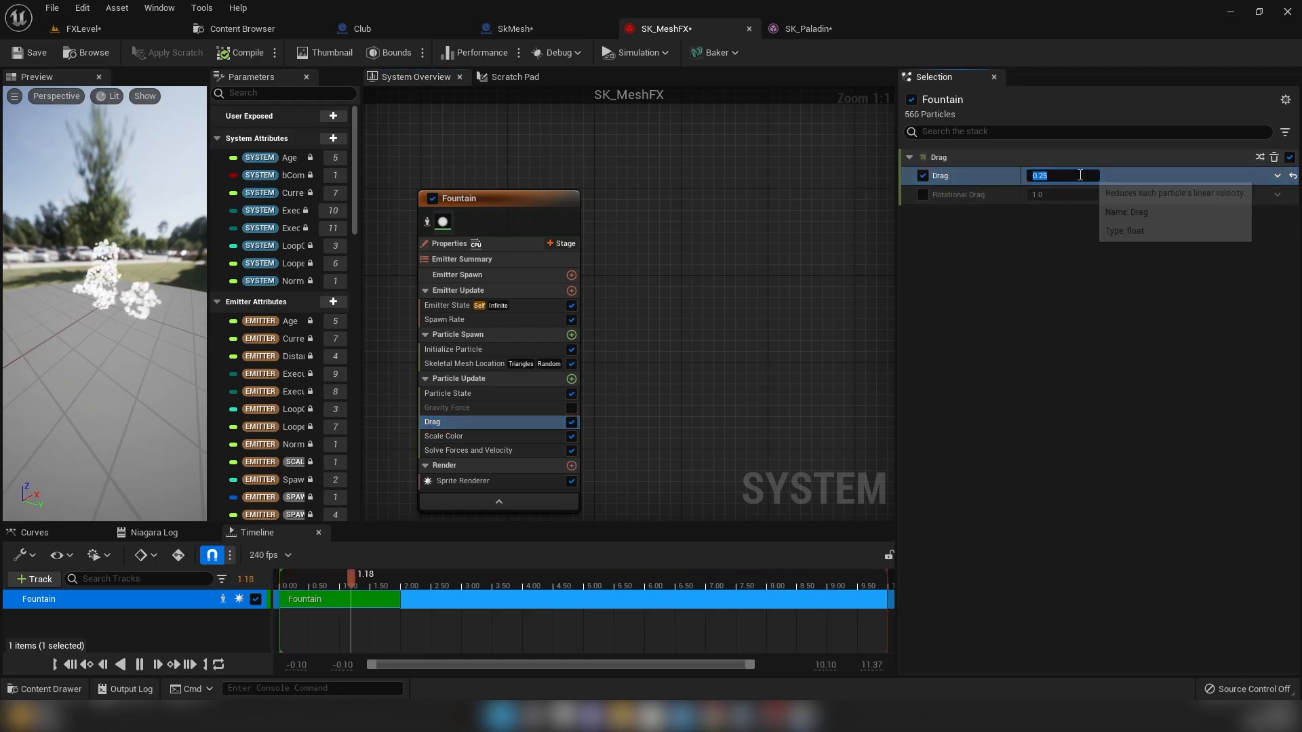
{"action": "type", "text": "20"}
{"action": "key", "text": "Return"}
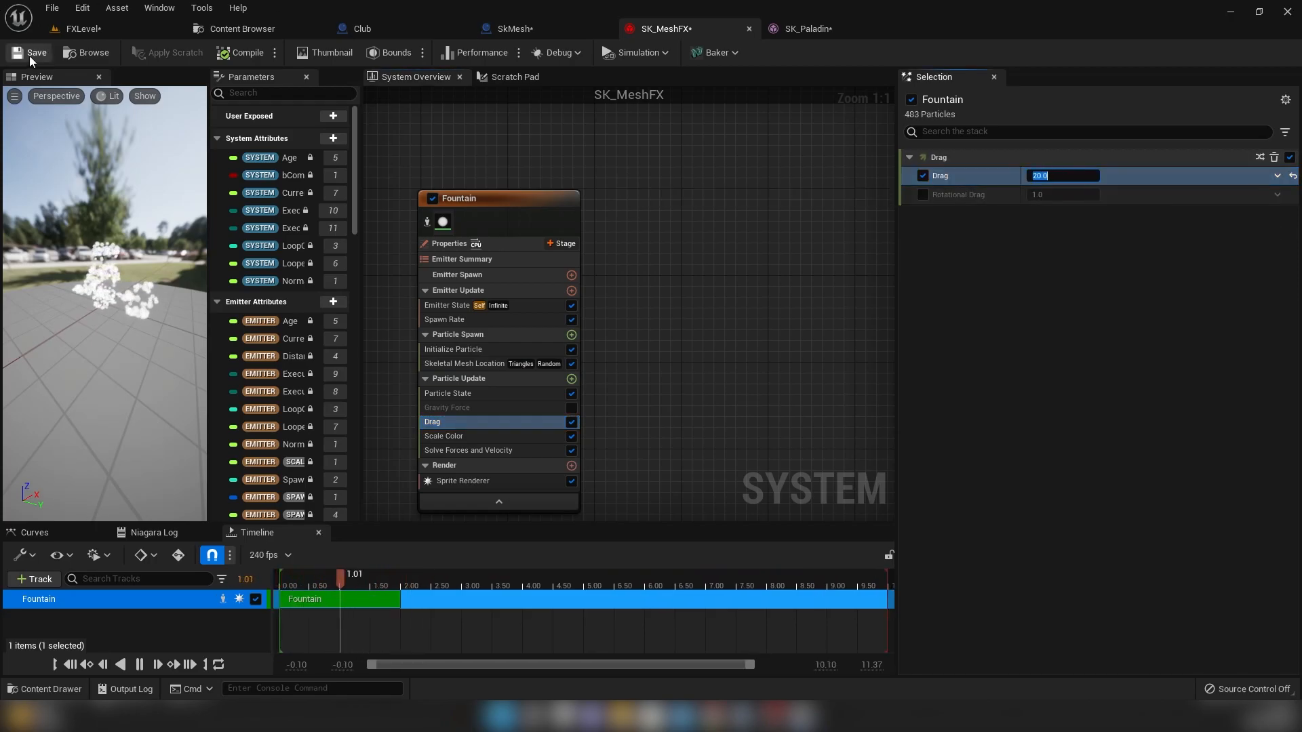
{"action": "left_click", "coordinate": [29, 52]}
{"action": "left_click", "coordinate": [514, 29]}
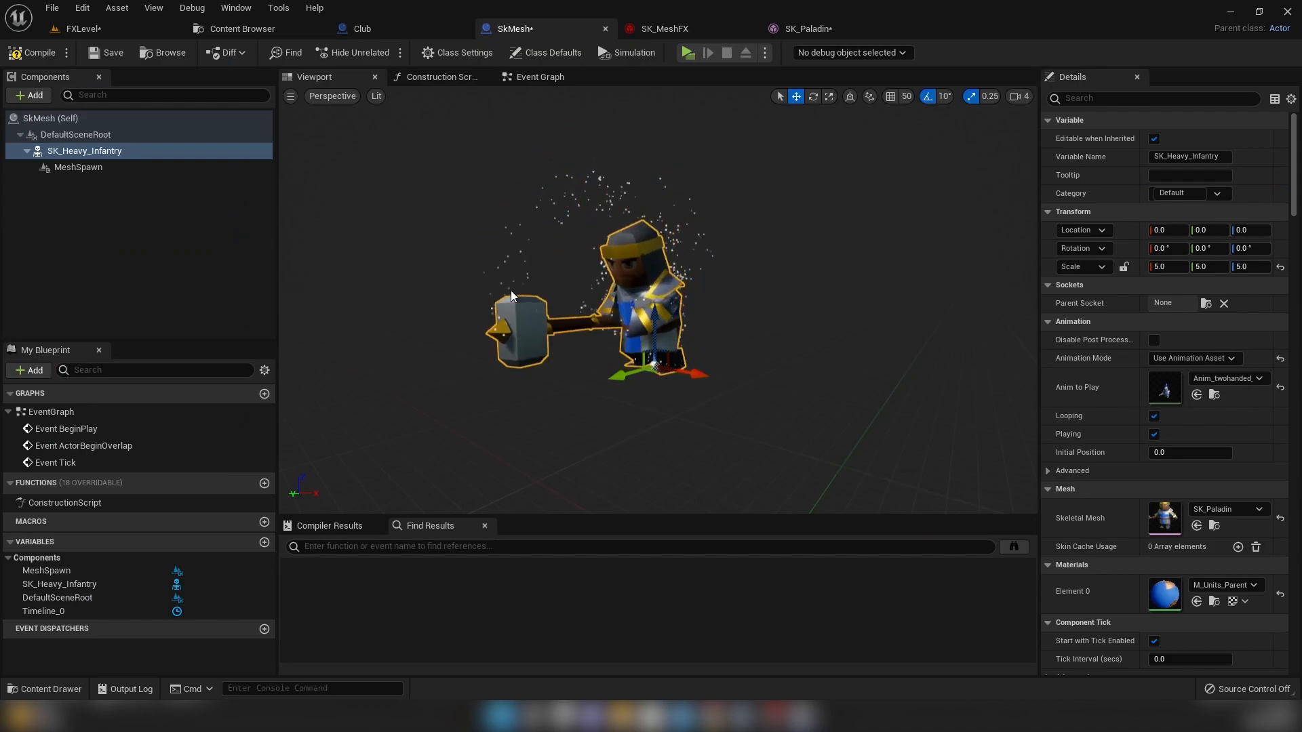
{"action": "left_click", "coordinate": [680, 29]}
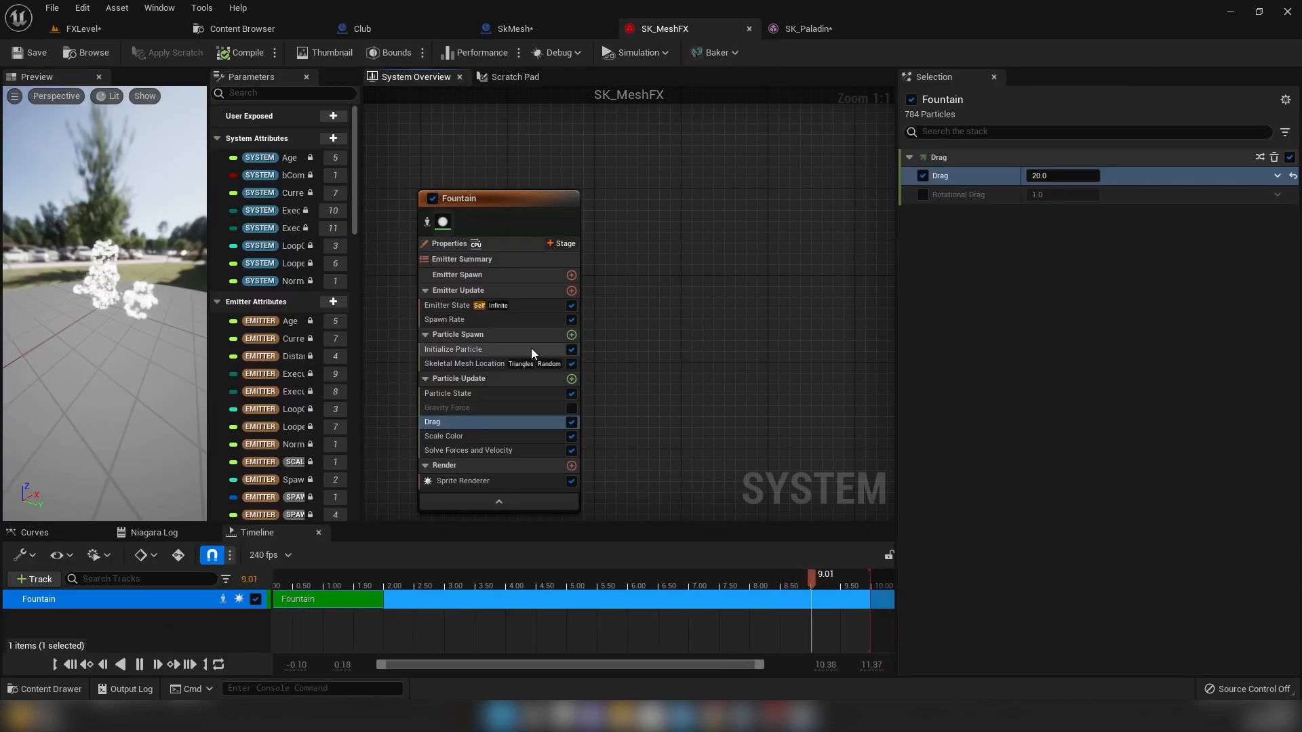
- Drive the Fountain's Spawn Rate from a Float from Curve with Scale Curve 500
{"action": "left_click", "coordinate": [447, 320]}
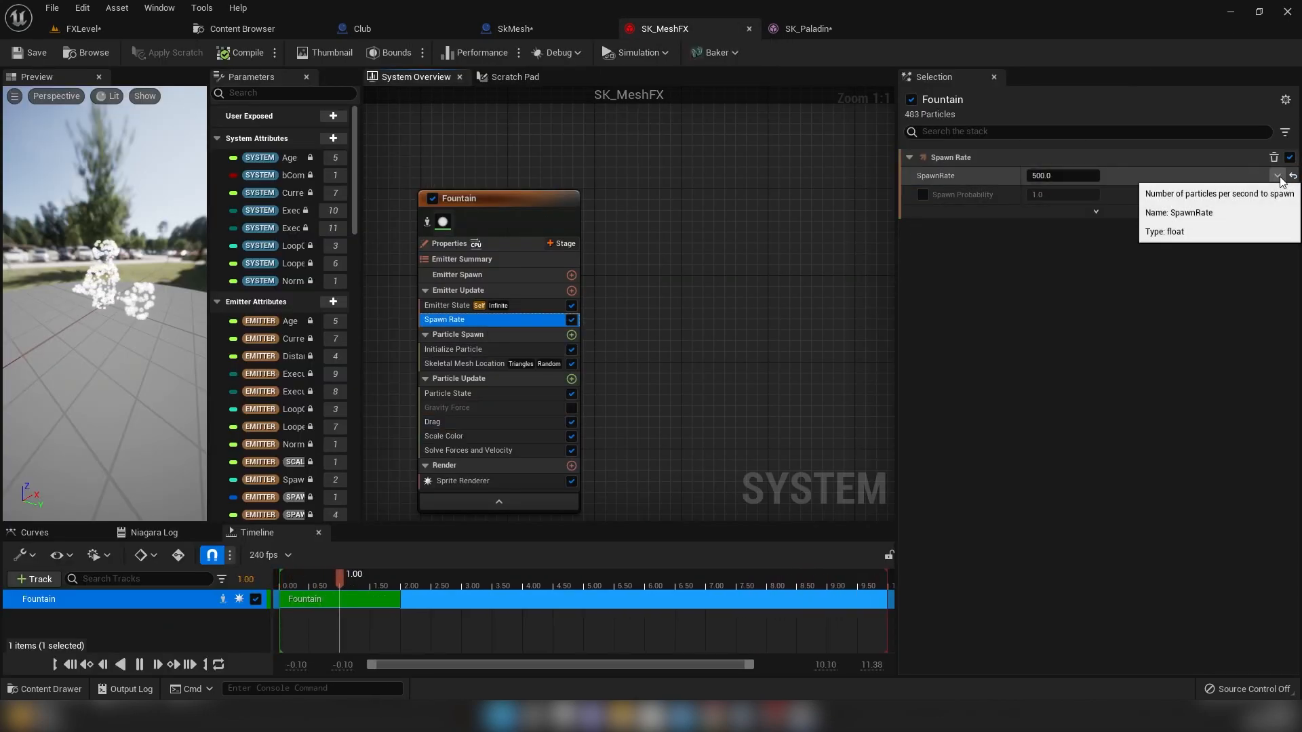
{"action": "left_click", "coordinate": [1278, 175]}
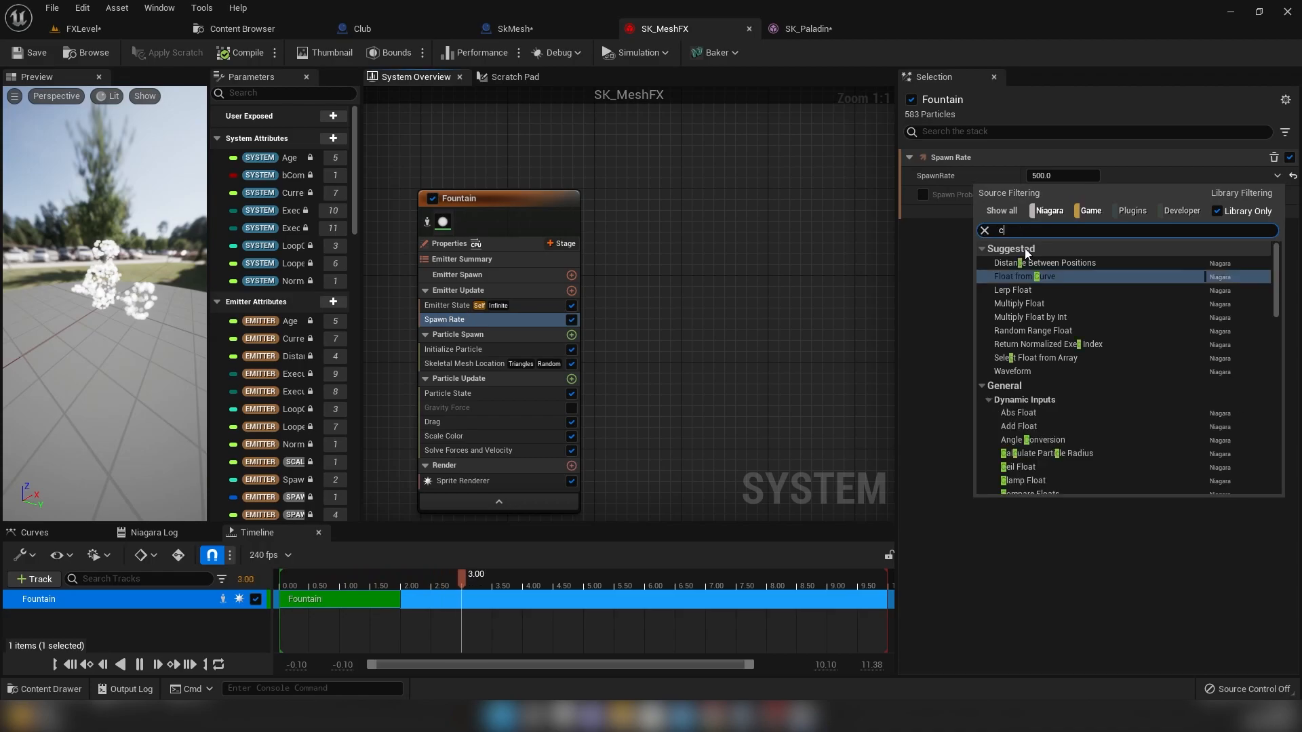
{"action": "type", "text": "curve"}
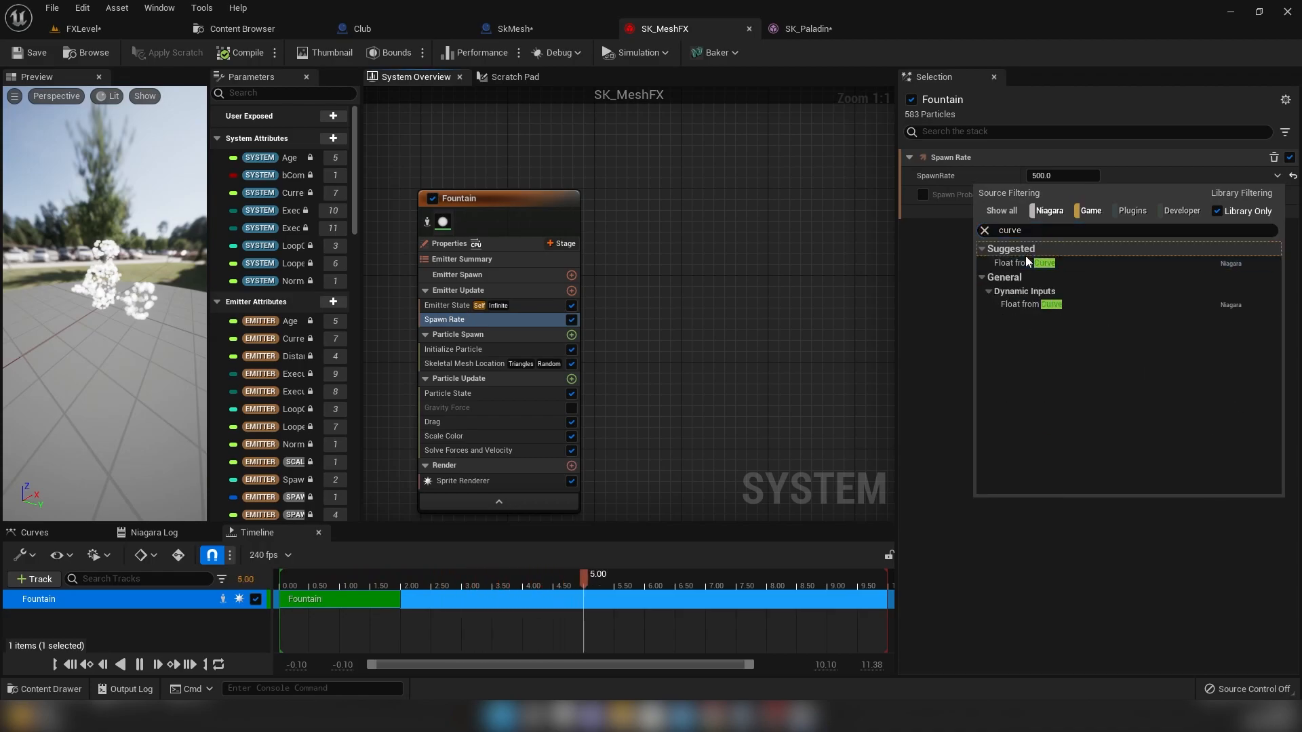
{"action": "left_click", "coordinate": [1025, 257]}
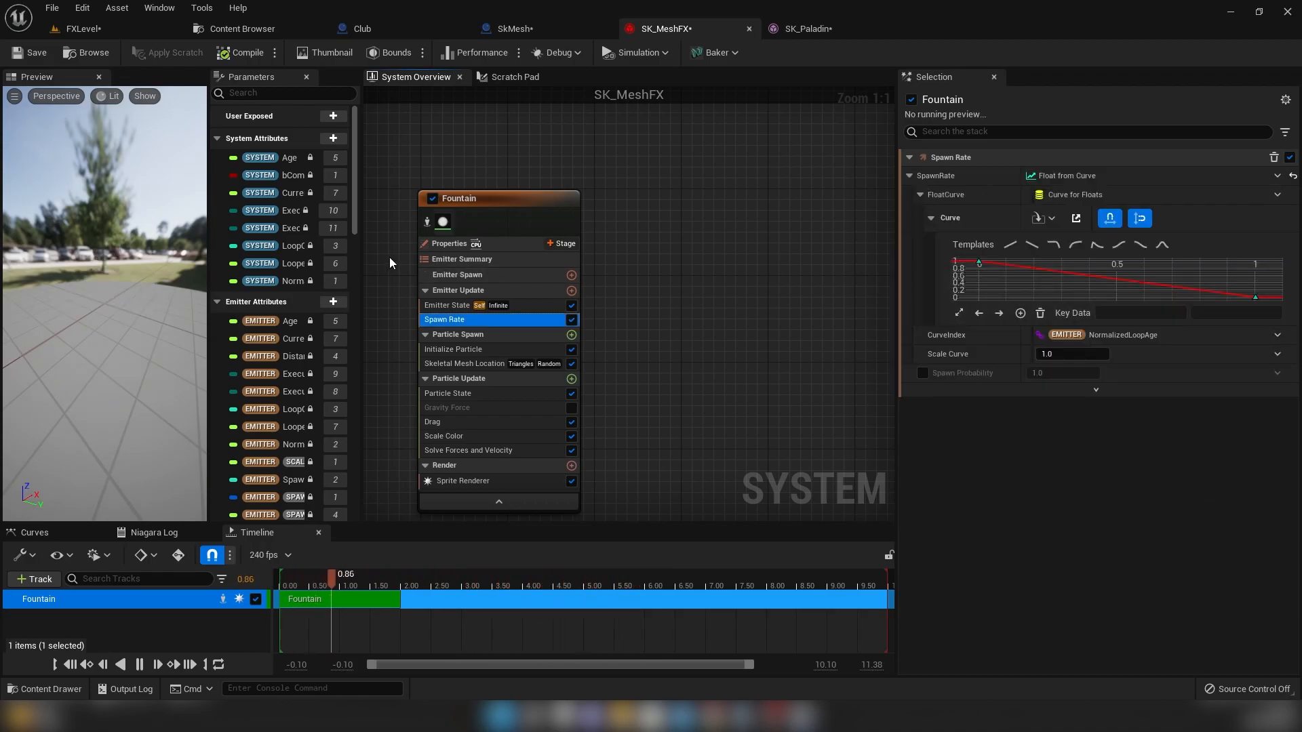
{"action": "left_click", "coordinate": [1073, 354]}
{"action": "type", "text": "500"}
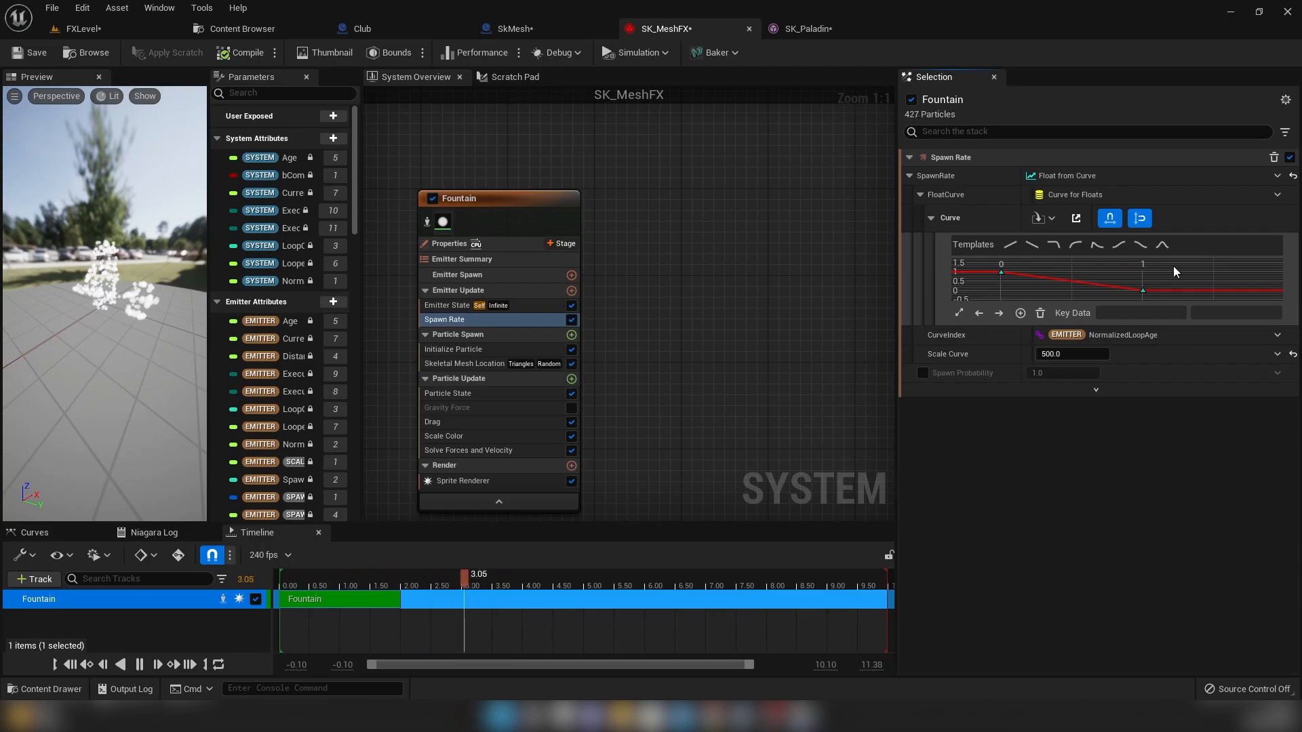
- Give the two spawn-rate curve keys Auto interpolation
{"action": "left_click_drag", "start_coordinate": [994, 294], "coordinate": [993, 295]}
{"action": "right_click", "coordinate": [1003, 275]}
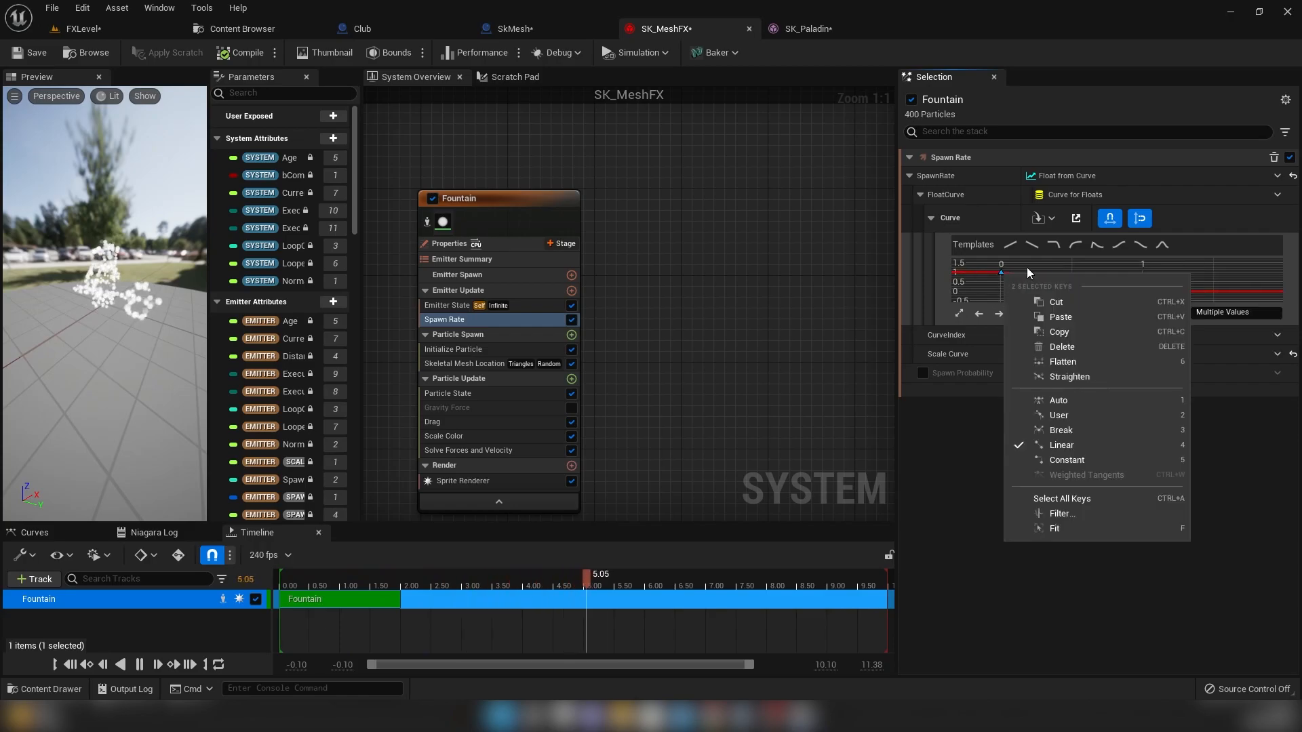
{"action": "left_click", "coordinate": [1058, 399]}
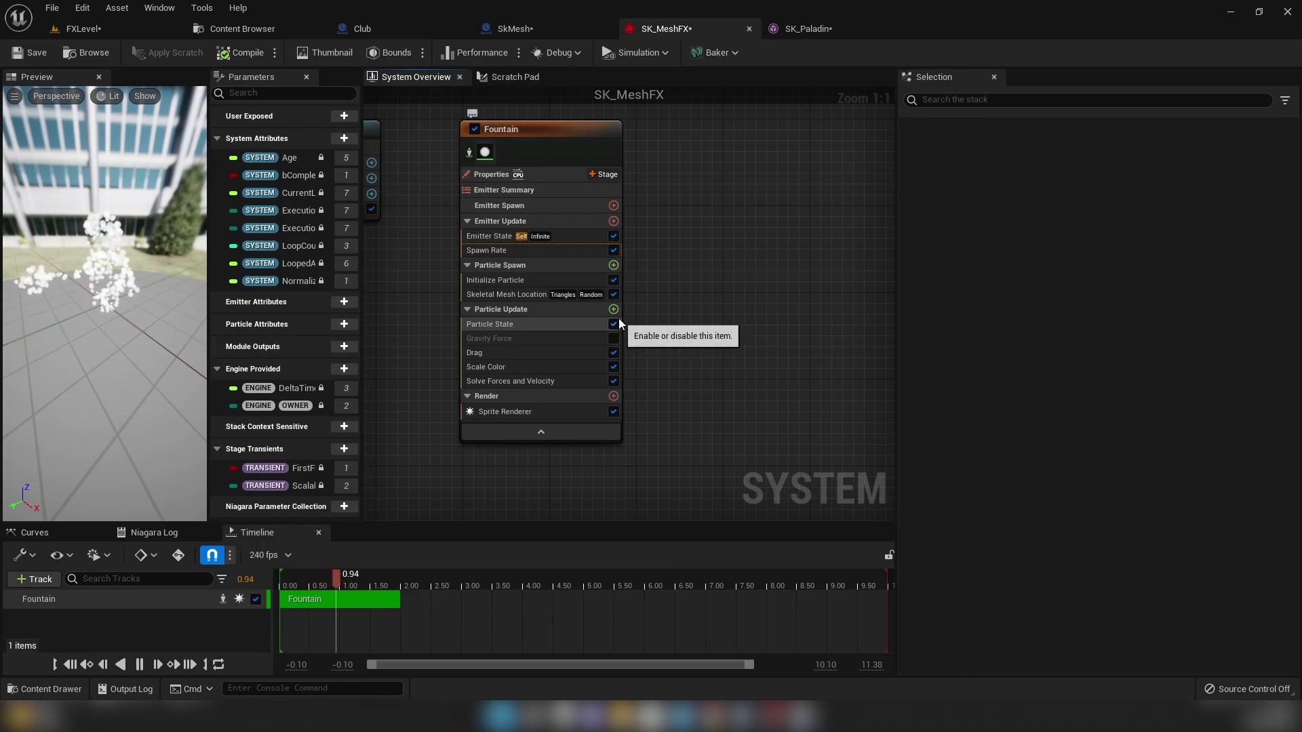
- Add a Scale Sprite Size module and set its 0.2 key to a value of 1.0
{"action": "left_click", "coordinate": [613, 312]}
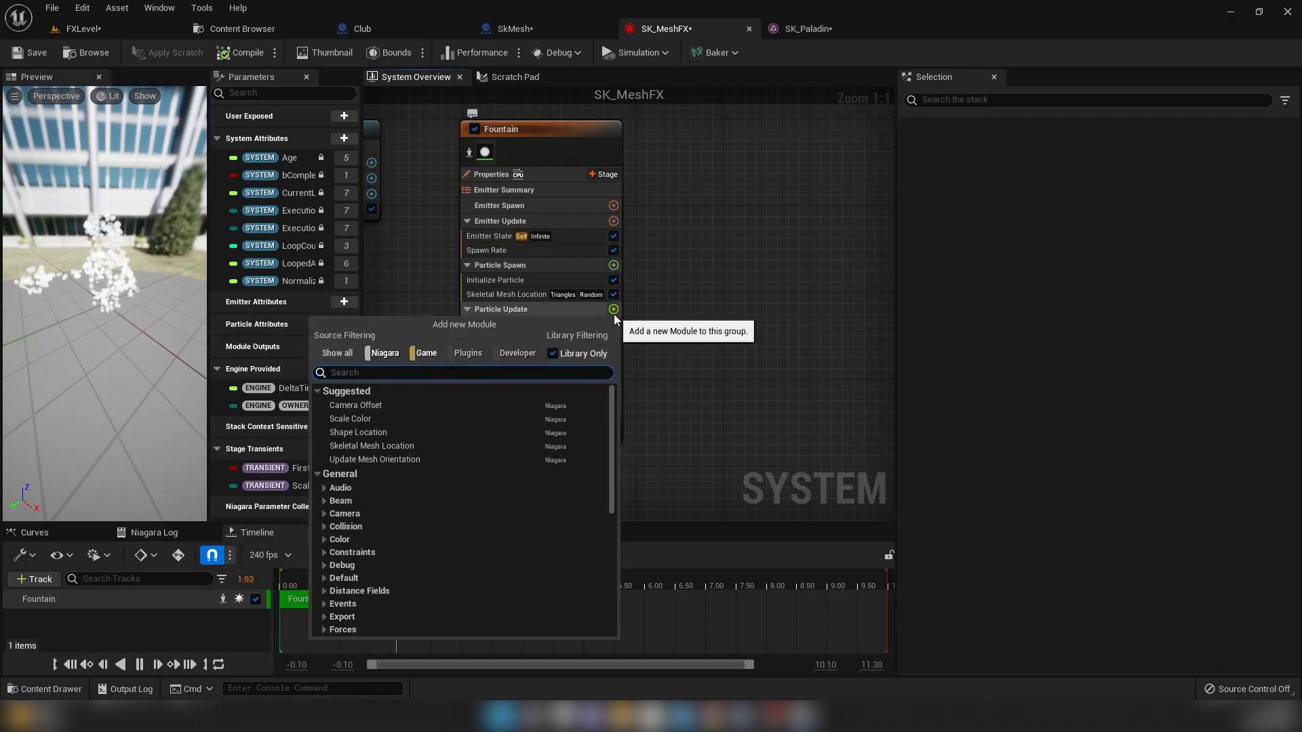
{"action": "type", "text": "scale s"}
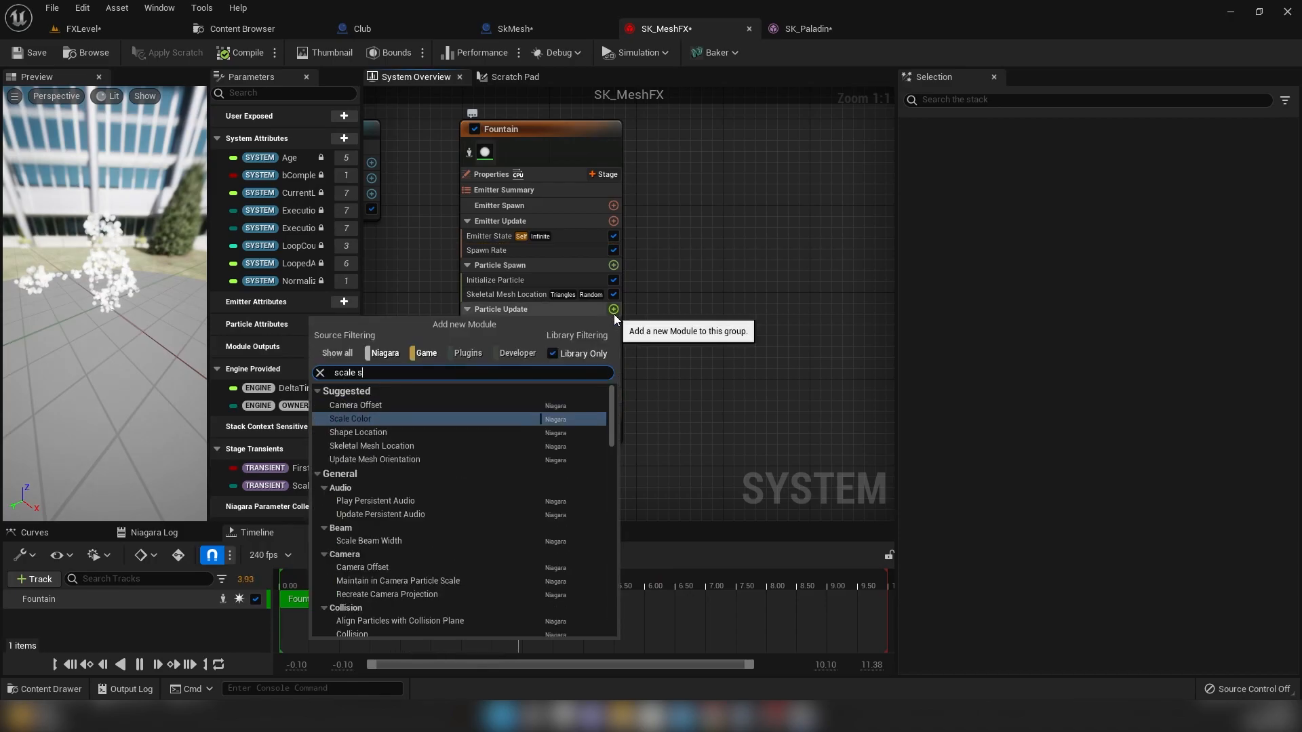
{"action": "type", "text": "prite"}
{"action": "left_click", "coordinate": [434, 562]}
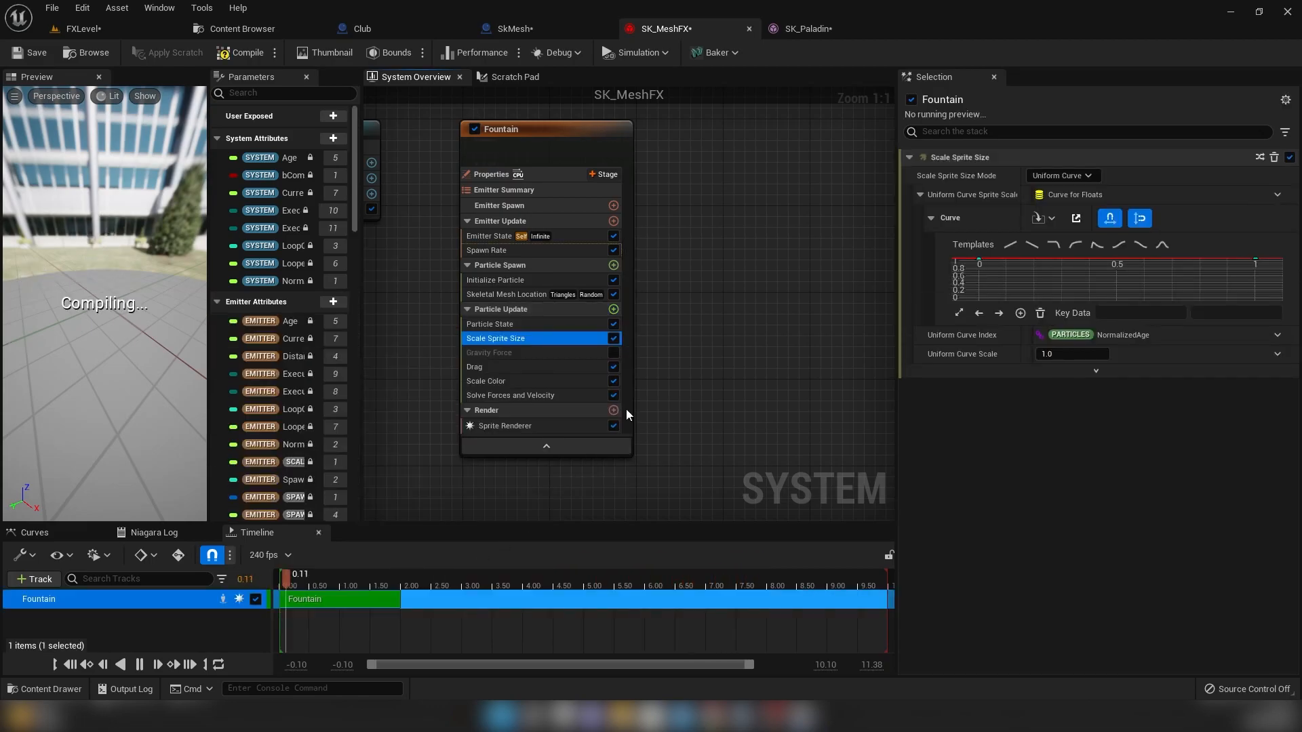
{"action": "left_click", "coordinate": [977, 297]}
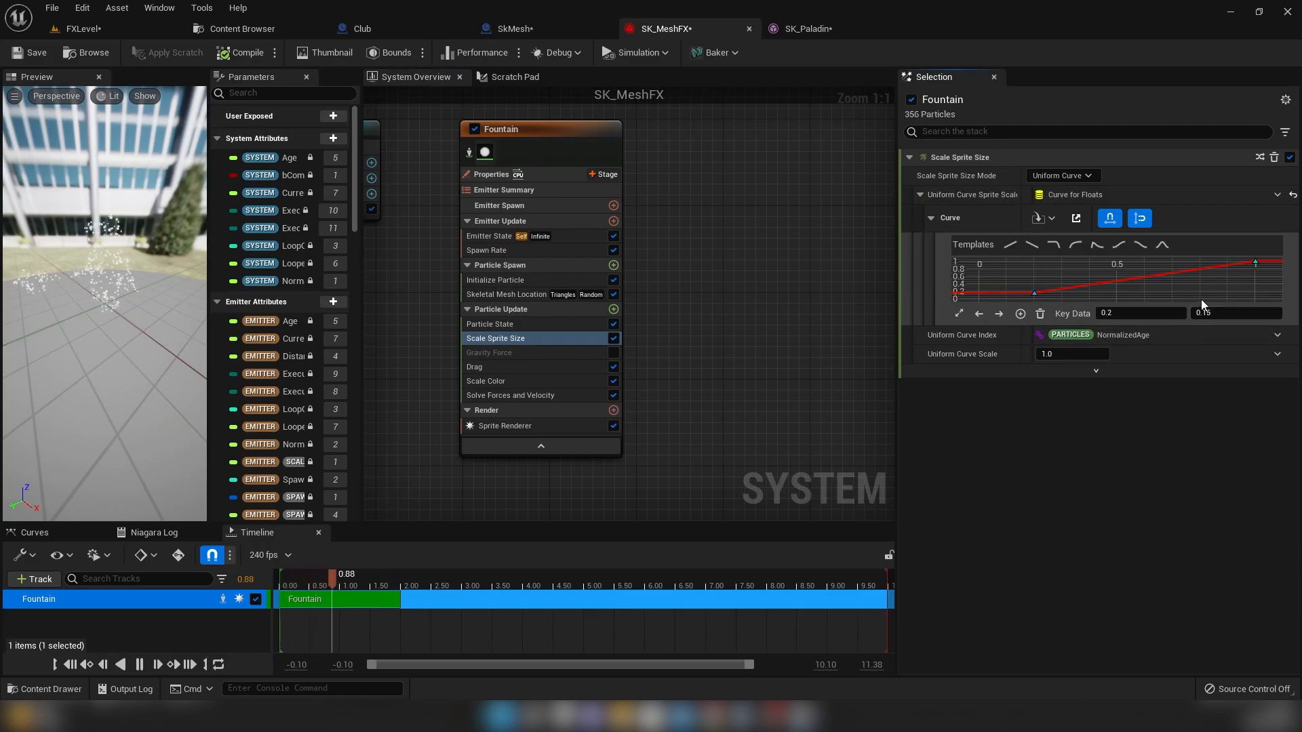
{"action": "scroll", "coordinate": [1139, 283], "scroll_direction": "down", "scroll_amount": 2}
{"action": "right_click_drag", "start_coordinate": [1140, 282], "coordinate": [1133, 282]}
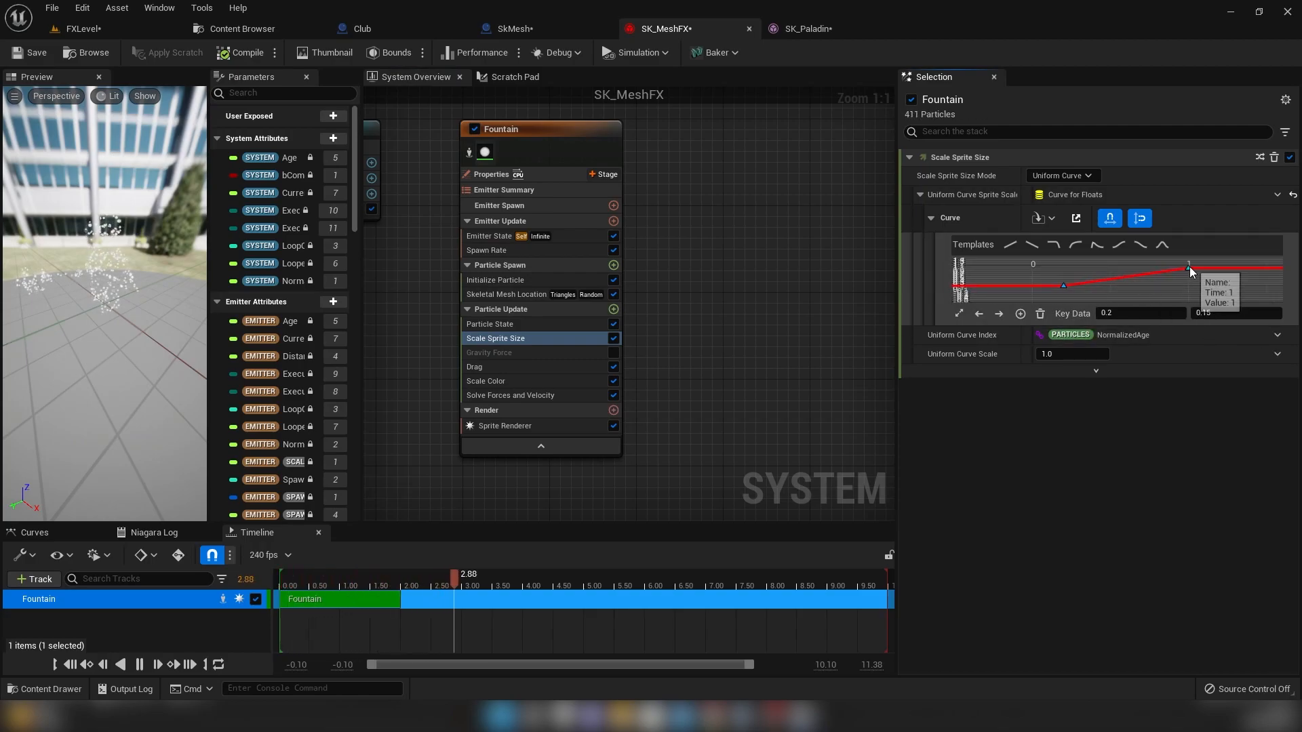
{"action": "left_click", "coordinate": [1063, 286]}
{"action": "left_click", "coordinate": [1236, 313]}
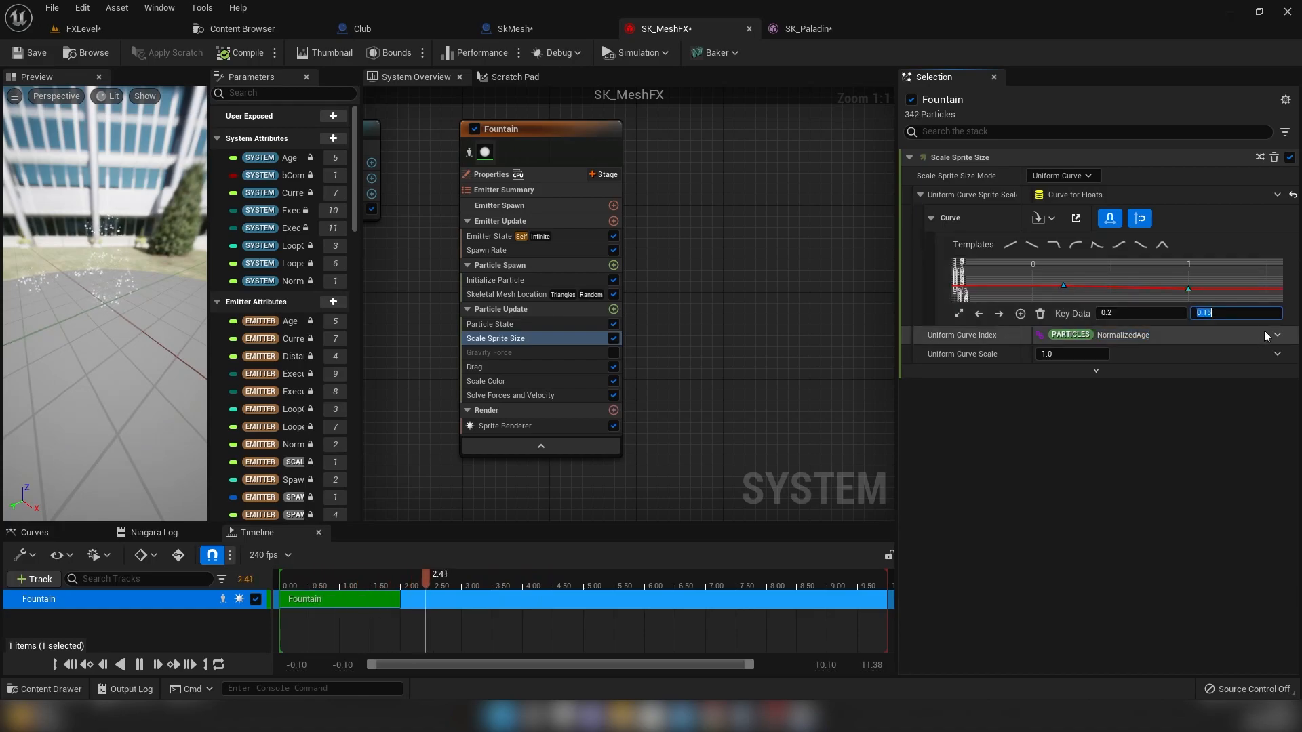
{"action": "type", "text": "1"}
{"action": "key", "text": "Return"}
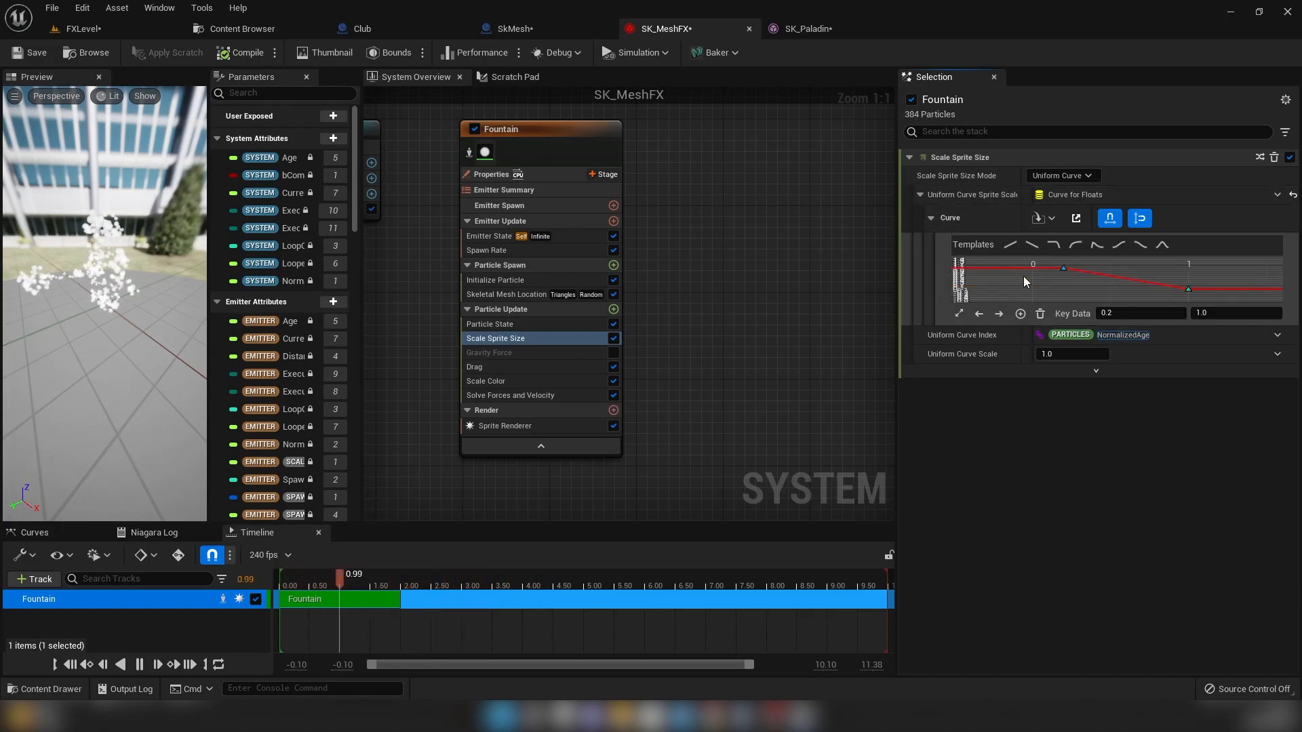
- Add a key at time 0, smooth the curve keys with Auto interpolation, and save
{"action": "right_click", "coordinate": [1033, 274]}
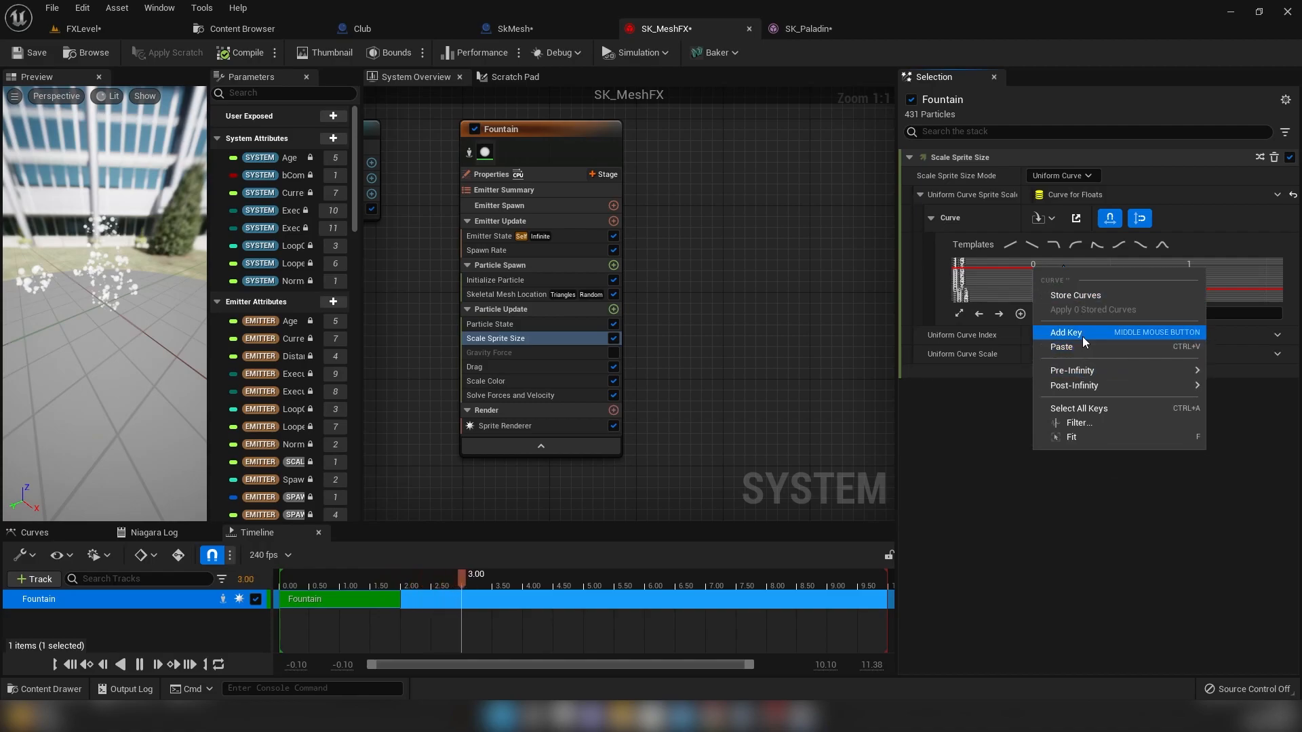
{"action": "left_click", "coordinate": [1082, 337]}
{"action": "left_click", "coordinate": [1036, 272]}
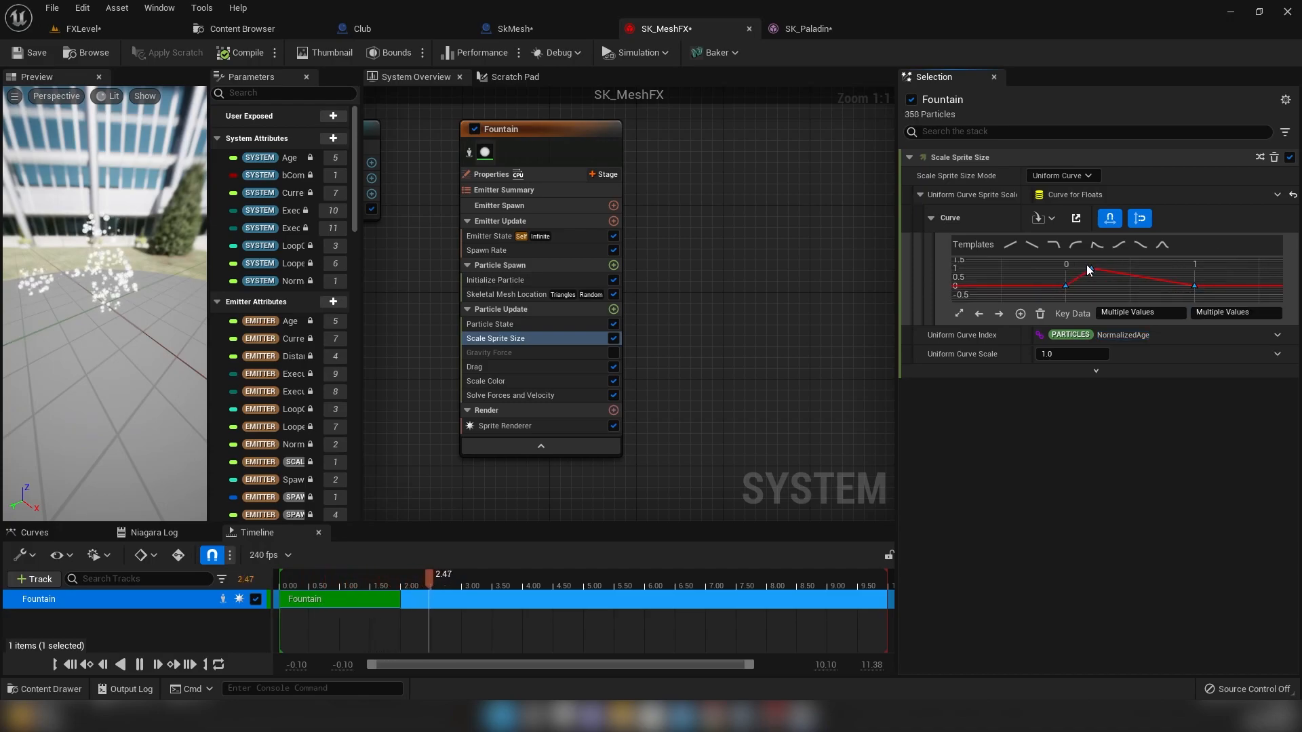
{"action": "right_click", "coordinate": [1087, 264]}
{"action": "left_click", "coordinate": [1140, 397]}
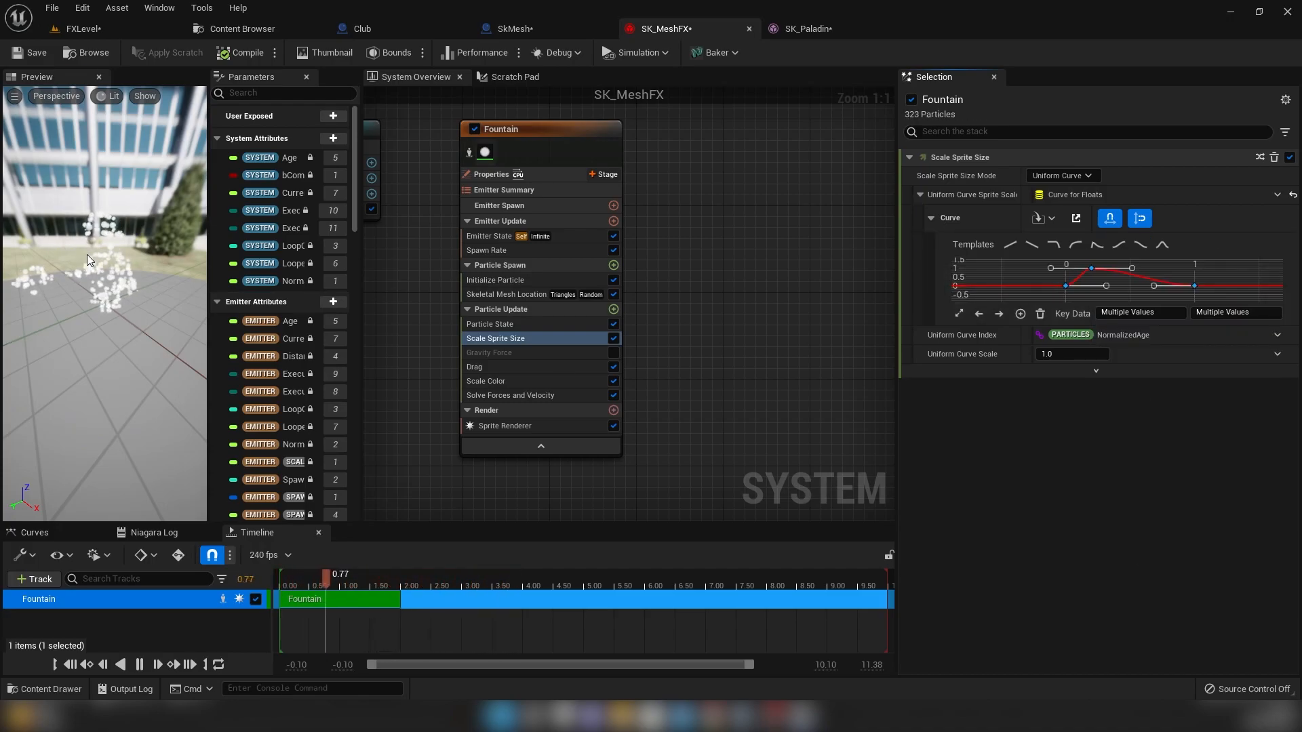
{"action": "mouse_move", "coordinate": [90, 228]}
{"action": "left_mouse_down"}
{"action": "mouse_move", "coordinate": [153, 230]}
{"action": "mouse_move", "coordinate": [90, 228]}
{"action": "left_mouse_up"}
{"action": "left_click", "coordinate": [31, 46]}
- Launch a standalone game preview of FXLevel to see the effect on the character
{"action": "left_click", "coordinate": [530, 28]}
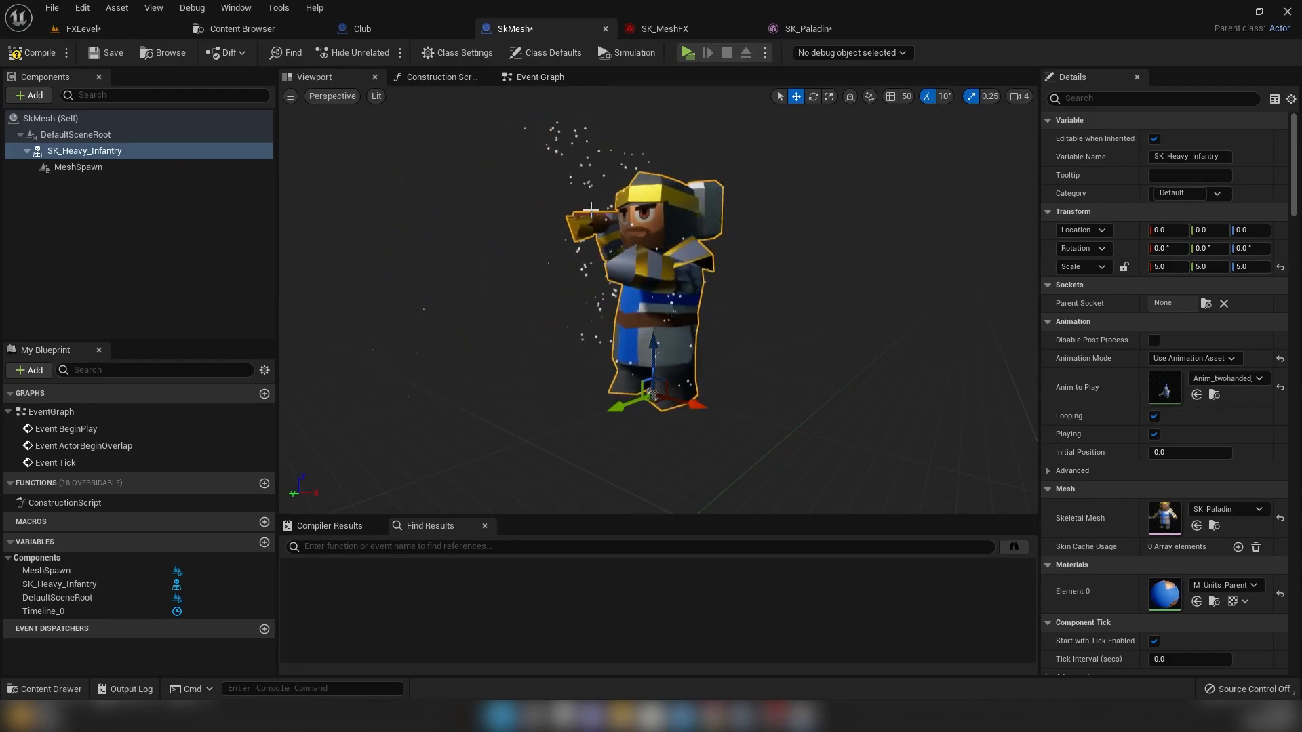
{"action": "left_click", "coordinate": [663, 28]}
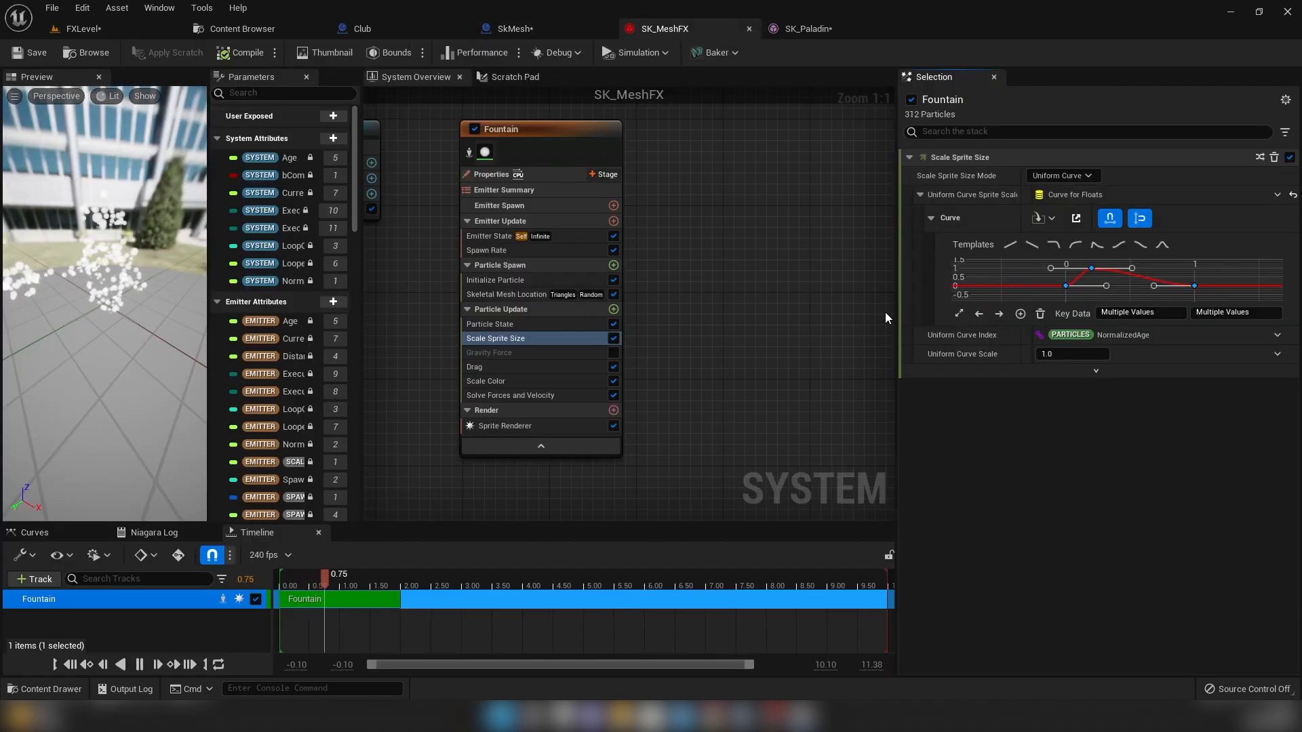
{"action": "left_click", "coordinate": [86, 31]}
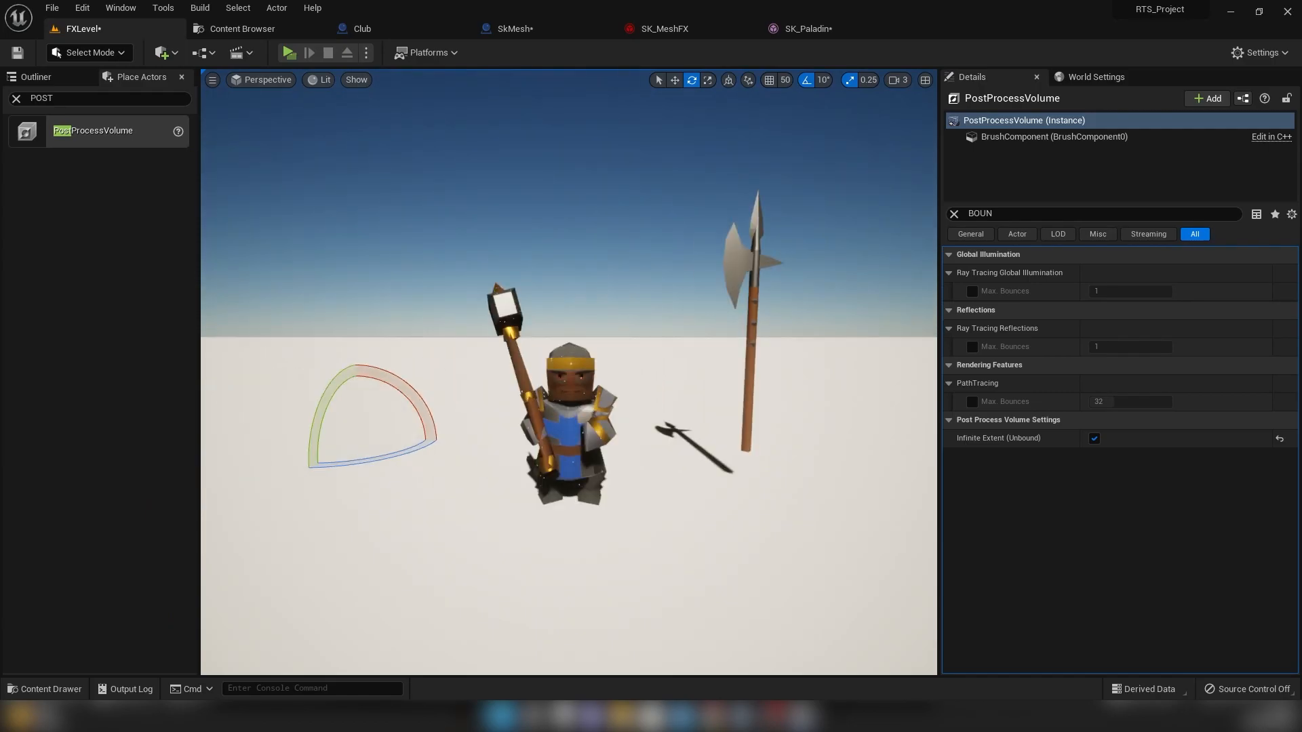
{"action": "right_click_drag", "start_coordinate": [280, 73], "coordinate": [279, 73]}
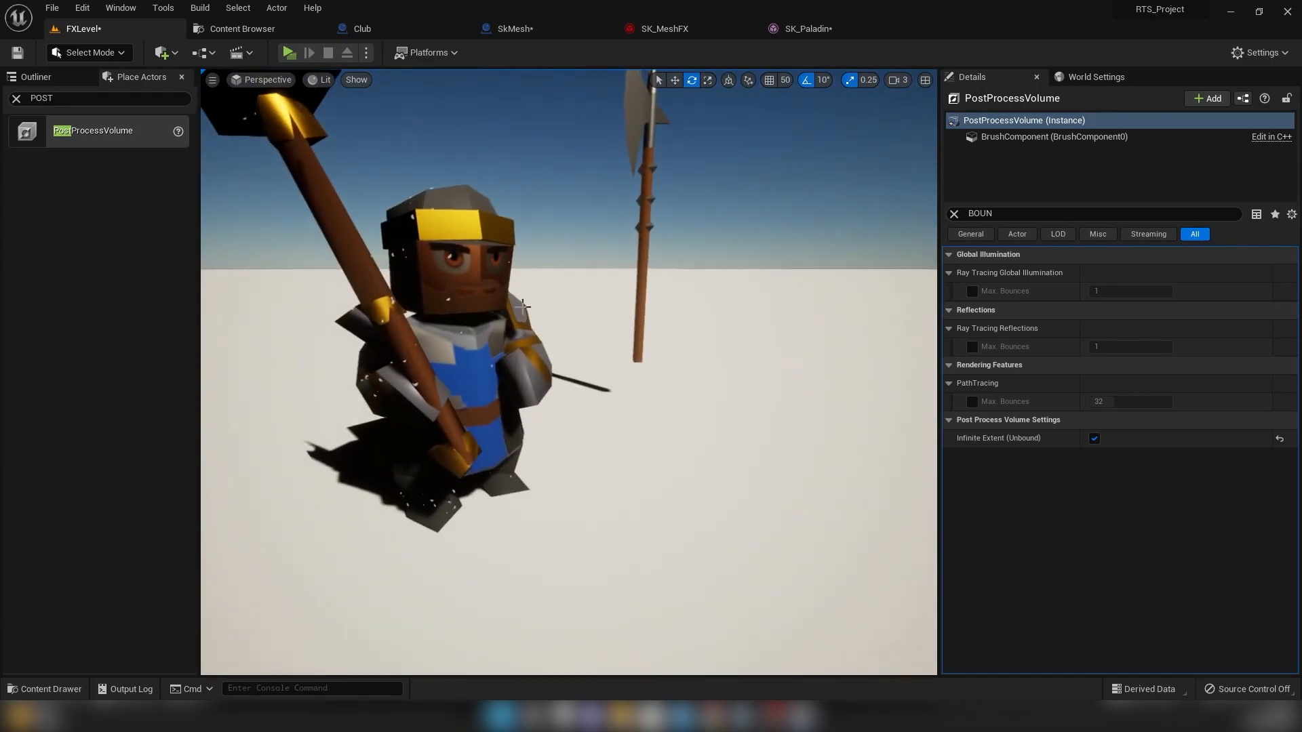
{"action": "left_click", "coordinate": [290, 53]}
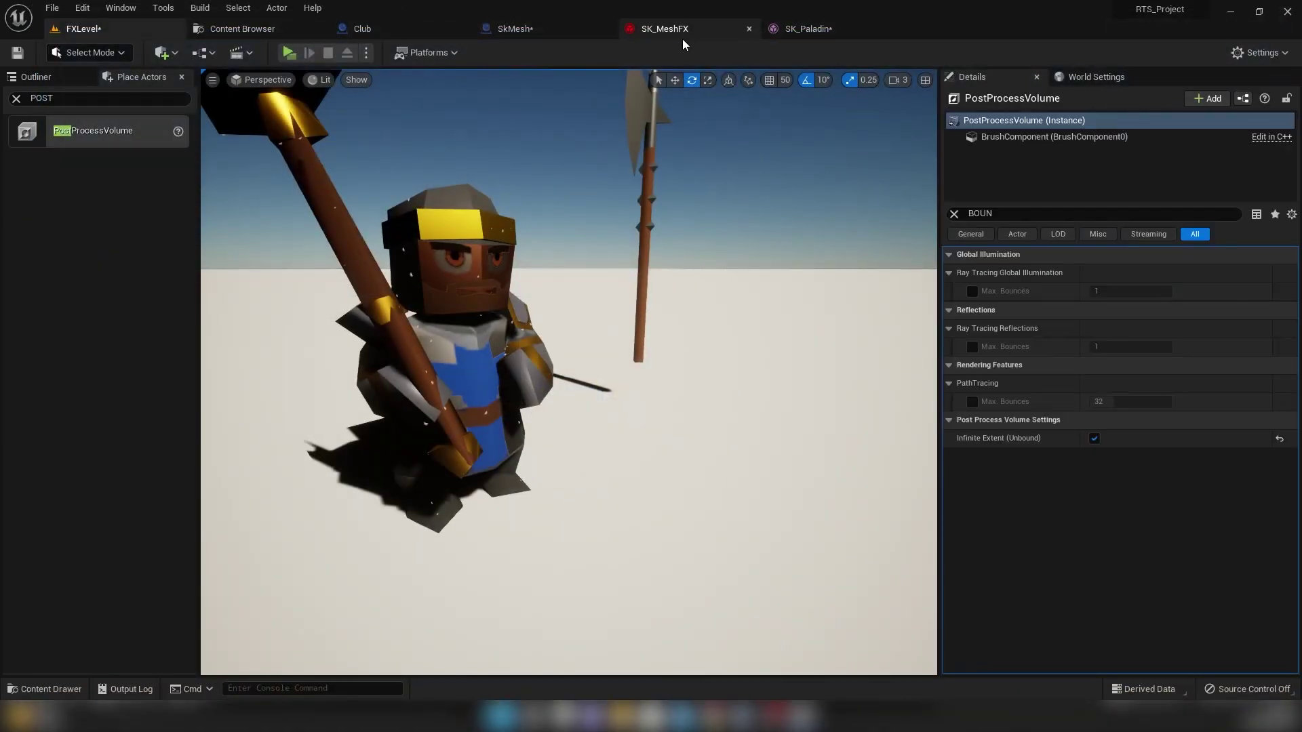
- Set Scale Color's RGB scale to 0.5, 0.5, 5.0 for a blue tint
{"action": "left_click", "coordinate": [674, 31]}
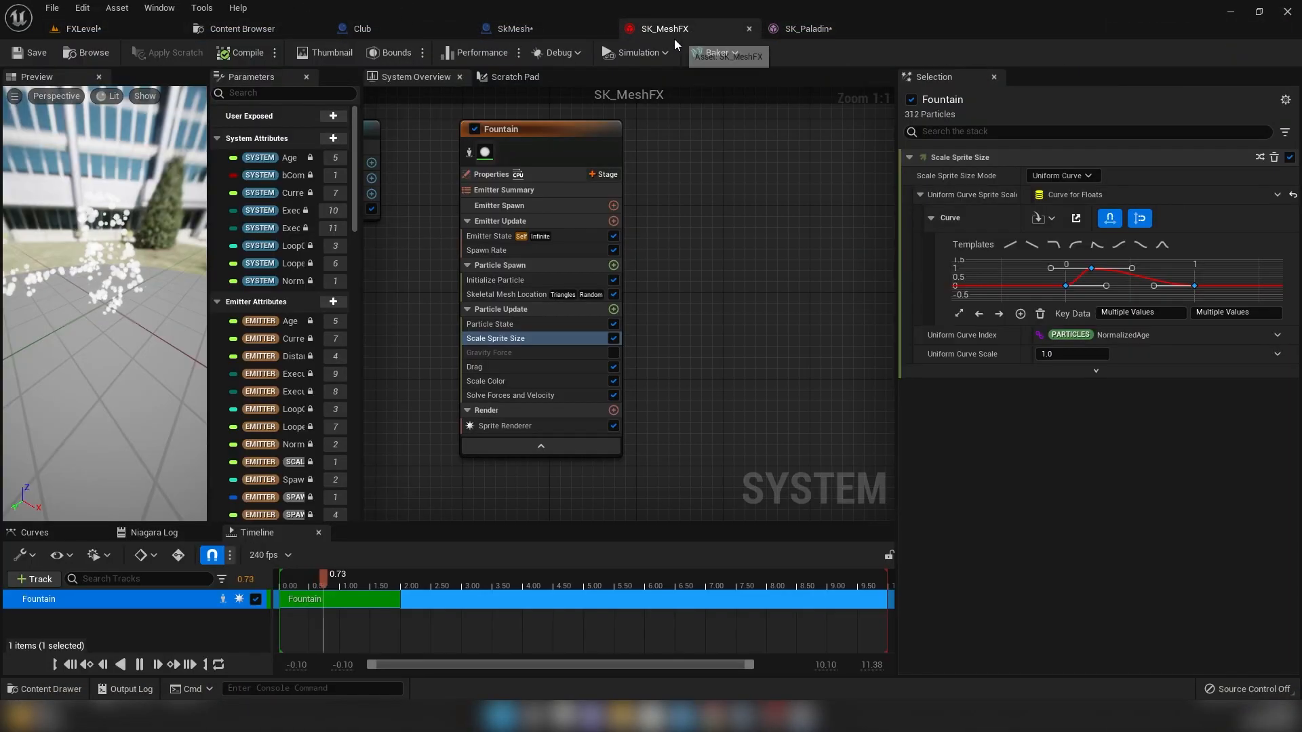
{"action": "left_click", "coordinate": [593, 342]}
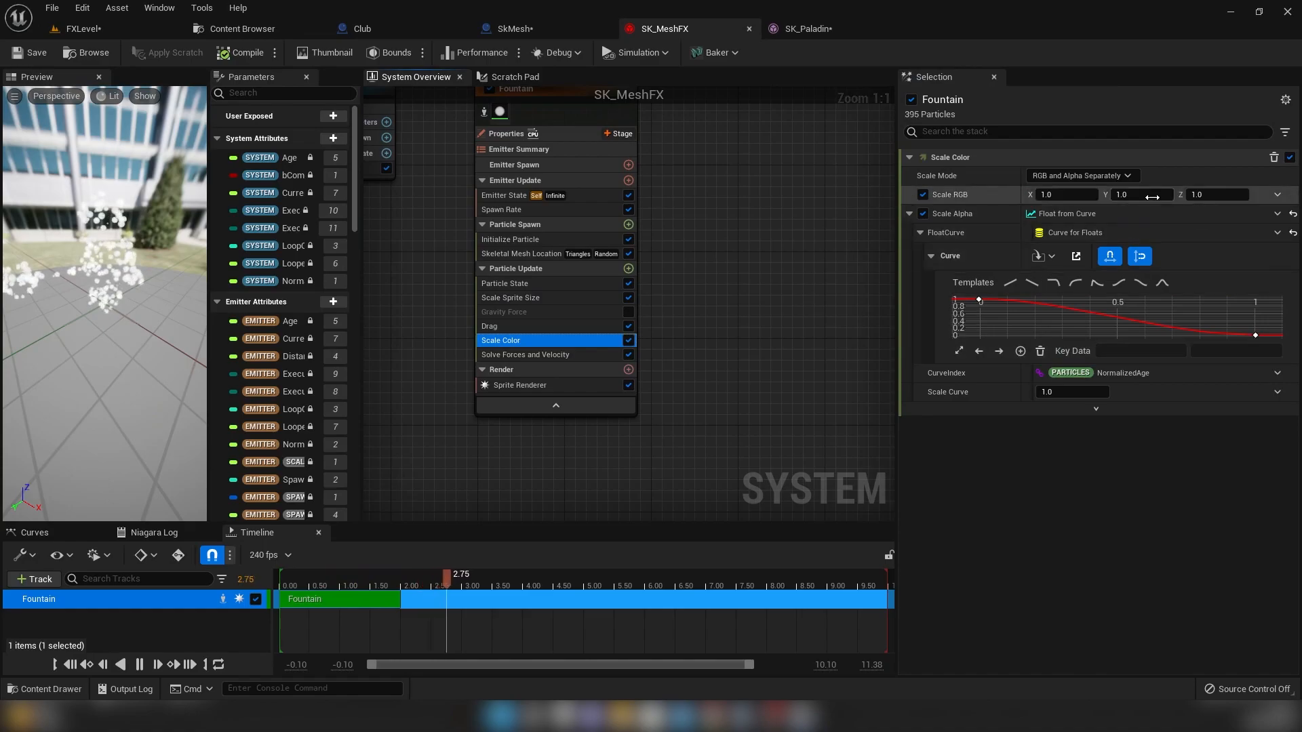
{"action": "left_click_drag", "start_coordinate": [1196, 195], "coordinate": [1226, 194]}
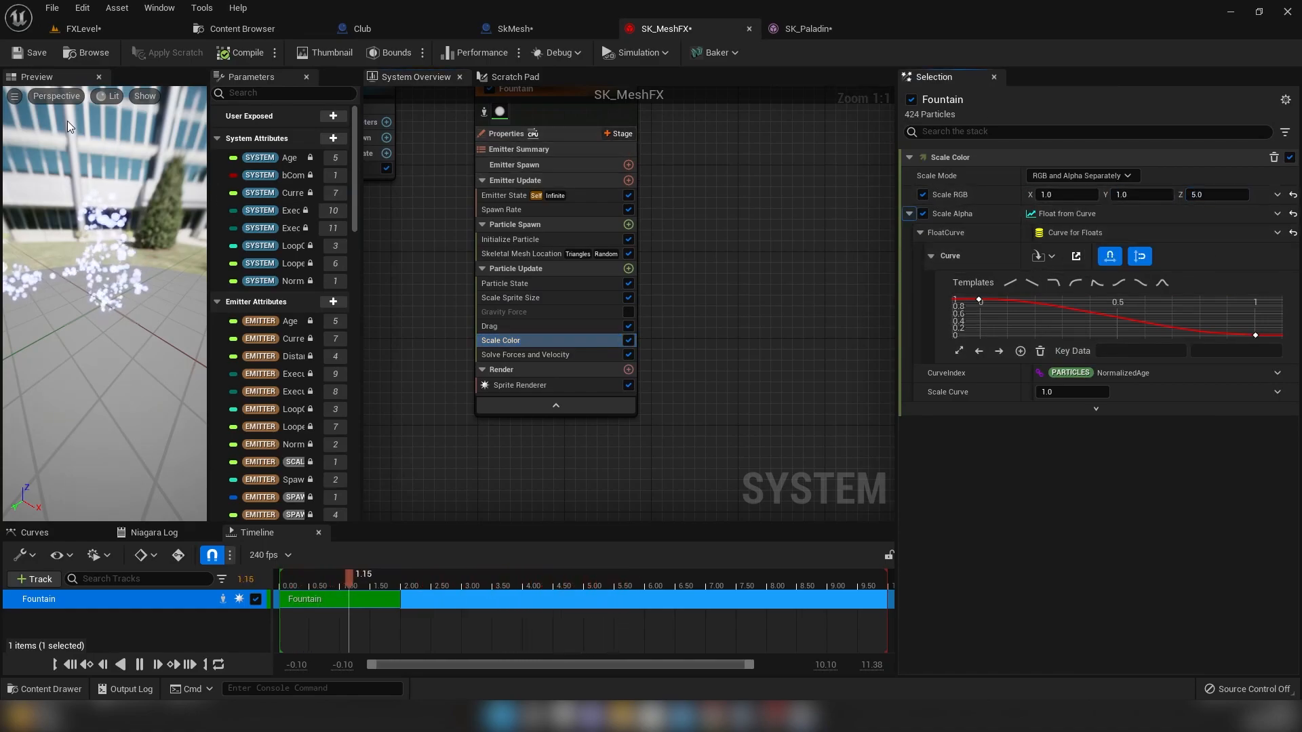
{"action": "left_click", "coordinate": [1068, 194]}
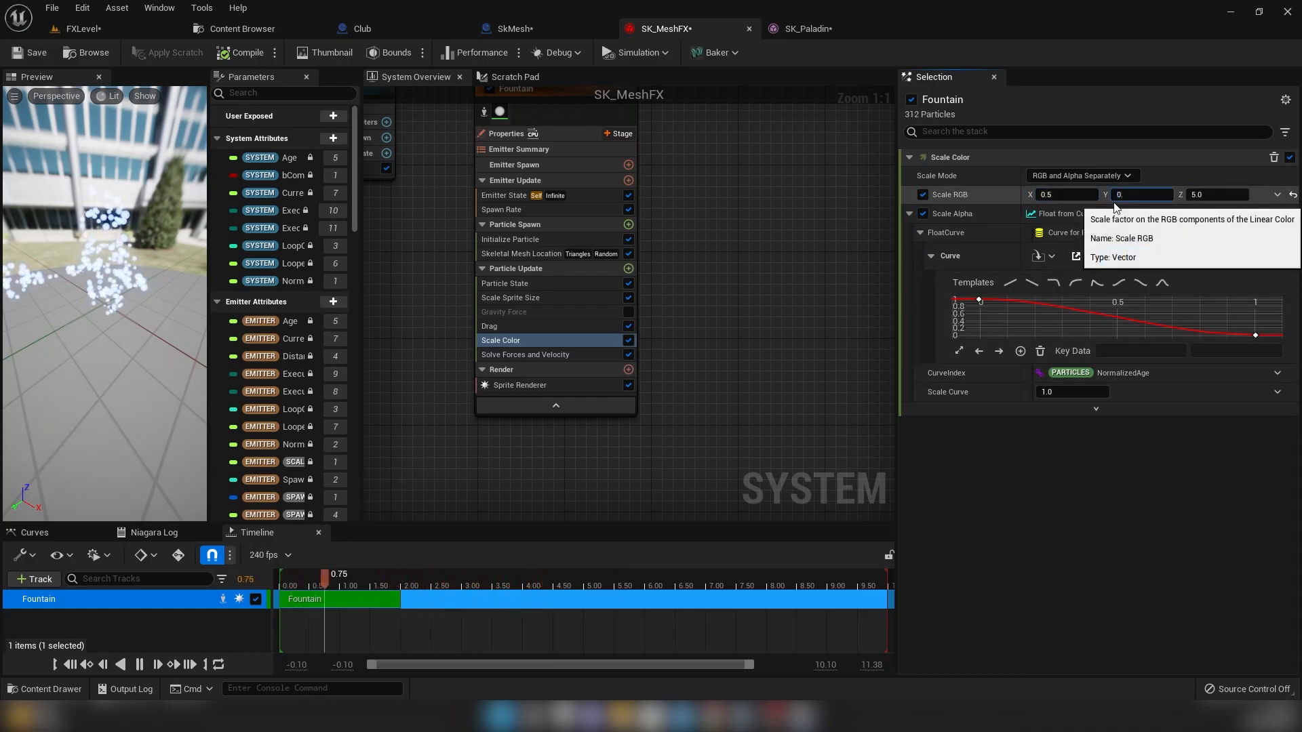
{"action": "type", "text": ".5"}
{"action": "key", "text": "Return"}
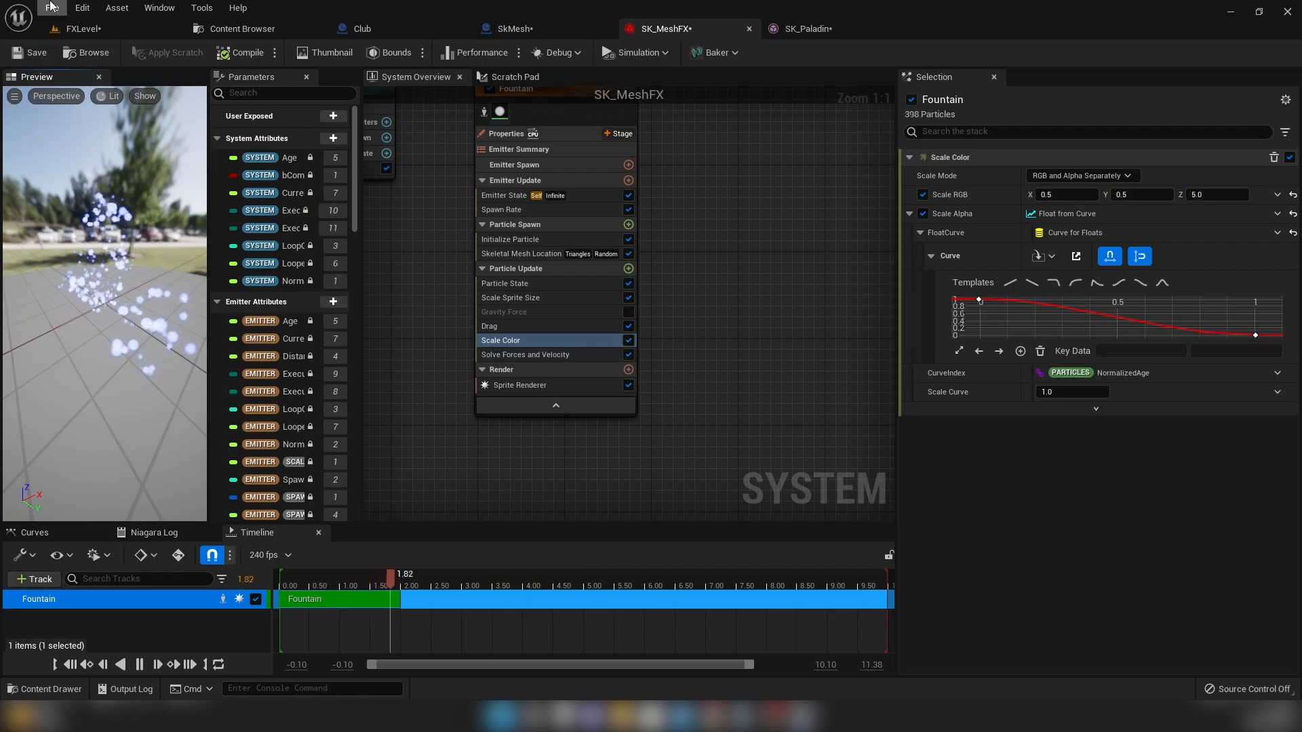
{"action": "left_click", "coordinate": [107, 33]}
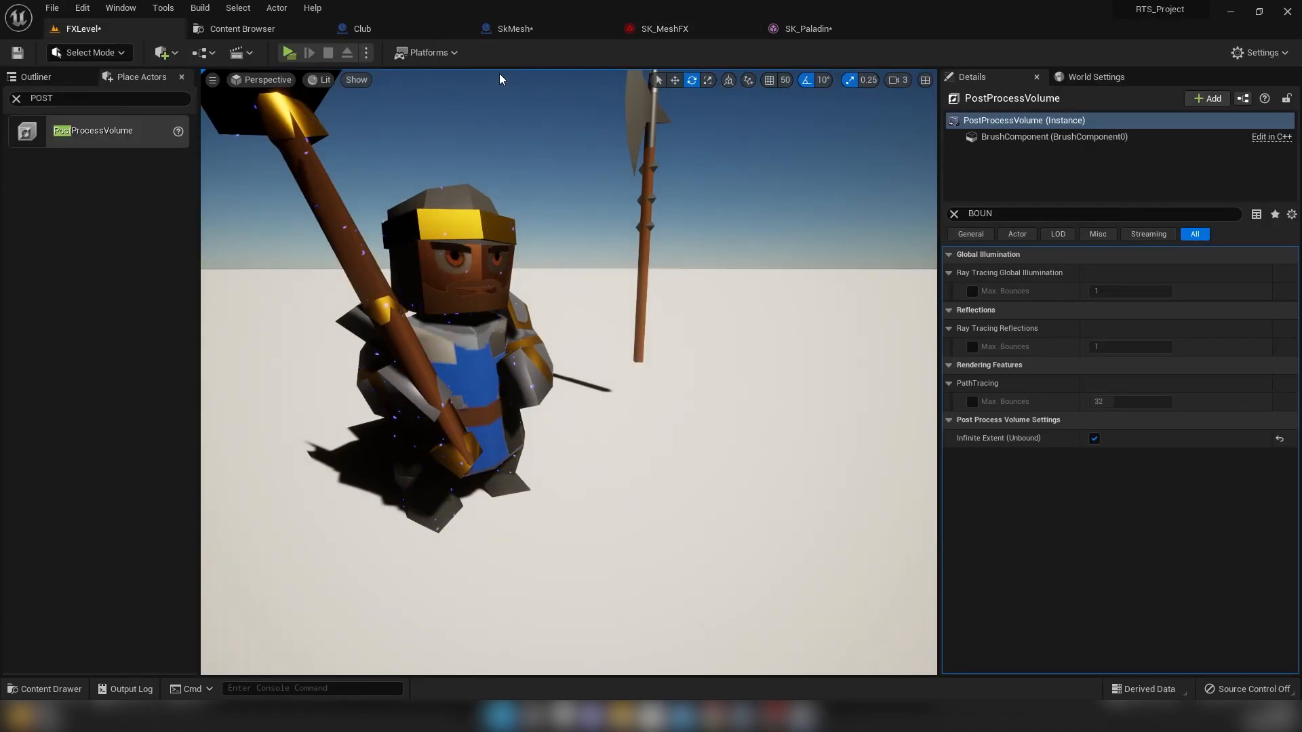
- Play-test the blue-tinted particles in a standalone preview and return to SK_MeshFX
{"action": "left_click", "coordinate": [290, 53]}
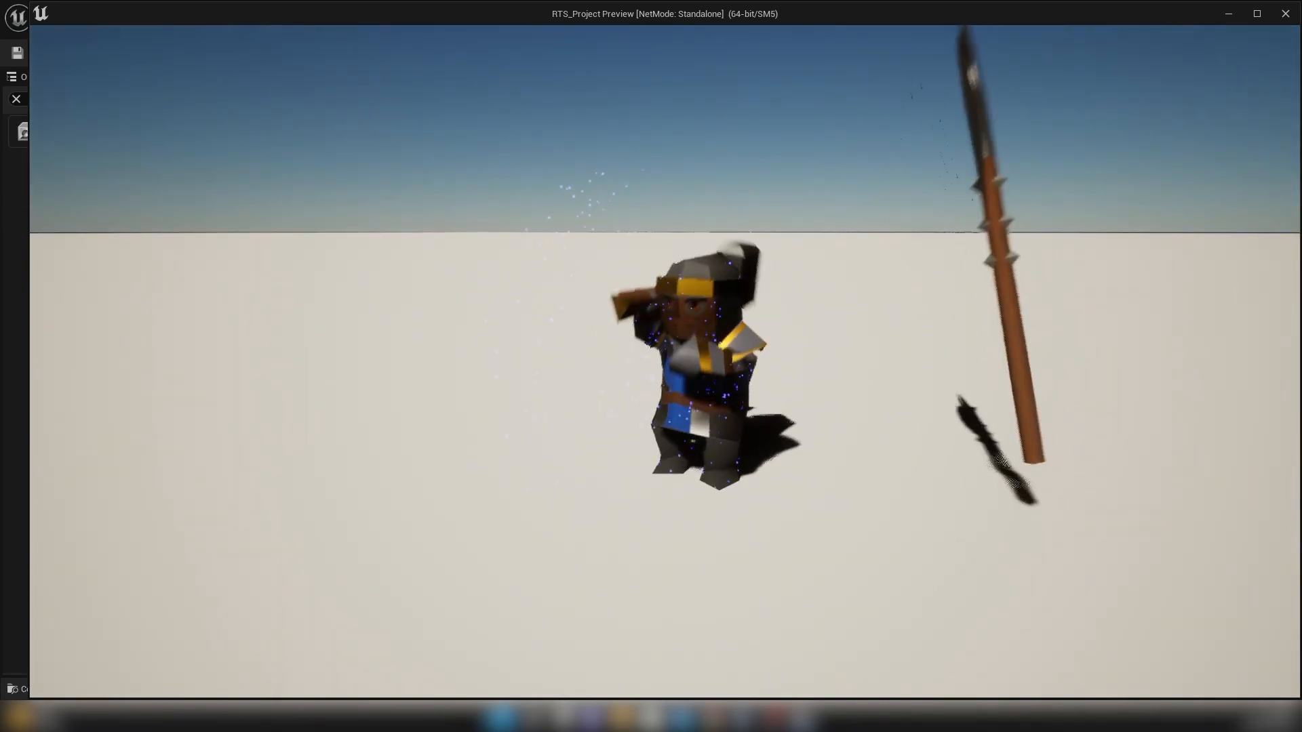
{"action": "key", "text": "Escape"}
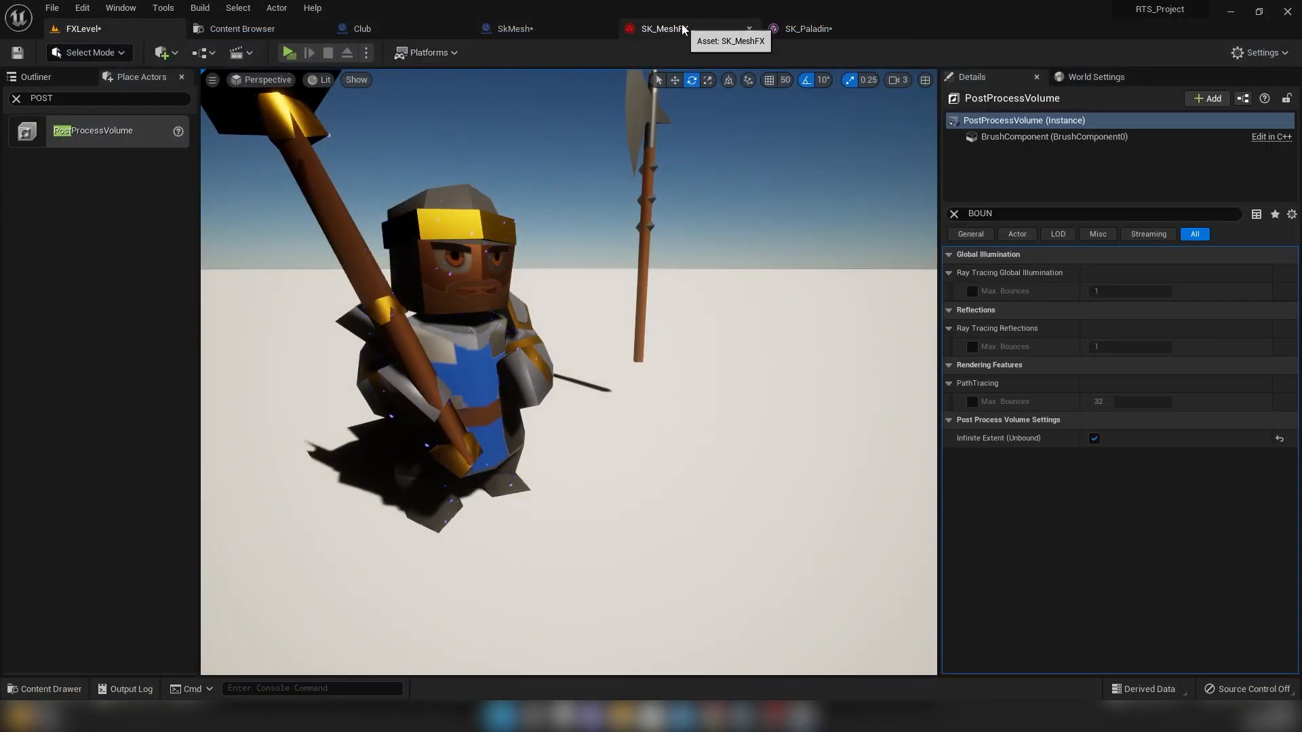
{"action": "left_click", "coordinate": [681, 24]}
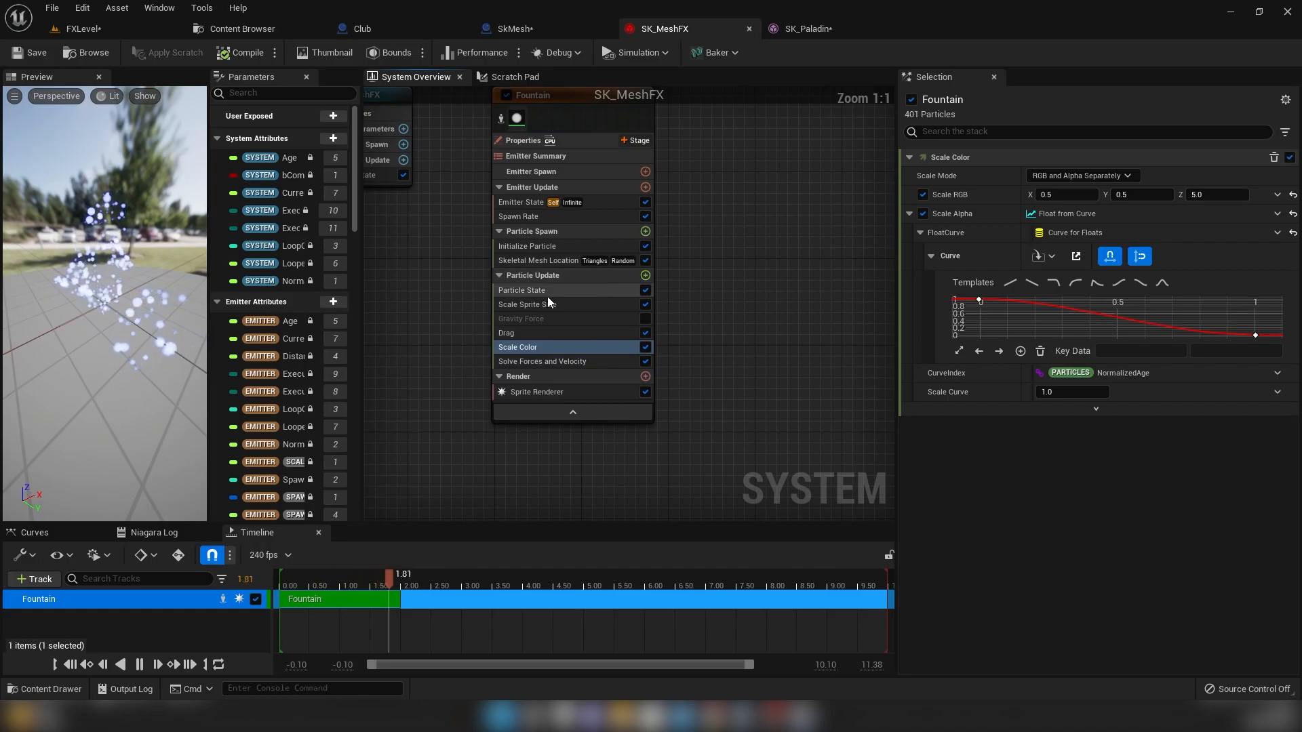
- Set Scale Sprite Size's Uniform Curve Scale to 5.0 and save
{"action": "left_click", "coordinate": [554, 304]}
{"action": "left_click", "coordinate": [1073, 354]}
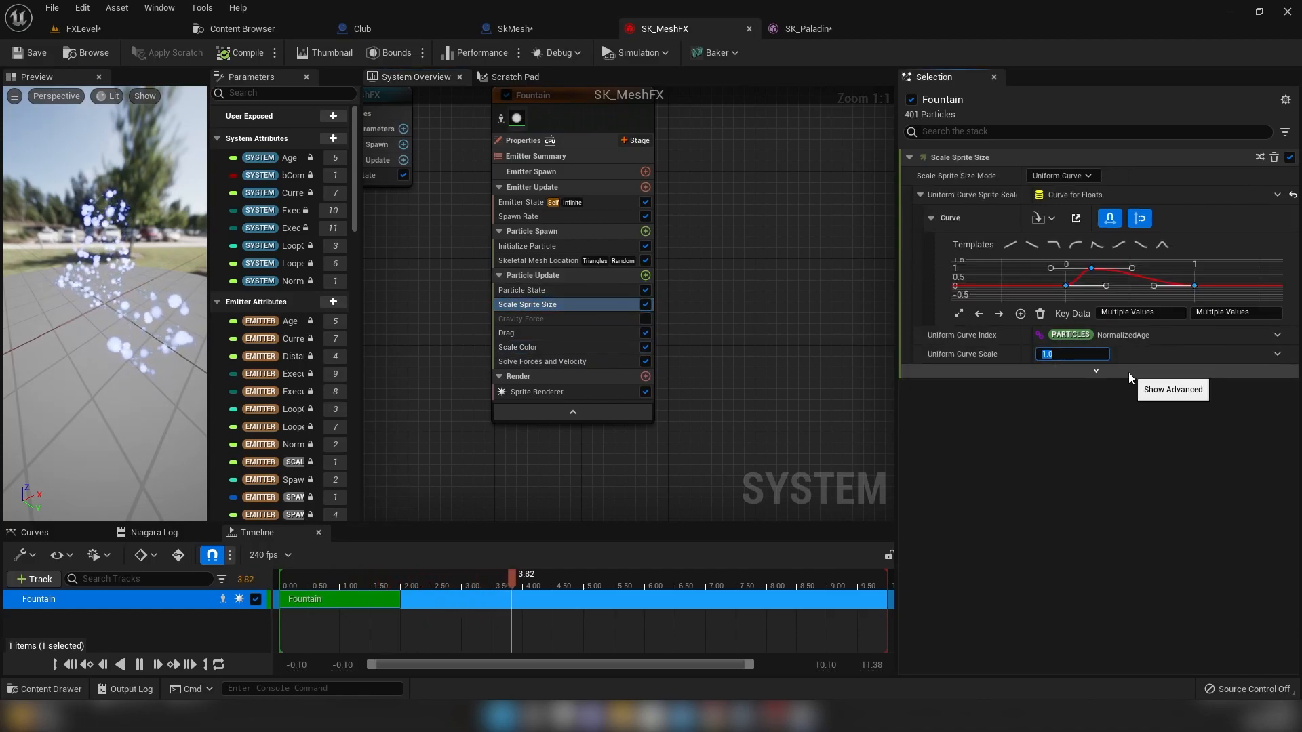
{"action": "type", "text": "5"}
{"action": "key", "text": "Return"}
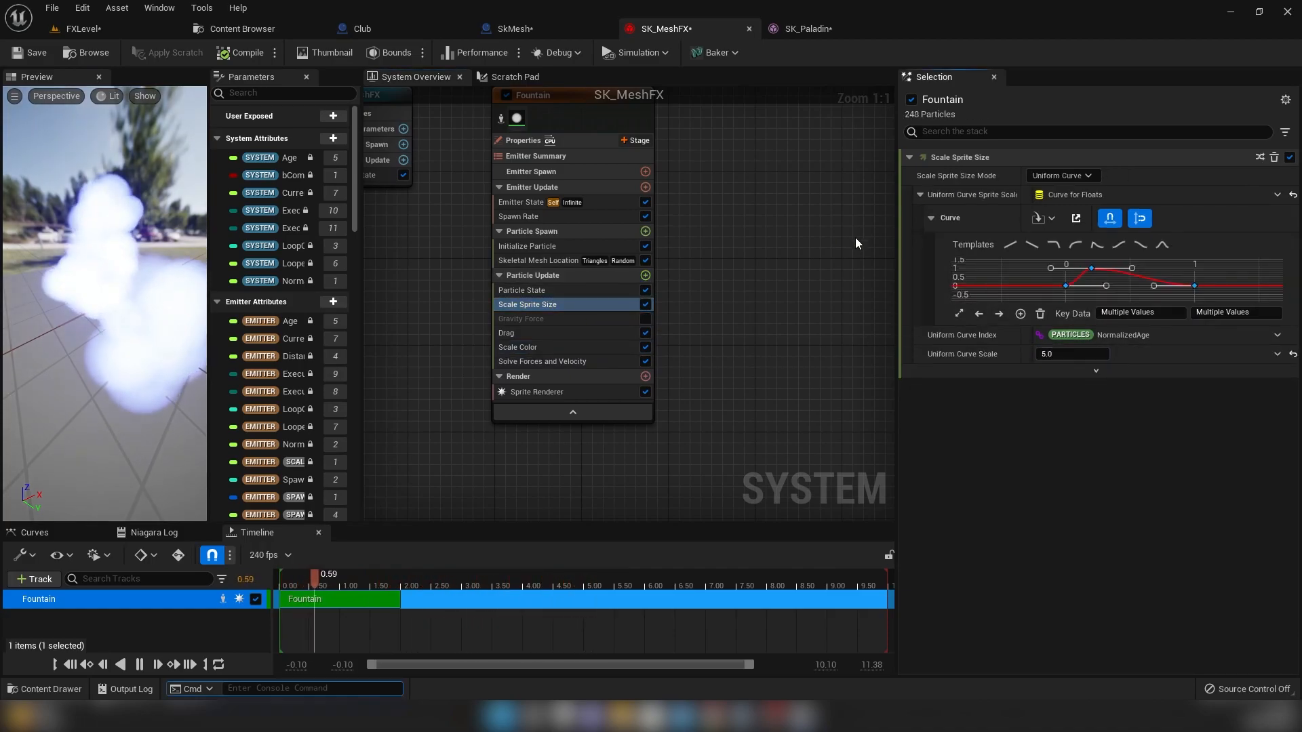
{"action": "left_click", "coordinate": [49, 52]}
- Play-test the larger sprites in FXLevel's standalone preview and return to SK_MeshFX
{"action": "left_click", "coordinate": [118, 25]}
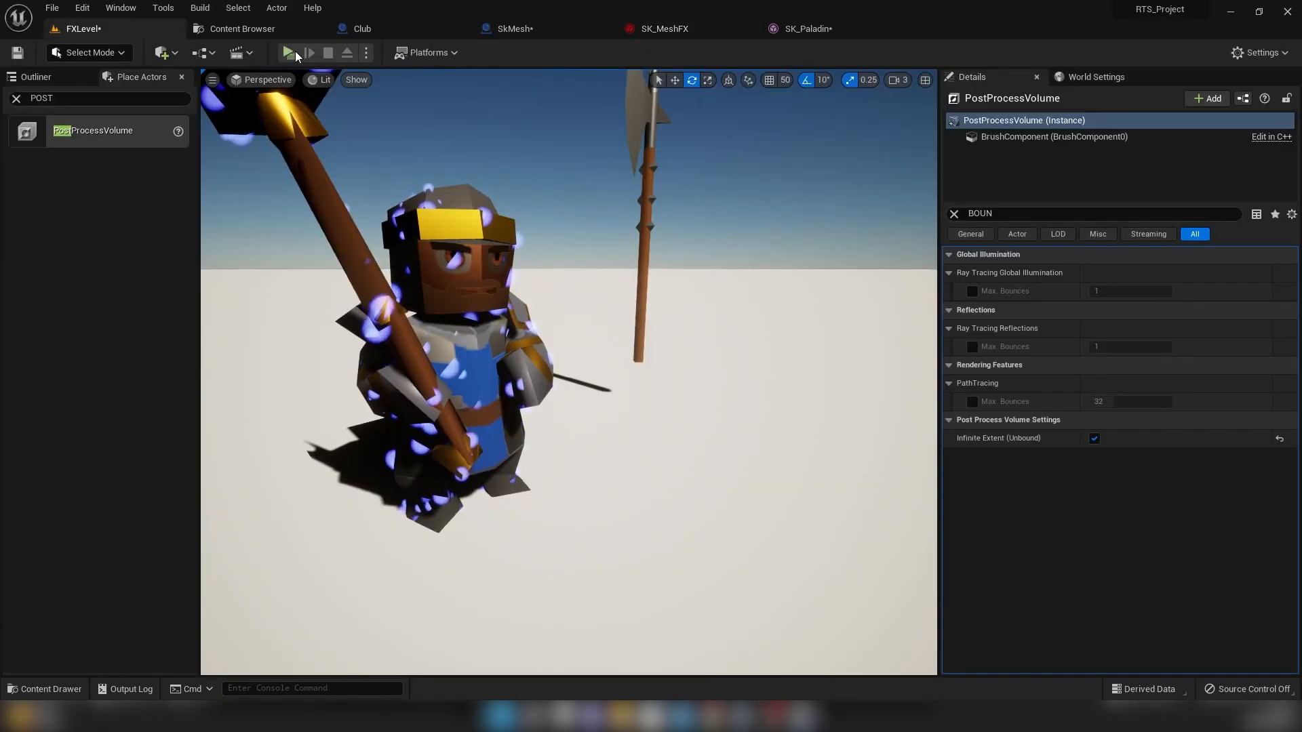
{"action": "left_click", "coordinate": [292, 50]}
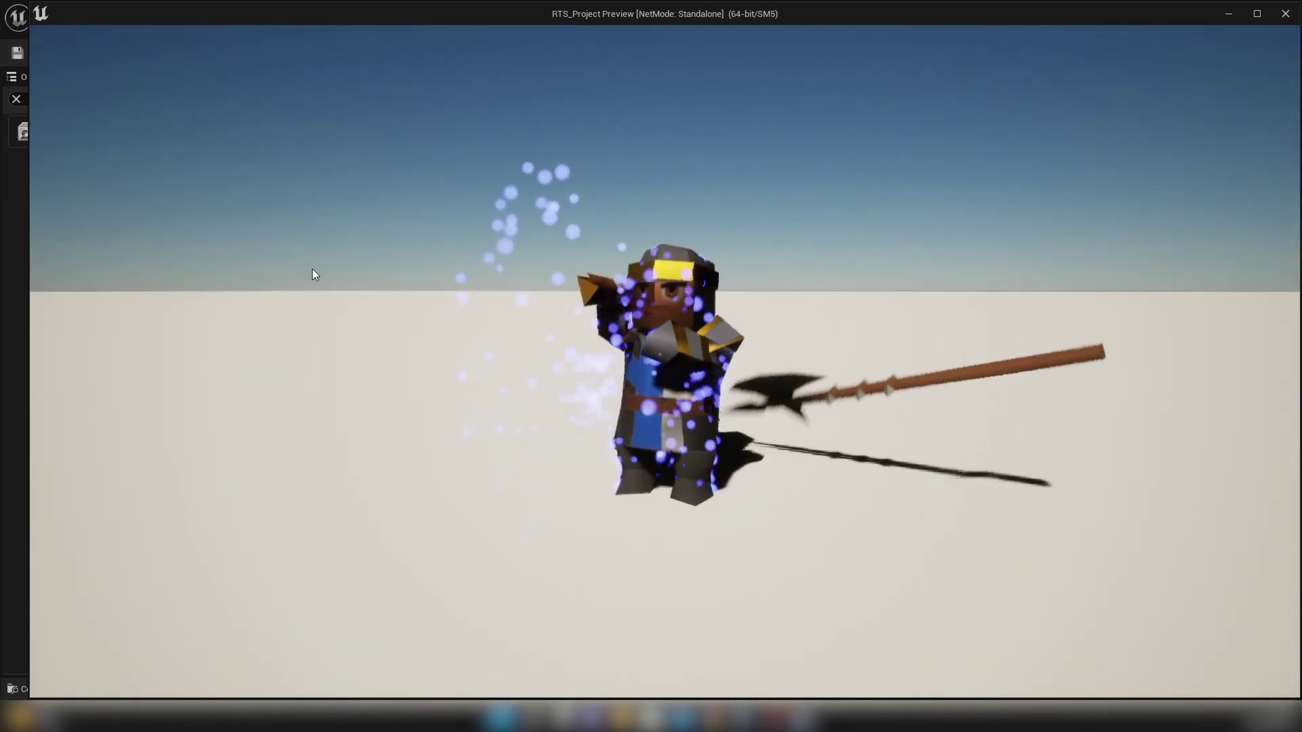
{"action": "key", "text": "Escape"}
{"action": "left_click", "coordinate": [666, 27]}
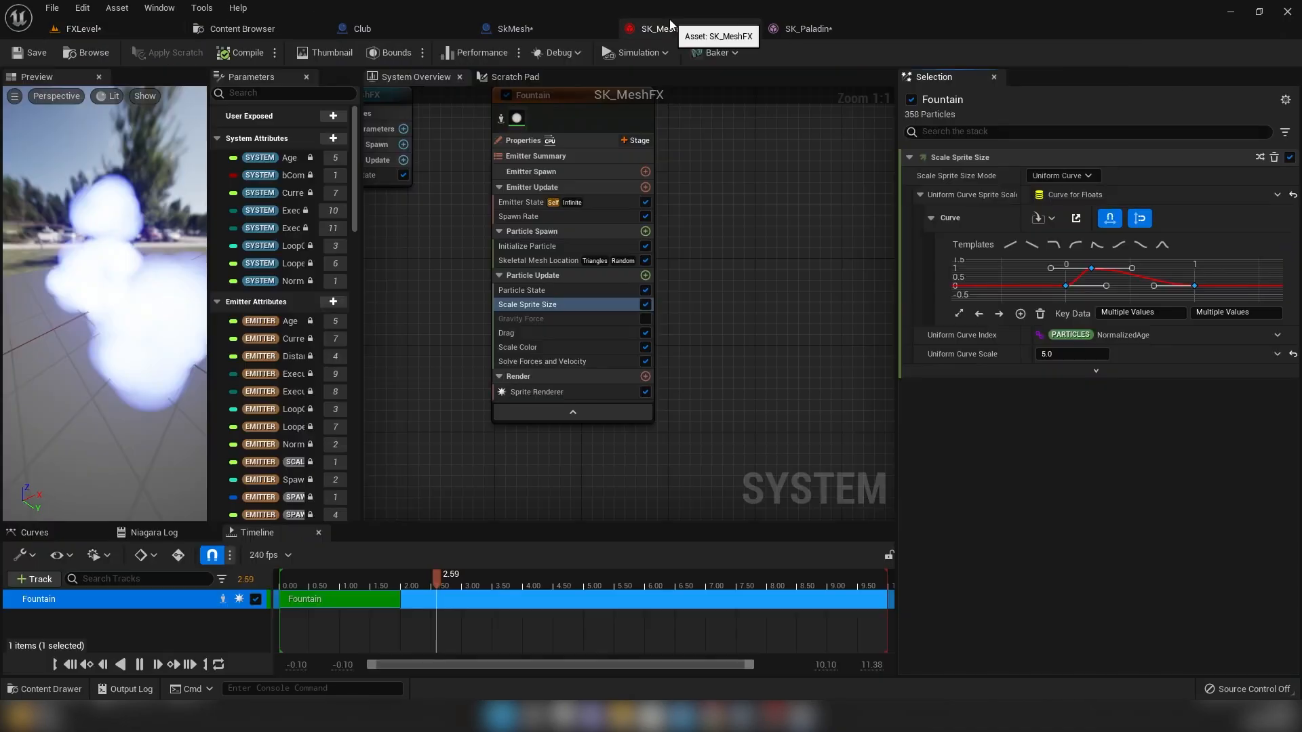
- Drive Drag from a Float from Curve scaled to 50.0 with an auto-tangent key
{"action": "left_click", "coordinate": [568, 332]}
{"action": "left_click", "coordinate": [1275, 176]}
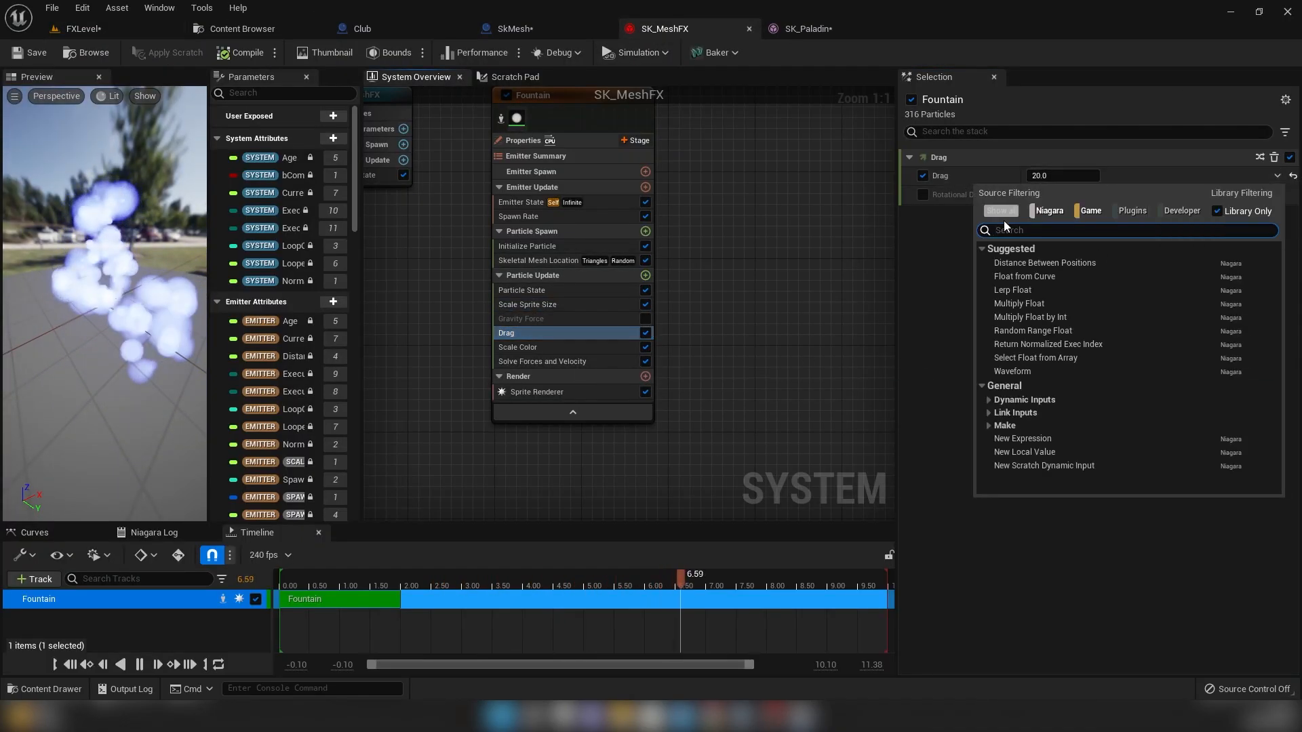
{"action": "type", "text": "curve"}
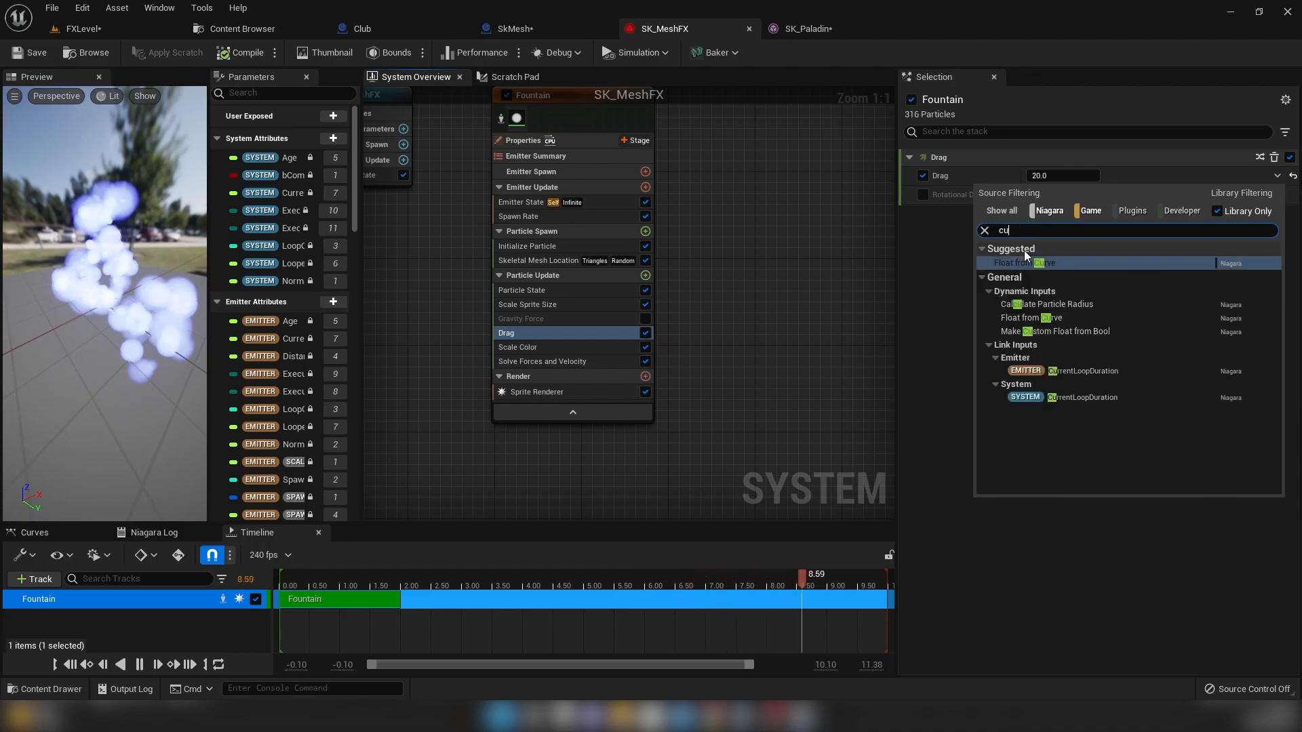
{"action": "left_click", "coordinate": [1031, 262]}
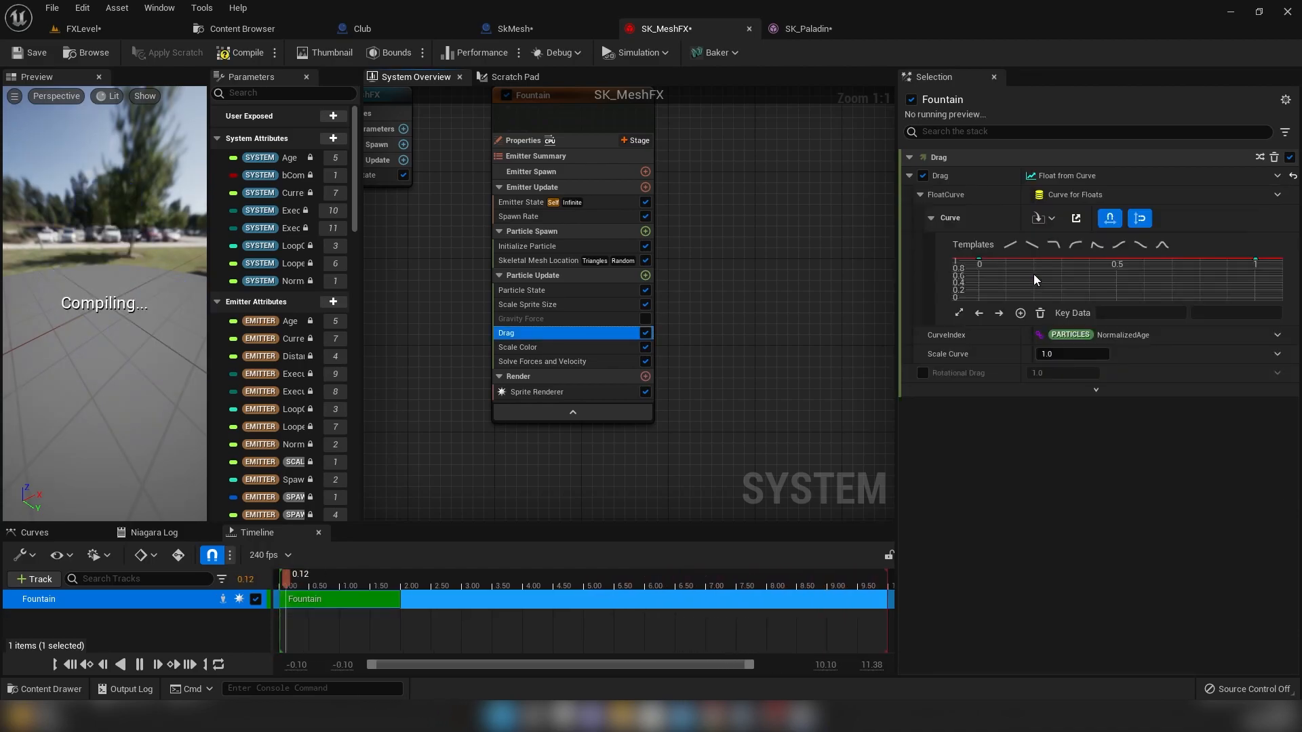
{"action": "left_click", "coordinate": [1104, 354]}
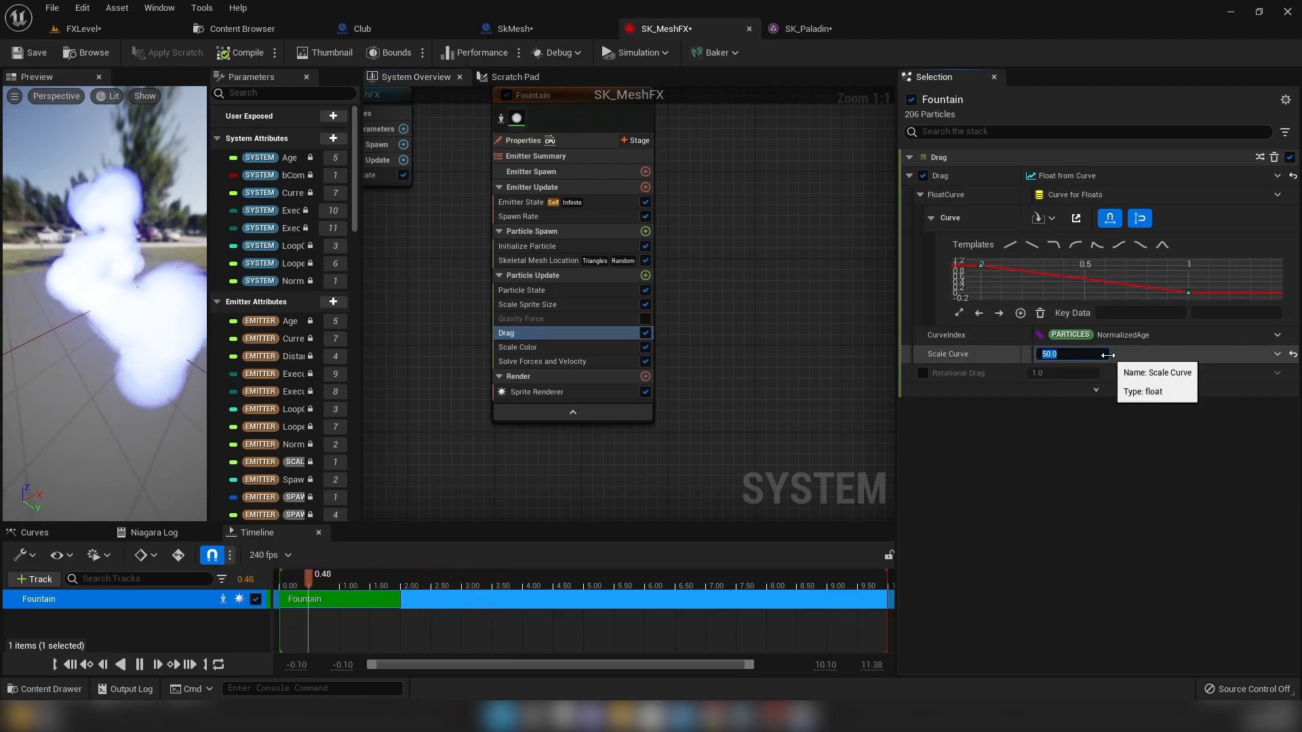
{"action": "key", "text": "Return"}
{"action": "left_click", "coordinate": [361, 205]}
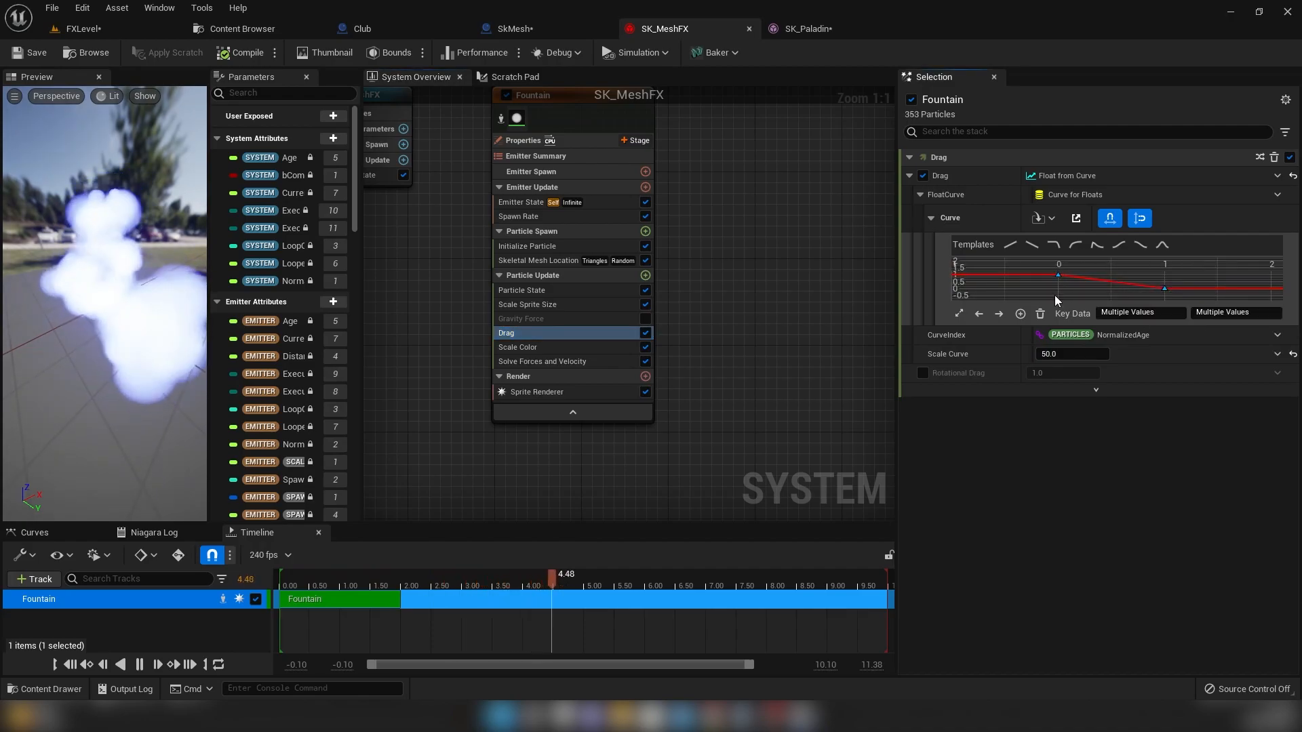
{"action": "right_click", "coordinate": [1059, 275]}
{"action": "left_click", "coordinate": [1132, 403]}
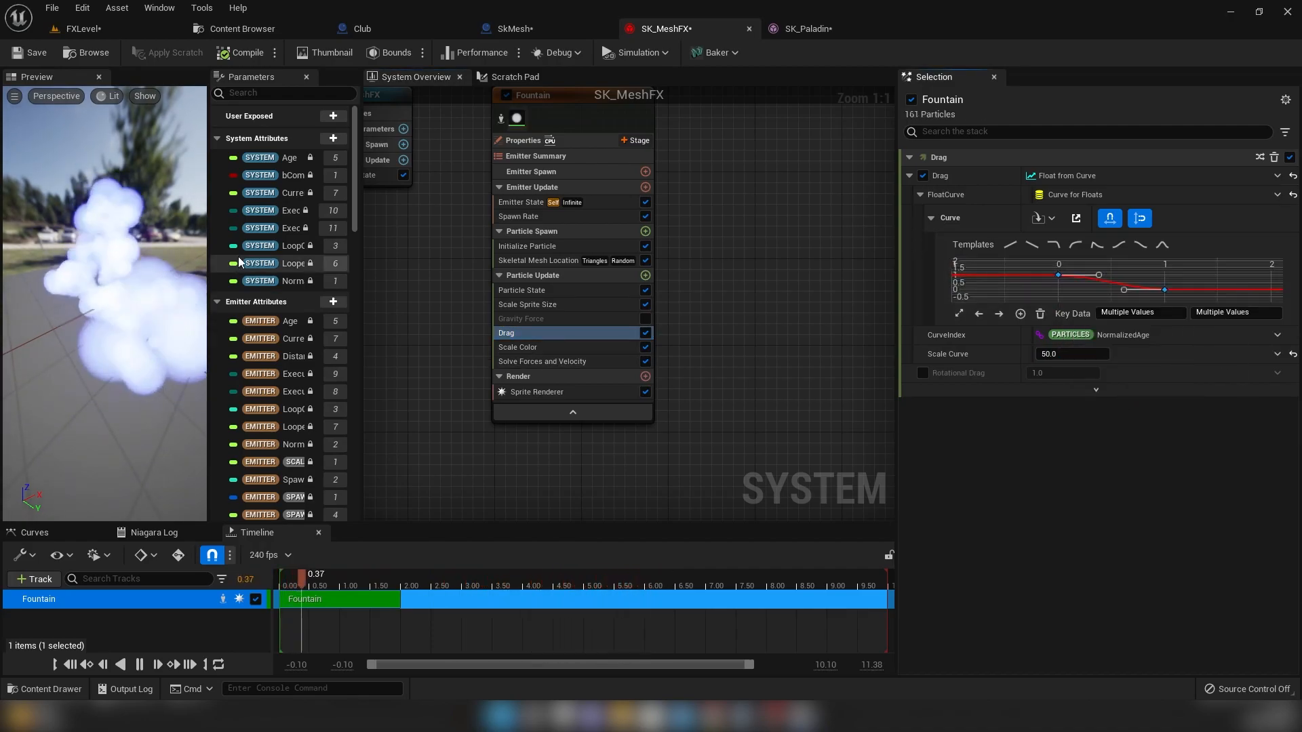
{"action": "left_click_drag", "start_coordinate": [149, 238], "coordinate": [153, 238]}
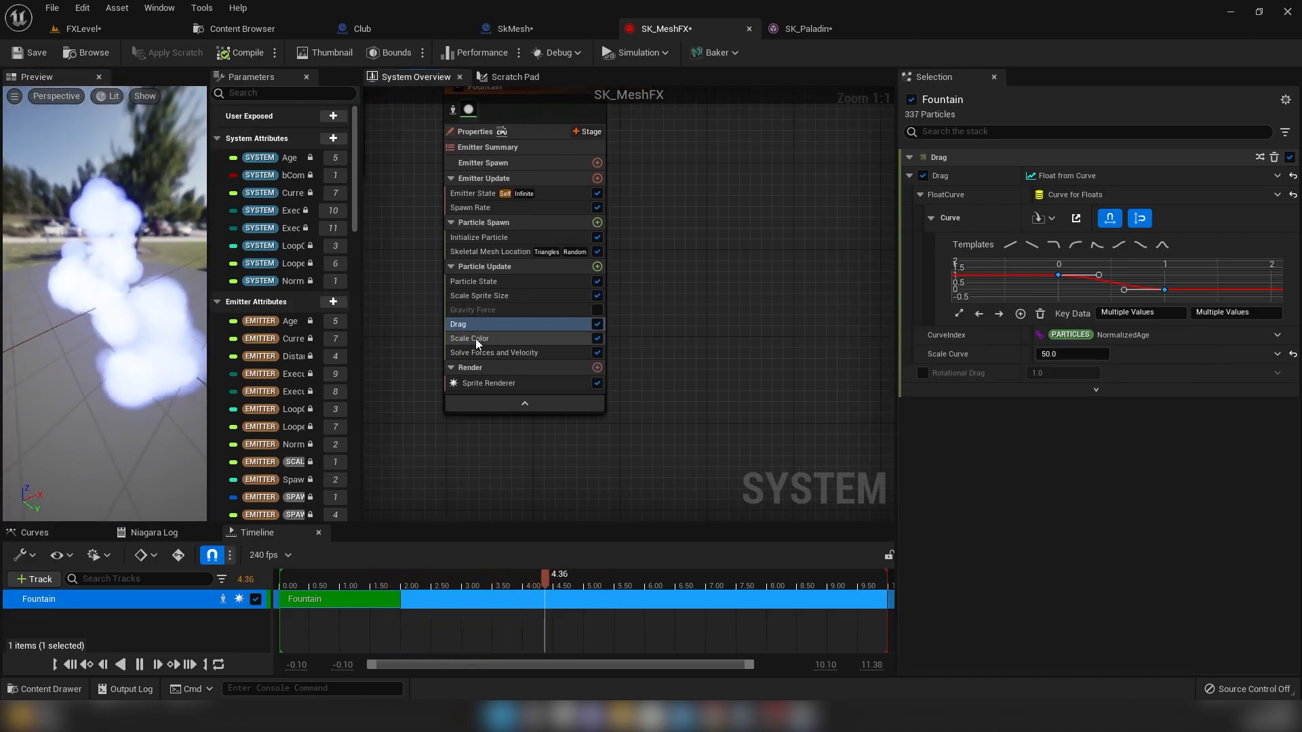
- Re-enable Gravity Force at Z 200 and add a Curl Noise Force module to particle update
{"action": "left_click", "coordinate": [475, 348]}
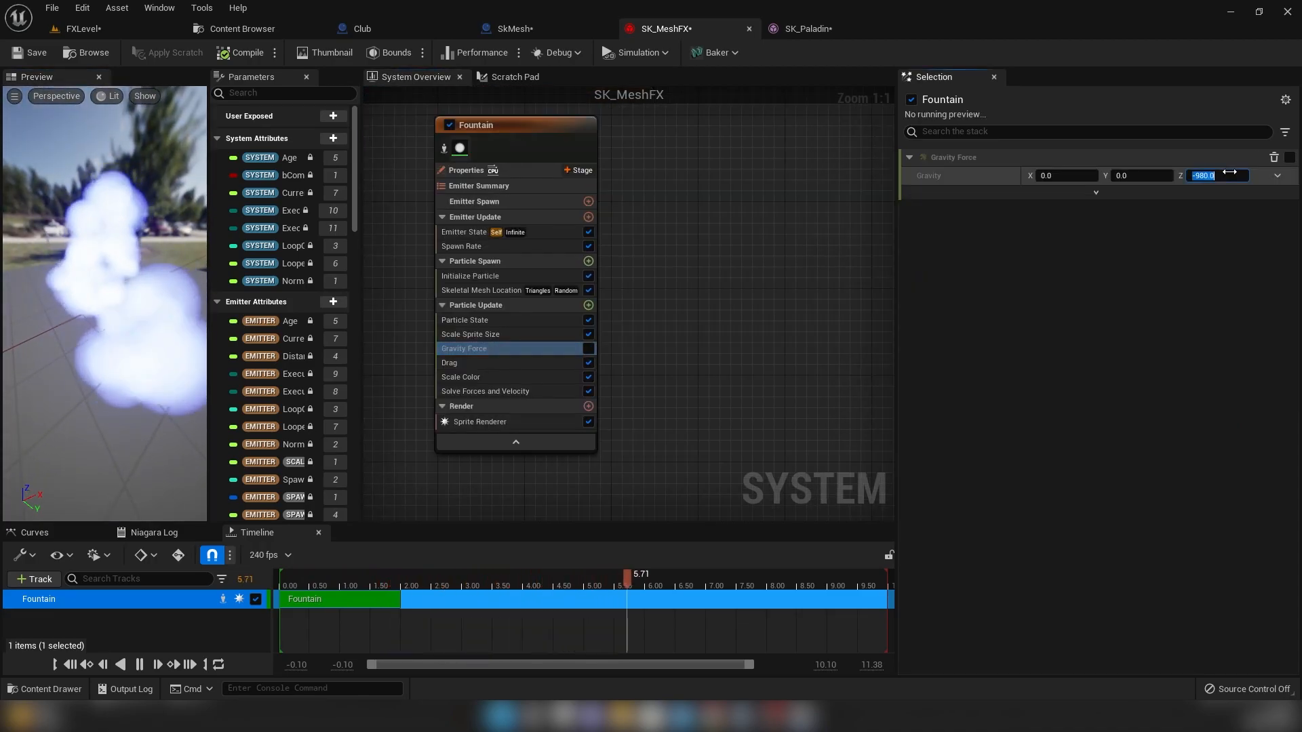
{"action": "type", "text": "200"}
{"action": "key", "text": "Return"}
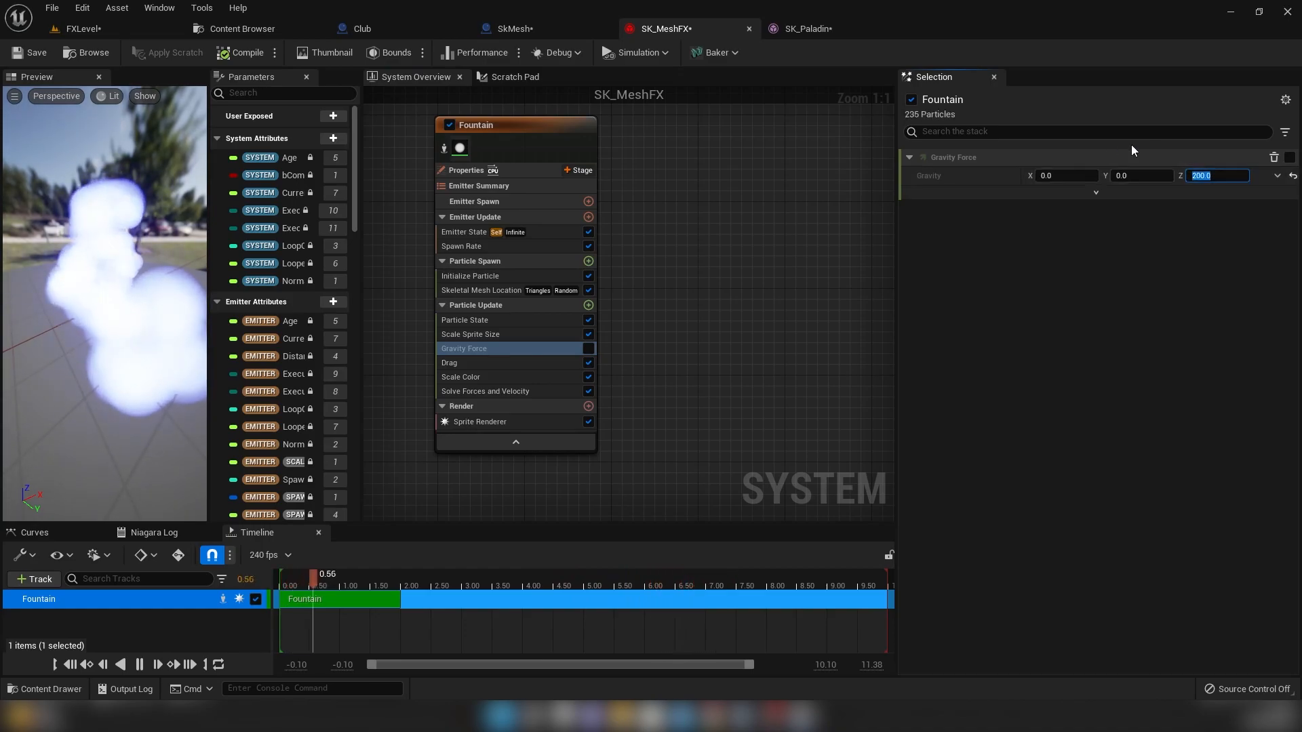
{"action": "left_click", "coordinate": [587, 348]}
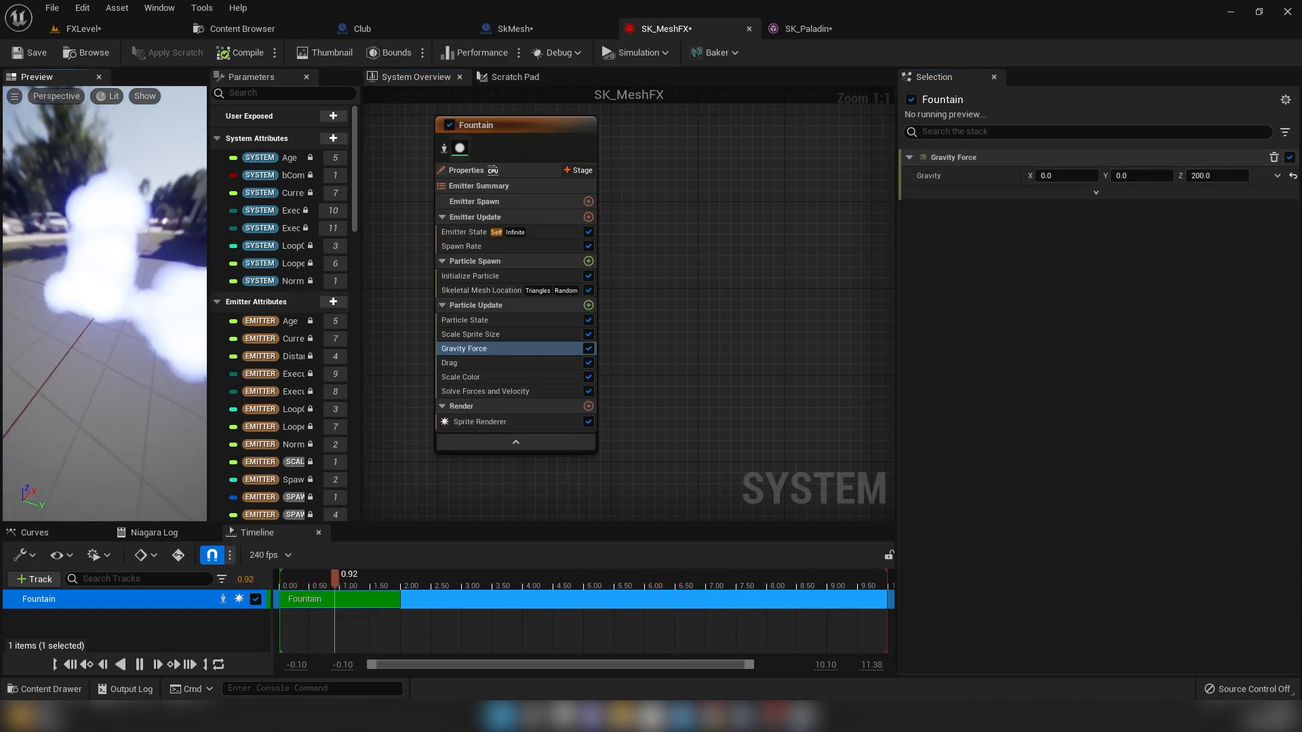
{"action": "left_click", "coordinate": [589, 305]}
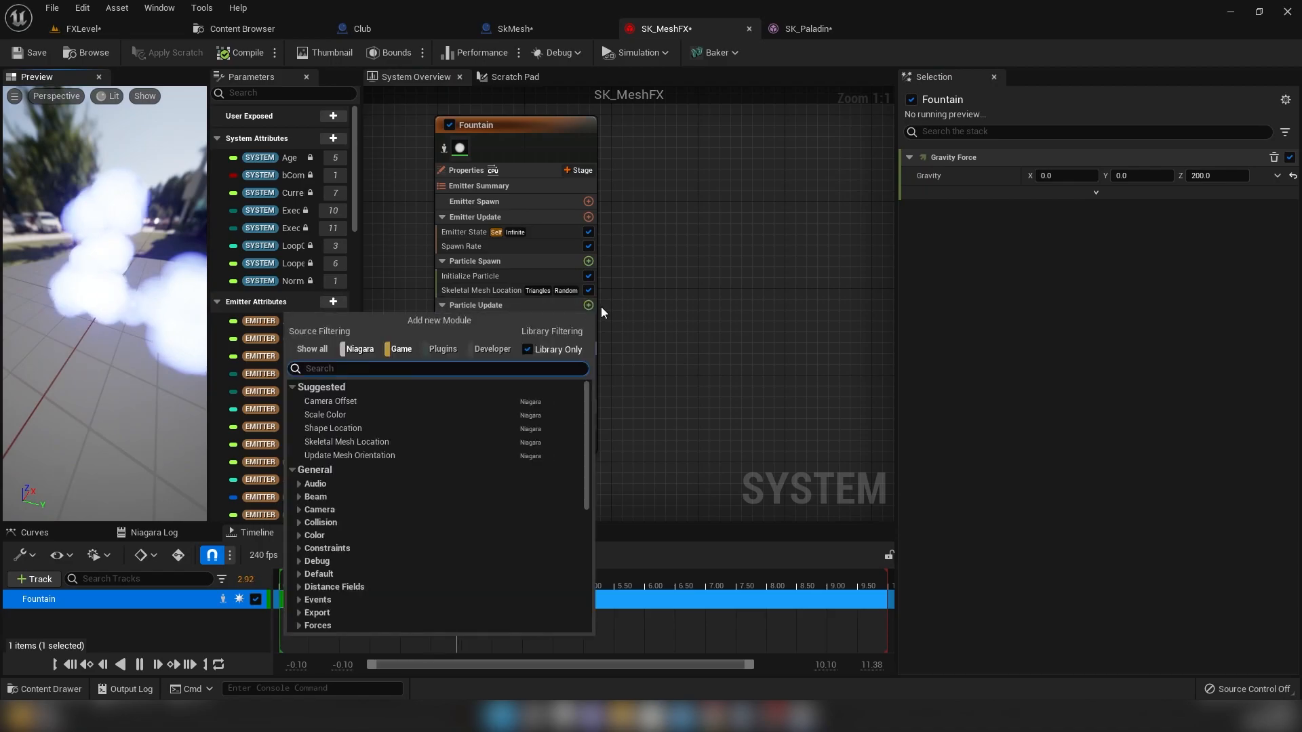
{"action": "type", "text": "curl"}
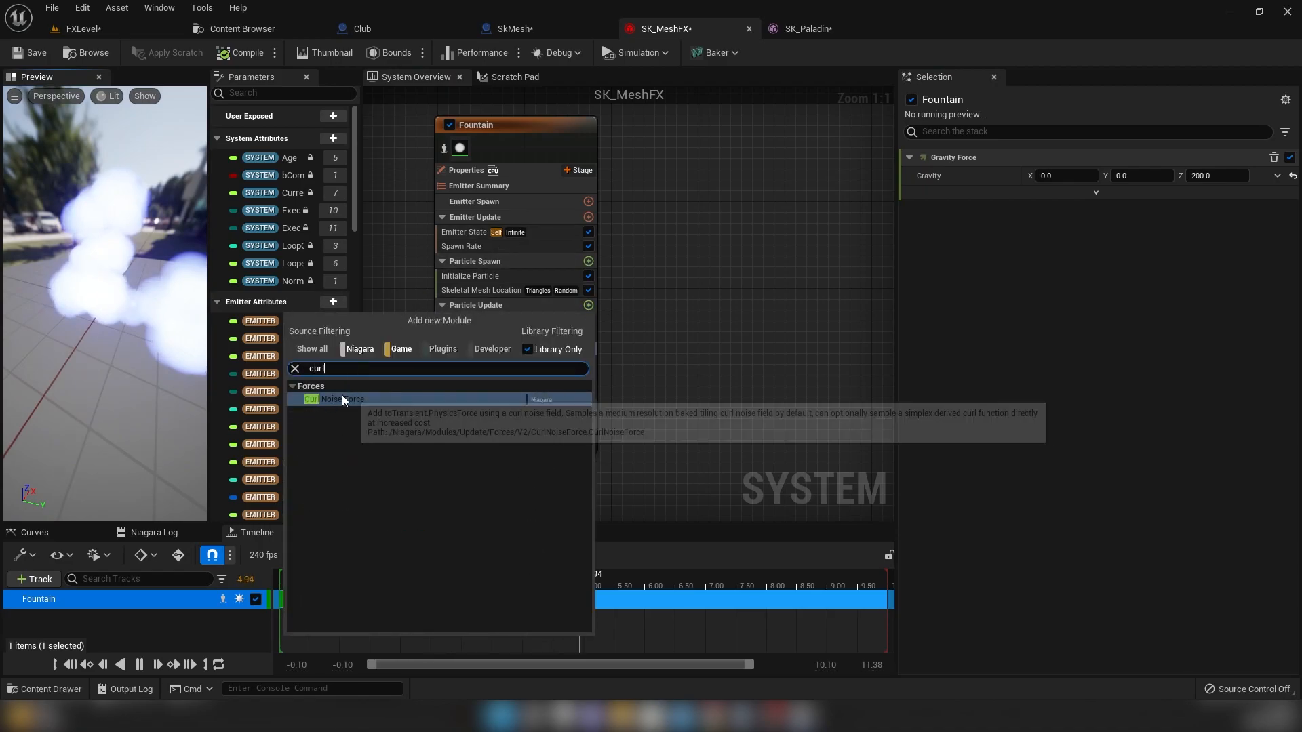
{"action": "left_click", "coordinate": [342, 399]}
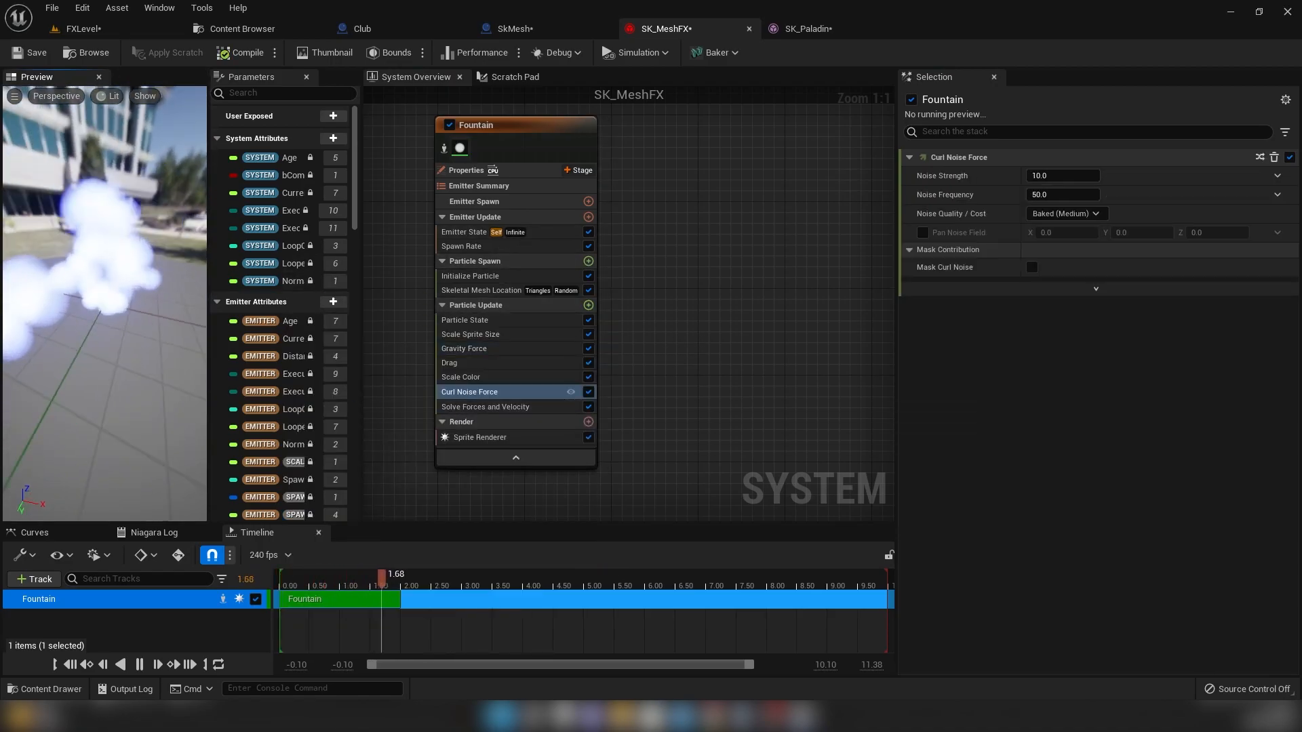
- Save the effect and play-test FXLevel in a standalone window
{"action": "left_click", "coordinate": [28, 56]}
{"action": "left_click", "coordinate": [111, 28]}
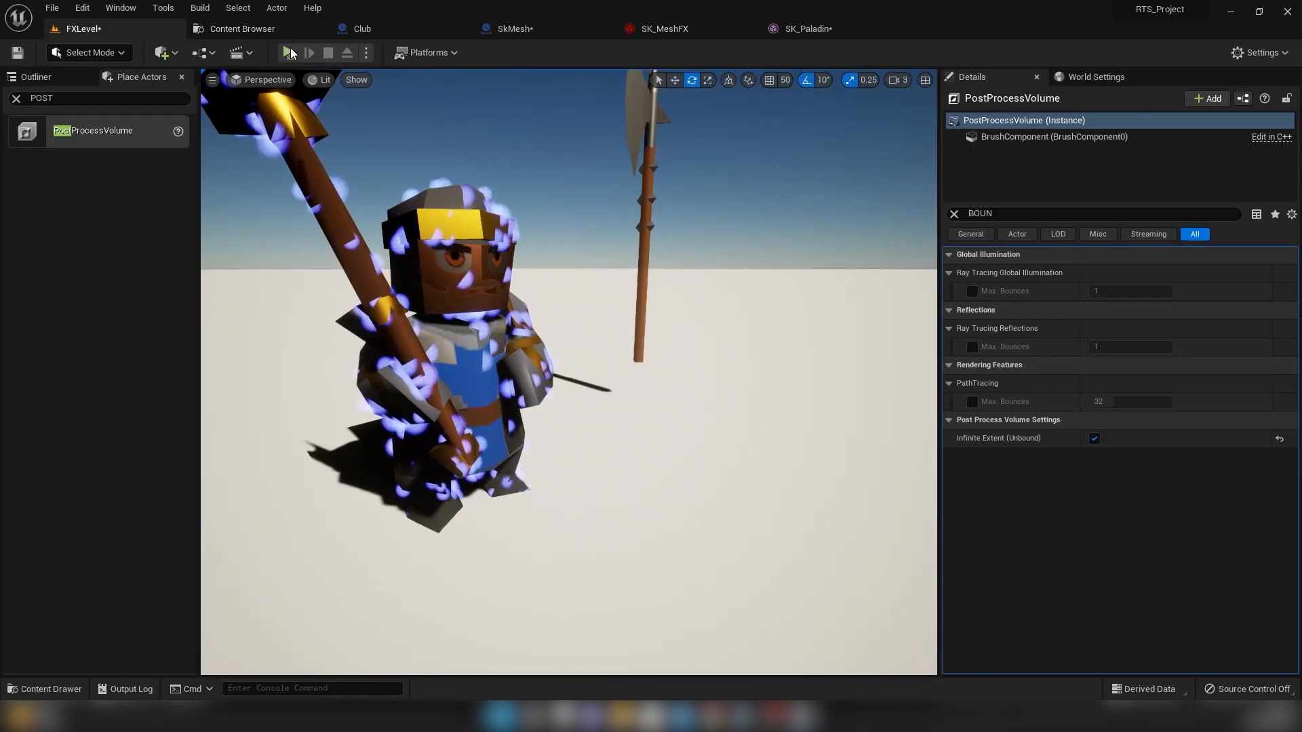
{"action": "right_click_drag", "start_coordinate": [559, 275], "coordinate": [394, 143]}
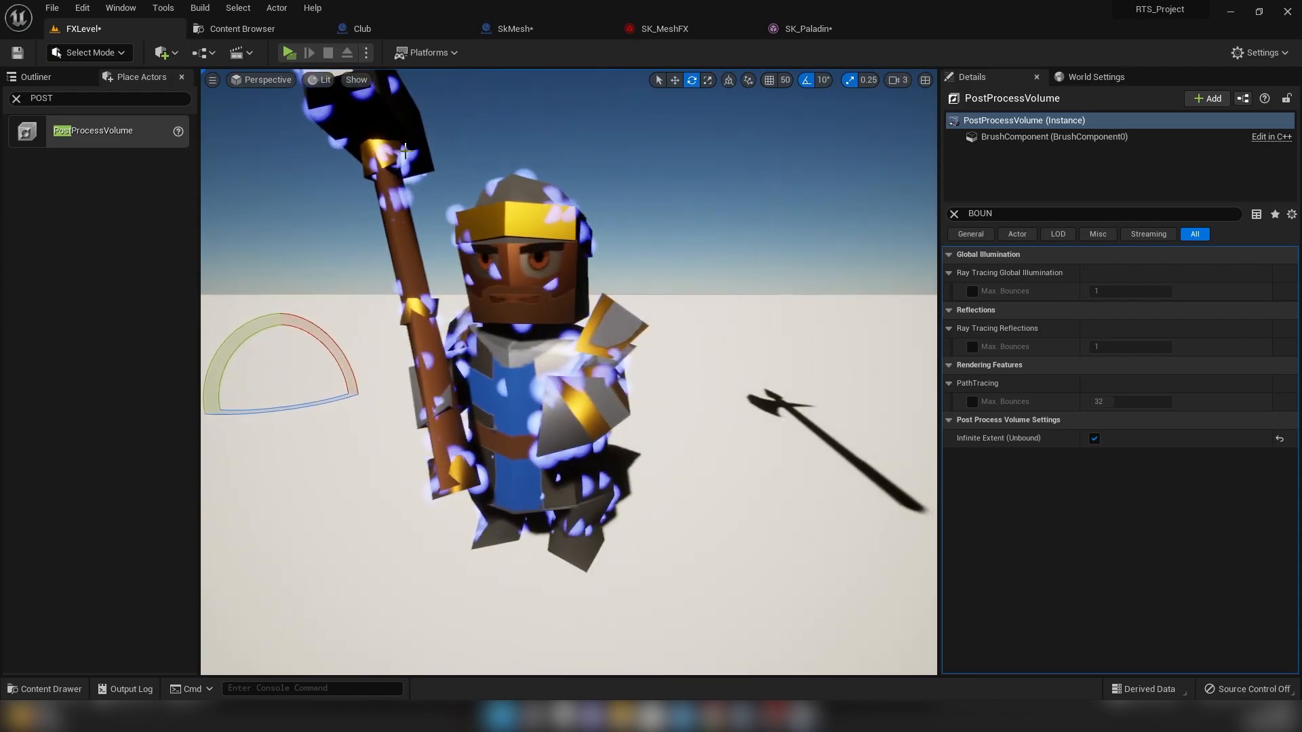
{"action": "left_click", "coordinate": [300, 53]}
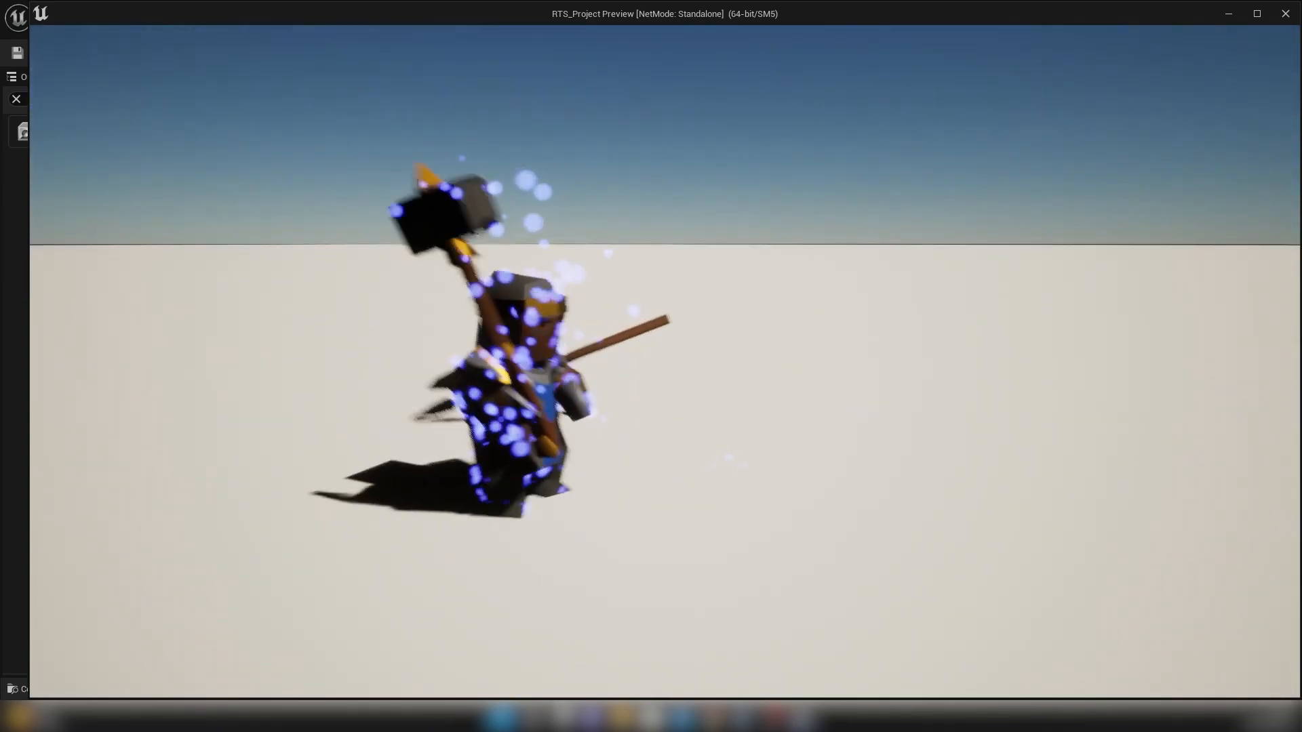
{"action": "key", "text": "Escape"}
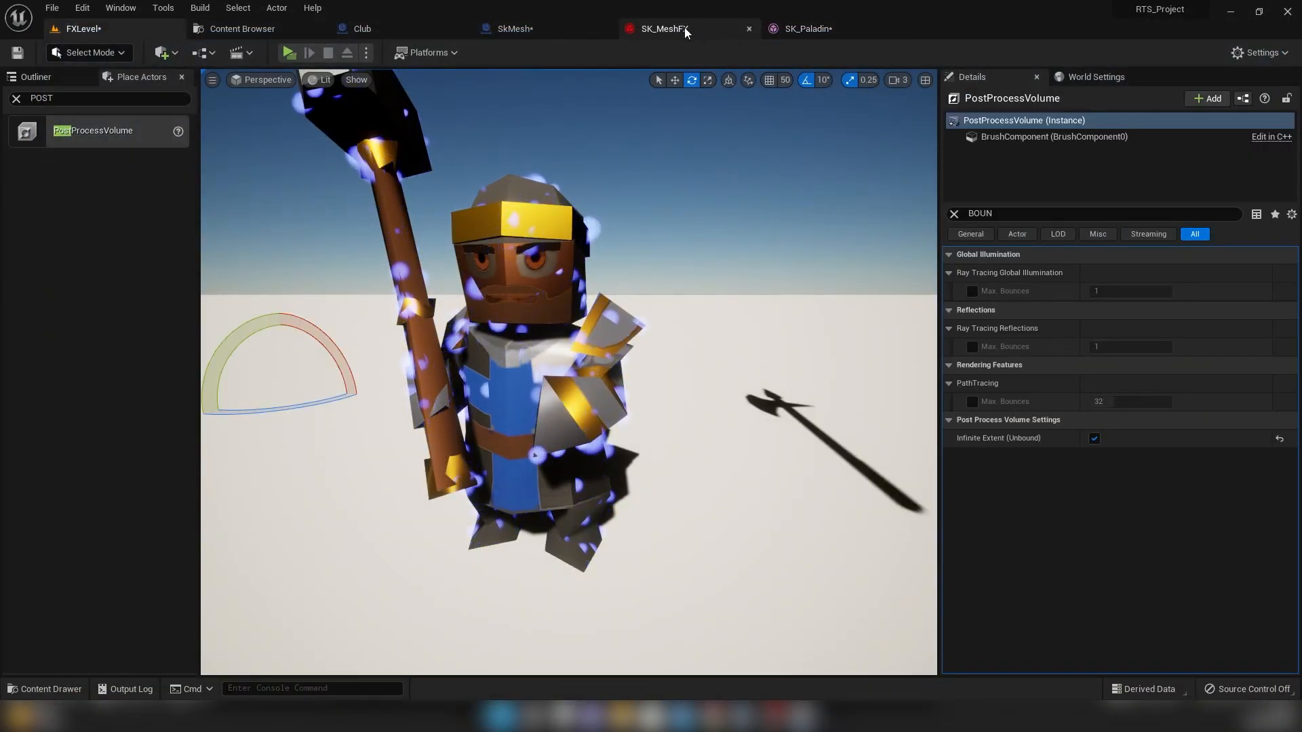
{"action": "left_click", "coordinate": [685, 27]}
{"action": "type", "text": "500"}
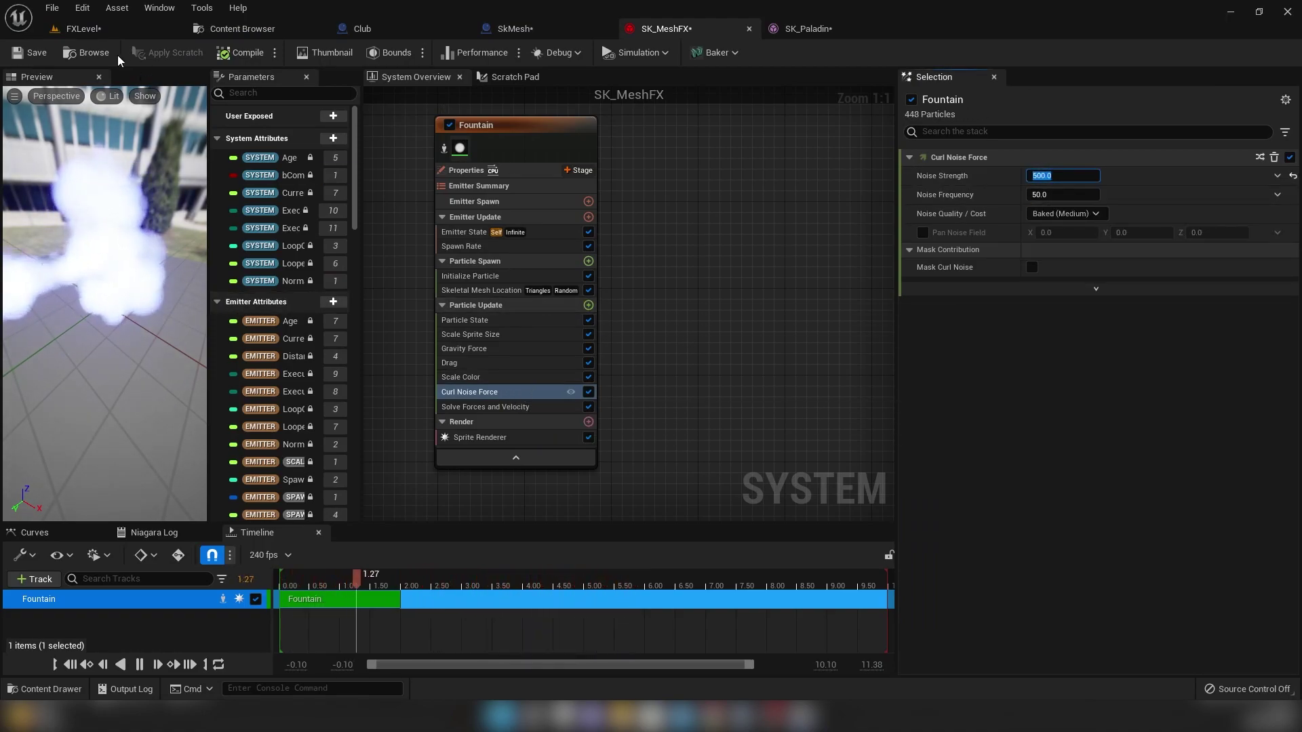
- Set Noise Strength 50 and Gravity Z 350, save, and play-test the level again
{"action": "key", "text": "ctrl+s"}
{"action": "left_click", "coordinate": [494, 349]}
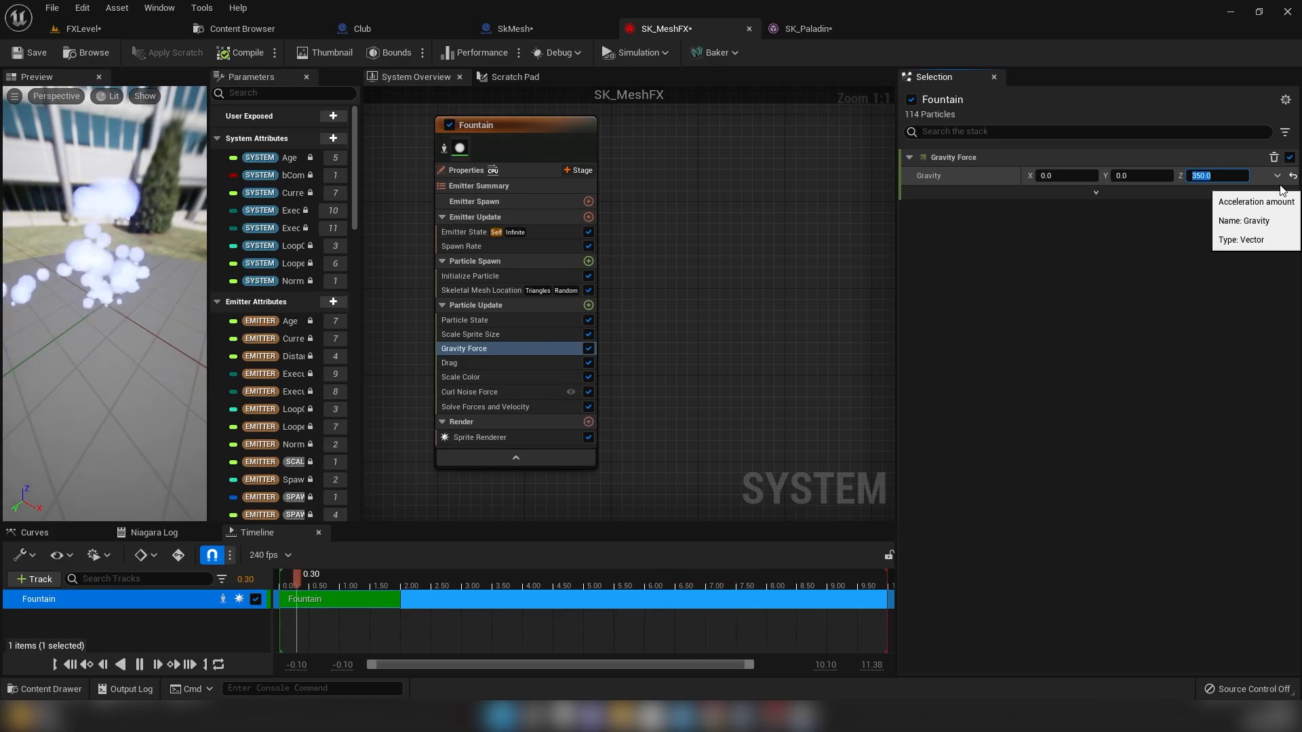
{"action": "left_click_drag", "start_coordinate": [122, 305], "coordinate": [92, 305]}
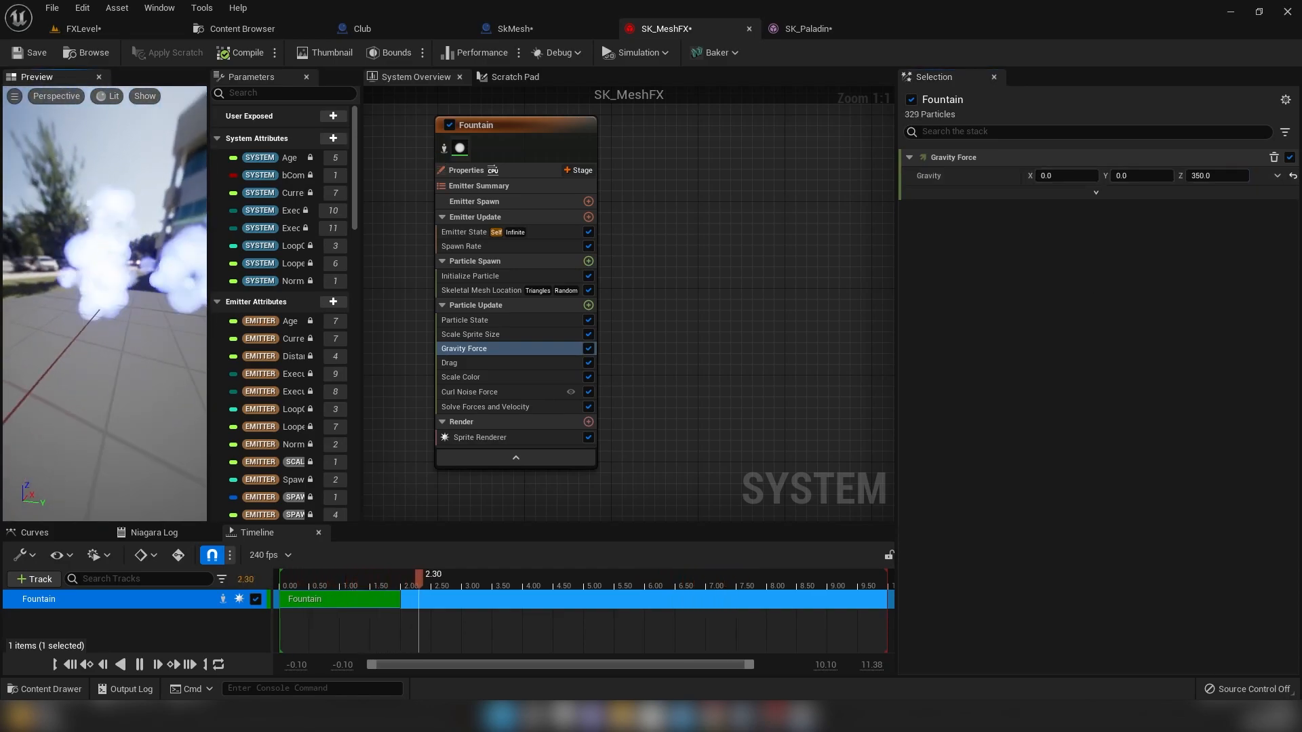
{"action": "left_click", "coordinate": [106, 30]}
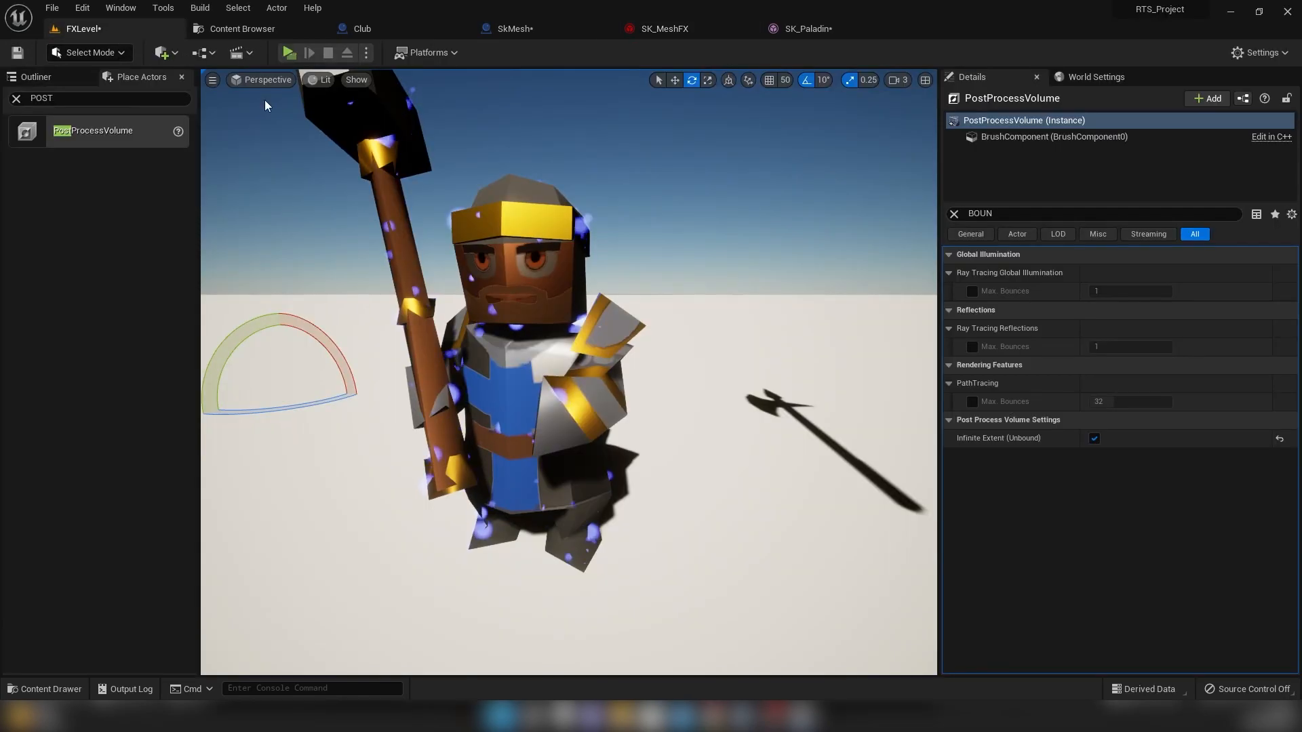
{"action": "left_click", "coordinate": [290, 53]}
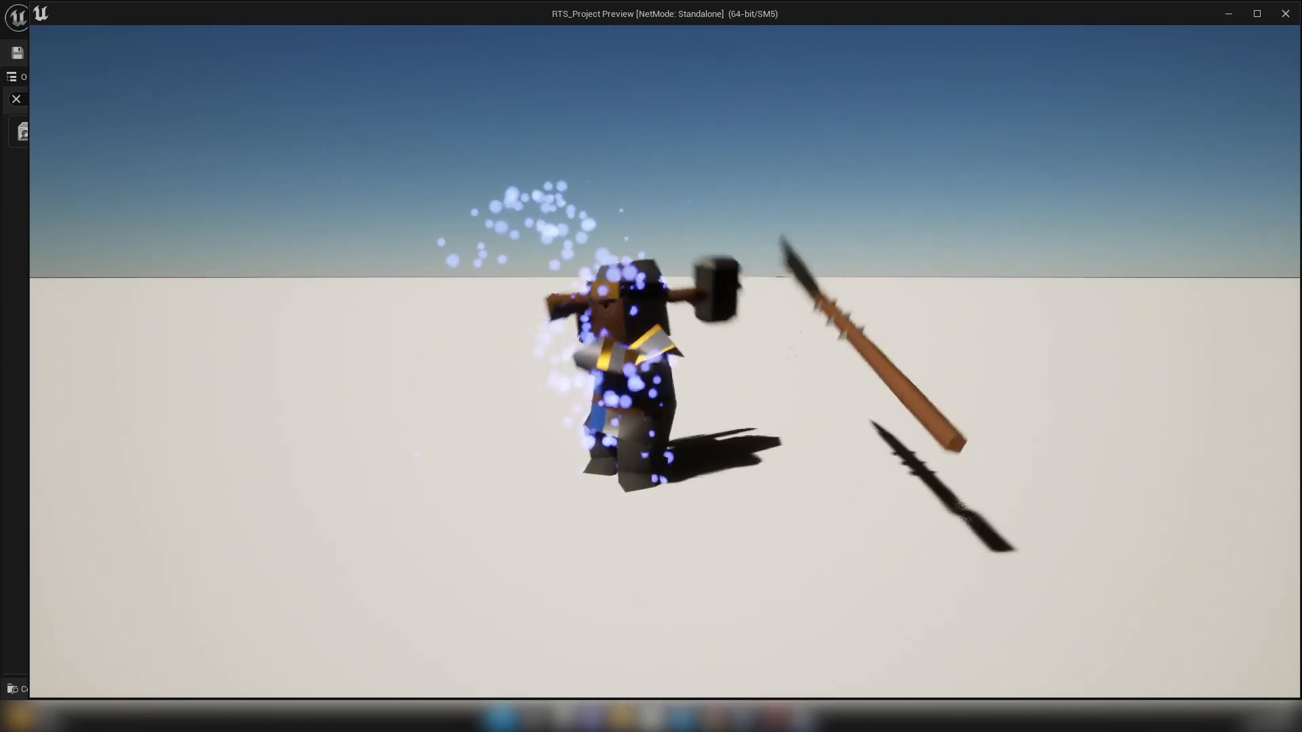
{"action": "key", "text": "Escape"}
{"action": "right_click_drag", "start_coordinate": [486, 79], "coordinate": [486, 79]}
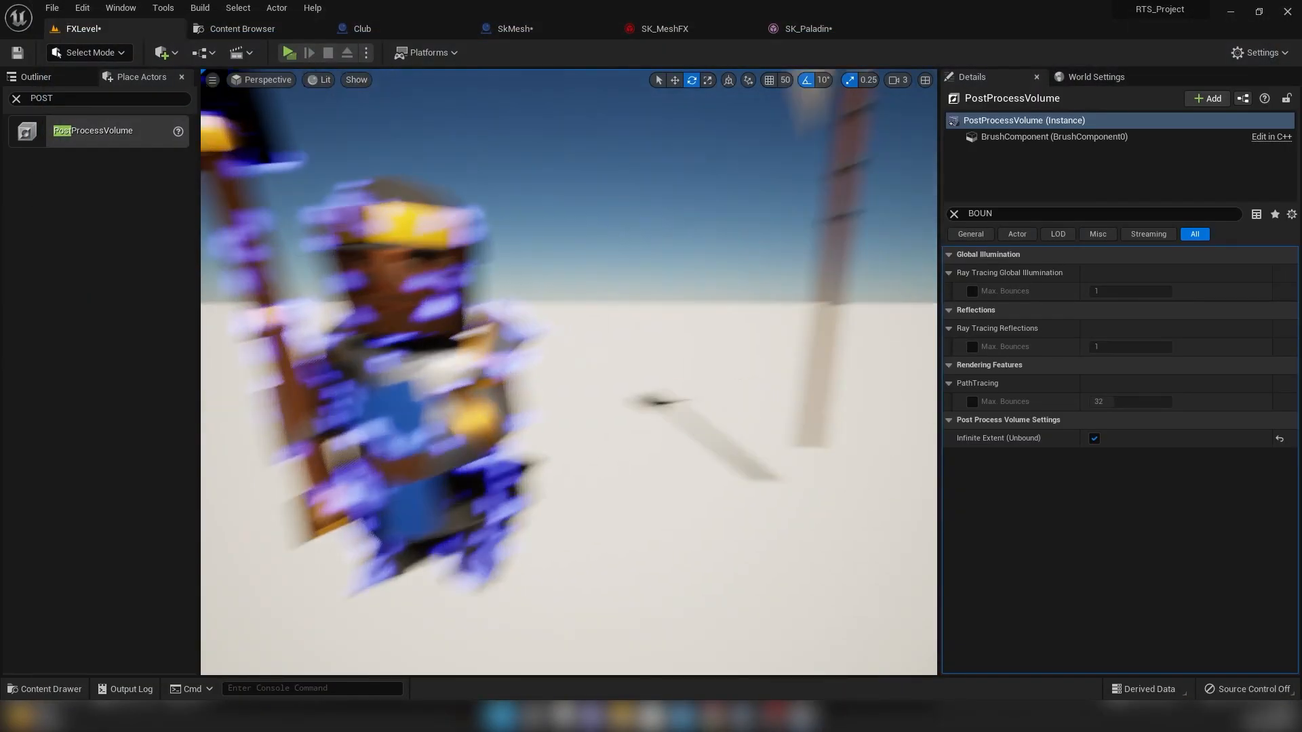
{"action": "right_click_drag", "start_coordinate": [508, 241], "coordinate": [509, 242]}
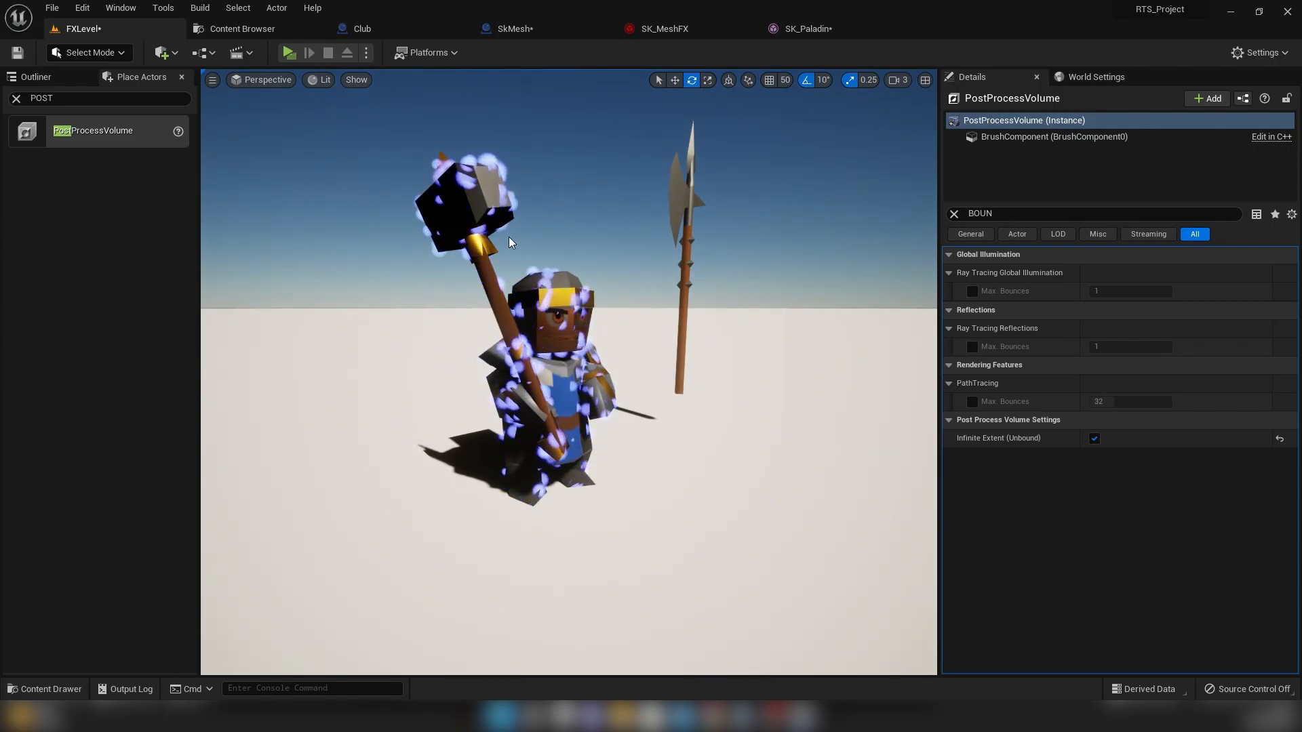
- Enable AutoPlay and Loop on the SkMesh blueprint's Timeline_0
{"action": "left_click", "coordinate": [520, 27]}
{"action": "left_click", "coordinate": [545, 76]}
{"action": "scroll", "coordinate": [566, 224], "scroll_direction": "up", "scroll_amount": 1}
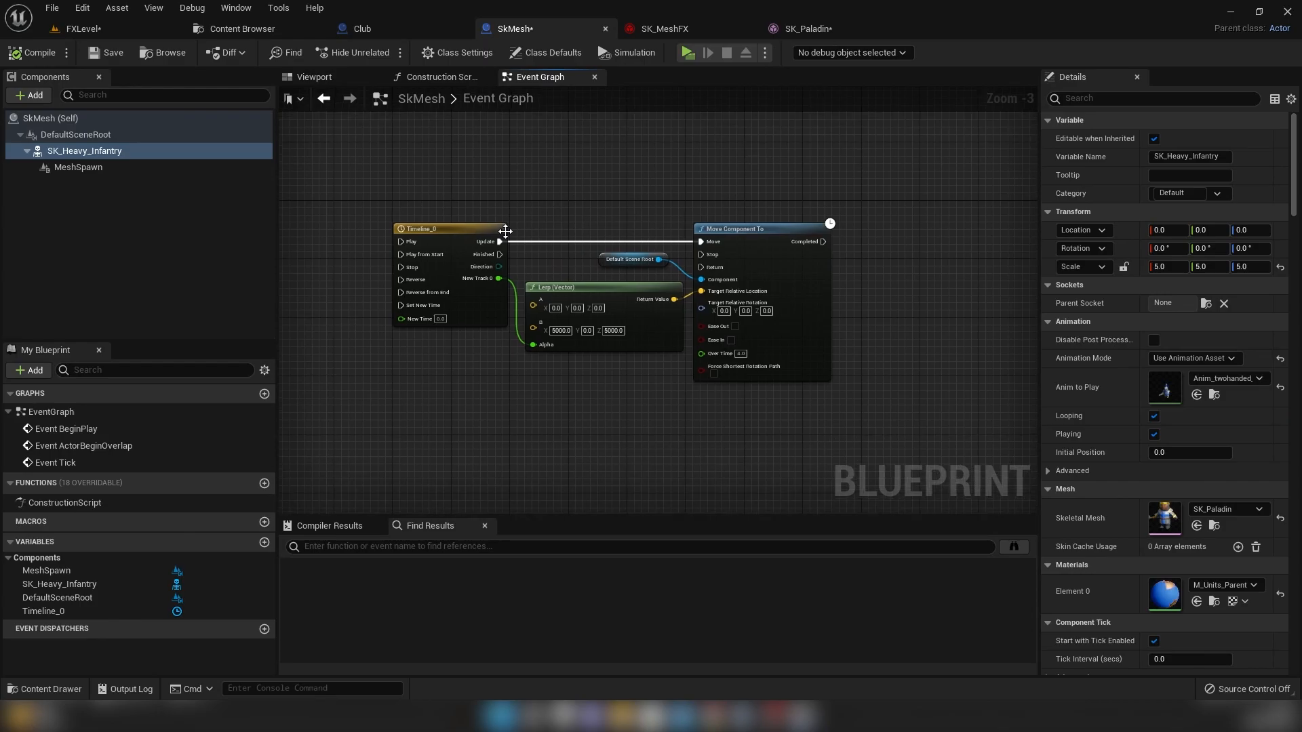
{"action": "scroll", "coordinate": [500, 232], "scroll_direction": "up", "scroll_amount": 1}
{"action": "left_click", "coordinate": [499, 230]}
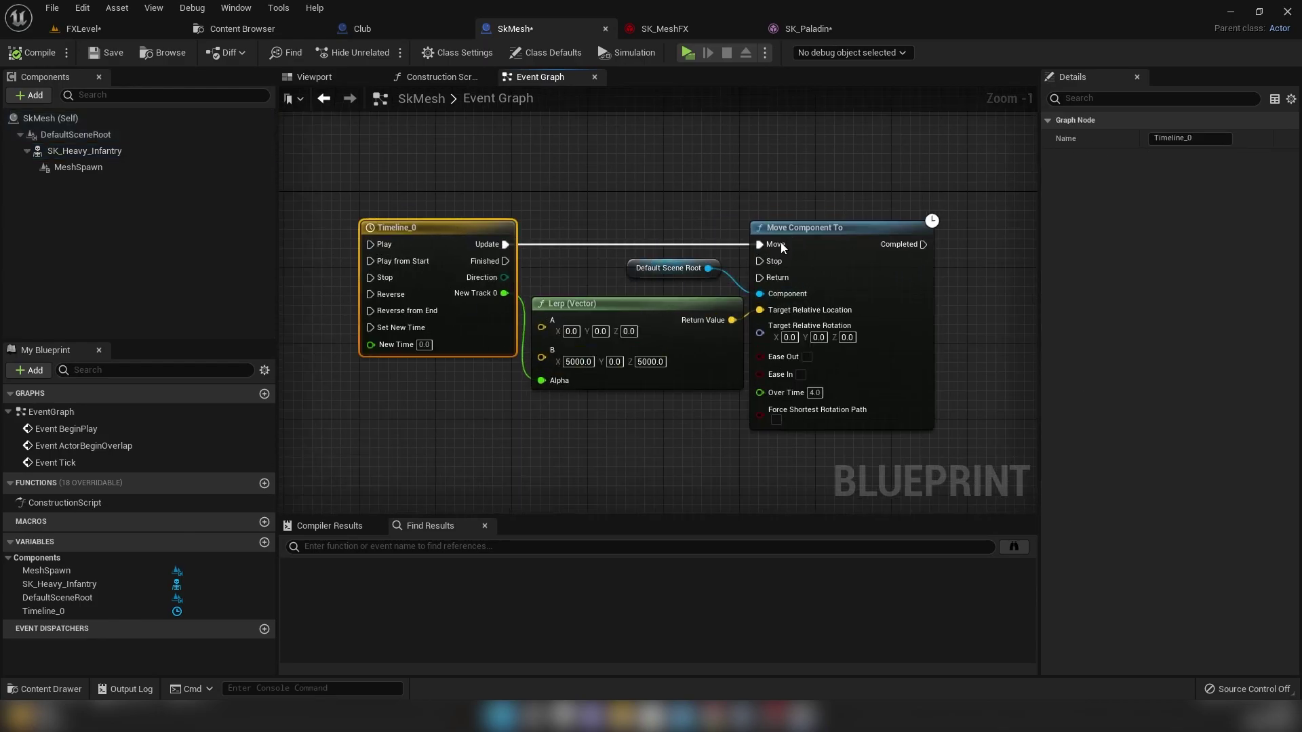
{"action": "double_click", "coordinate": [424, 245]}
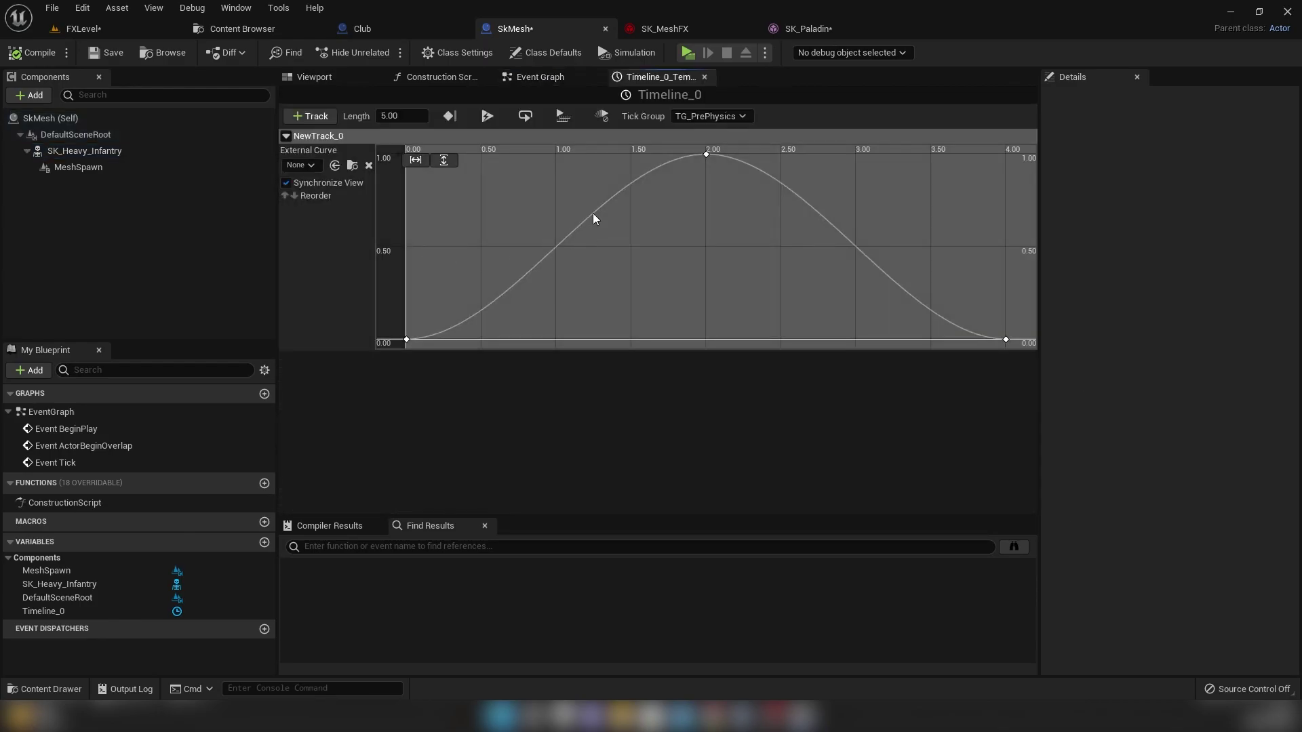
{"action": "left_click", "coordinate": [485, 116]}
{"action": "left_click", "coordinate": [525, 117]}
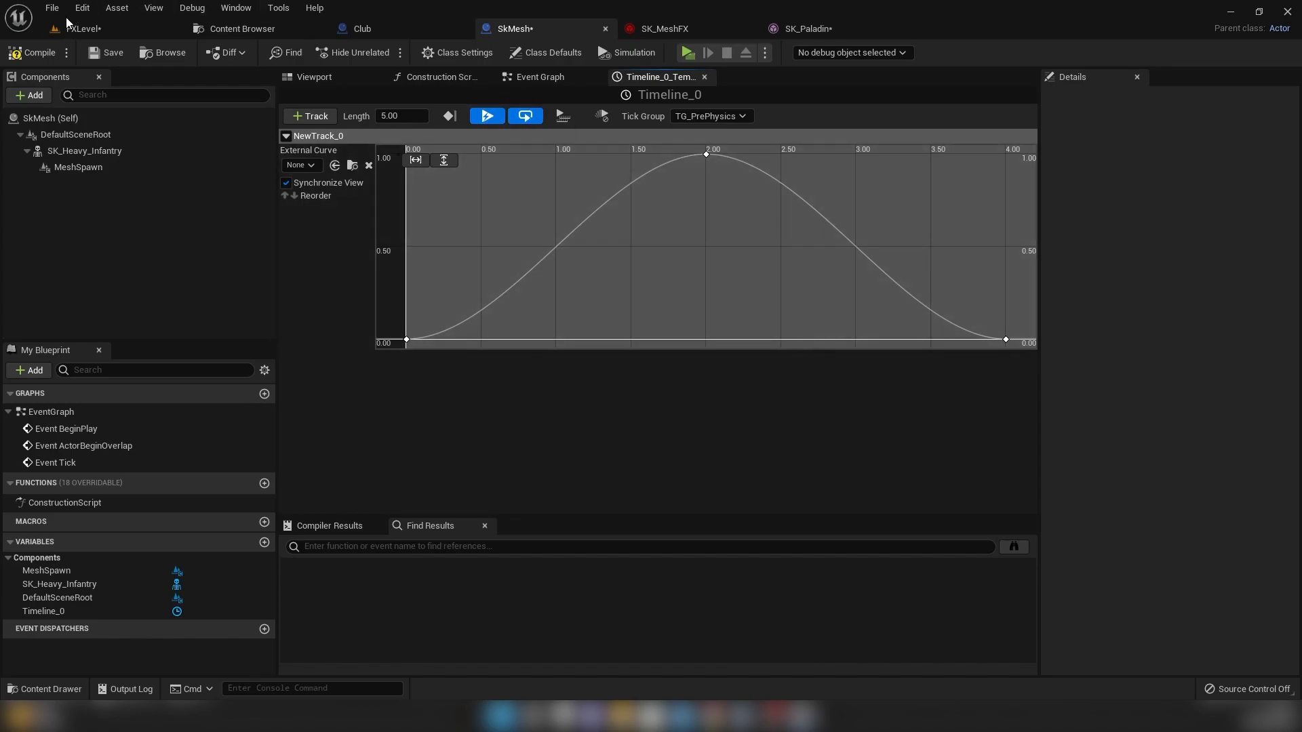
- Play-test FXLevel in a standalone window to see the tumbling soldier
{"action": "left_click", "coordinate": [112, 33]}
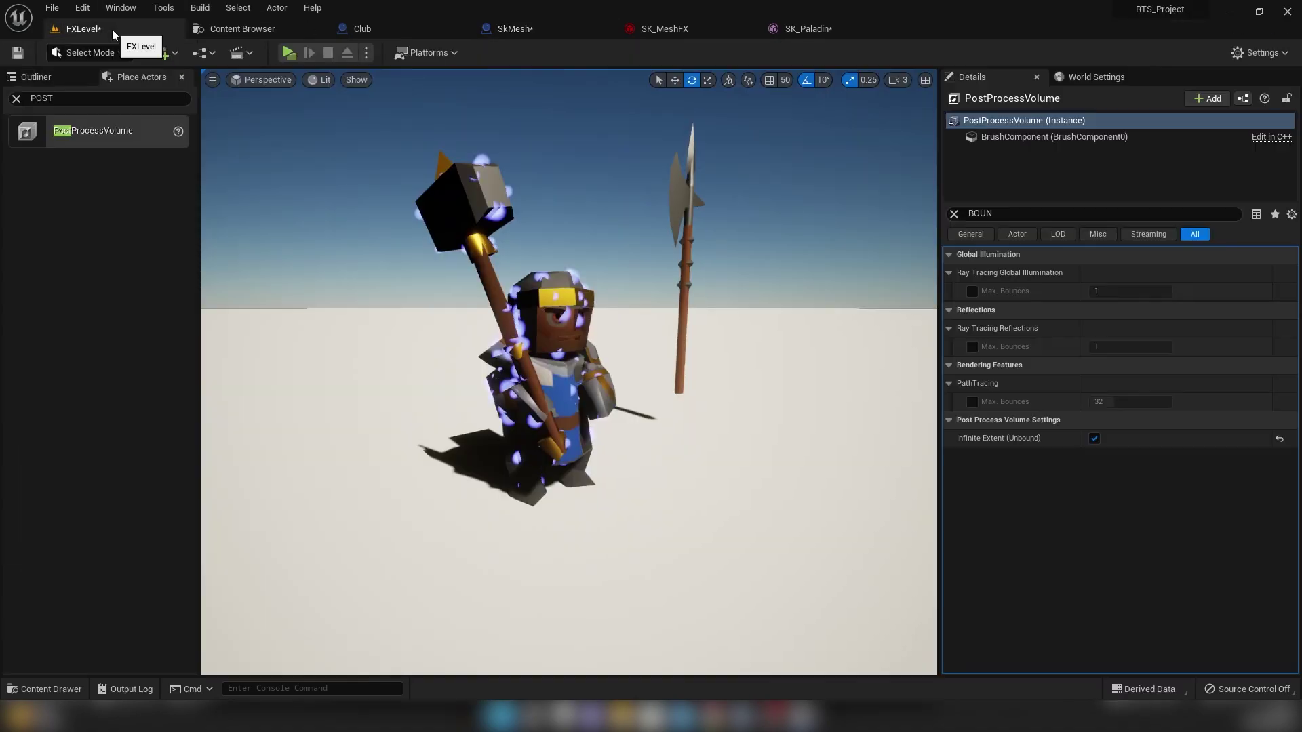
{"action": "left_click", "coordinate": [289, 53]}
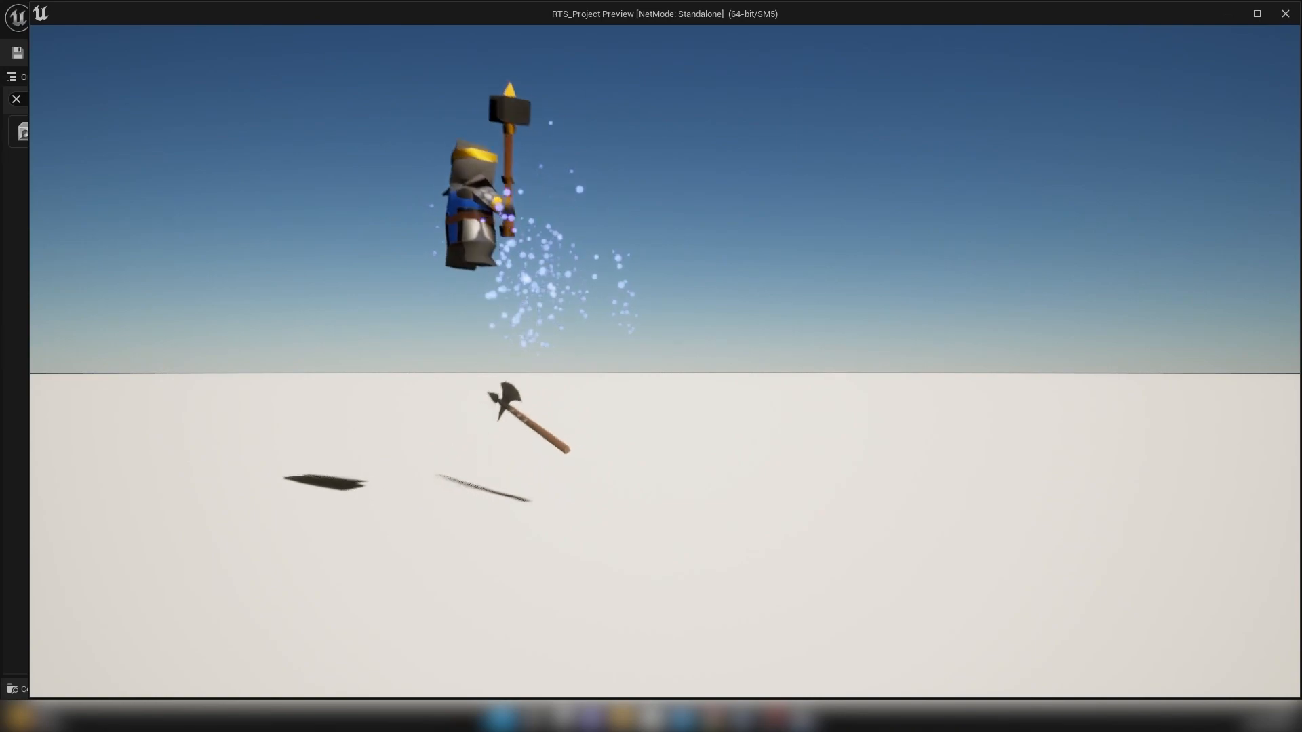
{"action": "key", "text": "Escape"}
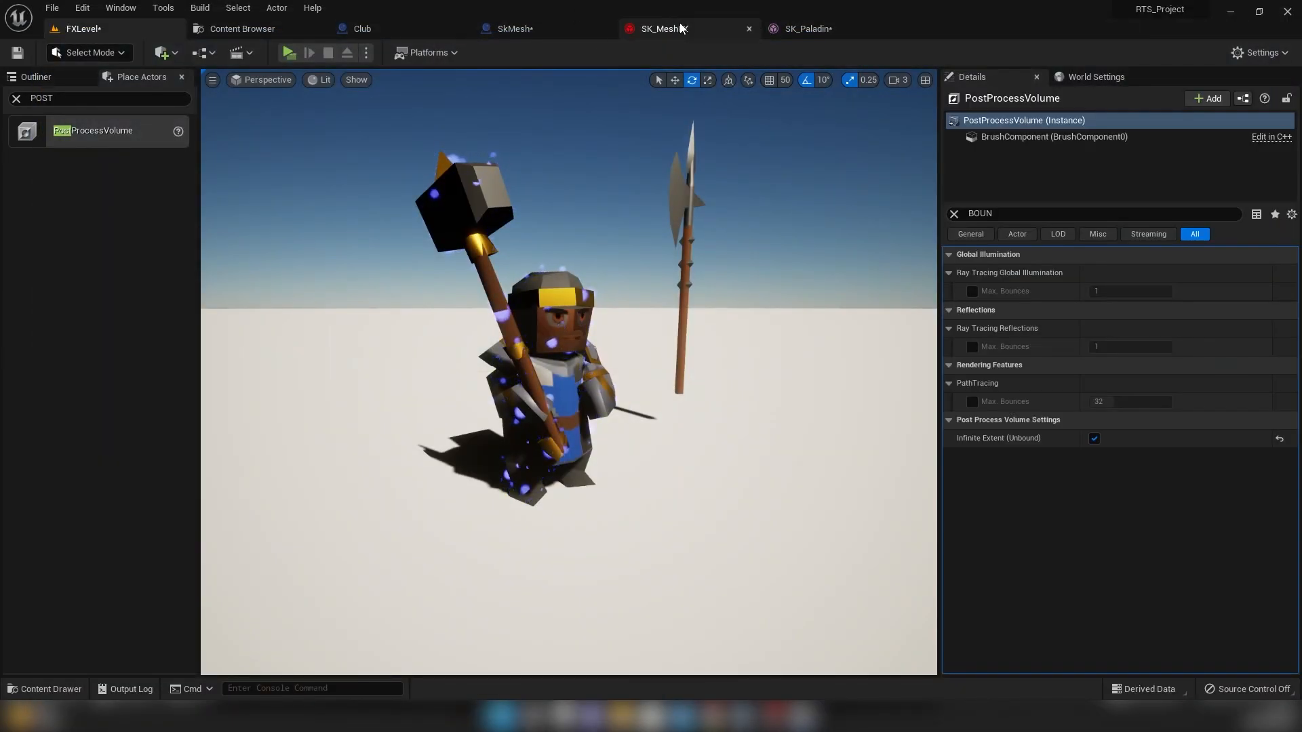
- Set the Drag module's scale curve to 100 in SK_MeshFX
{"action": "left_click", "coordinate": [682, 28]}
{"action": "left_click", "coordinate": [498, 366]}
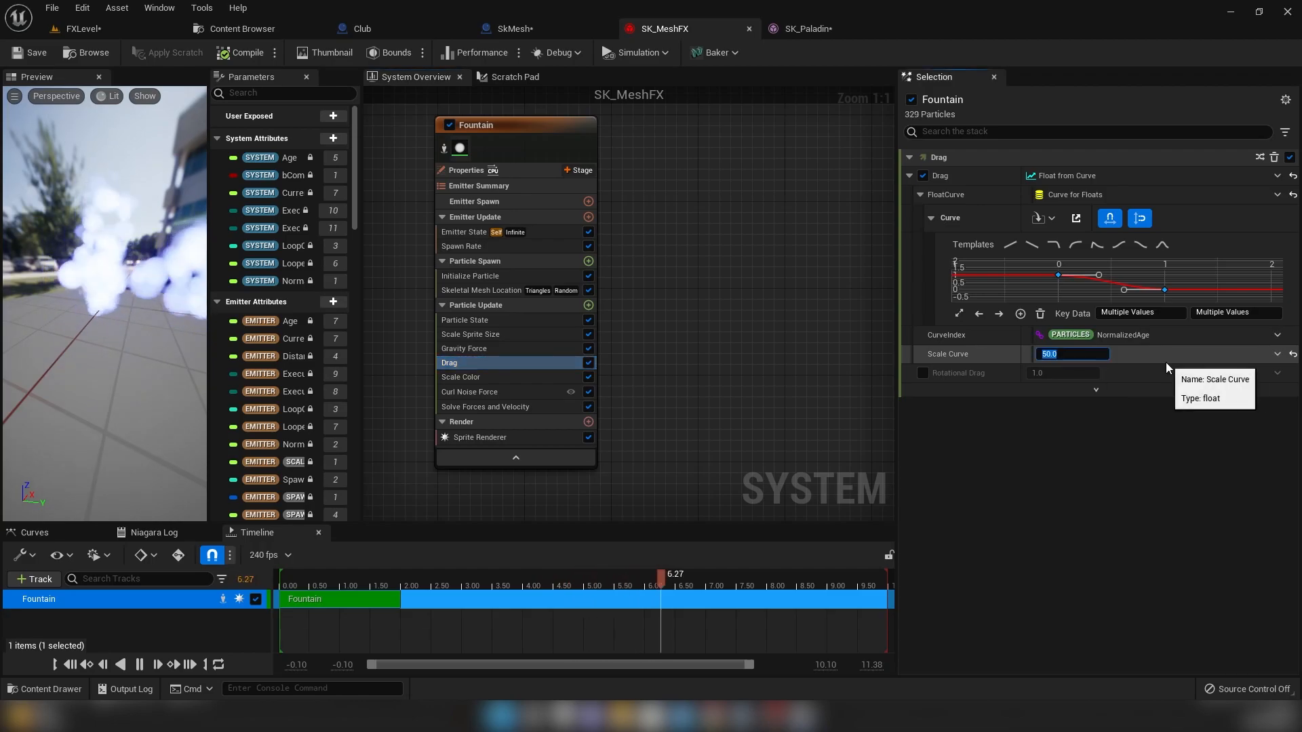
{"action": "type", "text": "100"}
{"action": "key", "text": "Return"}
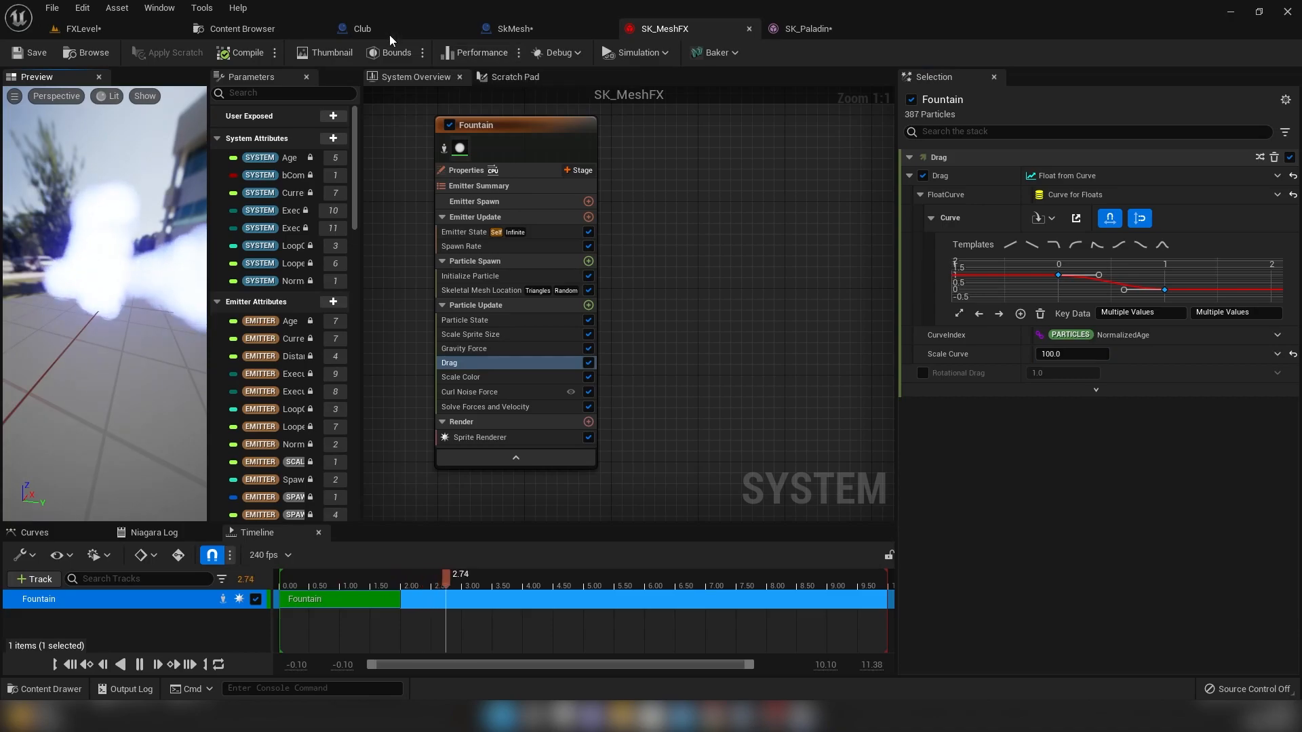
- Extend the SkMesh Lerp B target to 10000, 0, 10000 and play-test the level
{"action": "left_click", "coordinate": [531, 25]}
{"action": "left_click", "coordinate": [539, 77]}
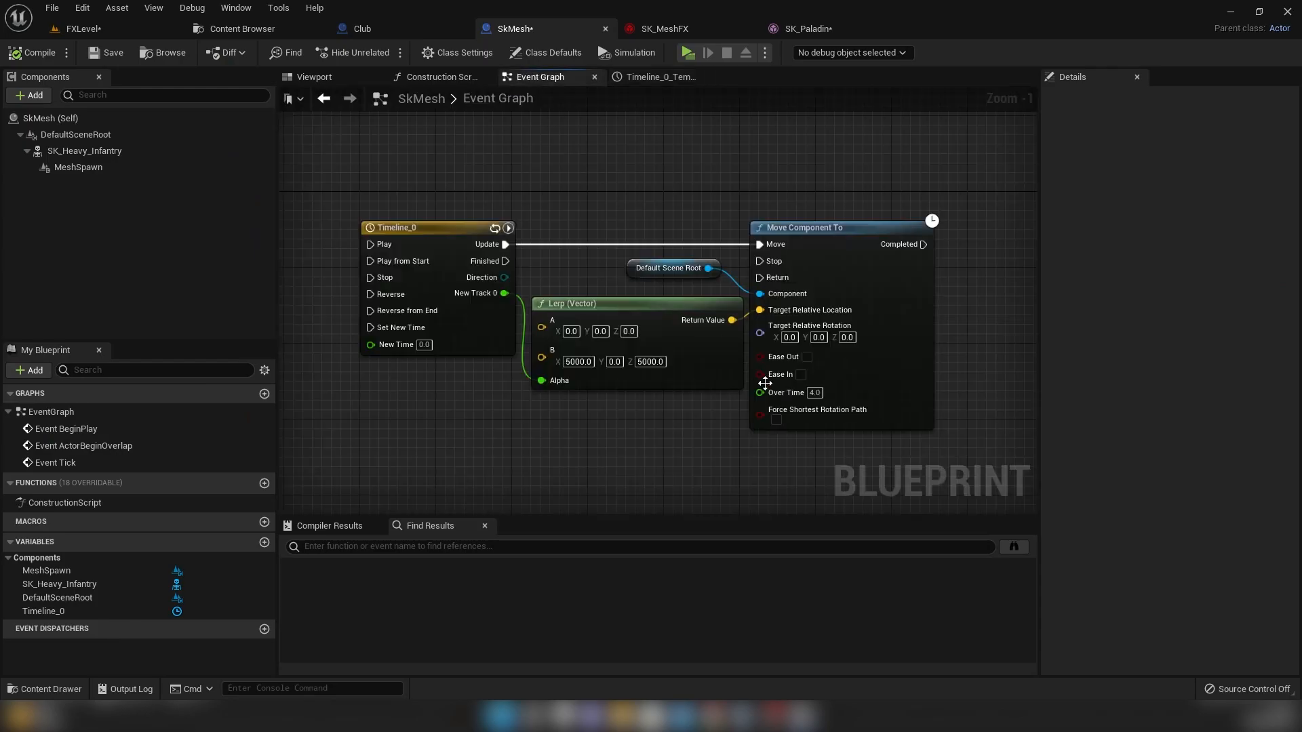
{"action": "right_click_drag", "start_coordinate": [765, 382], "coordinate": [673, 385]}
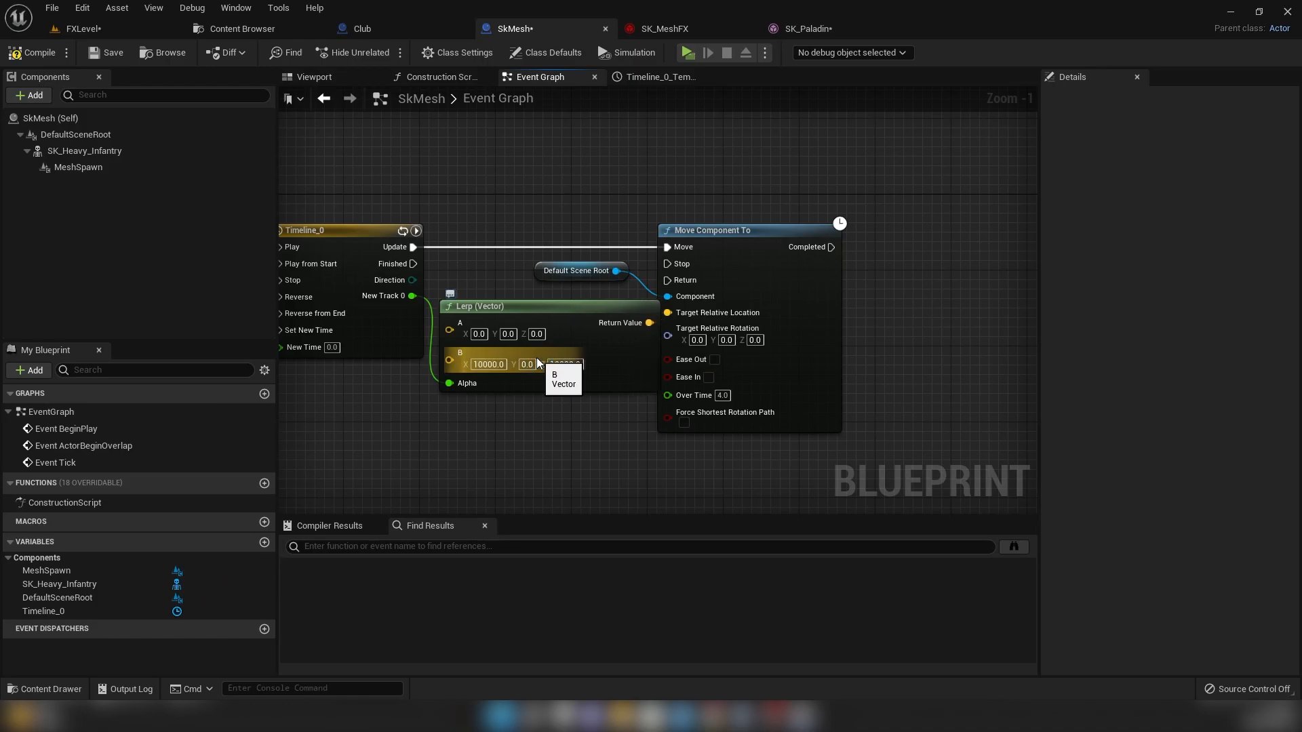
{"action": "left_click", "coordinate": [692, 53]}
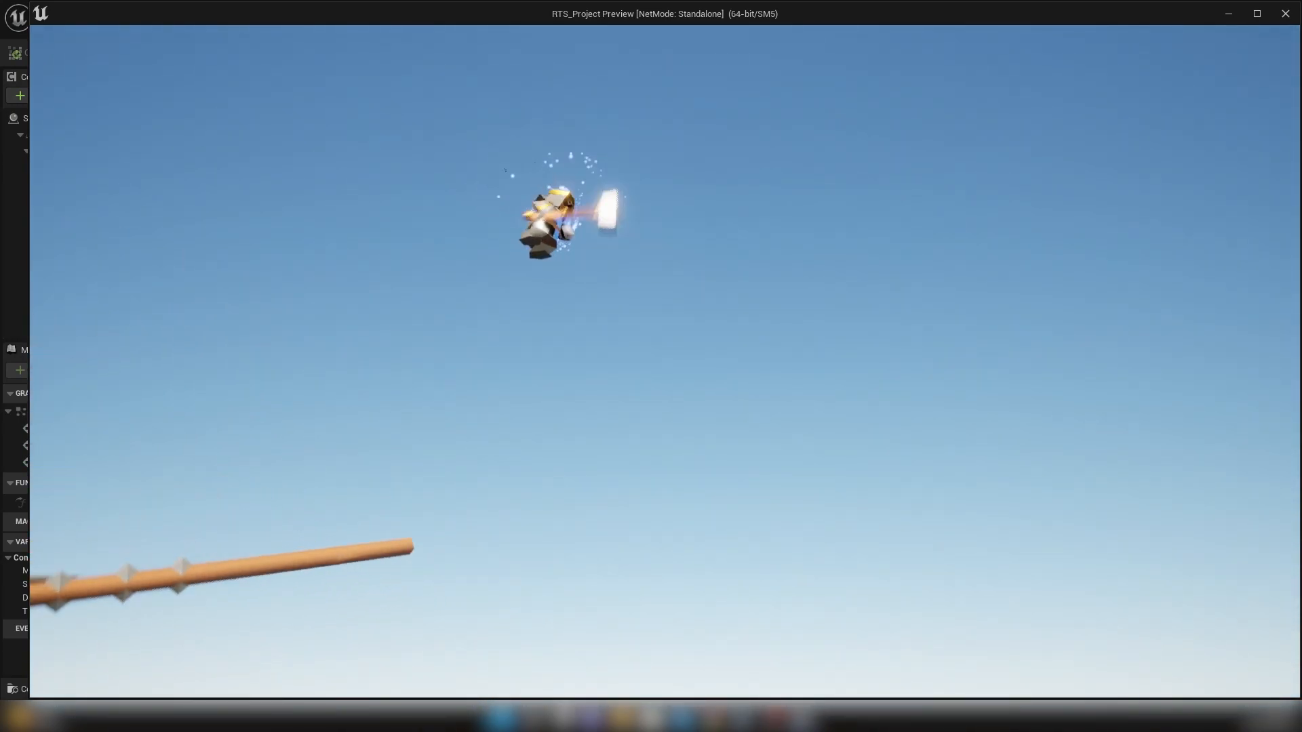
{"action": "key", "text": "Escape"}
- Disable Spawn Rate and add a Spawn Burst Instantaneous of 1000 particles
{"action": "left_click", "coordinate": [648, 28]}
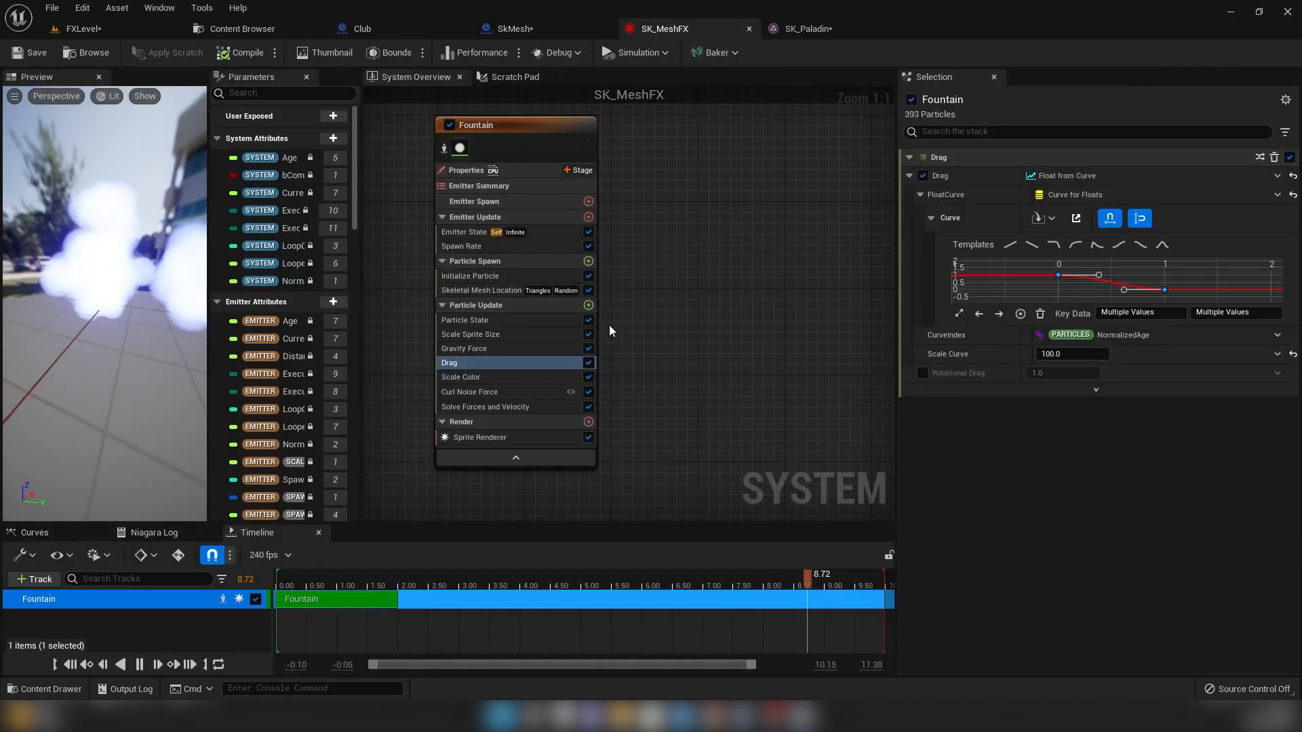
{"action": "left_click", "coordinate": [561, 267]}
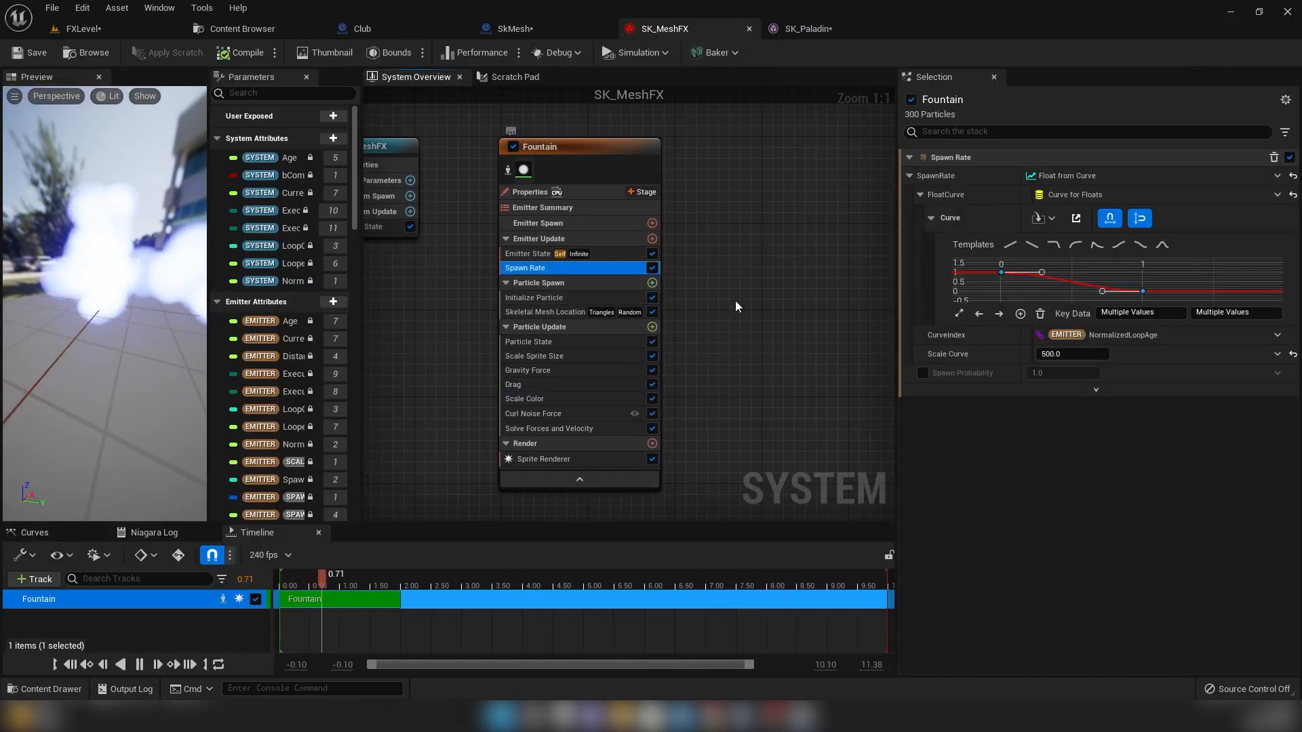
{"action": "left_click", "coordinate": [652, 267]}
{"action": "left_click", "coordinate": [651, 238]}
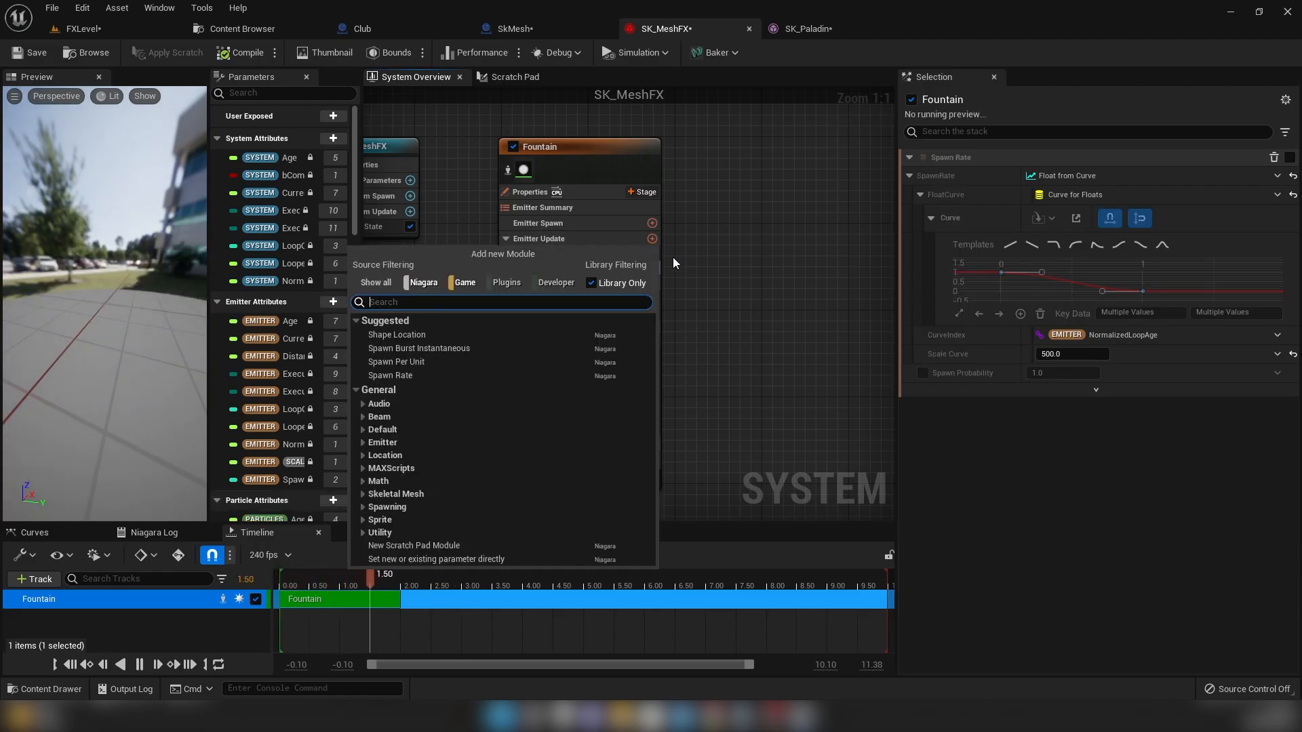
{"action": "type", "text": "insta"}
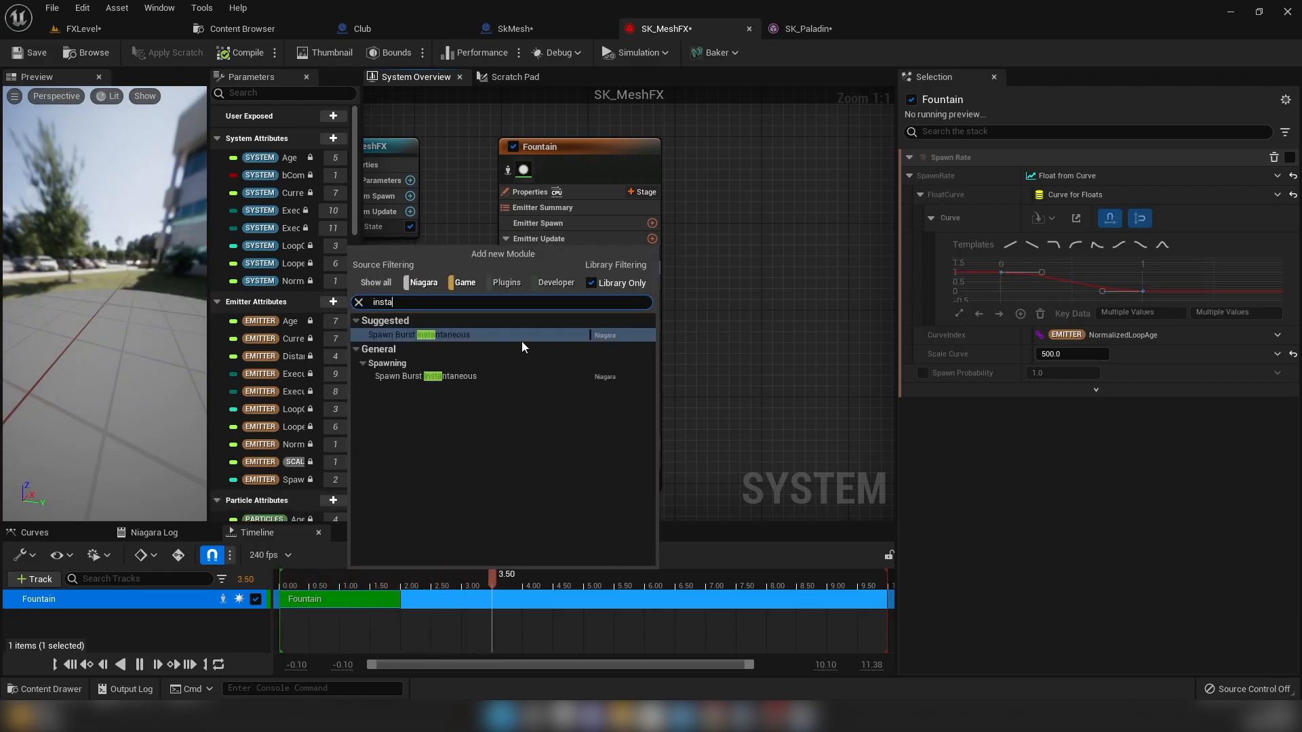
{"action": "left_click", "coordinate": [484, 337]}
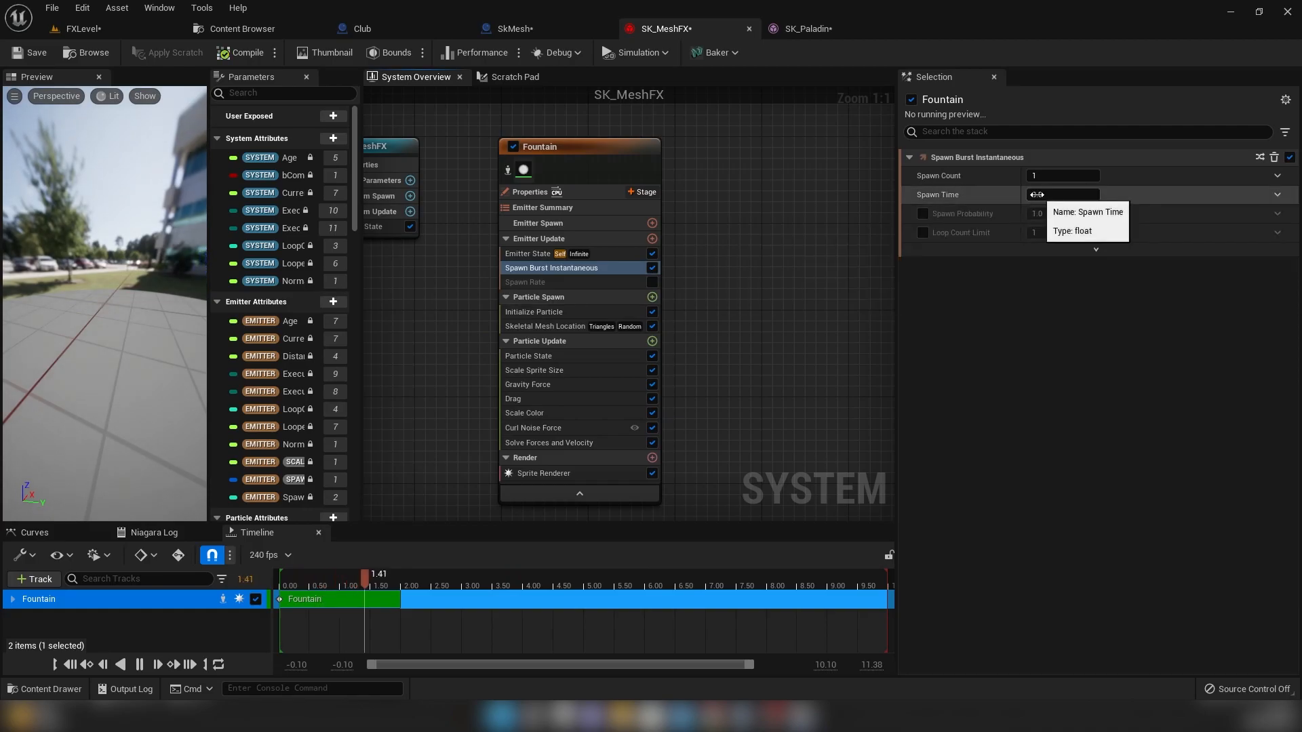
{"action": "type", "text": "1"}
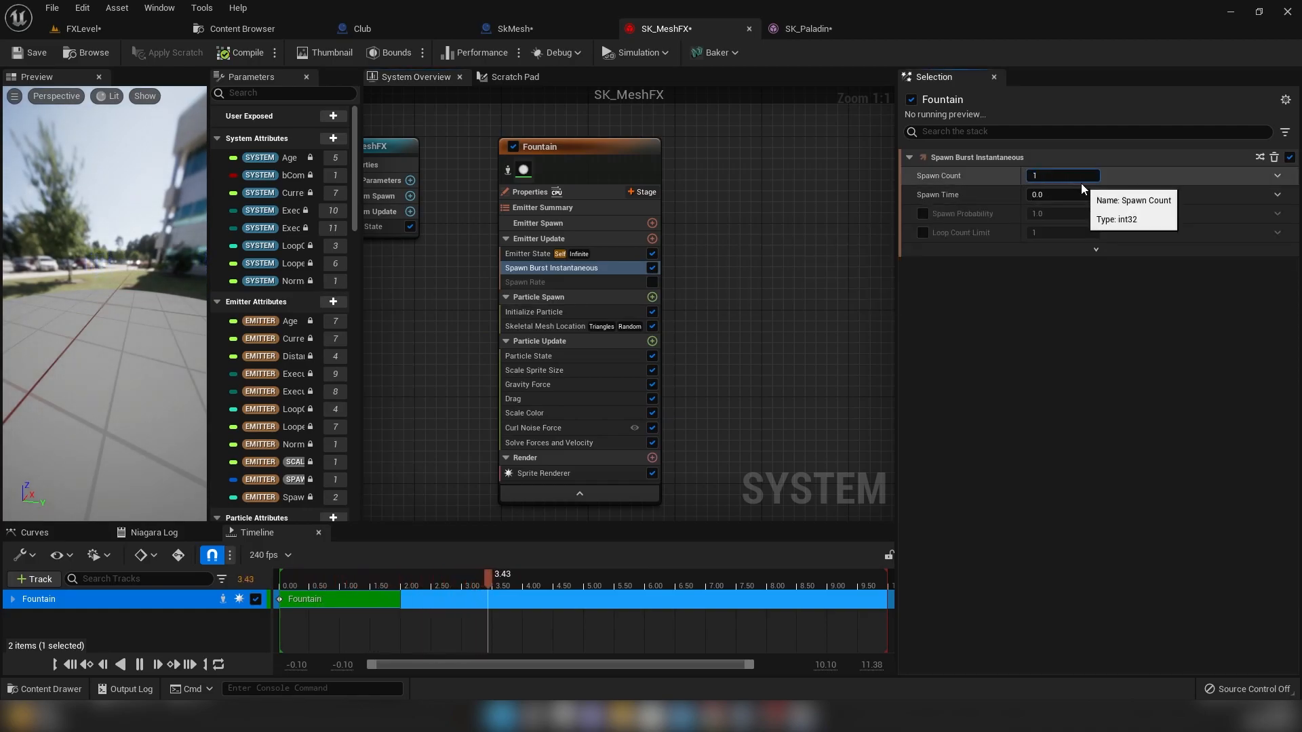
{"action": "key", "text": "Return"}
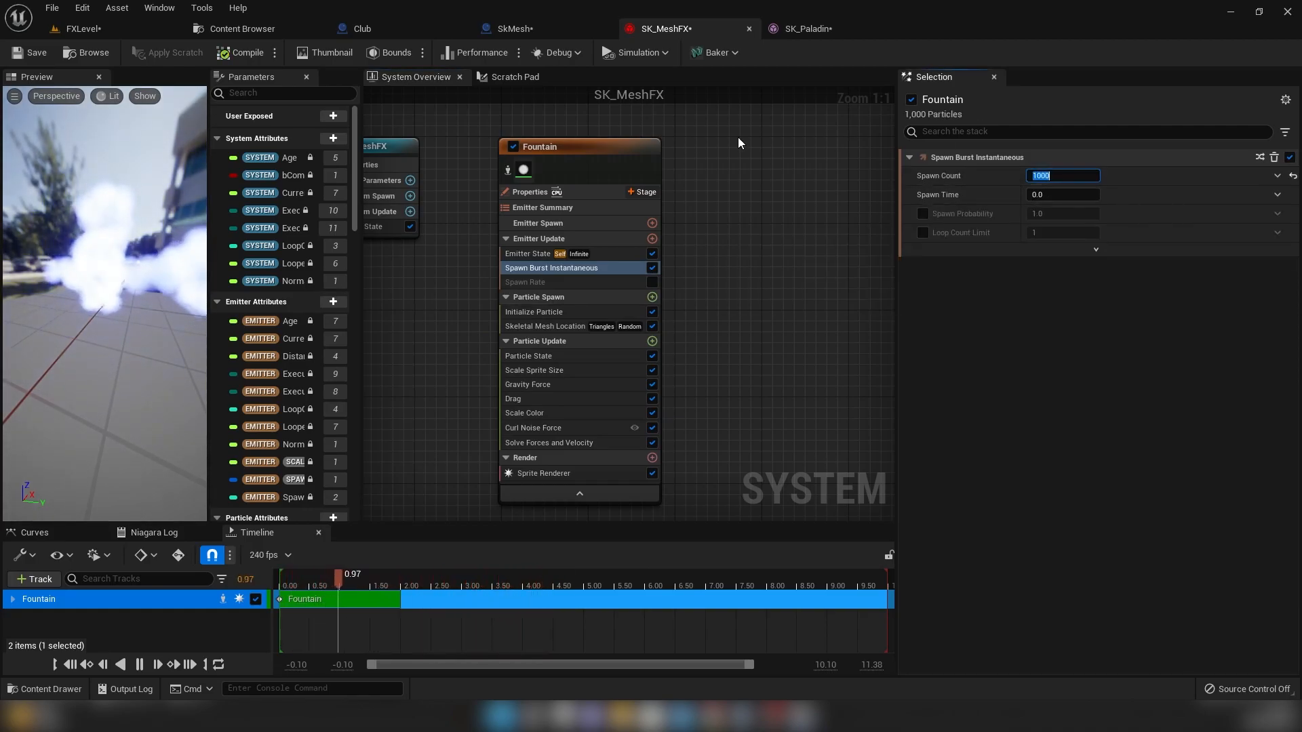
- Review Initialize Particle and Emitter State, leaving loop behaviour at Infinite
{"action": "left_click", "coordinate": [536, 311]}
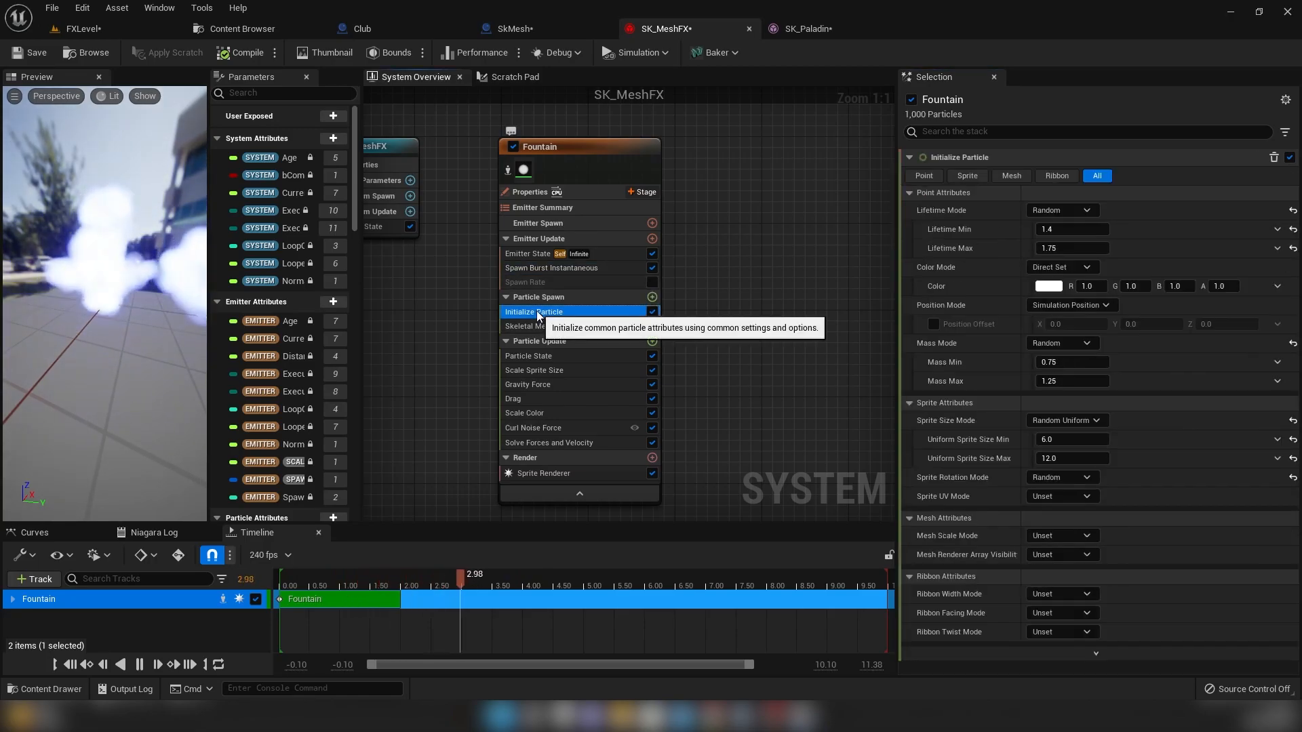
{"action": "left_click", "coordinate": [560, 260]}
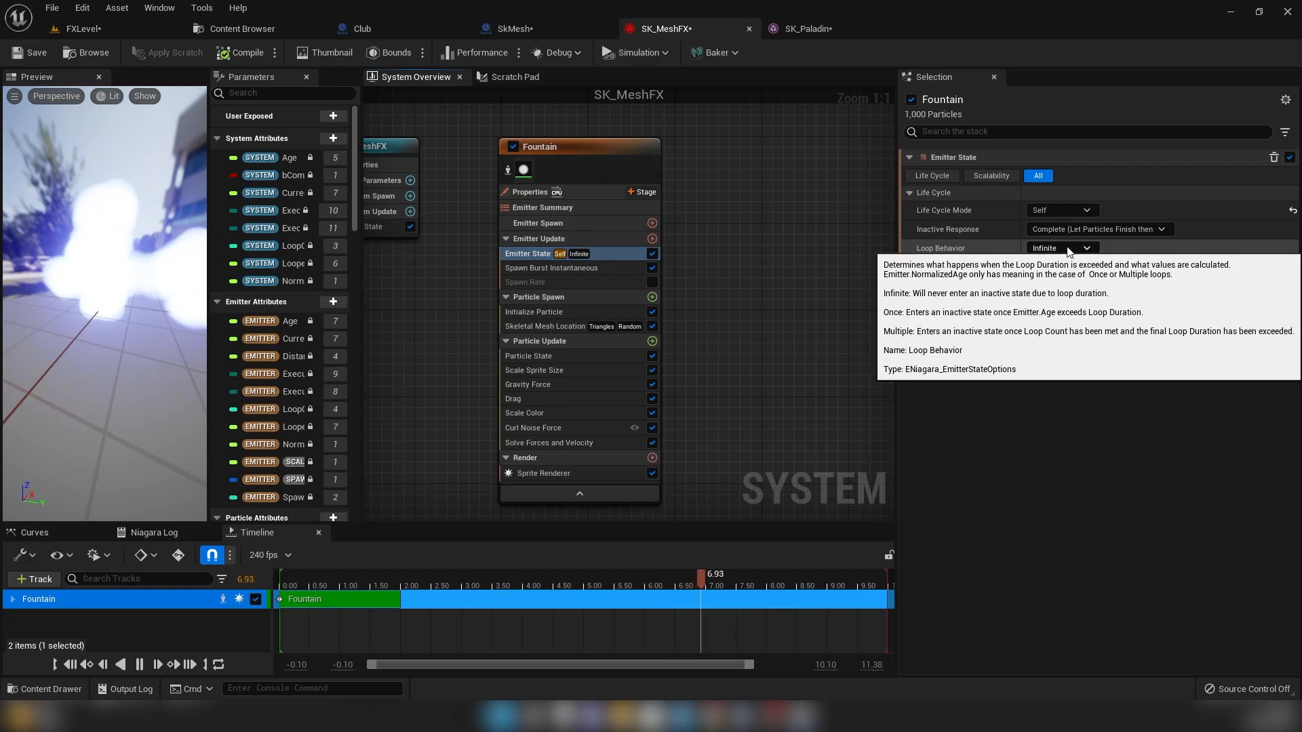
{"action": "left_click", "coordinate": [1058, 249]}
{"action": "left_click", "coordinate": [1093, 259]}
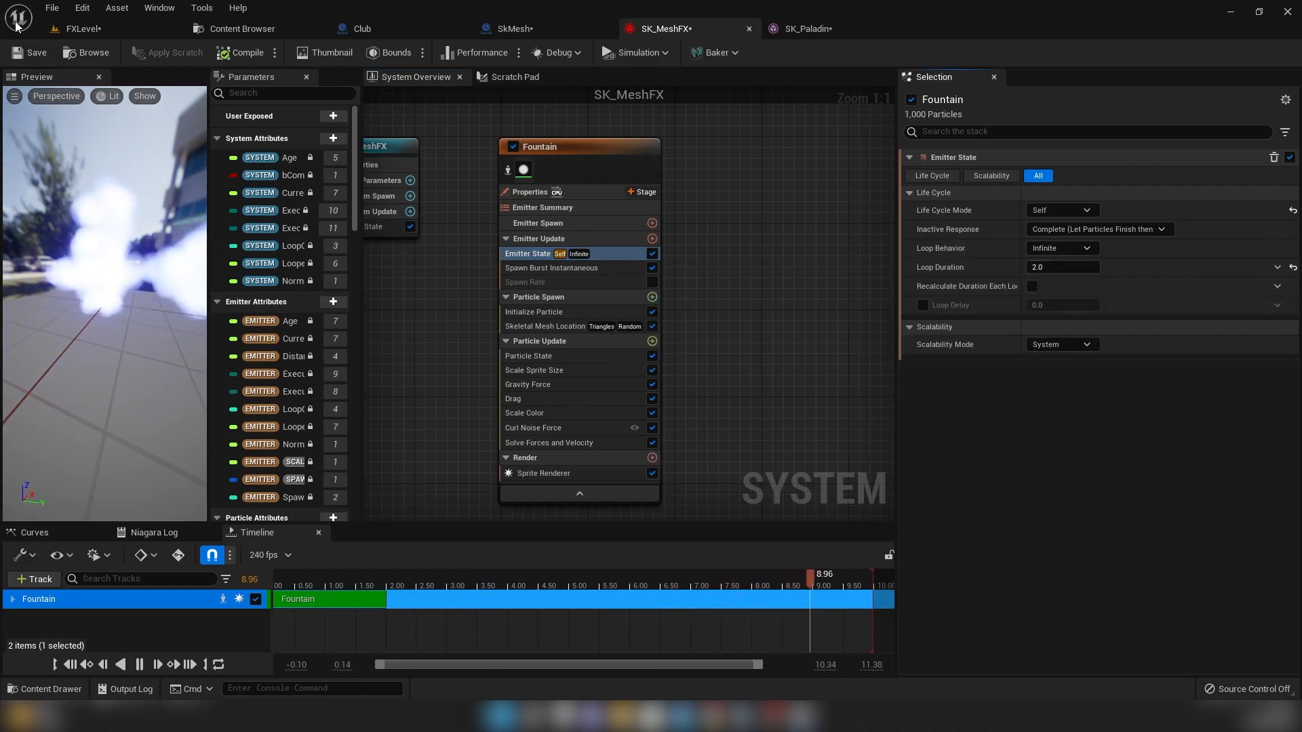
- Play-test, then set the Emitter State loop duration to 0.5 and save
{"action": "left_click", "coordinate": [92, 28]}
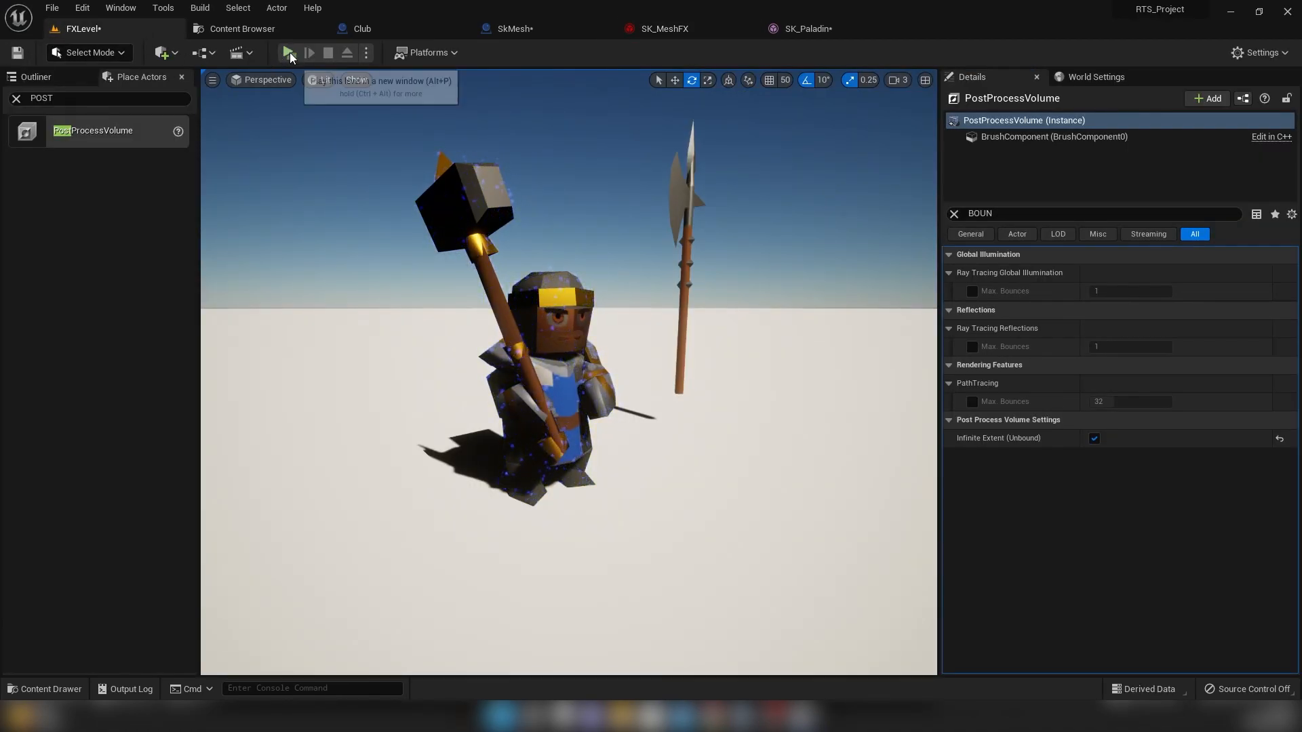
{"action": "left_click", "coordinate": [289, 53]}
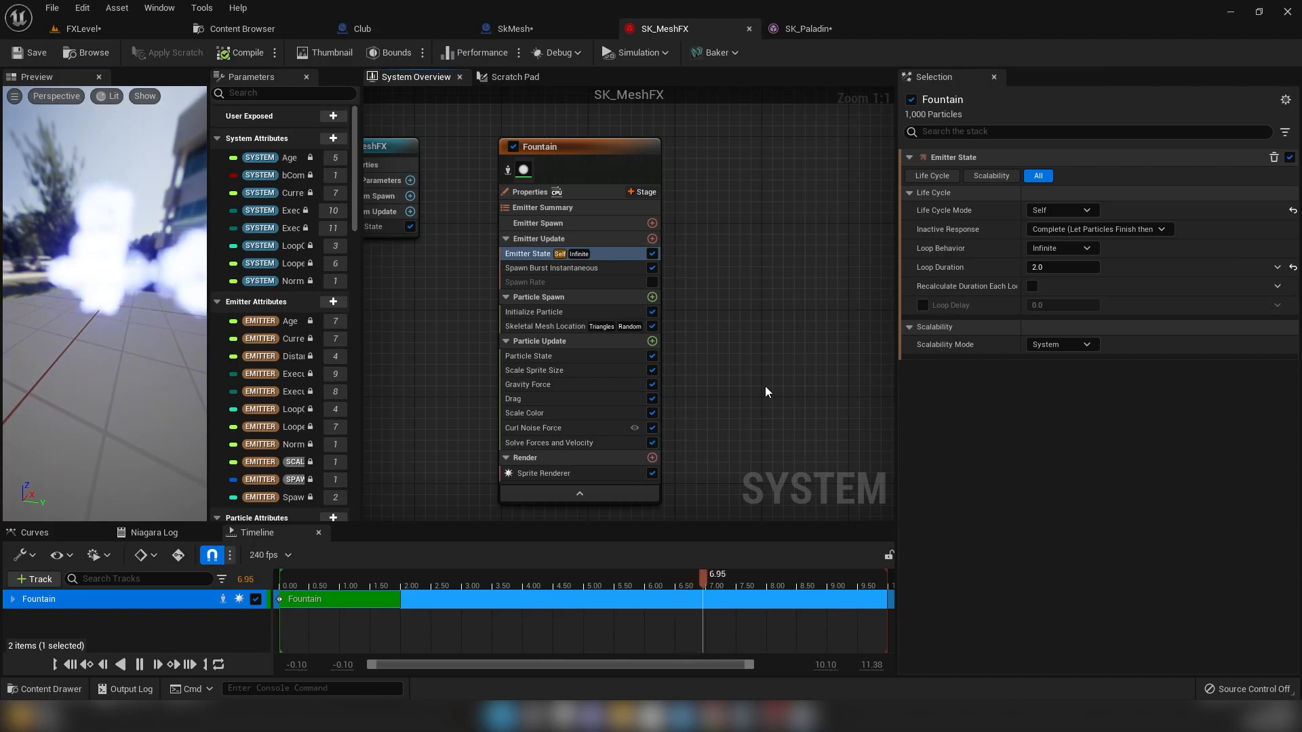
{"action": "left_click", "coordinate": [1062, 266]}
{"action": "type", "text": "0.5"}
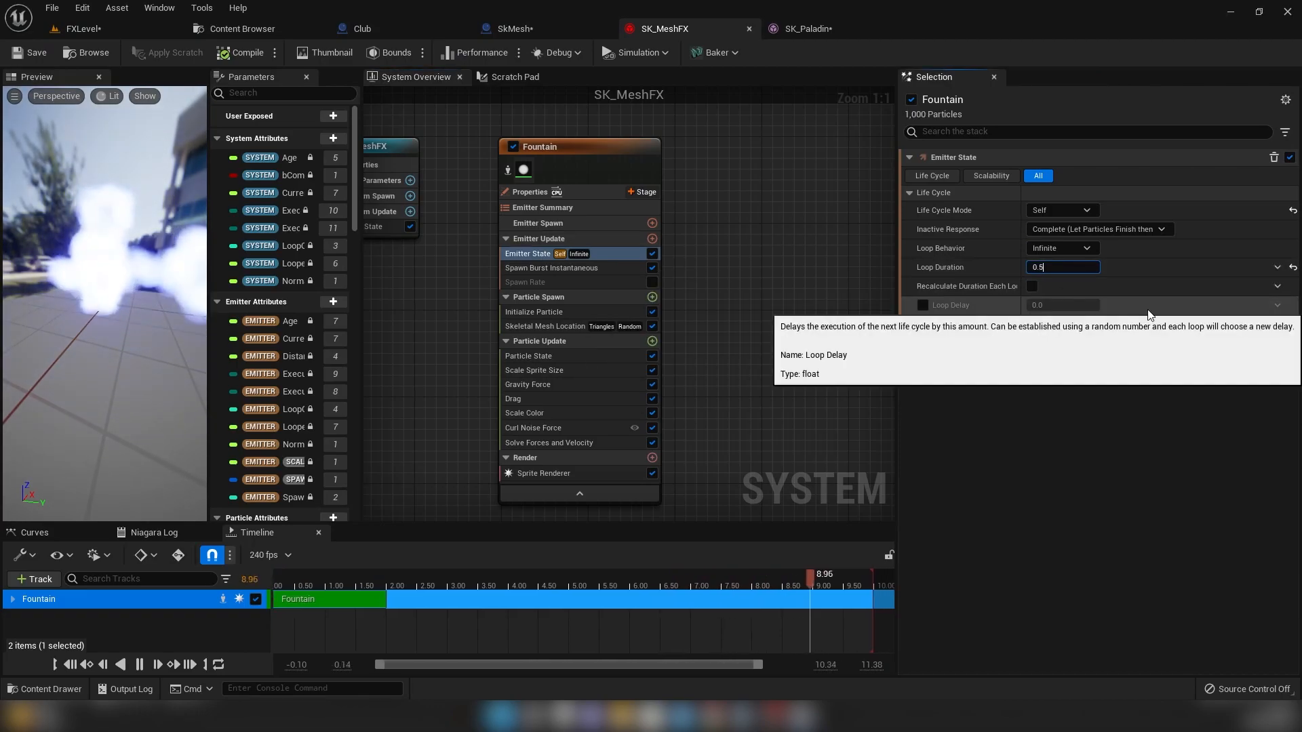
{"action": "key", "text": "Return"}
{"action": "key", "text": "ctrl+s"}
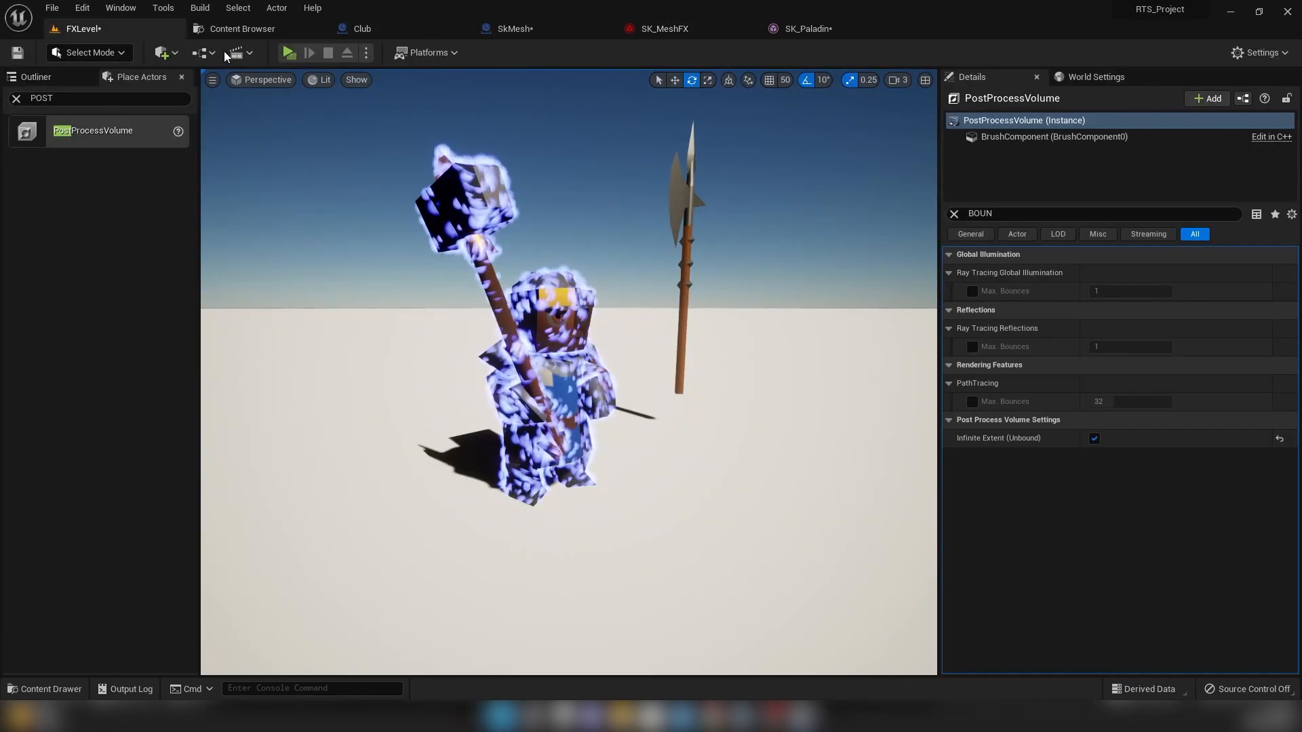
- Play-test the shorter burst loop and select the halberd afterwards
{"action": "left_click", "coordinate": [289, 52]}
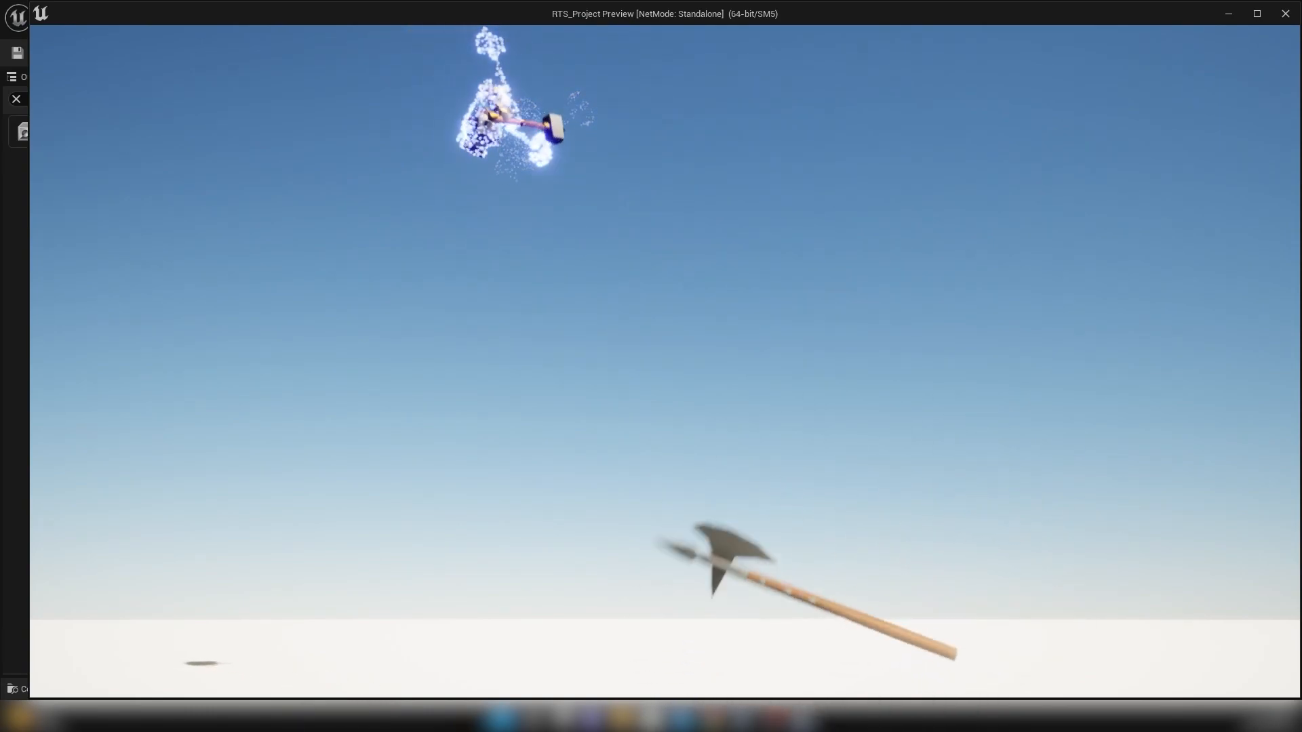
{"action": "key", "text": "Escape"}
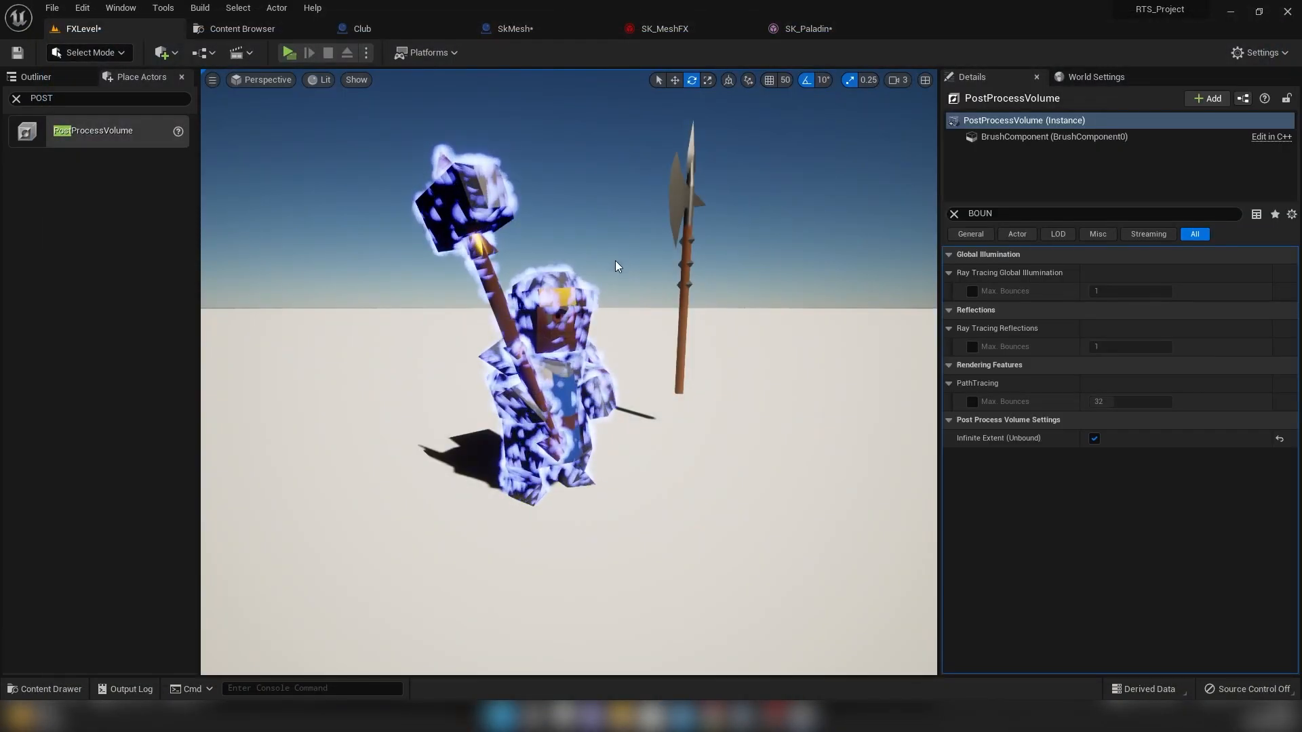
{"action": "left_click", "coordinate": [682, 295]}
- Duplicate SK_MeshFX in the Content Browser as StaticMesh
{"action": "left_click", "coordinate": [664, 29]}
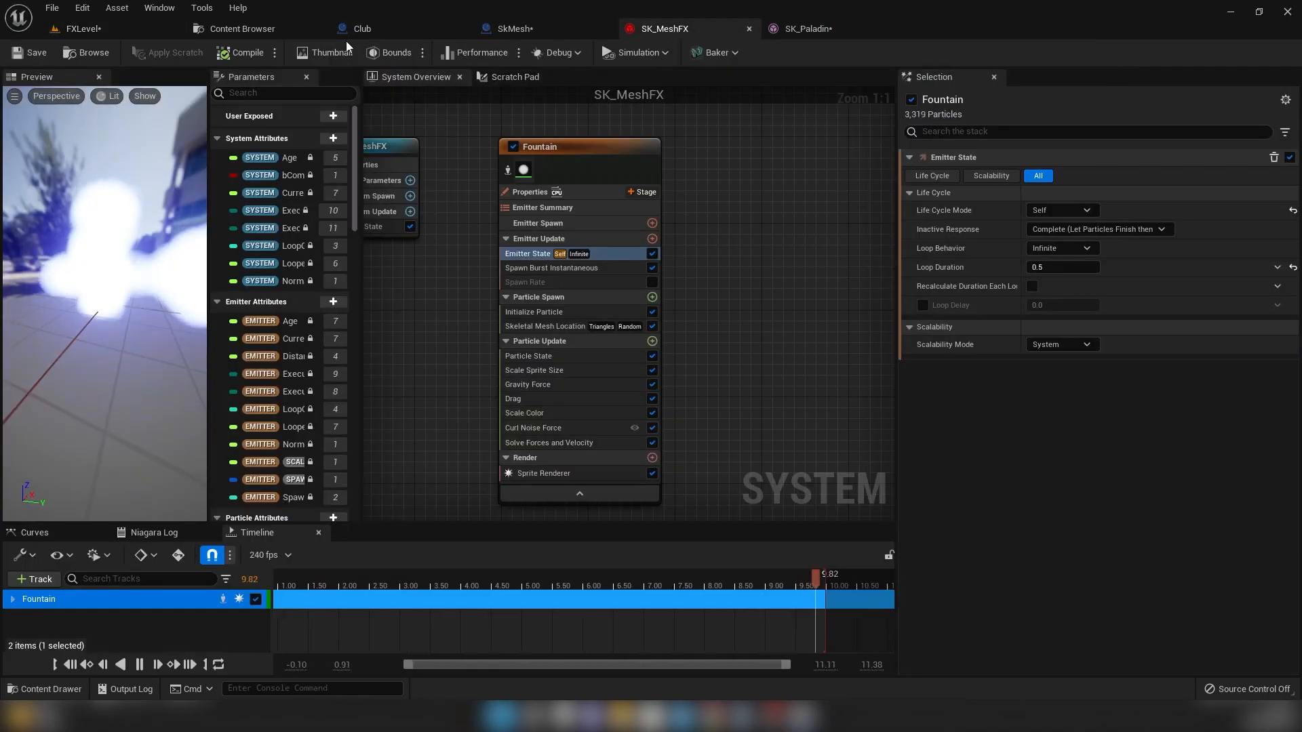
{"action": "left_click", "coordinate": [90, 51]}
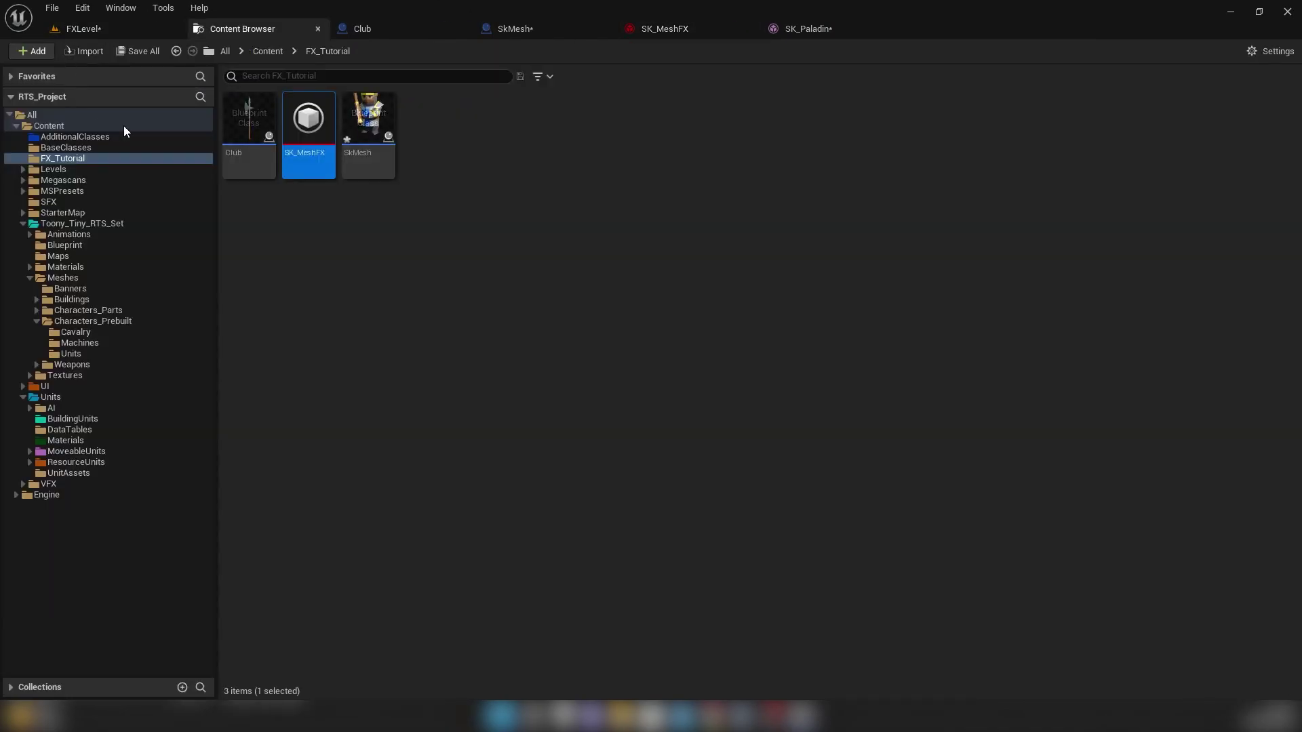
{"action": "right_click", "coordinate": [313, 150]}
{"action": "left_click", "coordinate": [411, 210]}
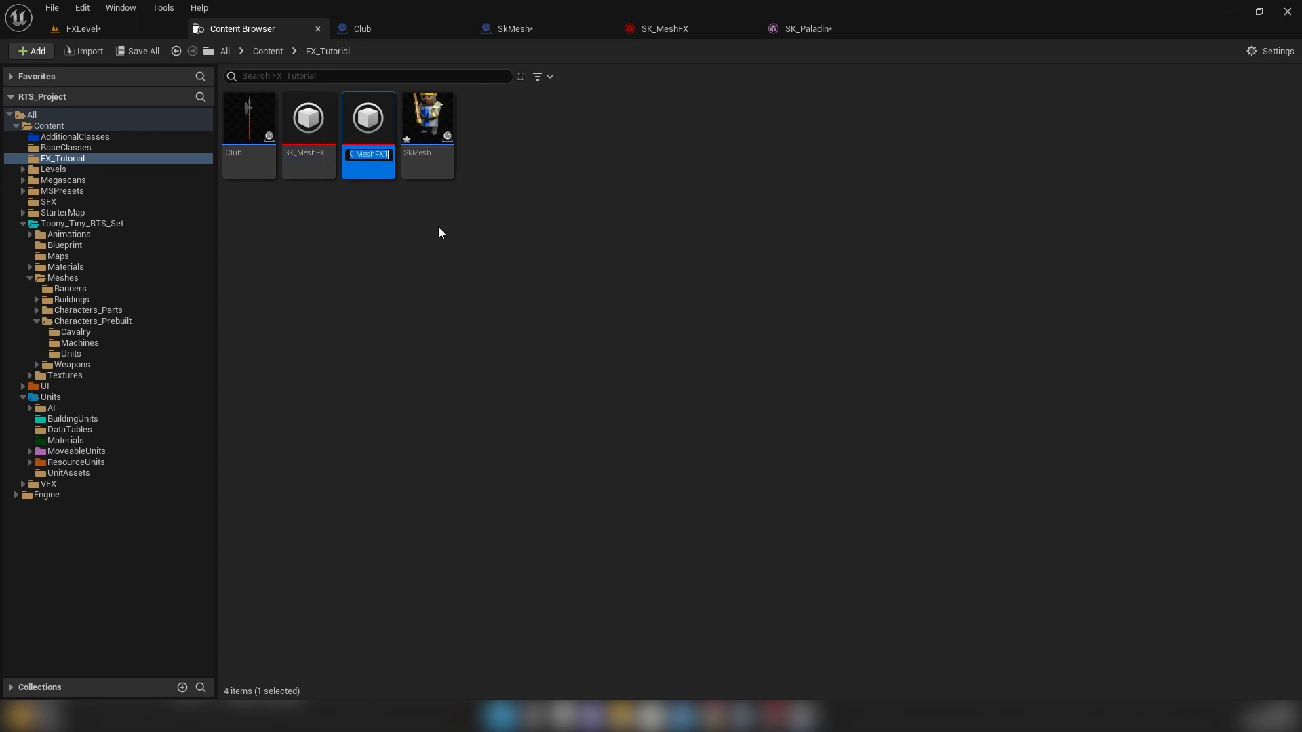
{"action": "type", "text": "Stati"}
{"action": "type", "text": "cMesh"}
{"action": "key", "text": "Return"}
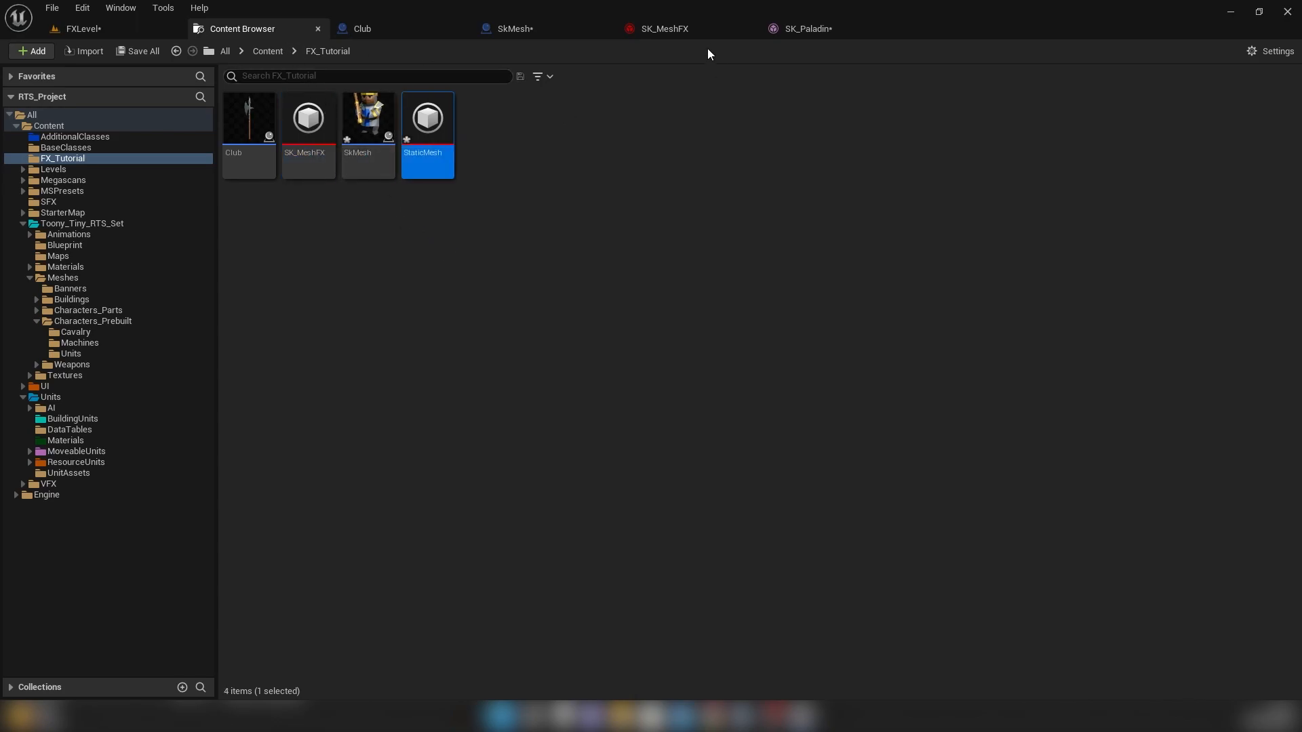
{"action": "left_click", "coordinate": [692, 28]}
- Set Skeletal Mesh Location's Source Mode to Source
{"action": "right_click_drag", "start_coordinate": [760, 280], "coordinate": [543, 292]}
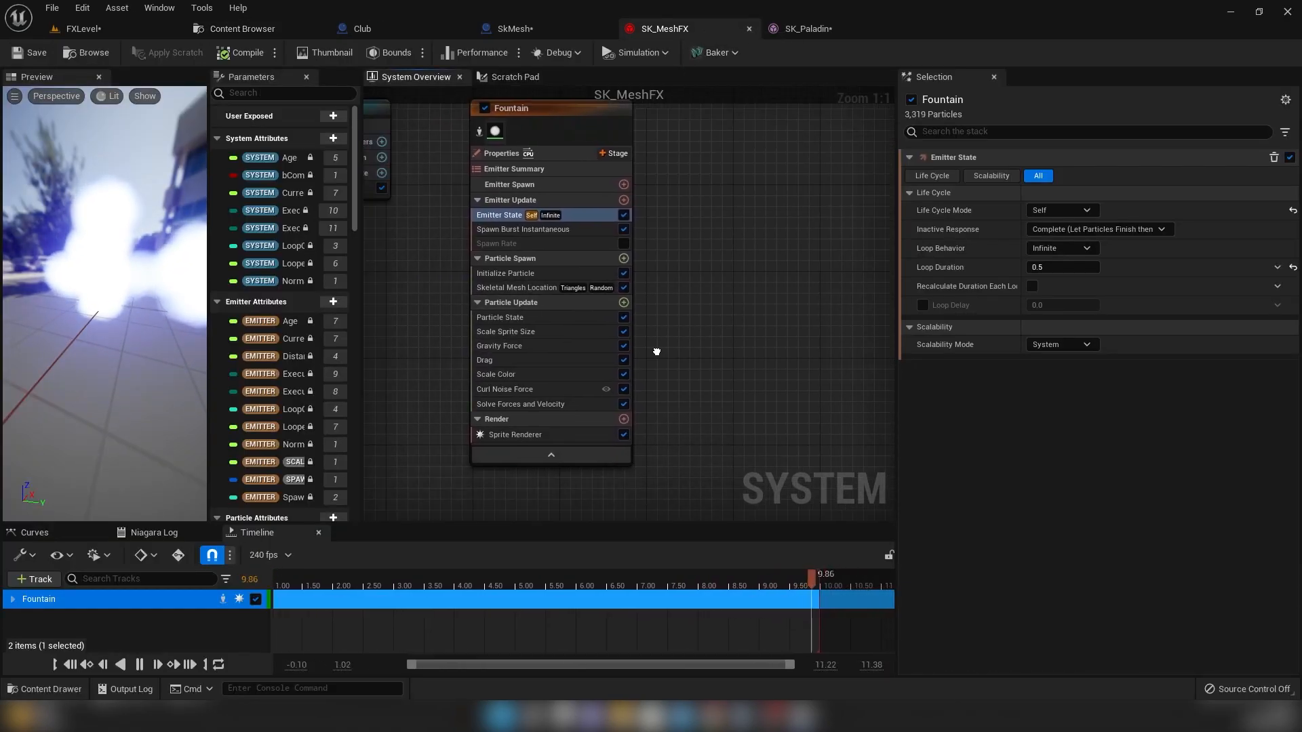
{"action": "left_click", "coordinate": [544, 289]}
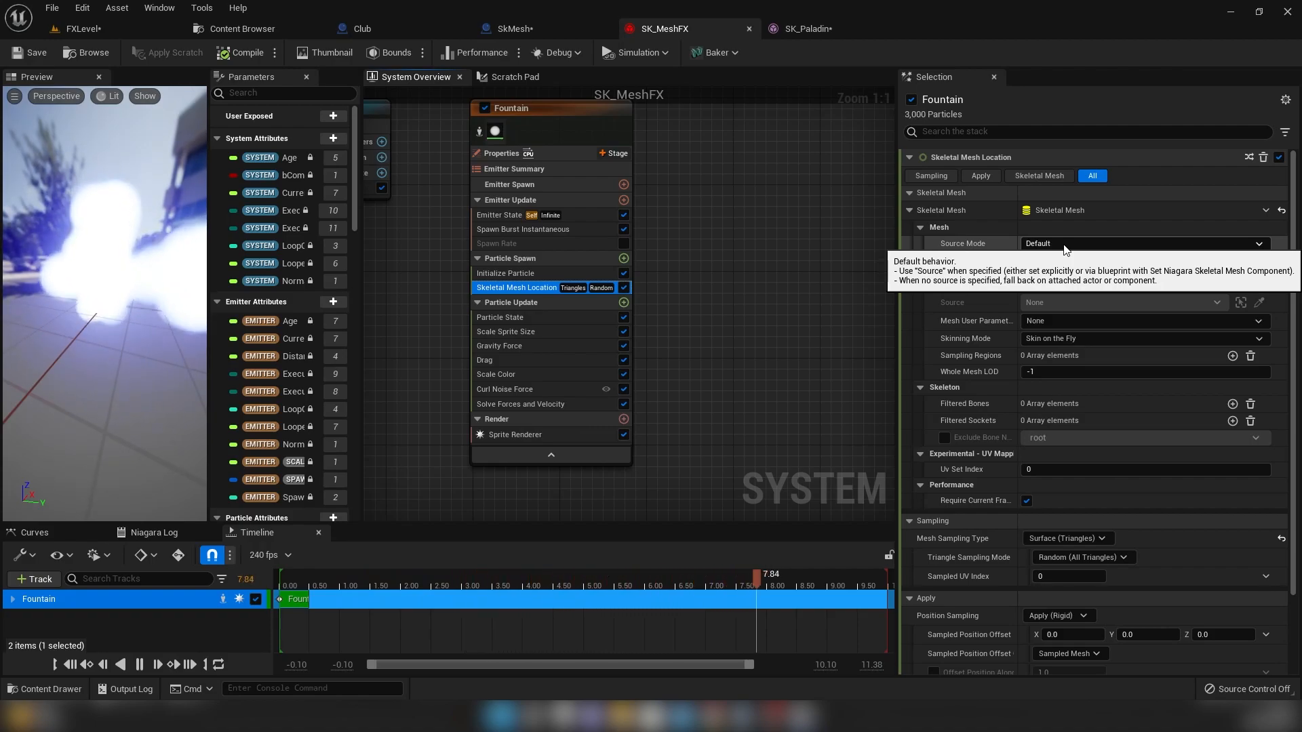
{"action": "left_click", "coordinate": [1063, 245]}
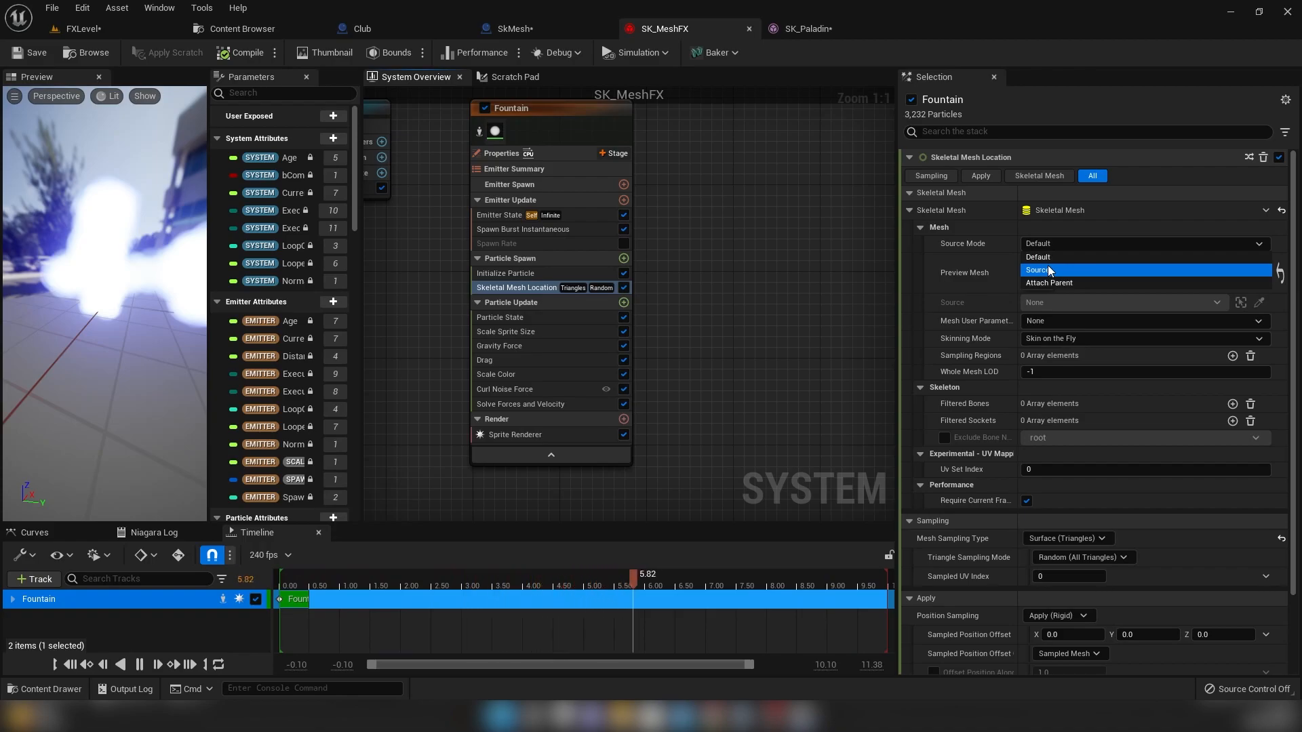
{"action": "left_click", "coordinate": [1049, 270]}
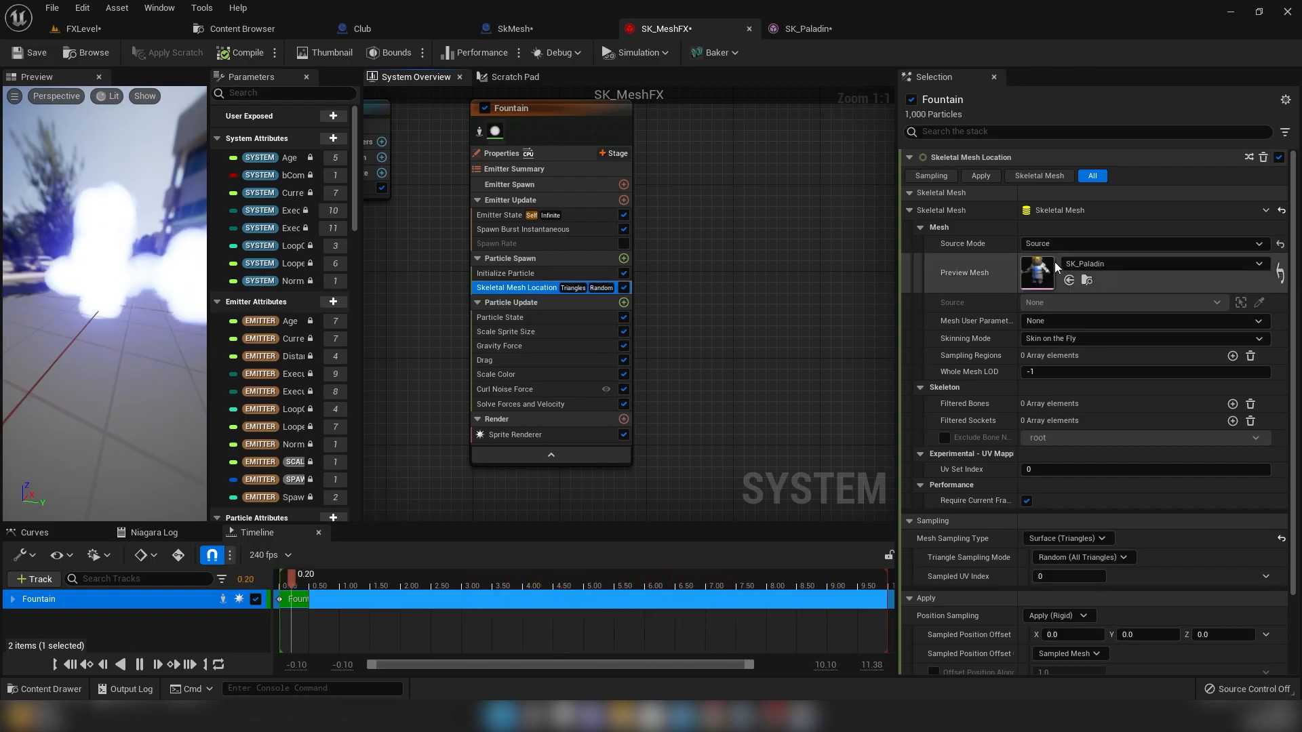
- Place MeshSpawn in the event graph feeding a Set Niagara Skeletal Mesh Component node
{"action": "left_click", "coordinate": [513, 29]}
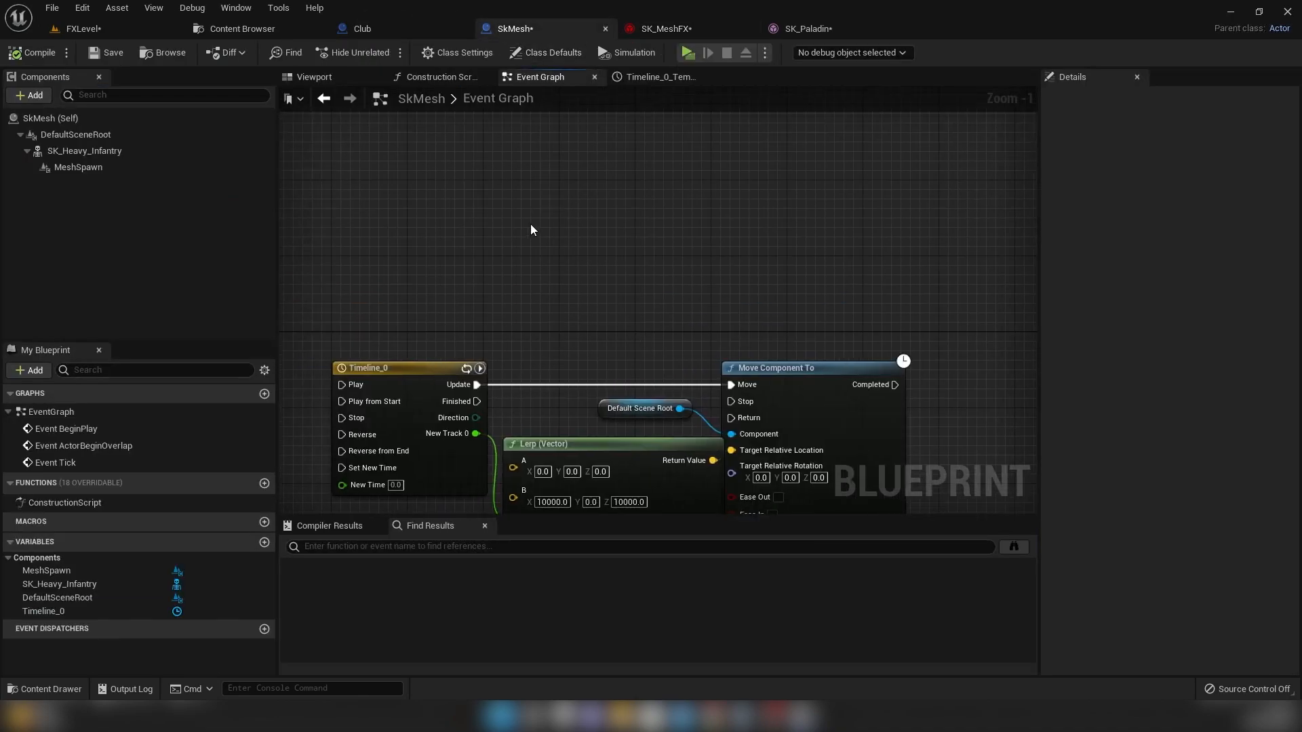
{"action": "right_click", "coordinate": [530, 224]}
{"action": "left_click", "coordinate": [399, 200]}
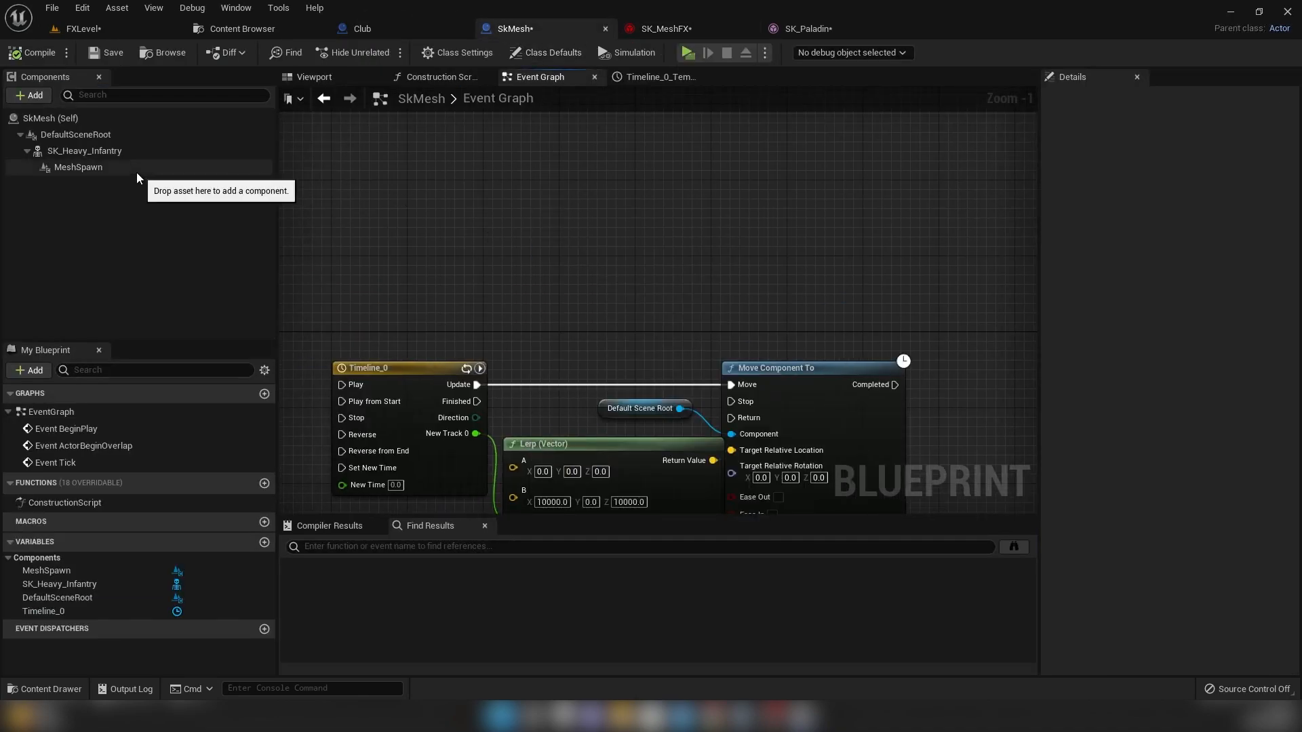
{"action": "mouse_move", "coordinate": [135, 176]}
{"action": "left_mouse_down"}
{"action": "mouse_move", "coordinate": [521, 243]}
{"action": "mouse_move", "coordinate": [629, 227]}
{"action": "left_mouse_up"}
{"action": "type", "text": "set skele"}
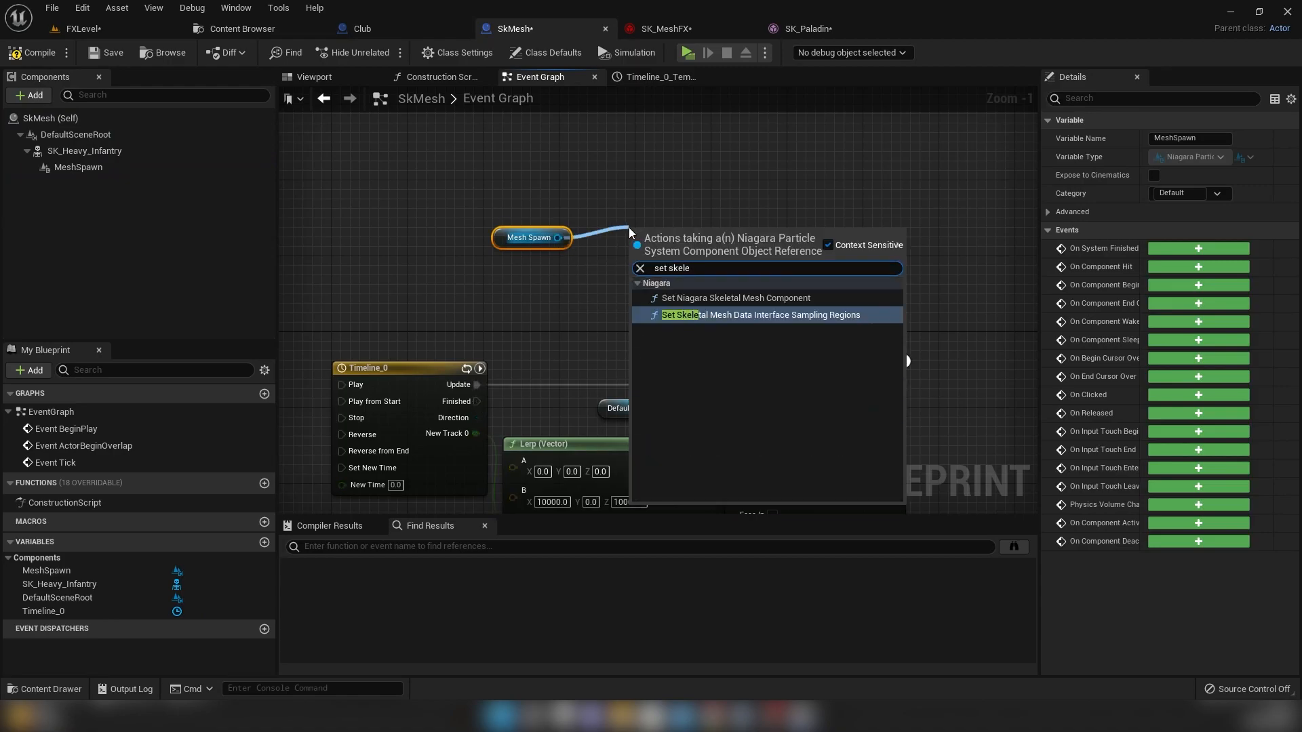
{"action": "left_click", "coordinate": [724, 298]}
{"action": "left_click_drag", "start_coordinate": [721, 236], "coordinate": [748, 188]}
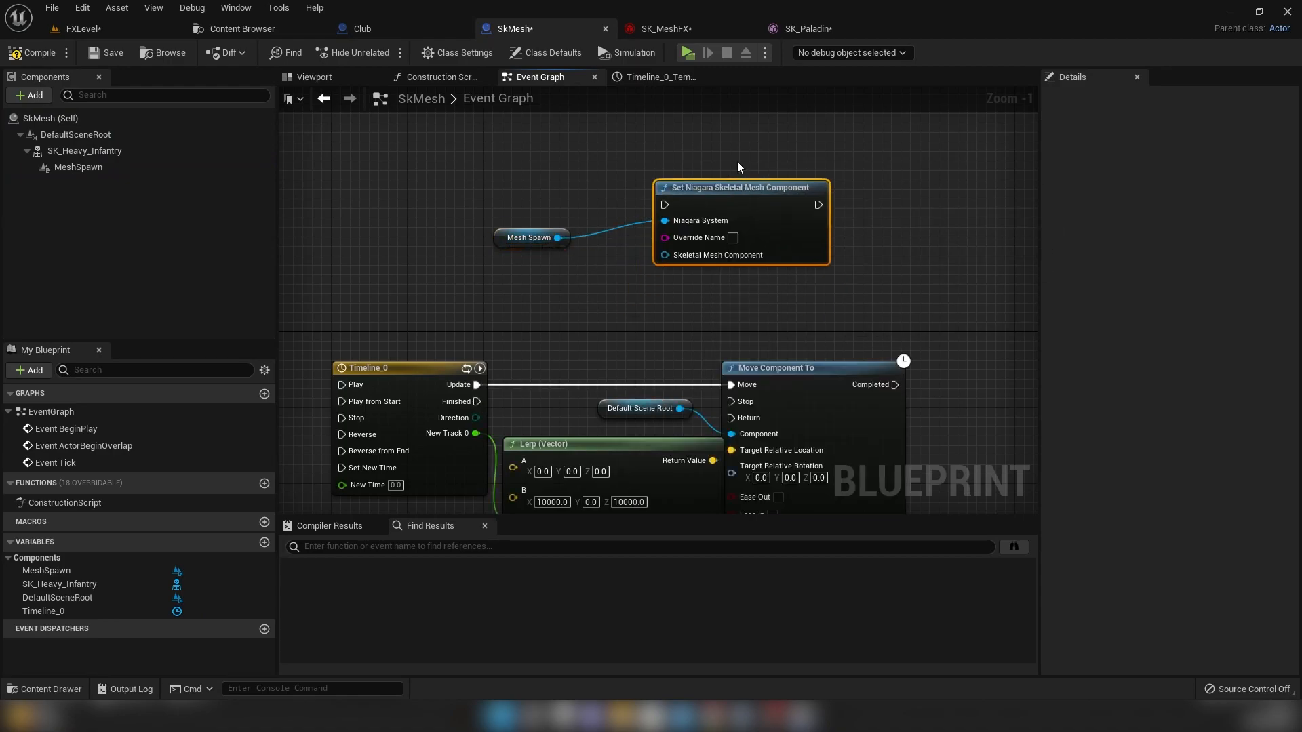
{"action": "right_click_drag", "start_coordinate": [616, 288], "coordinate": [693, 281]}
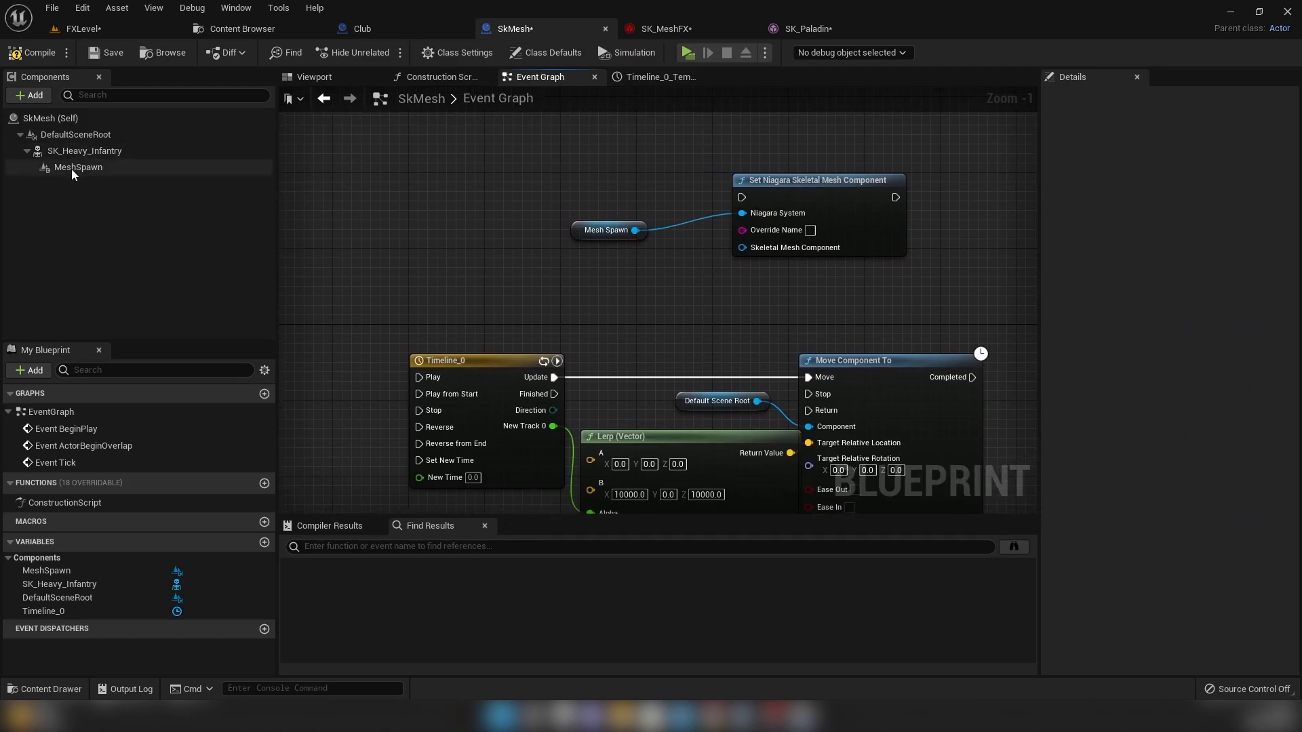
- Add a SkeletalMesh component and arrange its reference beside MeshSpawn in the graph
{"action": "left_click", "coordinate": [41, 98]}
{"action": "type", "text": "skele"}
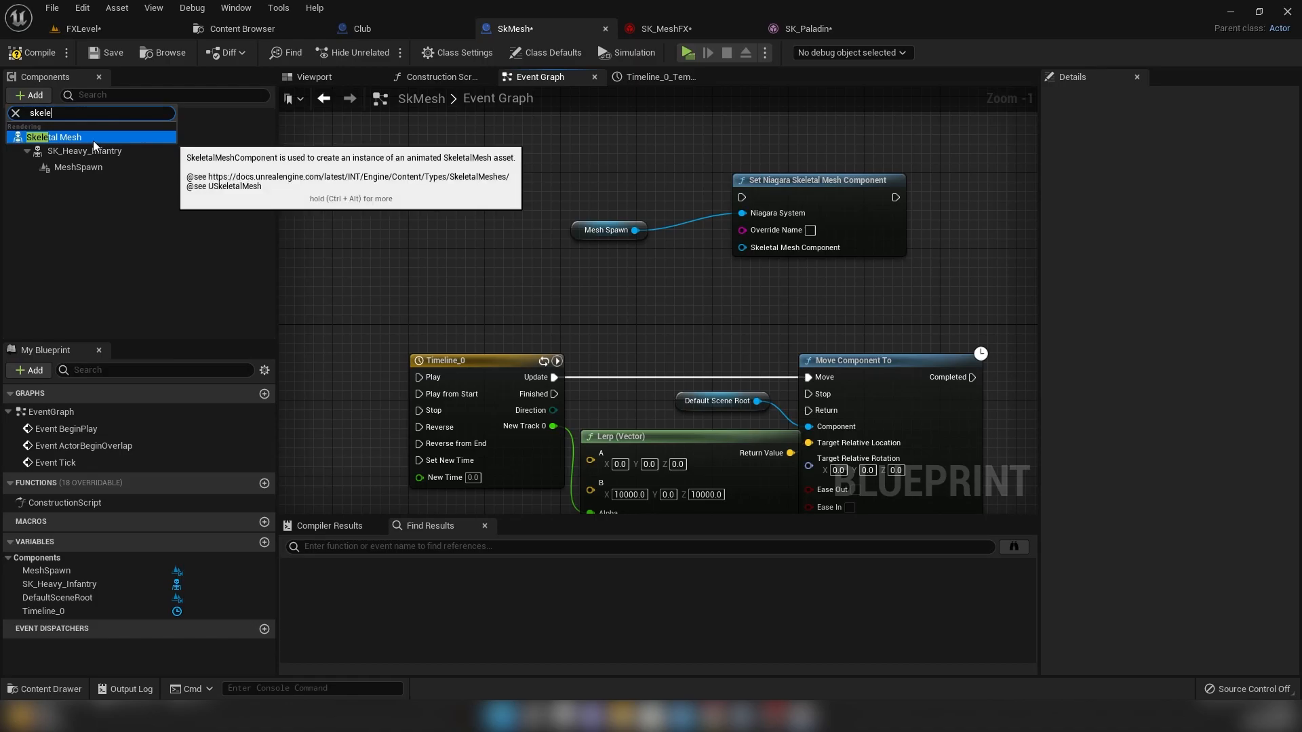
{"action": "left_click", "coordinate": [97, 135]}
{"action": "left_click", "coordinate": [77, 252]}
{"action": "left_click_drag", "start_coordinate": [88, 154], "coordinate": [588, 285]}
{"action": "left_click", "coordinate": [573, 189]}
{"action": "right_click_drag", "start_coordinate": [472, 211], "coordinate": [424, 284]}
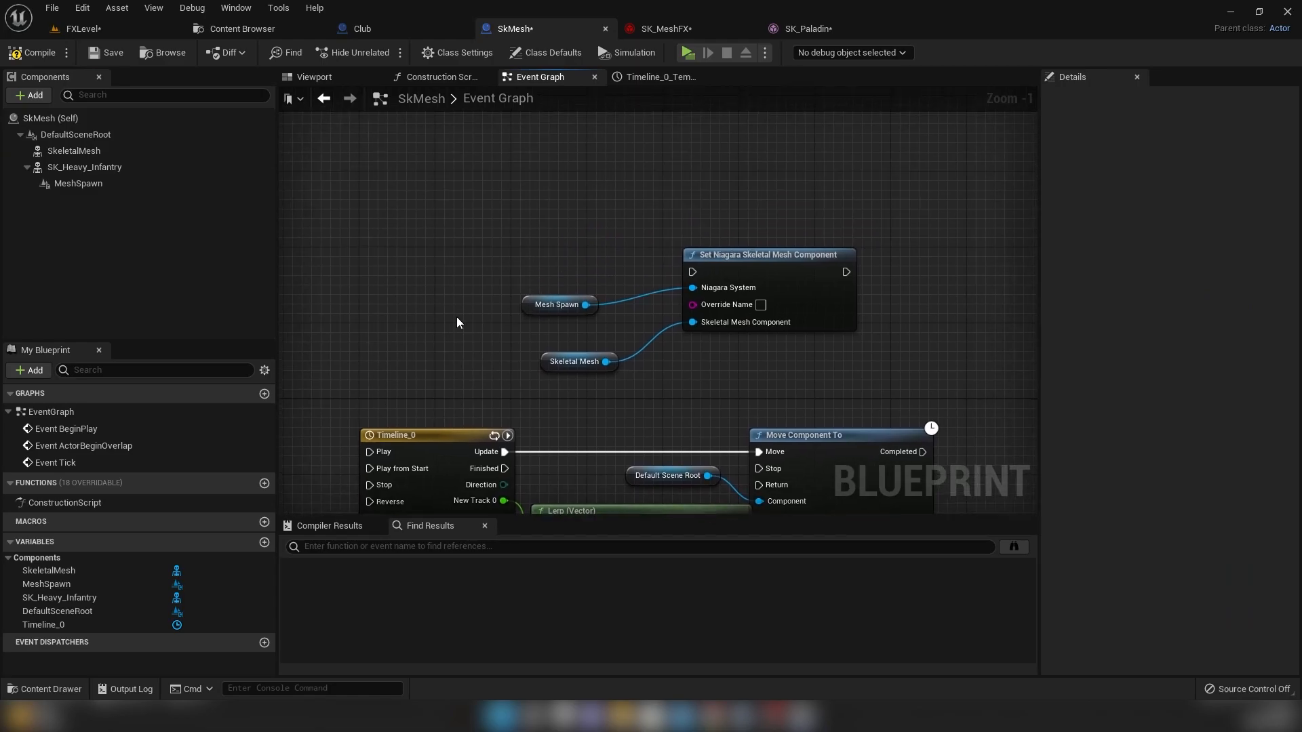
{"action": "left_click_drag", "start_coordinate": [529, 301], "coordinate": [549, 321]}
{"action": "left_click", "coordinate": [553, 268]}
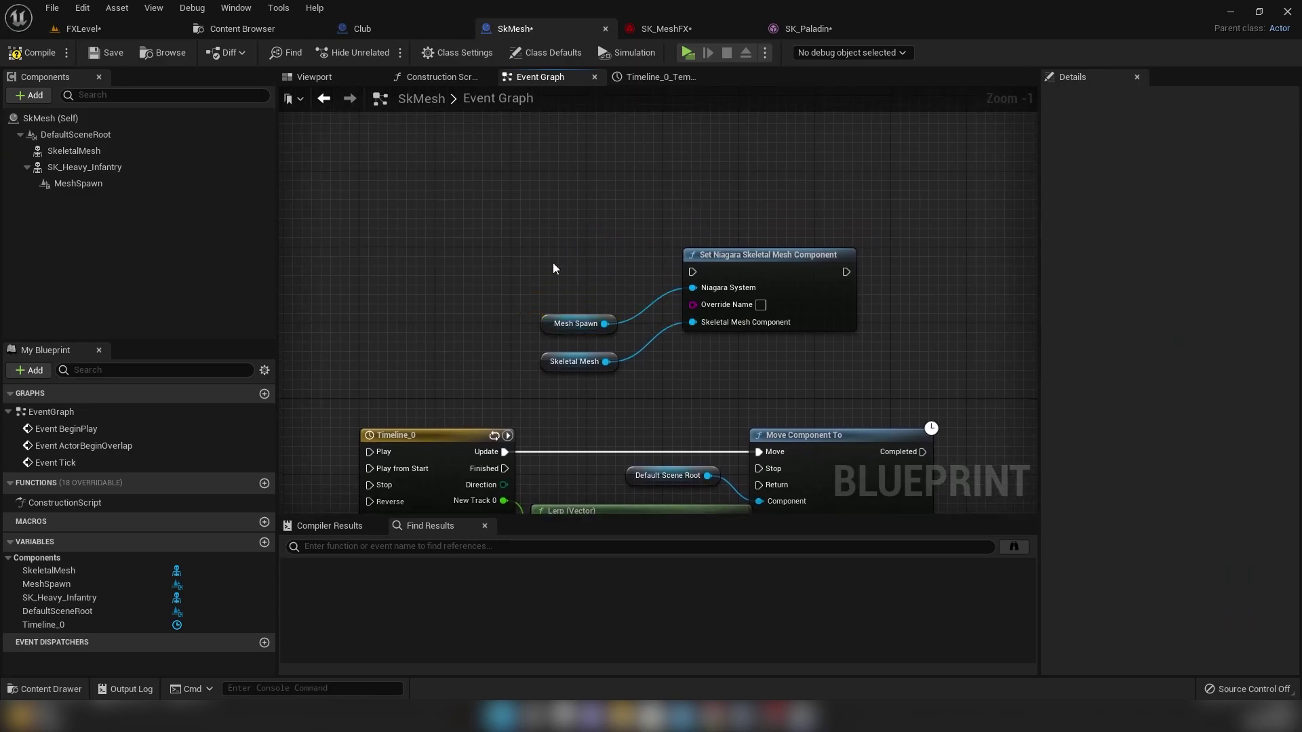
- Add an Activate node on MeshSpawn and chain it after Set Niagara Skeletal Mesh Component
{"action": "right_click", "coordinate": [430, 215]}
{"action": "type", "text": "mesh"}
{"action": "key", "text": "Escape"}
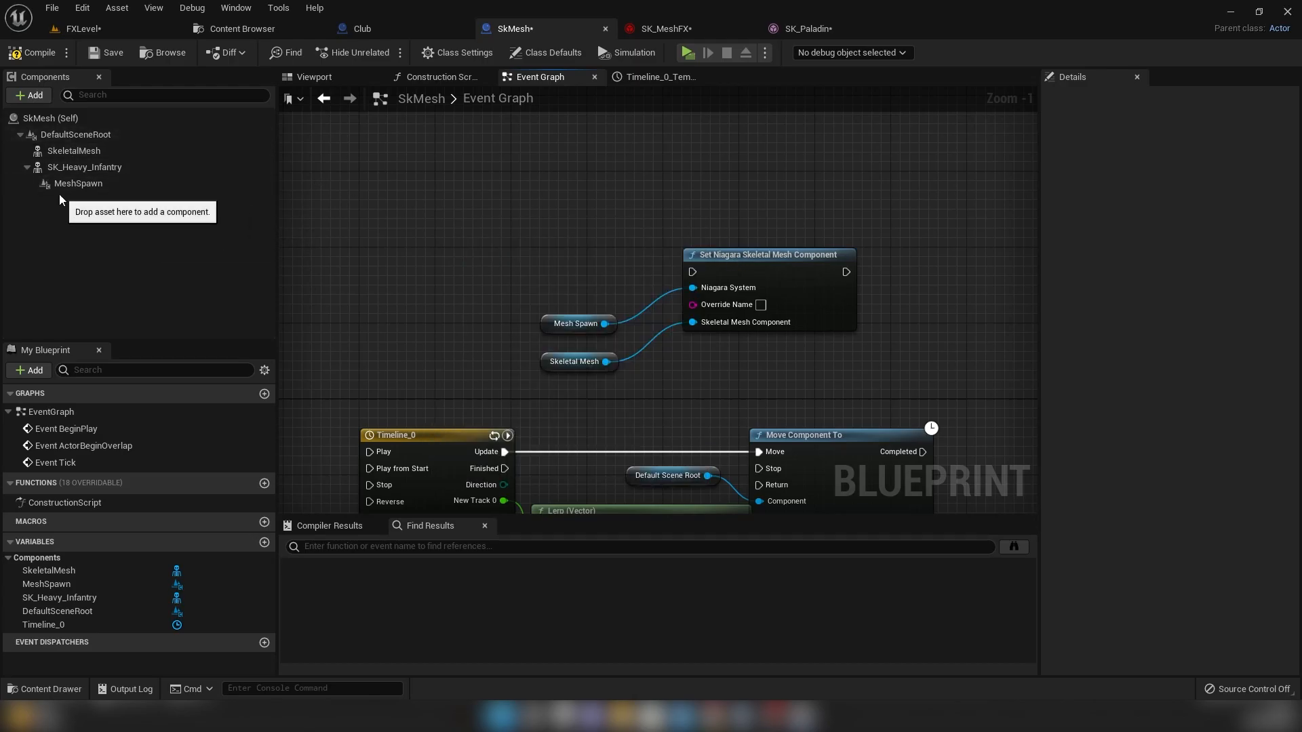
{"action": "left_click_drag", "start_coordinate": [77, 183], "coordinate": [497, 258]}
{"action": "type", "text": "activa"}
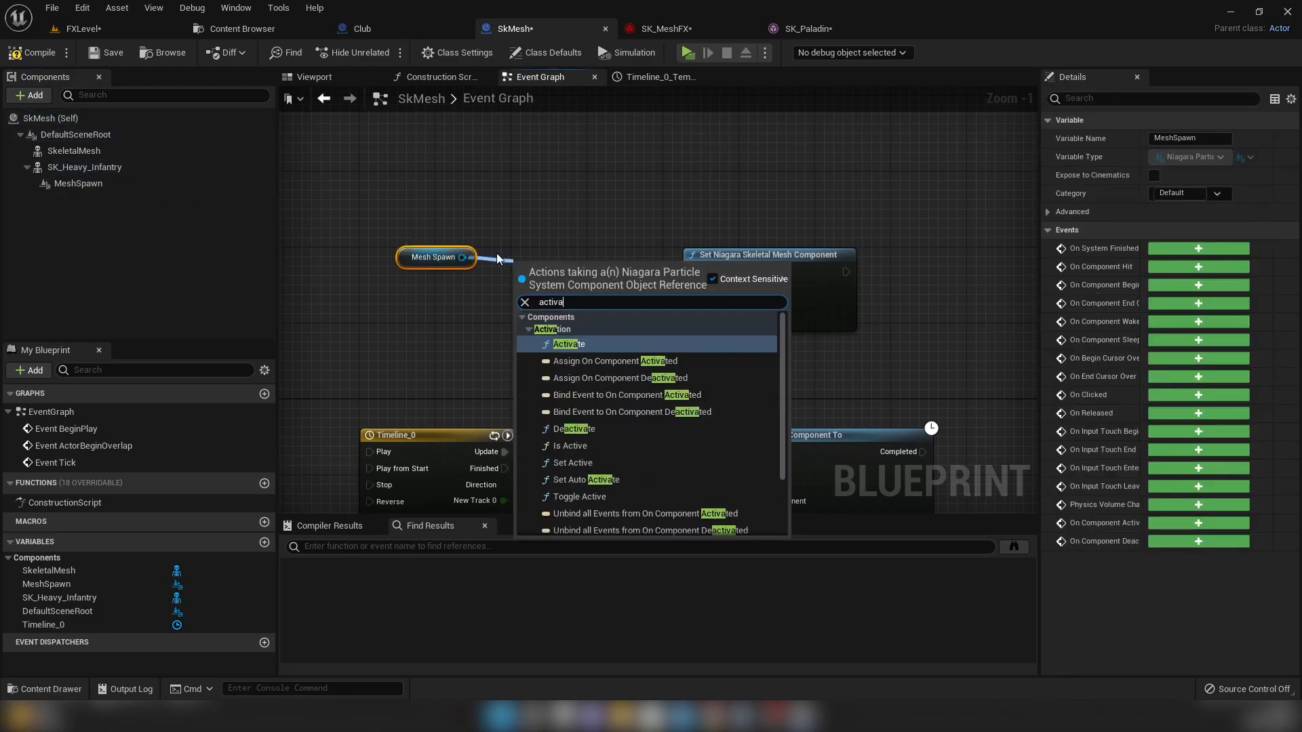
{"action": "type", "text": "te"}
{"action": "left_click", "coordinate": [576, 344]}
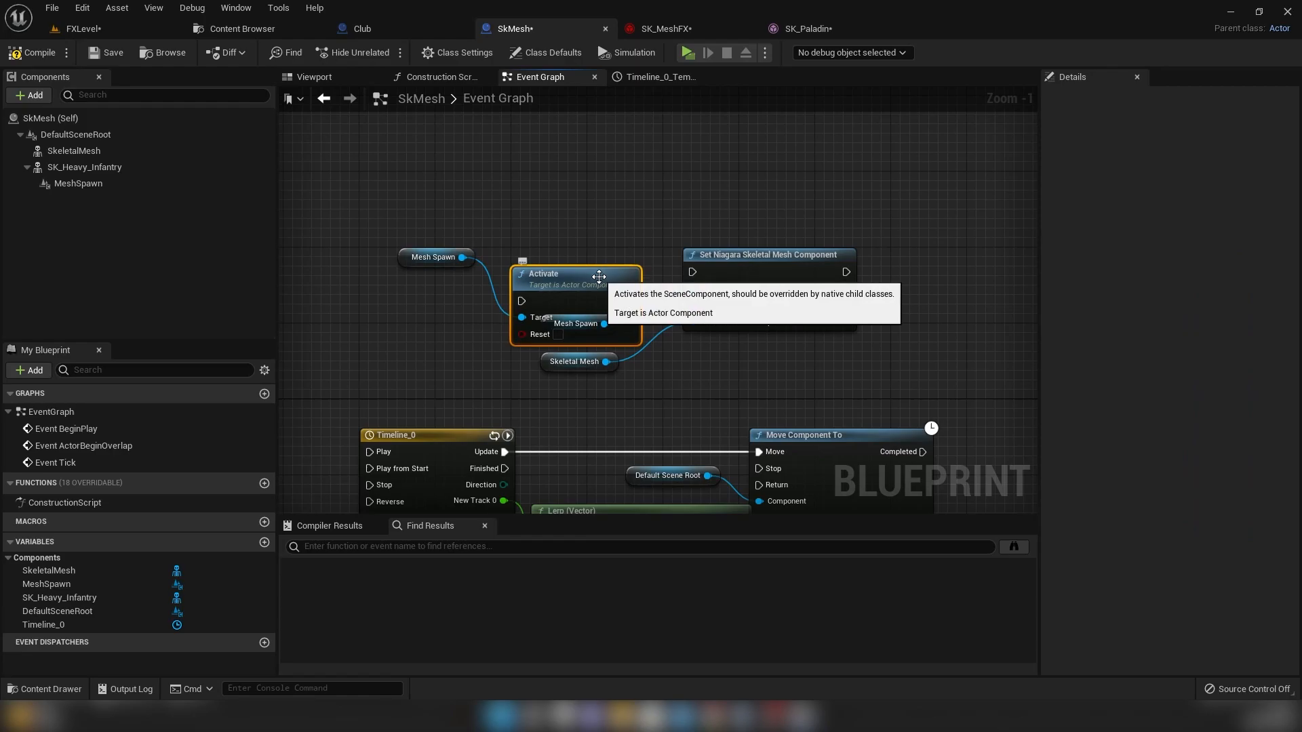
{"action": "left_click_drag", "start_coordinate": [576, 341], "coordinate": [676, 246]}
{"action": "left_click_drag", "start_coordinate": [610, 218], "coordinate": [979, 228]}
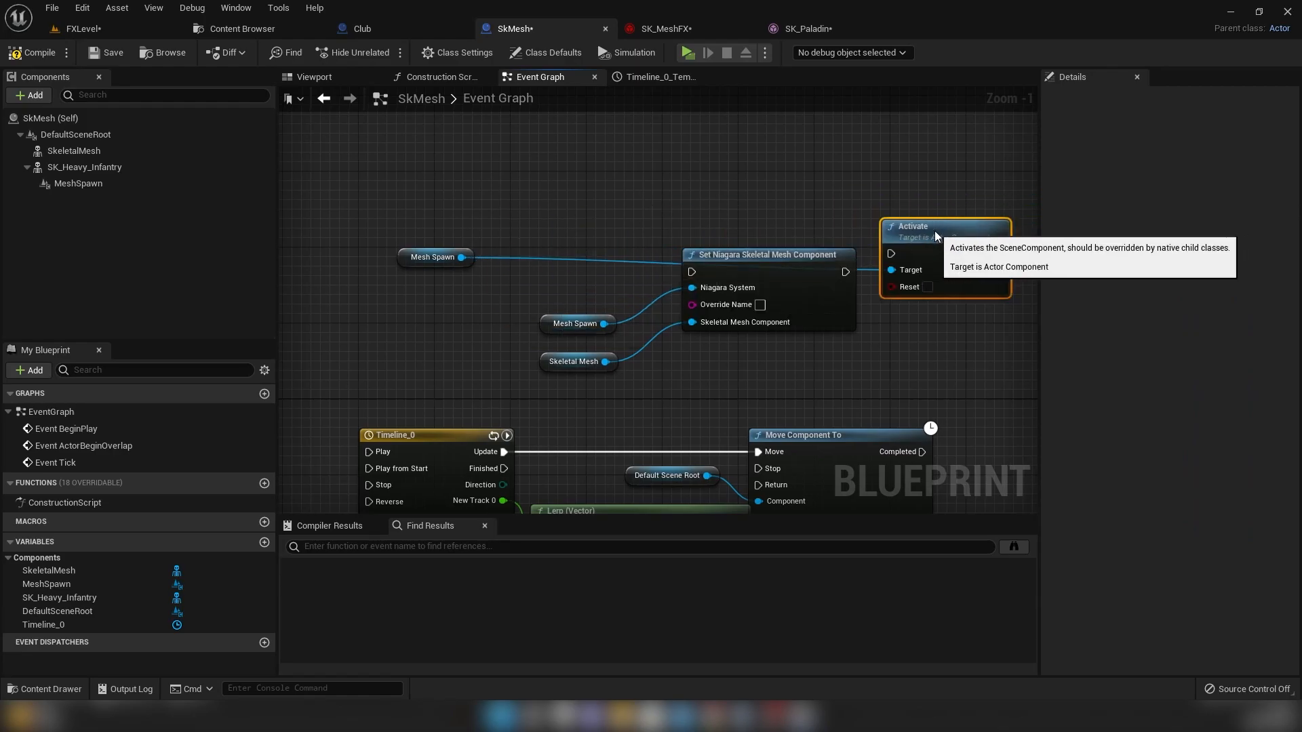
{"action": "mouse_move", "coordinate": [905, 256]}
{"action": "left_mouse_down"}
{"action": "mouse_move", "coordinate": [881, 267]}
{"action": "mouse_move", "coordinate": [852, 240]}
{"action": "left_mouse_up"}
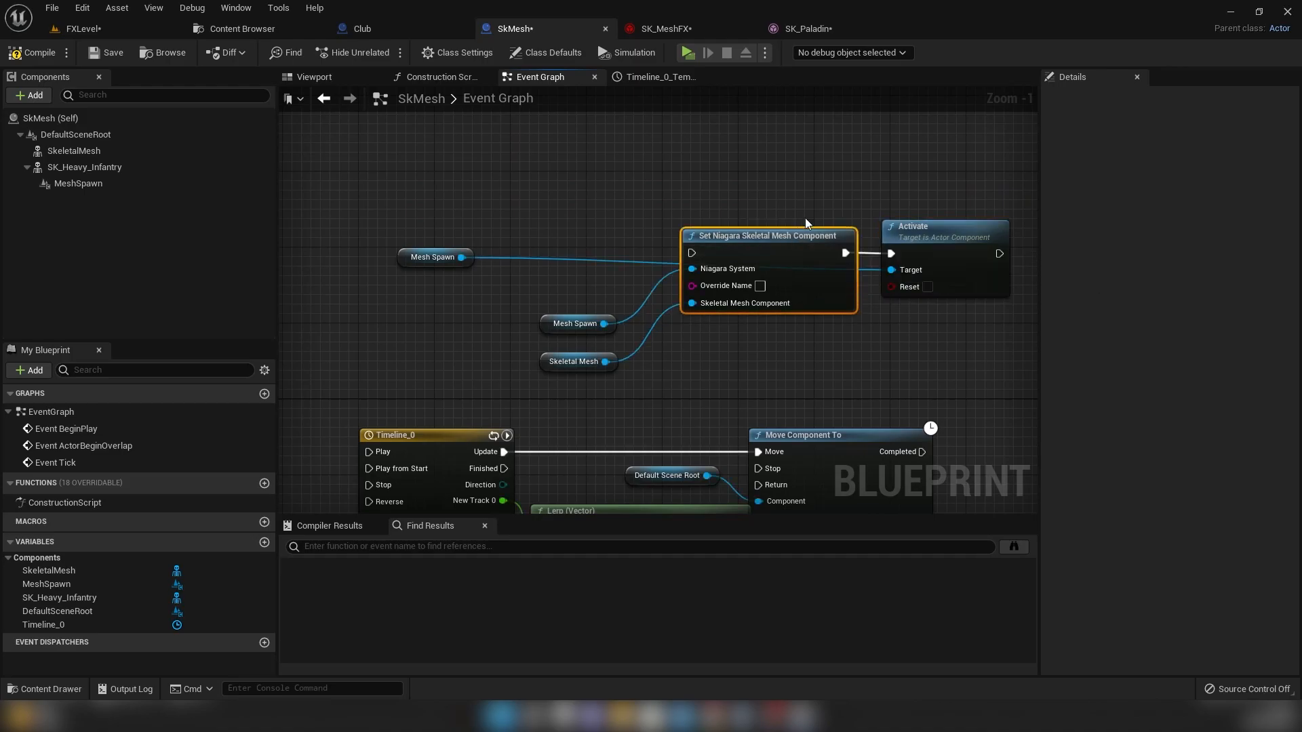
- Feed MeshSpawn into Activate's target and enable Reset
{"action": "left_click", "coordinate": [73, 156]}
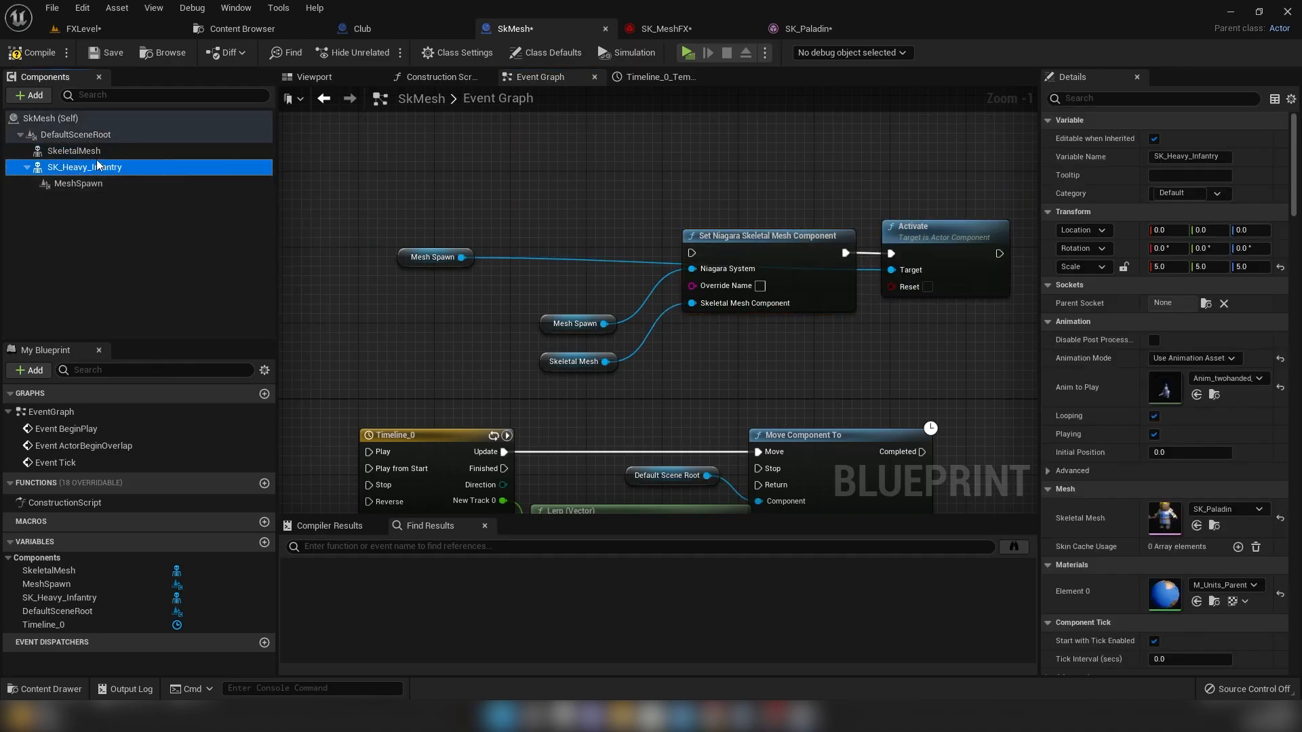
{"action": "left_click", "coordinate": [97, 153]}
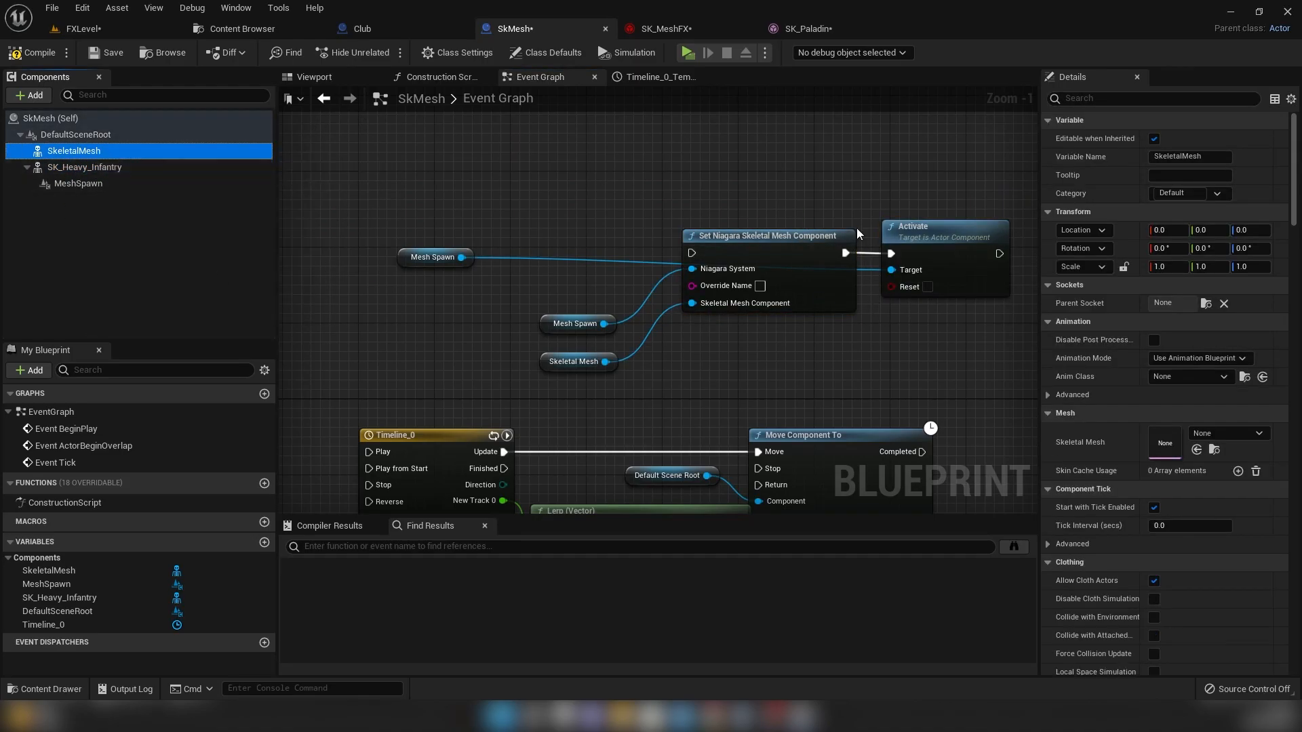
{"action": "left_click_drag", "start_coordinate": [413, 259], "coordinate": [699, 368]}
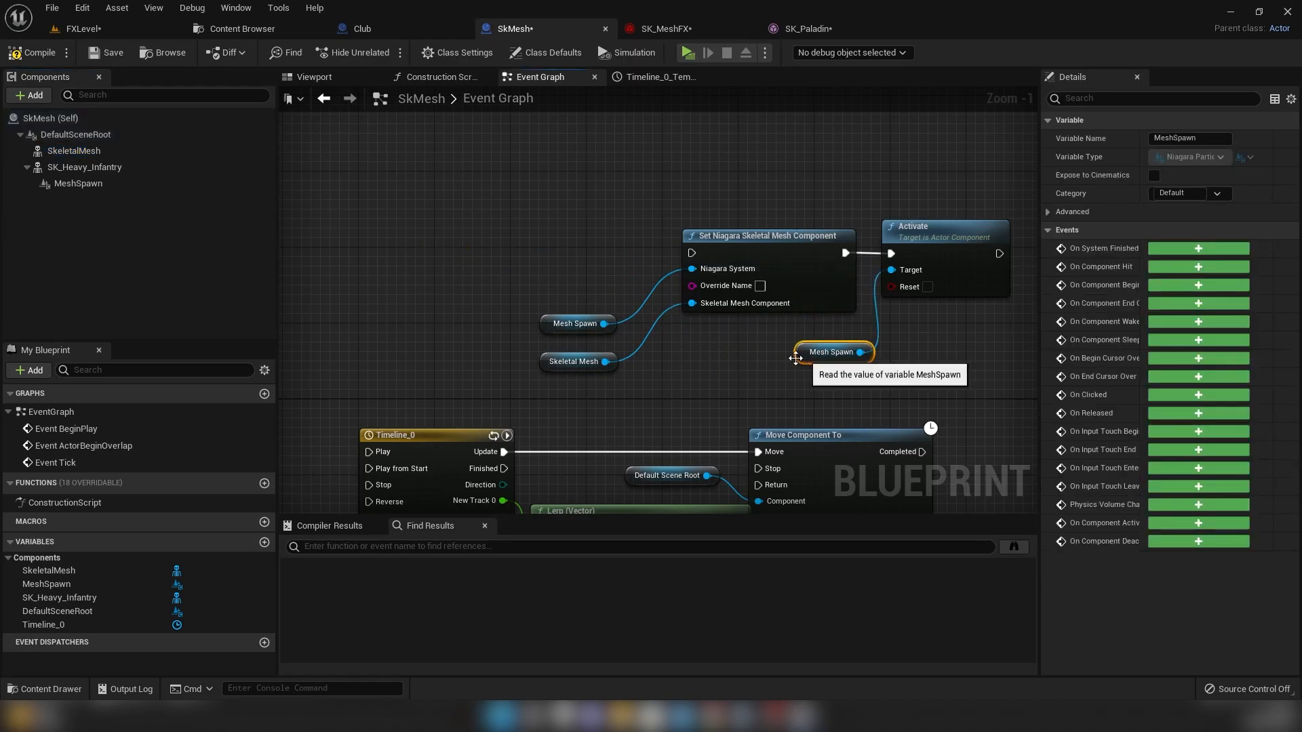
{"action": "left_click_drag", "start_coordinate": [494, 203], "coordinate": [777, 351]}
{"action": "left_click", "coordinate": [895, 286]}
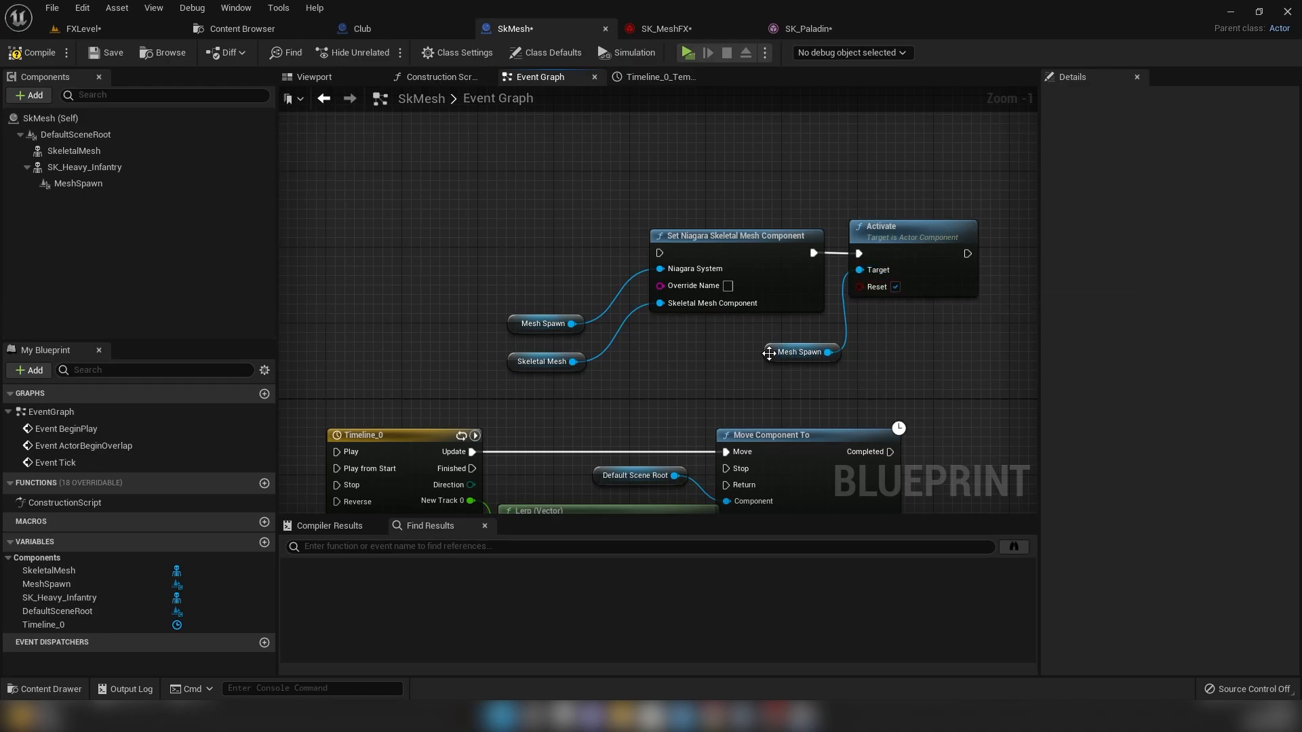
{"action": "left_click_drag", "start_coordinate": [770, 353], "coordinate": [750, 343]}
{"action": "left_click", "coordinate": [740, 387]}
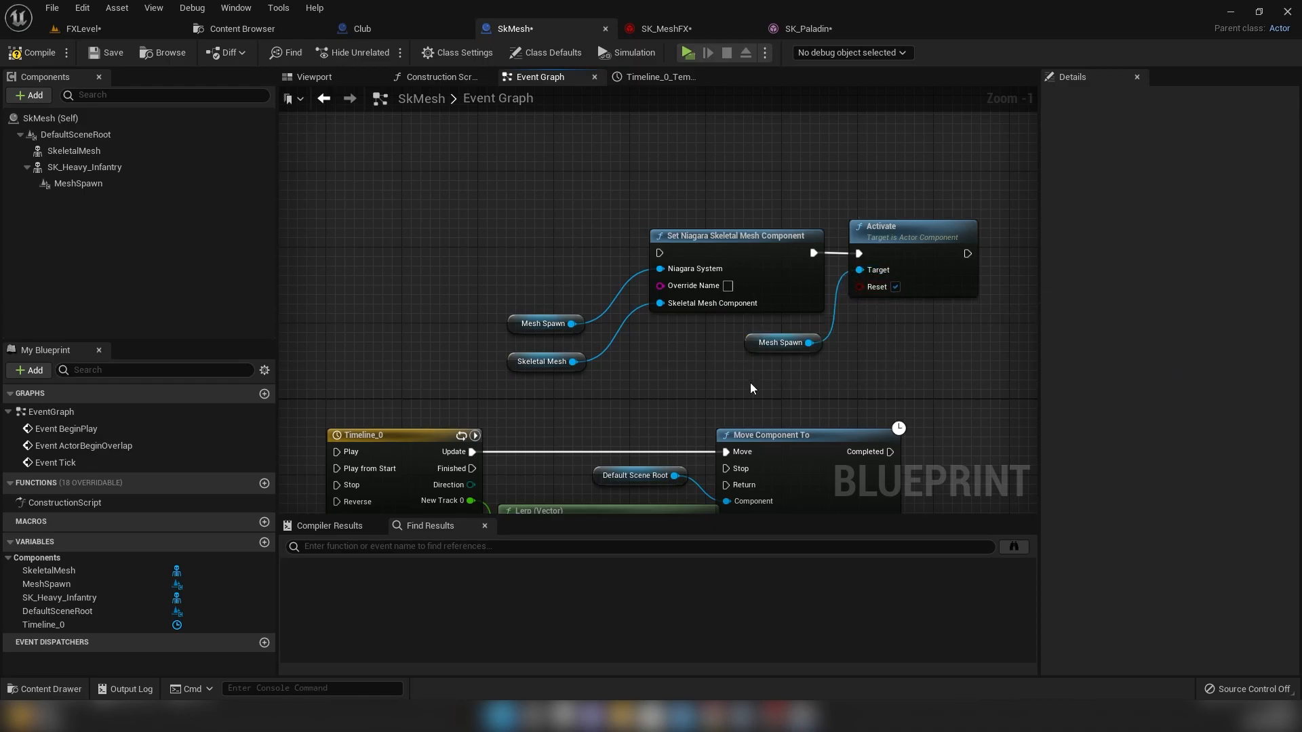
- Box-select the five upper setup nodes and delete them
{"action": "left_click_drag", "start_coordinate": [517, 234], "coordinate": [919, 364]}
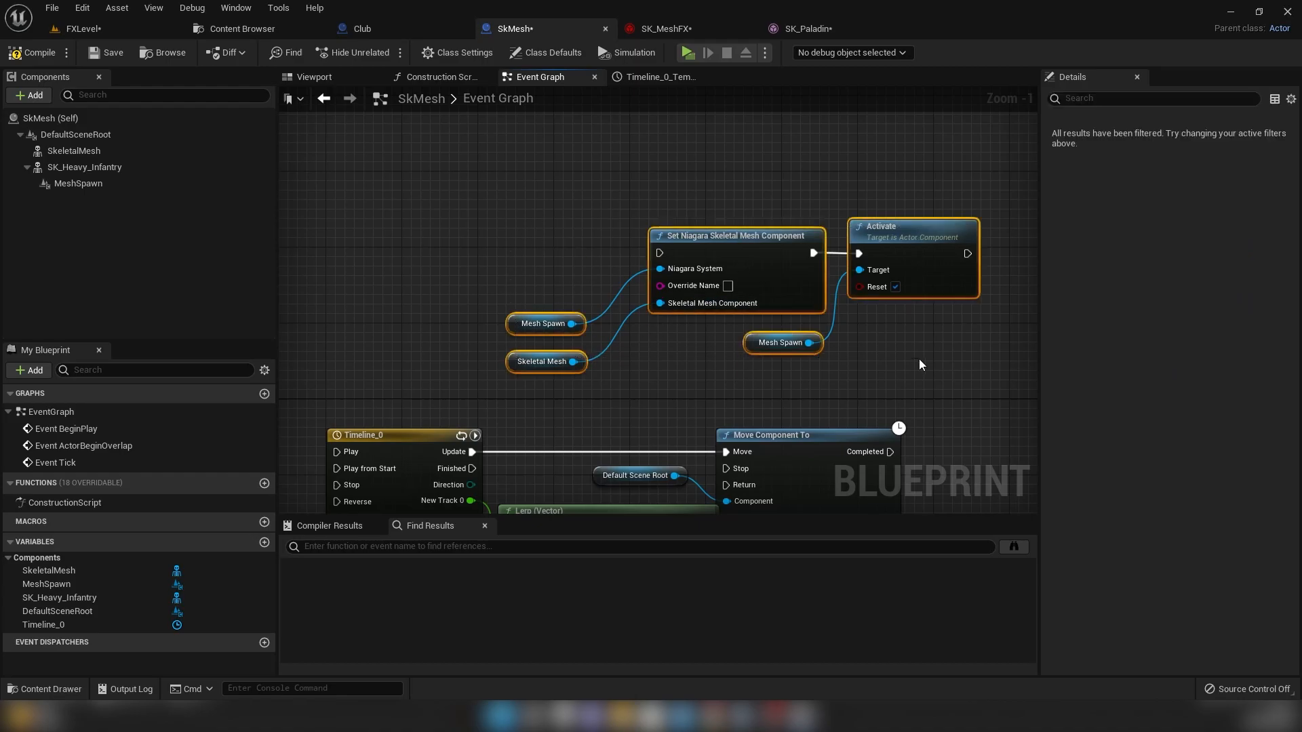
{"action": "key", "text": "Delete"}
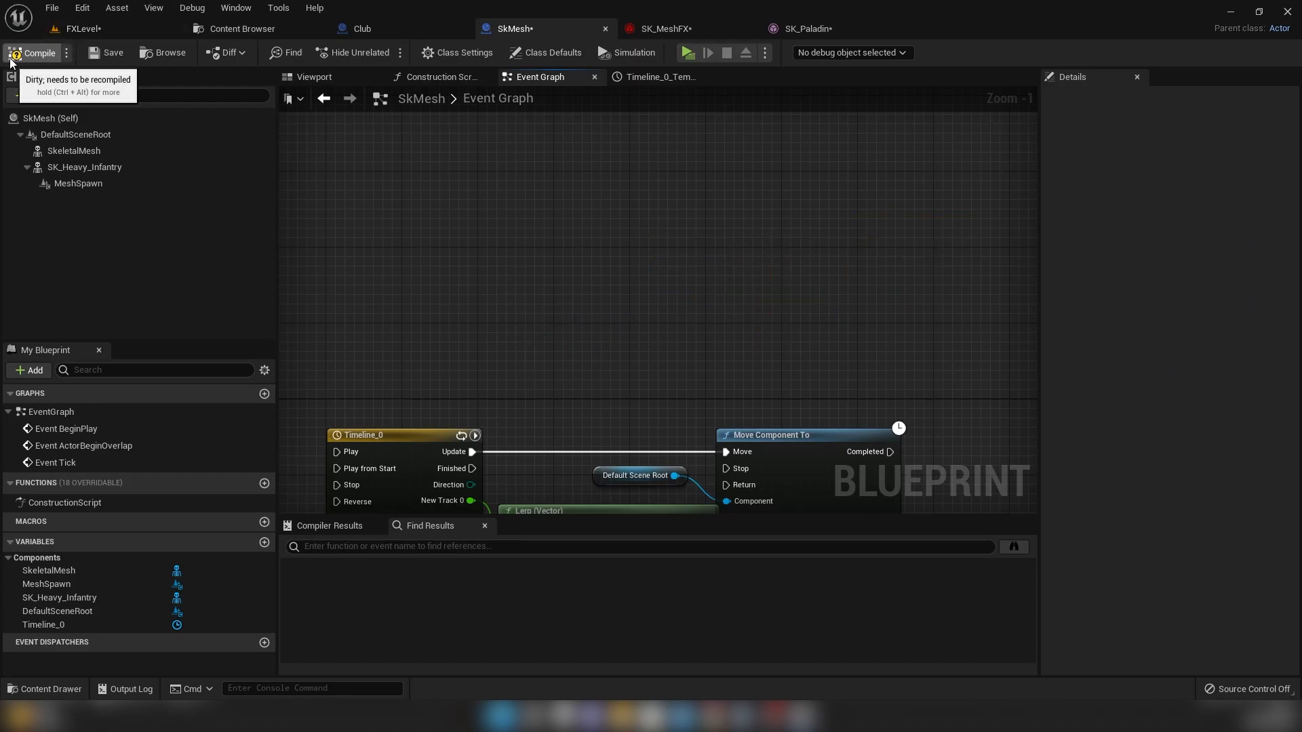
- Raise Curl Noise Force strength to 5000 and play-test the level
{"action": "left_click", "coordinate": [664, 29]}
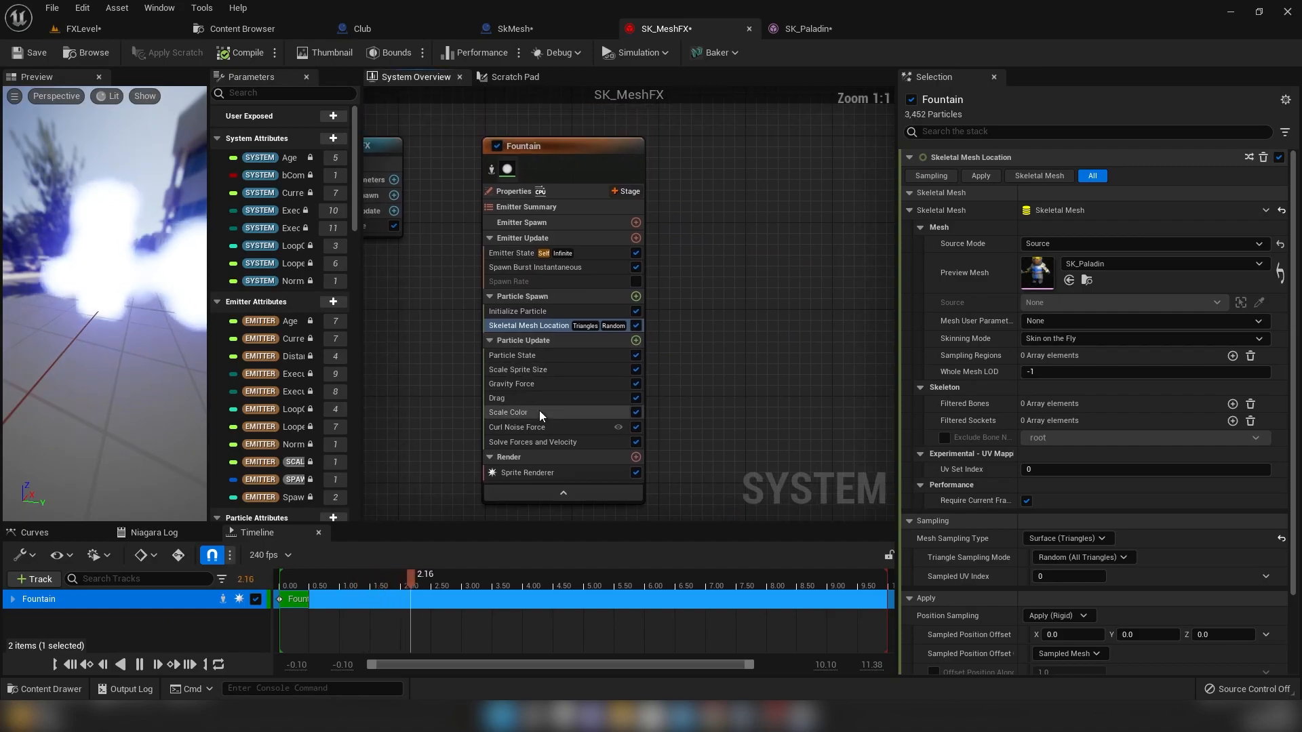
{"action": "left_click", "coordinate": [565, 429]}
{"action": "left_click", "coordinate": [1074, 176]}
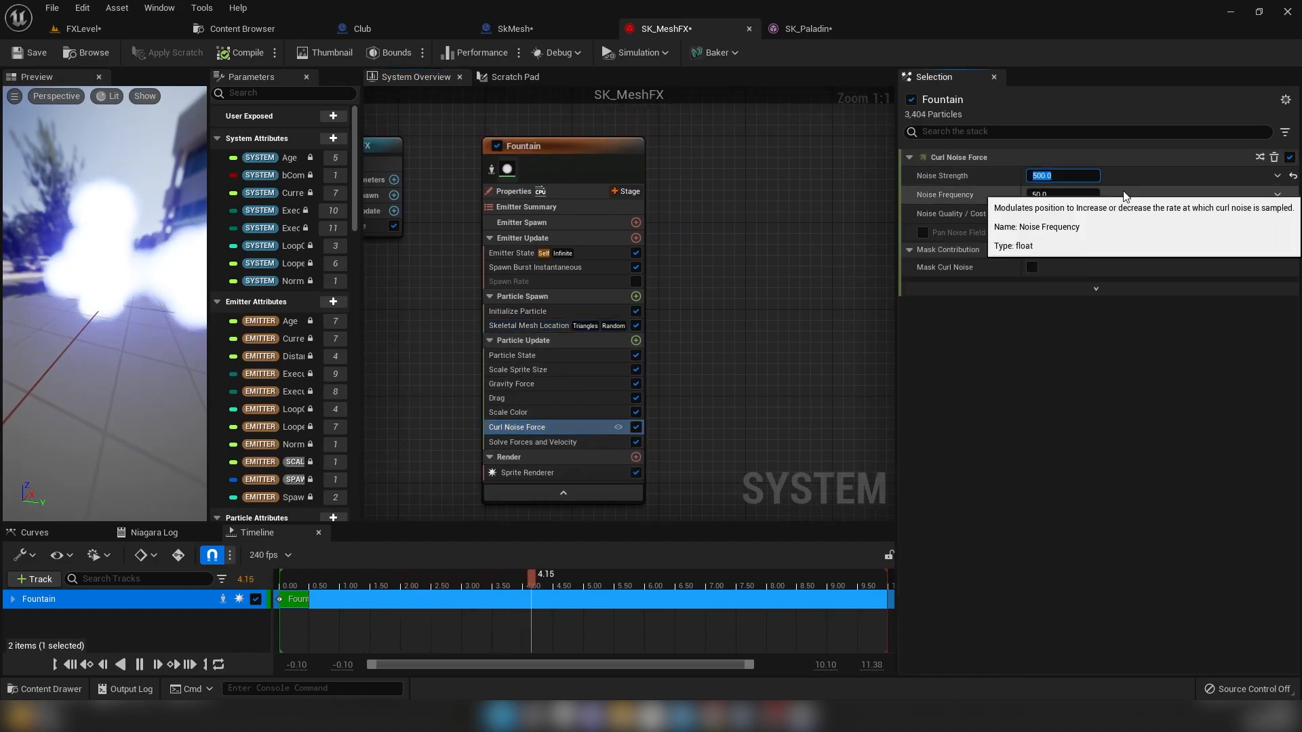
{"action": "type", "text": "5000"}
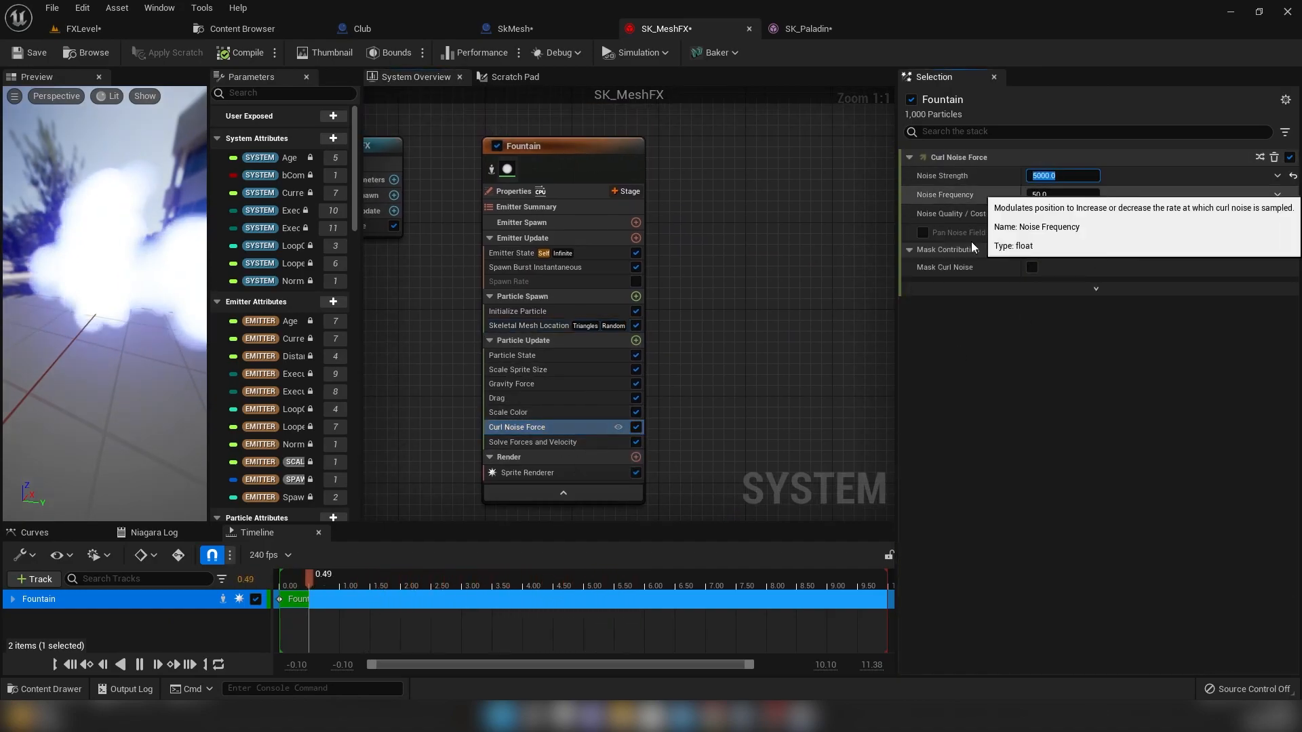
{"action": "left_click", "coordinate": [132, 34]}
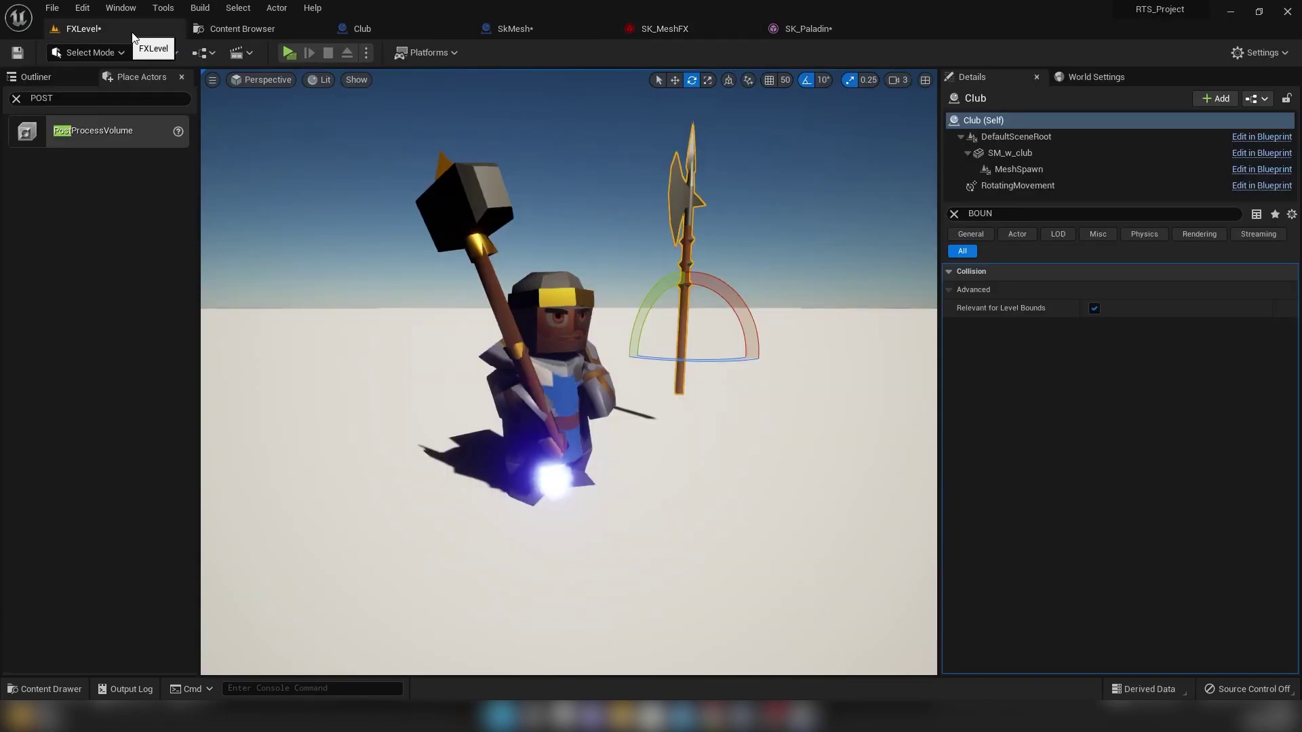
{"action": "left_click", "coordinate": [294, 58]}
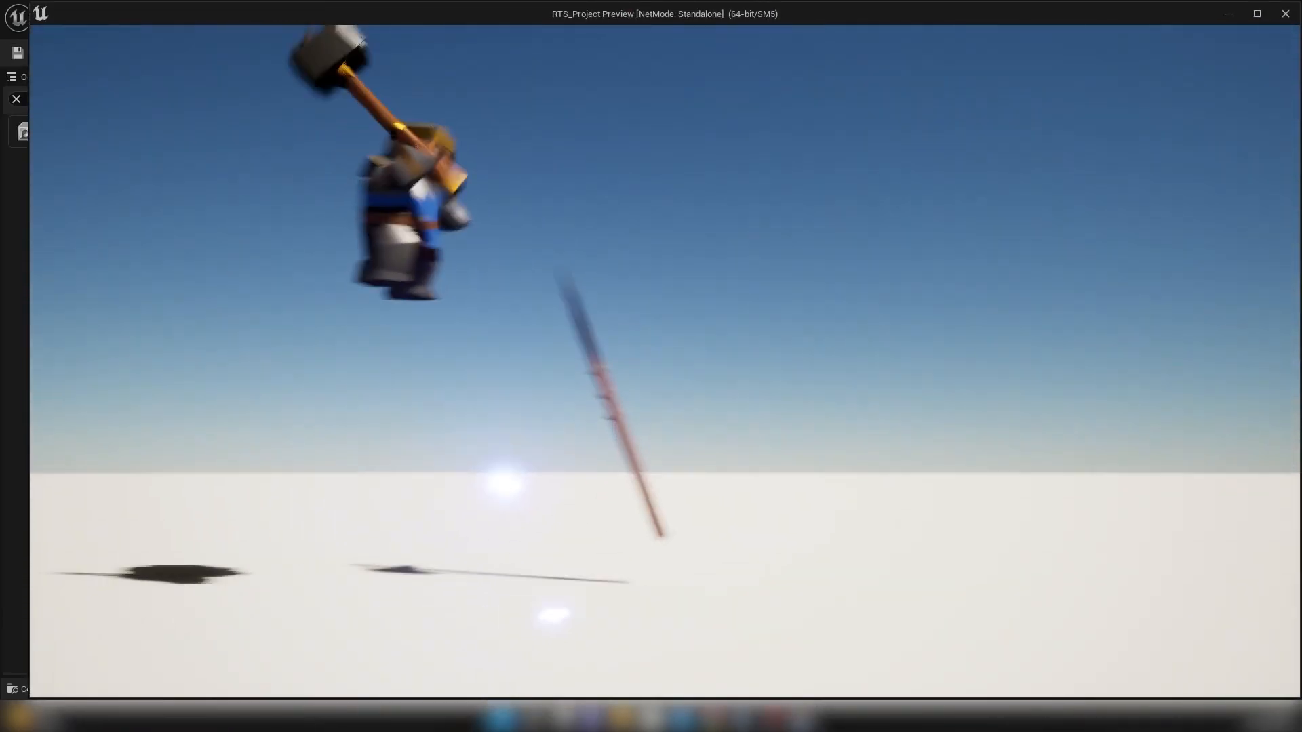
{"action": "key", "text": "Escape"}
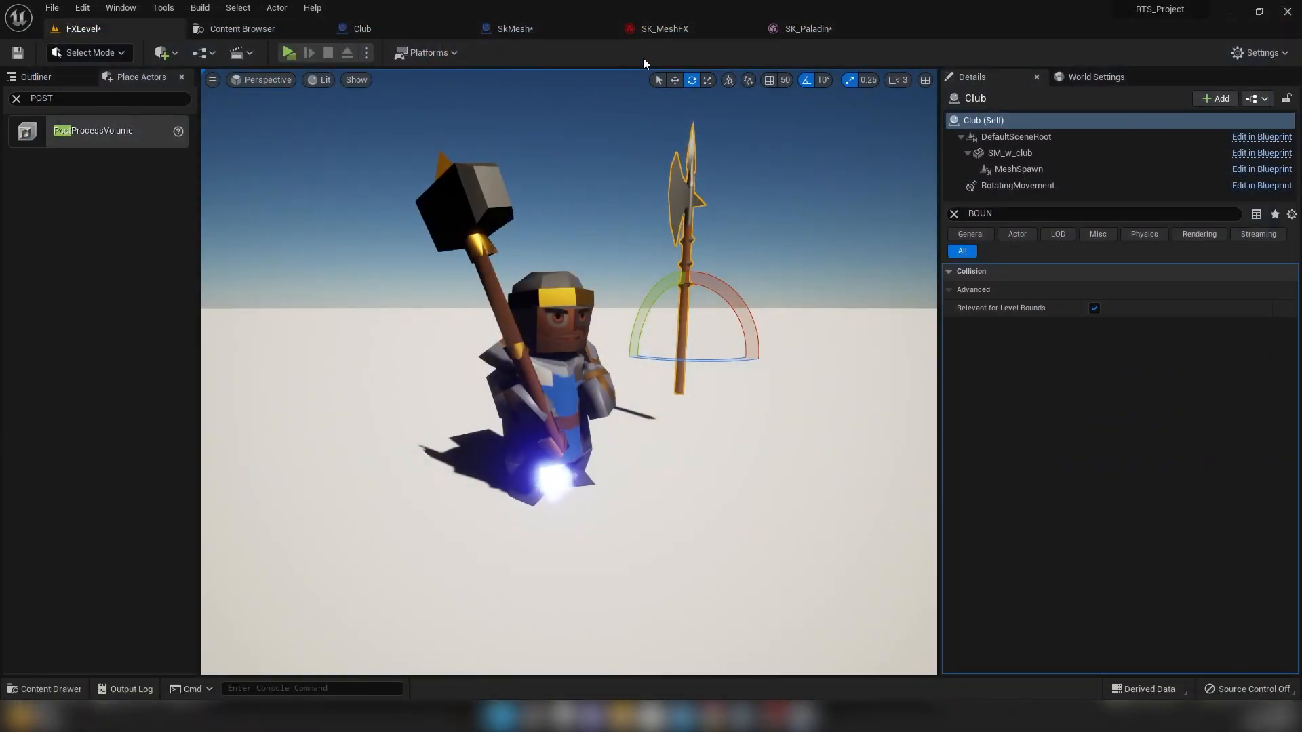
- Set Skeletal Mesh Location's Source Mode to Attach Parent
{"action": "left_click", "coordinate": [524, 30]}
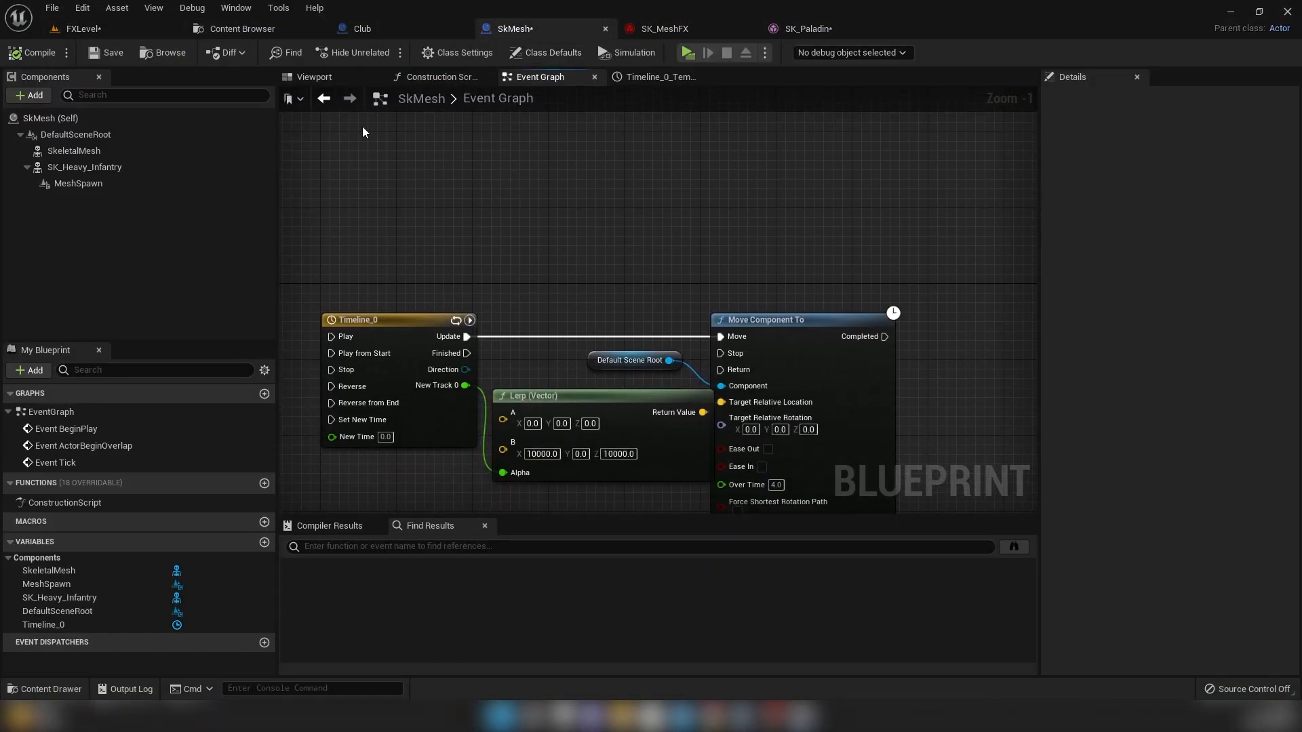
{"action": "left_click", "coordinate": [665, 29]}
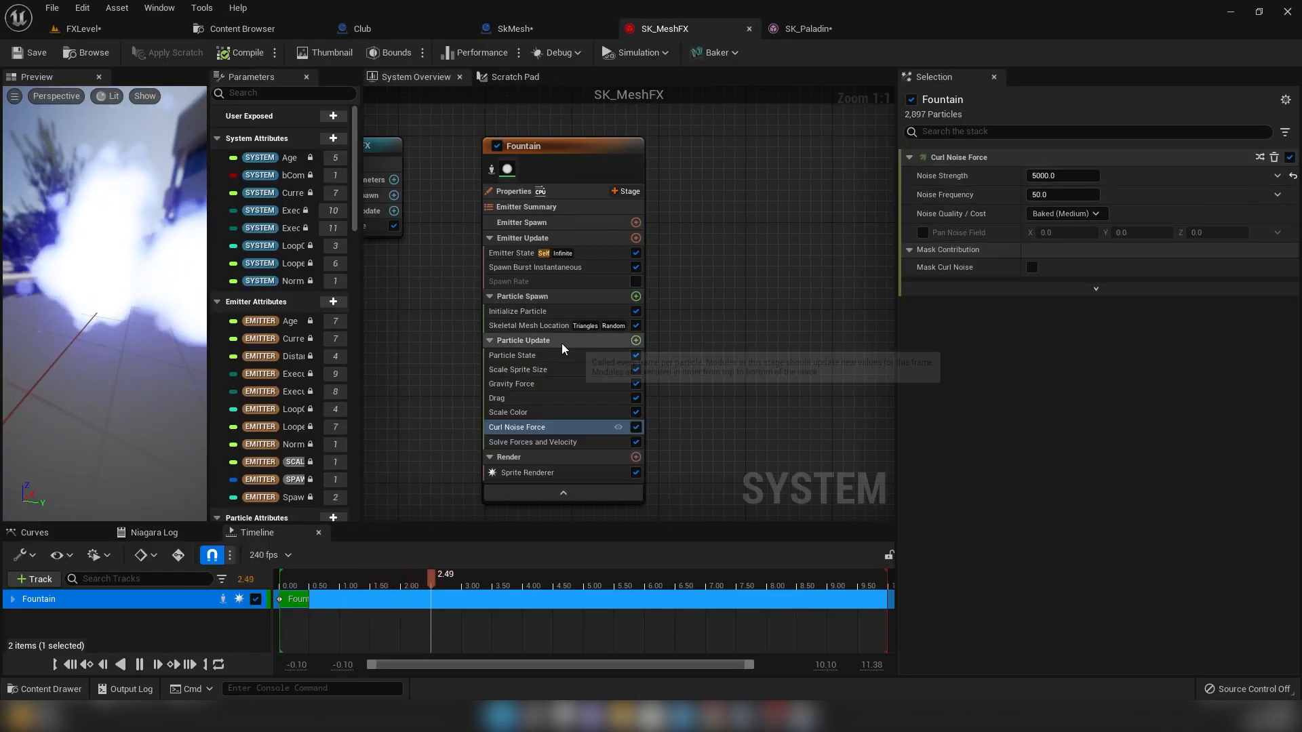
{"action": "left_click", "coordinate": [556, 325]}
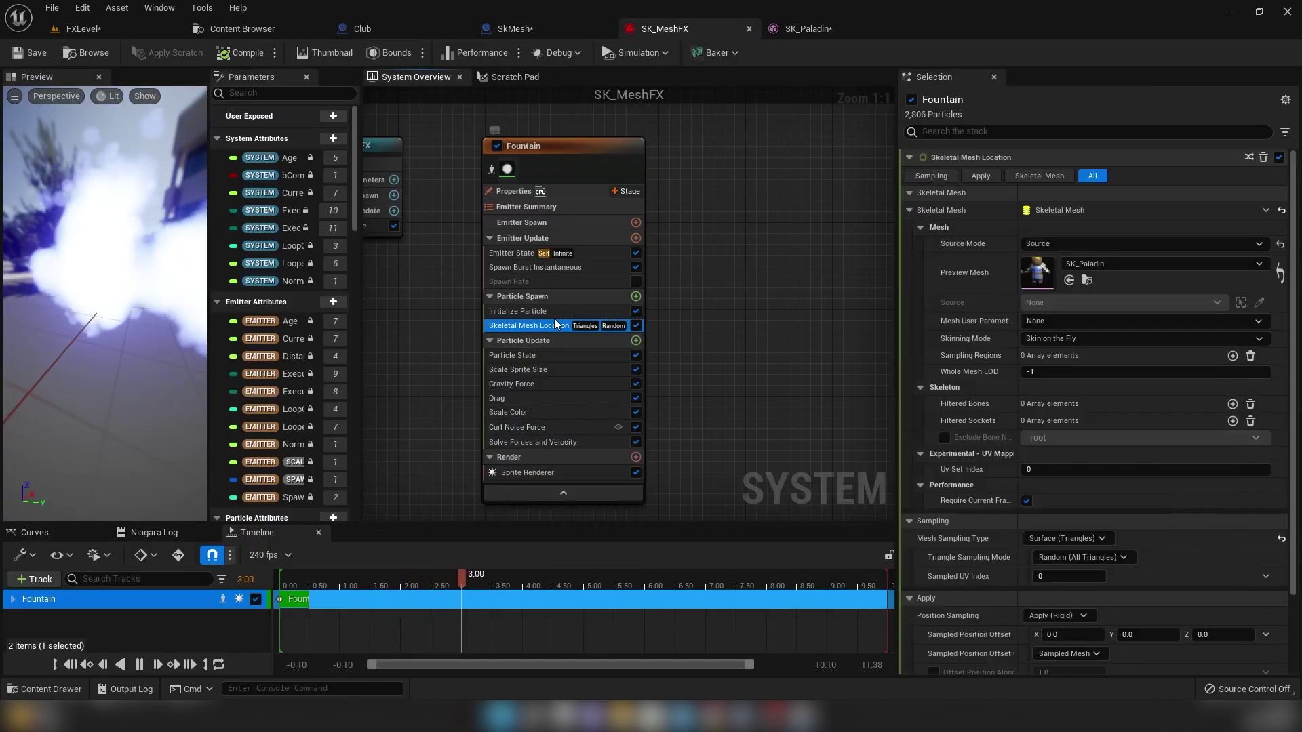
{"action": "left_click", "coordinate": [1047, 244]}
{"action": "left_click", "coordinate": [1058, 282]}
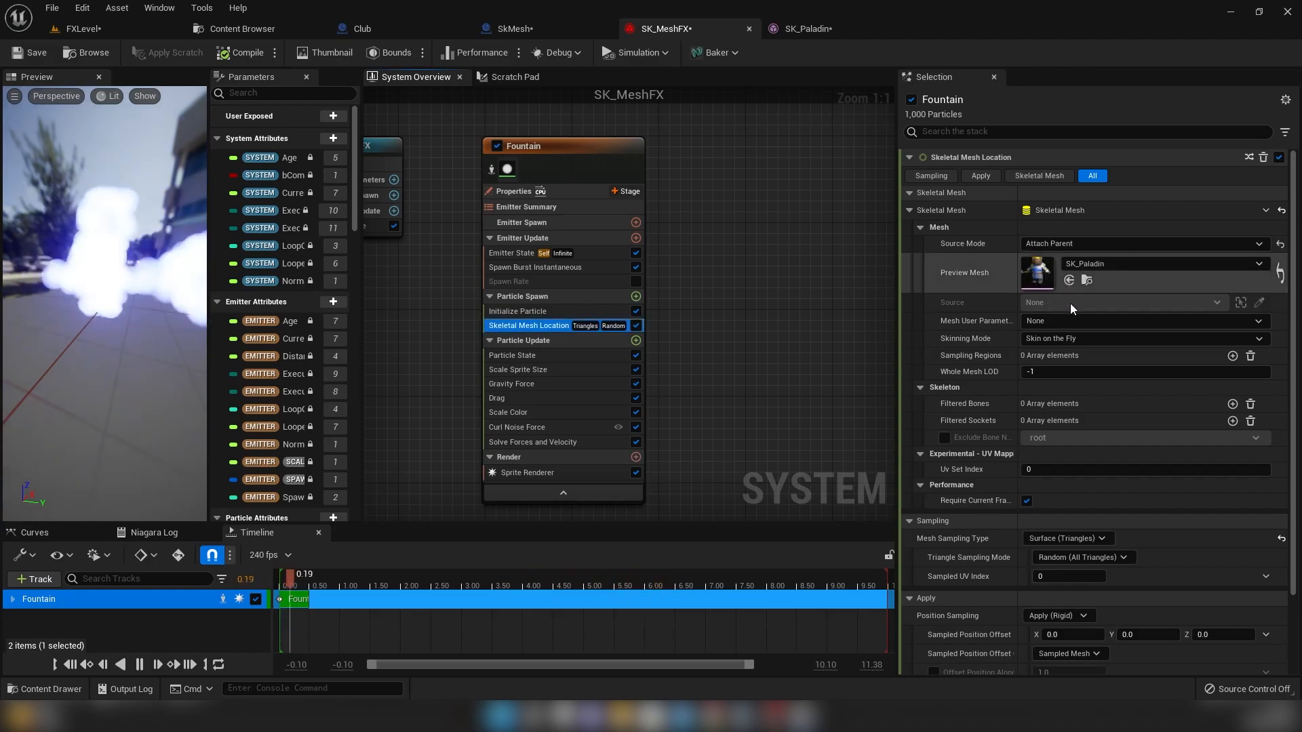
- Play-test FXLevel to see sparkles streaming off the soldier, then leave the preview
{"action": "left_click", "coordinate": [92, 29]}
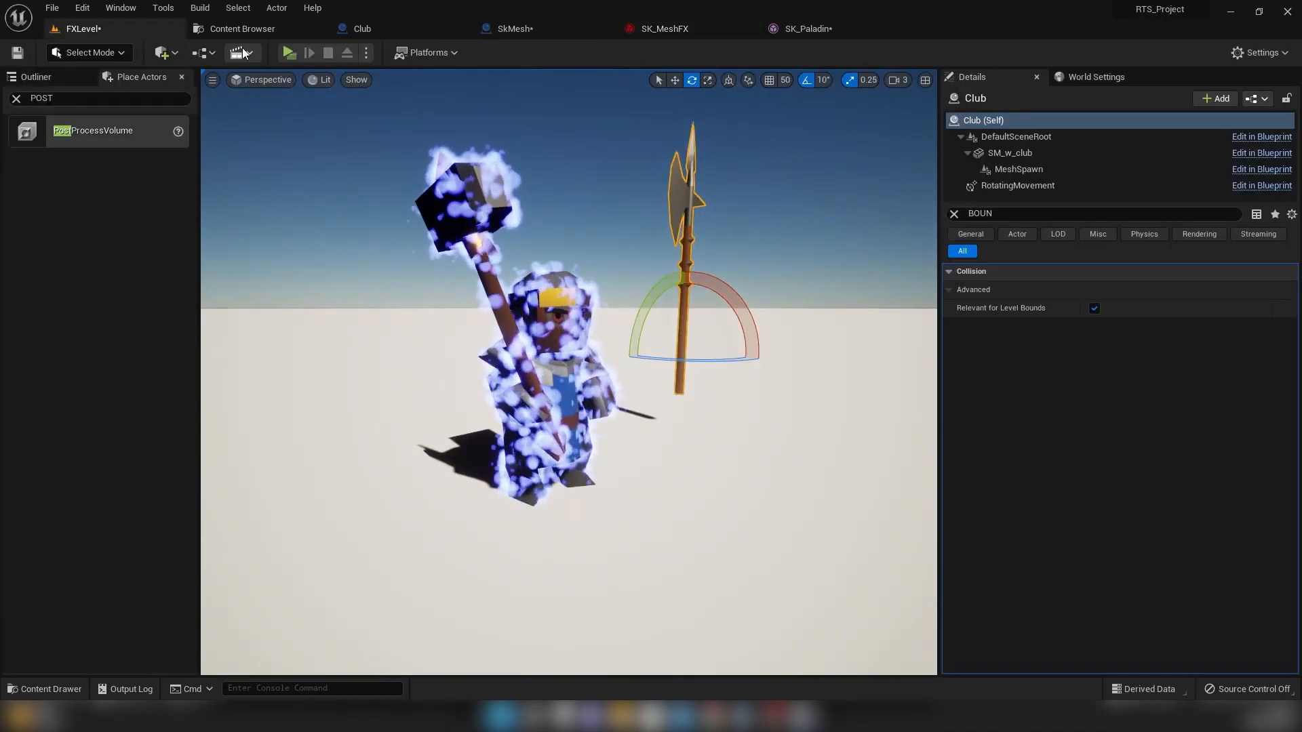
{"action": "left_click", "coordinate": [289, 53]}
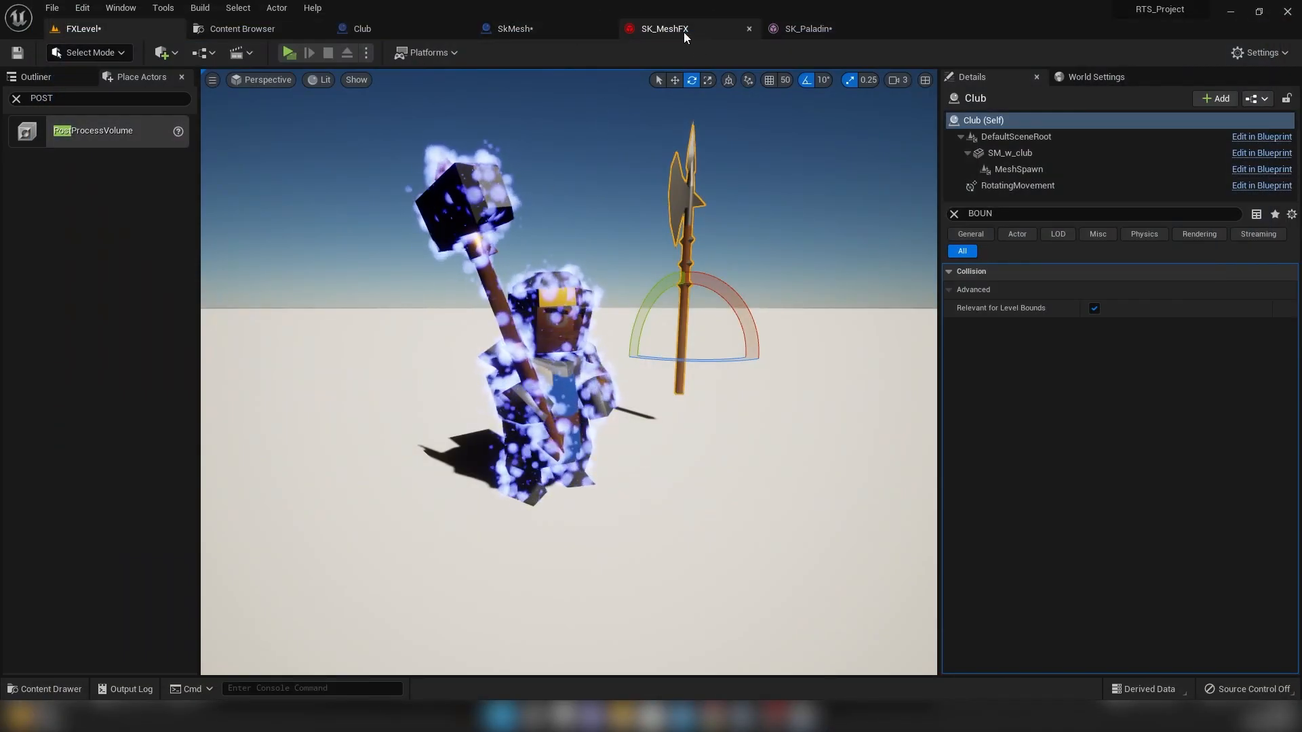
{"action": "left_click", "coordinate": [684, 32]}
- Open StaticMesh, close SK_MeshFX, and assign StaticMesh to the Club's MeshSpawn component
{"action": "left_click", "coordinate": [103, 56]}
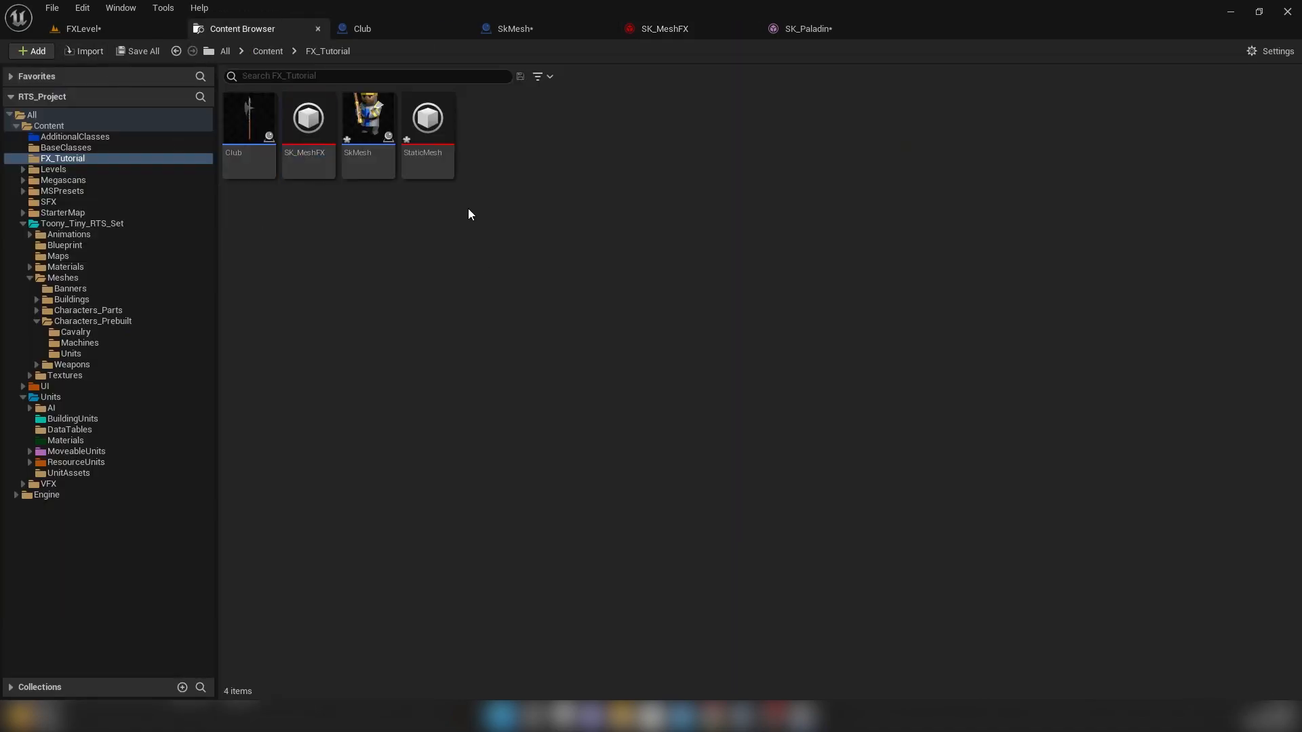
{"action": "double_click", "coordinate": [429, 138]}
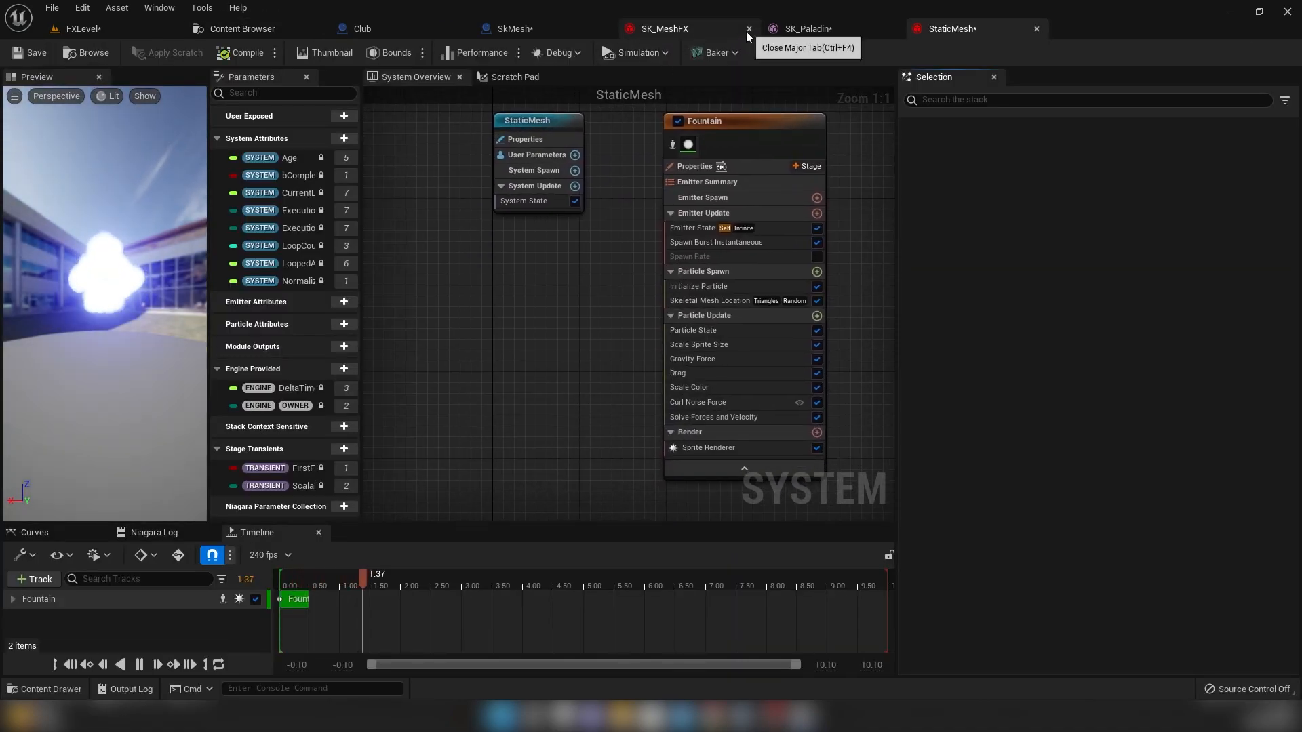
{"action": "left_click", "coordinate": [748, 30]}
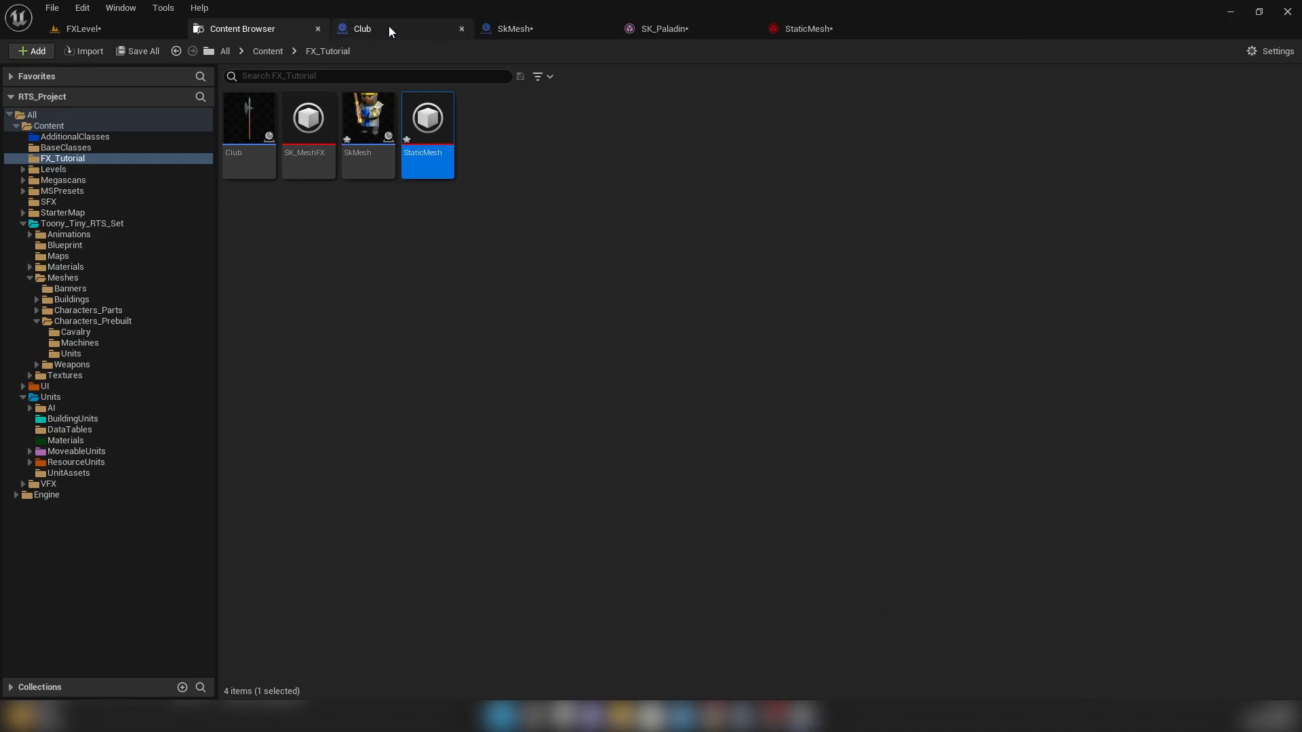
{"action": "left_click", "coordinate": [389, 29]}
{"action": "left_click", "coordinate": [1196, 359]}
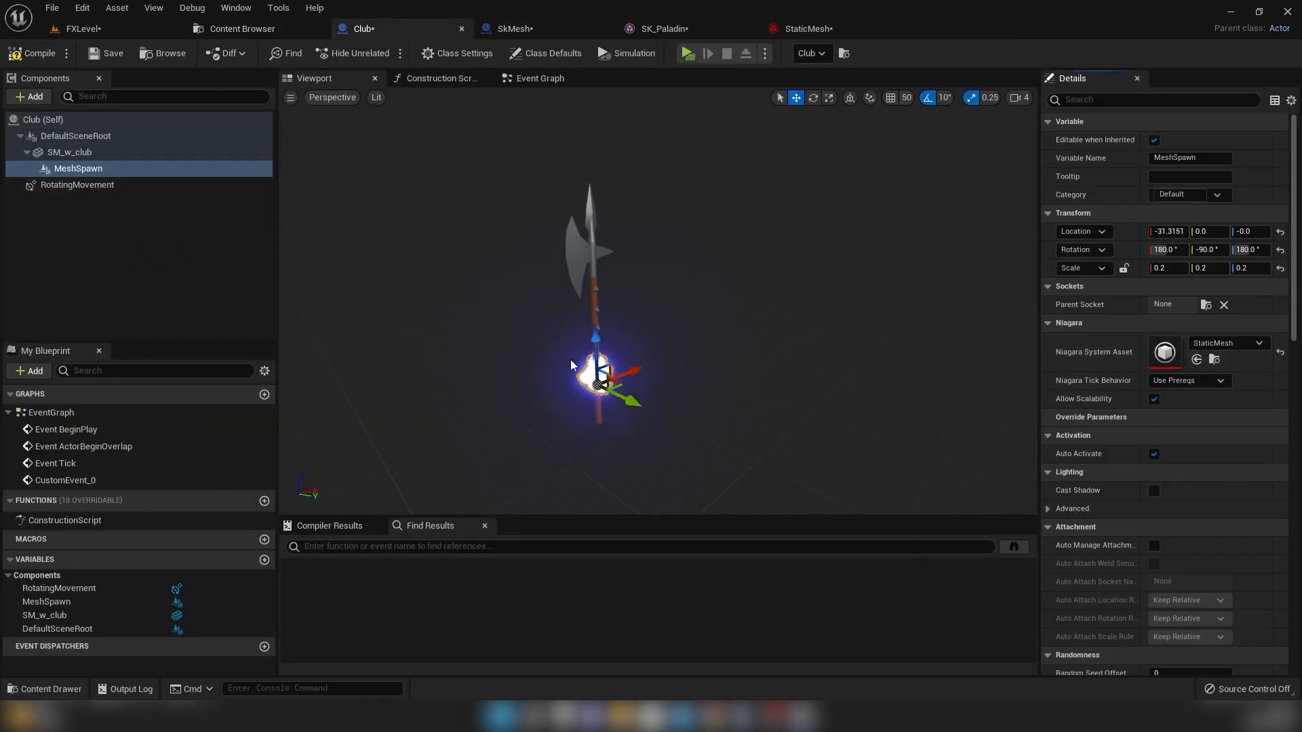
{"action": "left_click", "coordinate": [803, 31]}
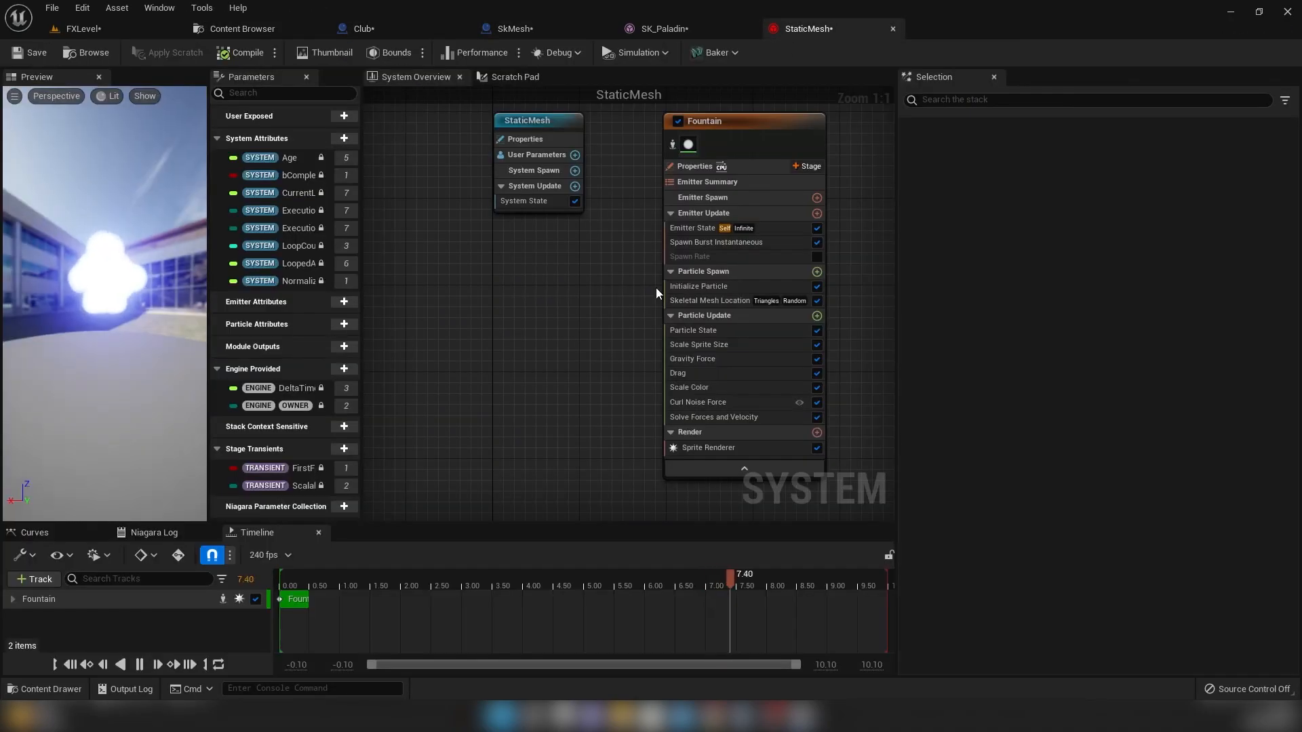
- Remove Skeletal Mesh Location and add Static Mesh Location with its missing mesh-sampling dependency fixed
{"action": "left_click", "coordinate": [712, 248]}
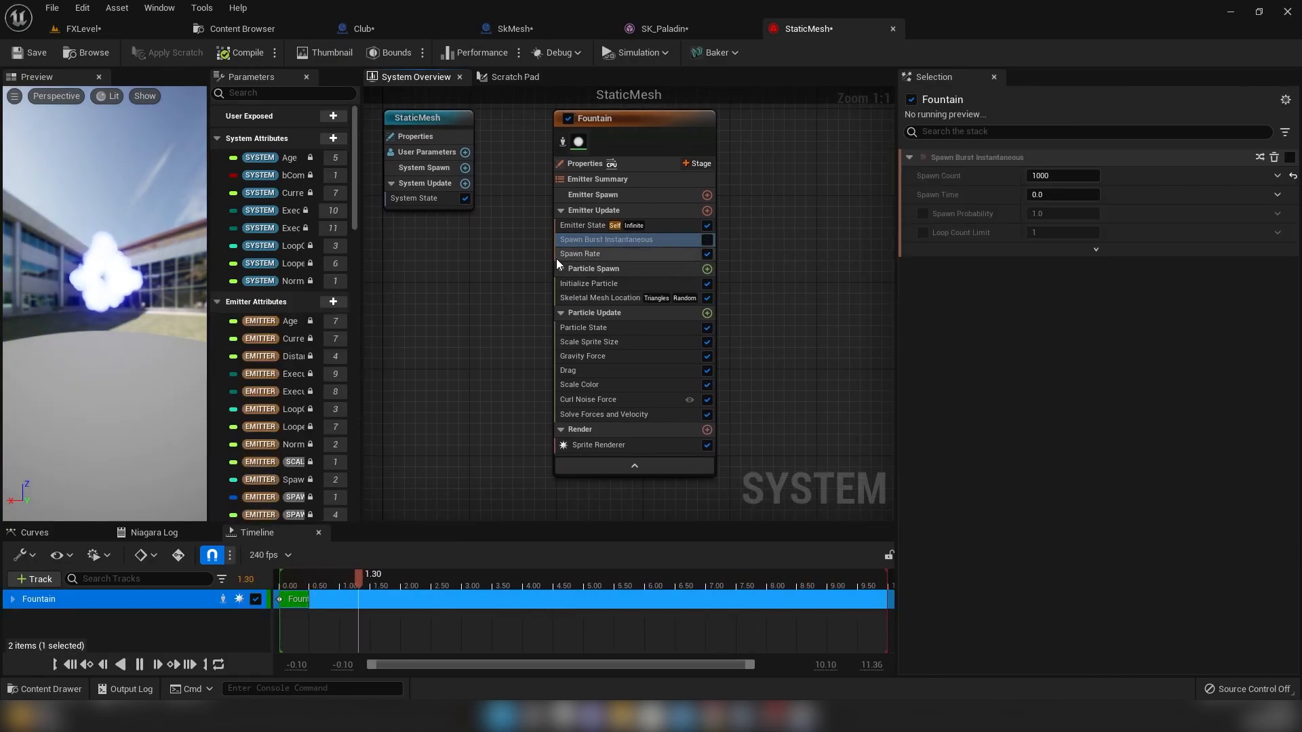
{"action": "left_click", "coordinate": [608, 255]}
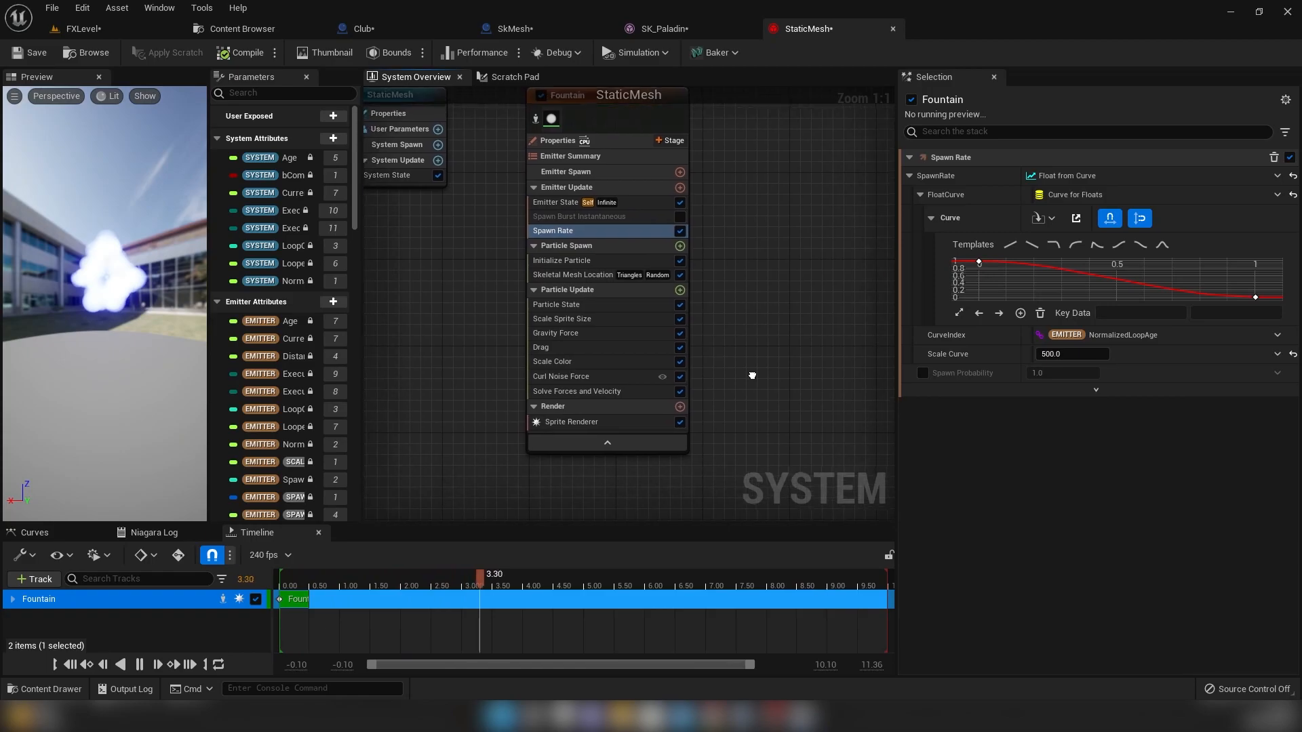
{"action": "left_click", "coordinate": [580, 271]}
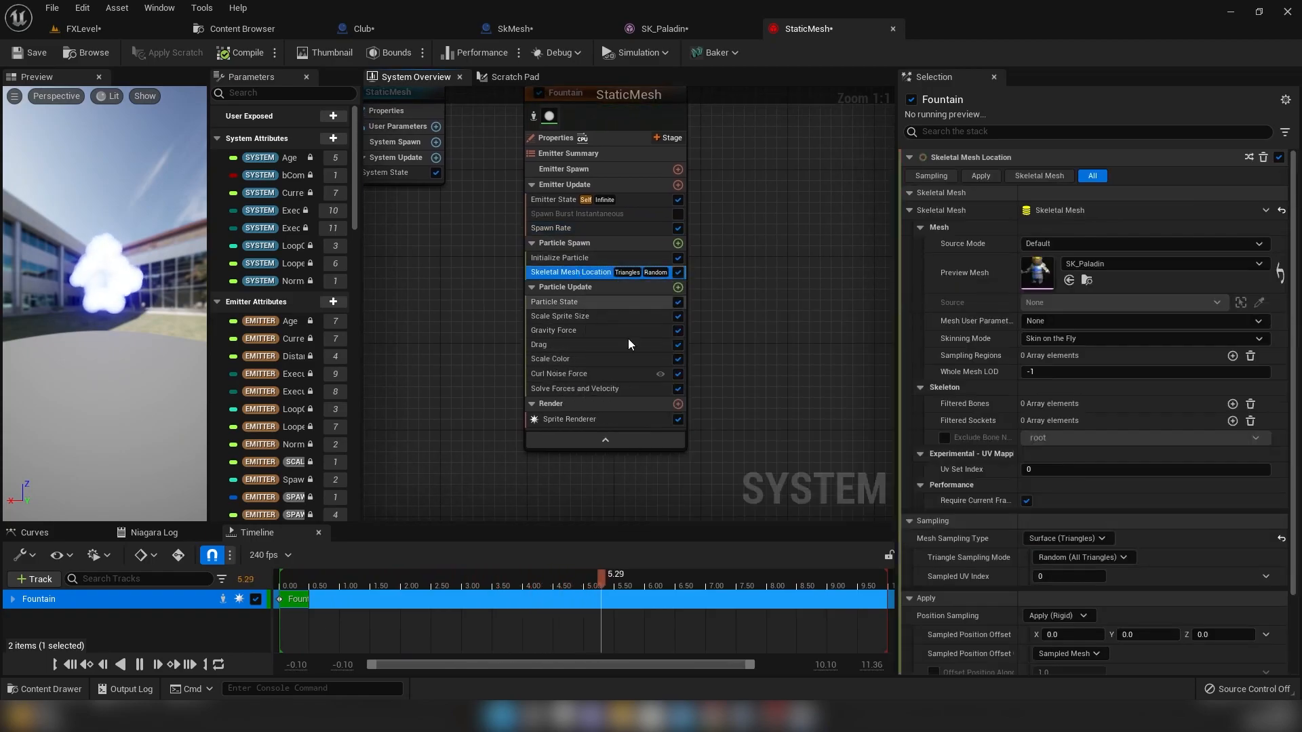
{"action": "key", "text": "Delete"}
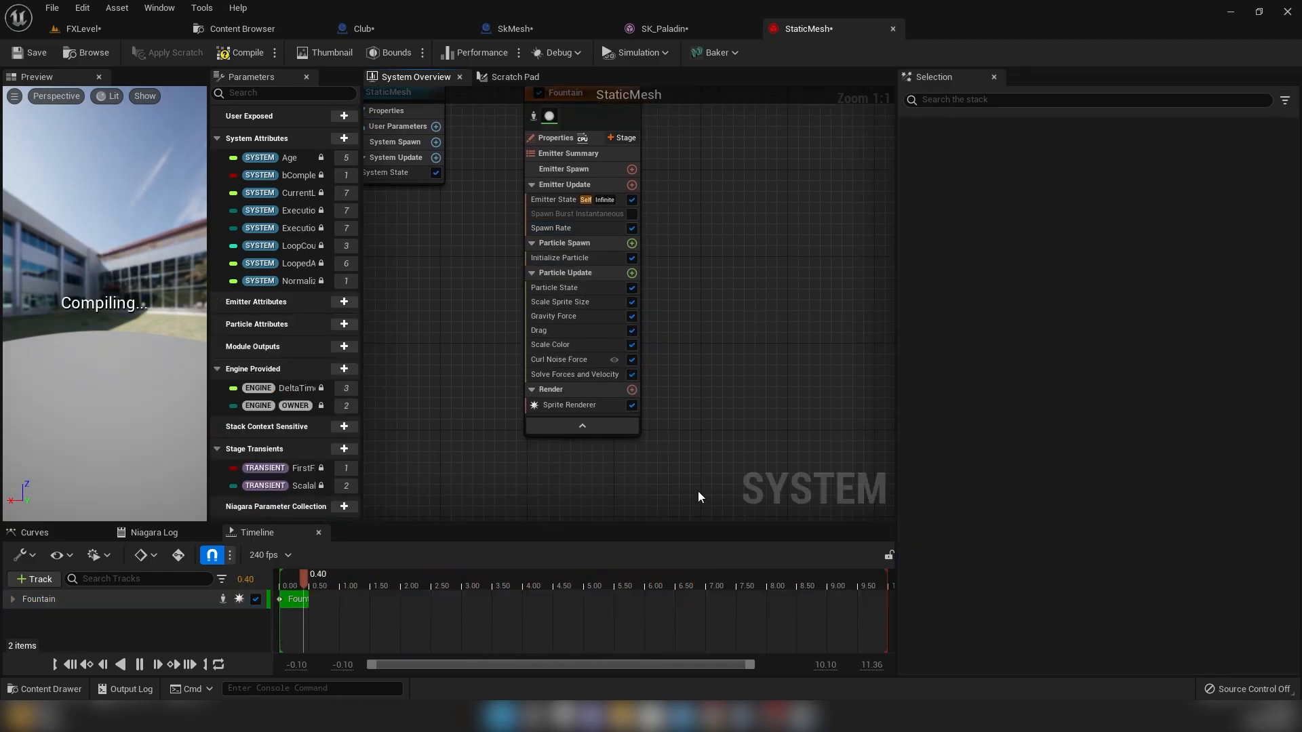
{"action": "left_click", "coordinate": [633, 244]}
{"action": "type", "text": "stat"}
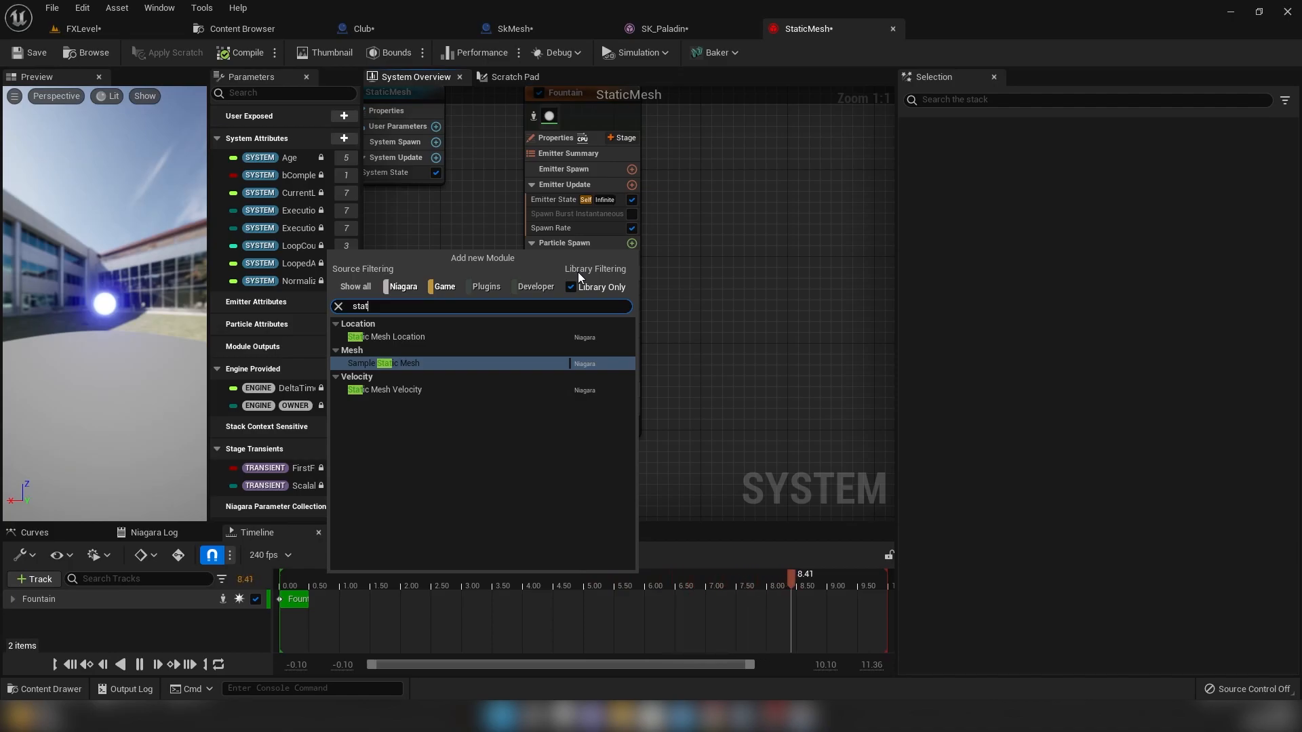
{"action": "left_click", "coordinate": [411, 340]}
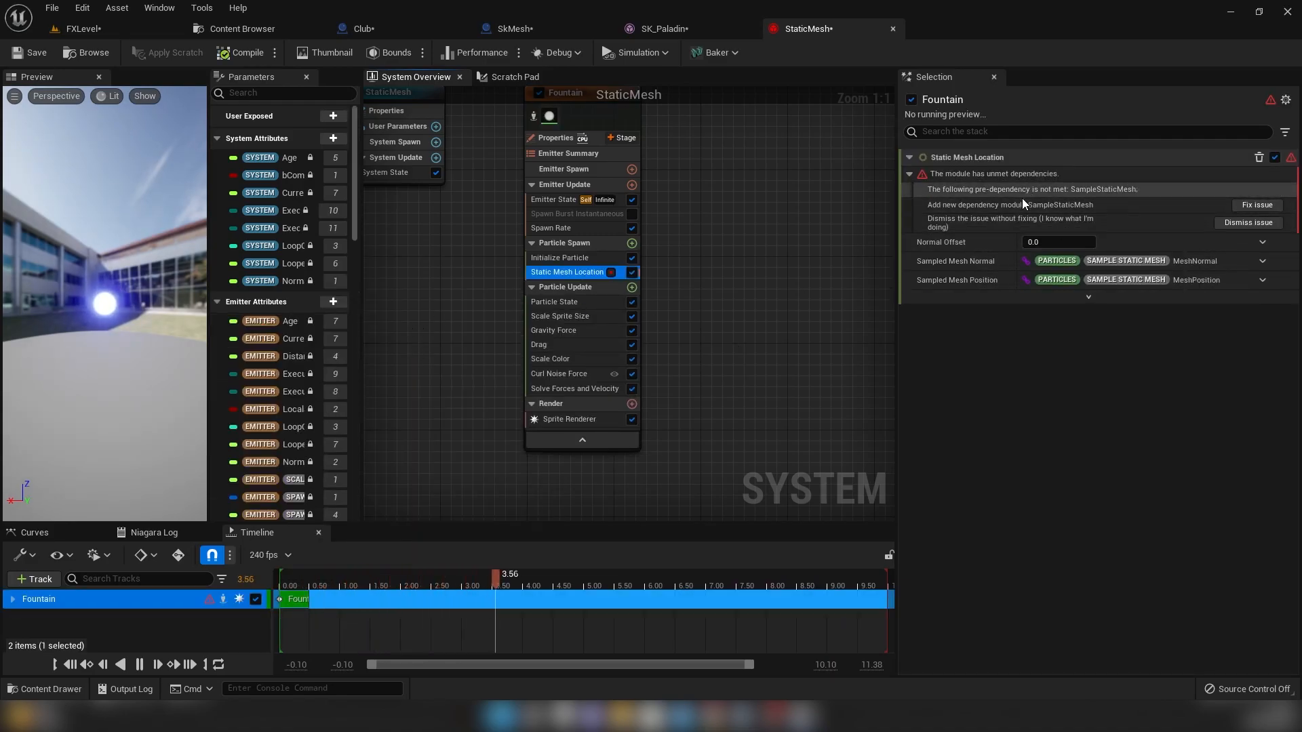
{"action": "left_click", "coordinate": [1255, 205]}
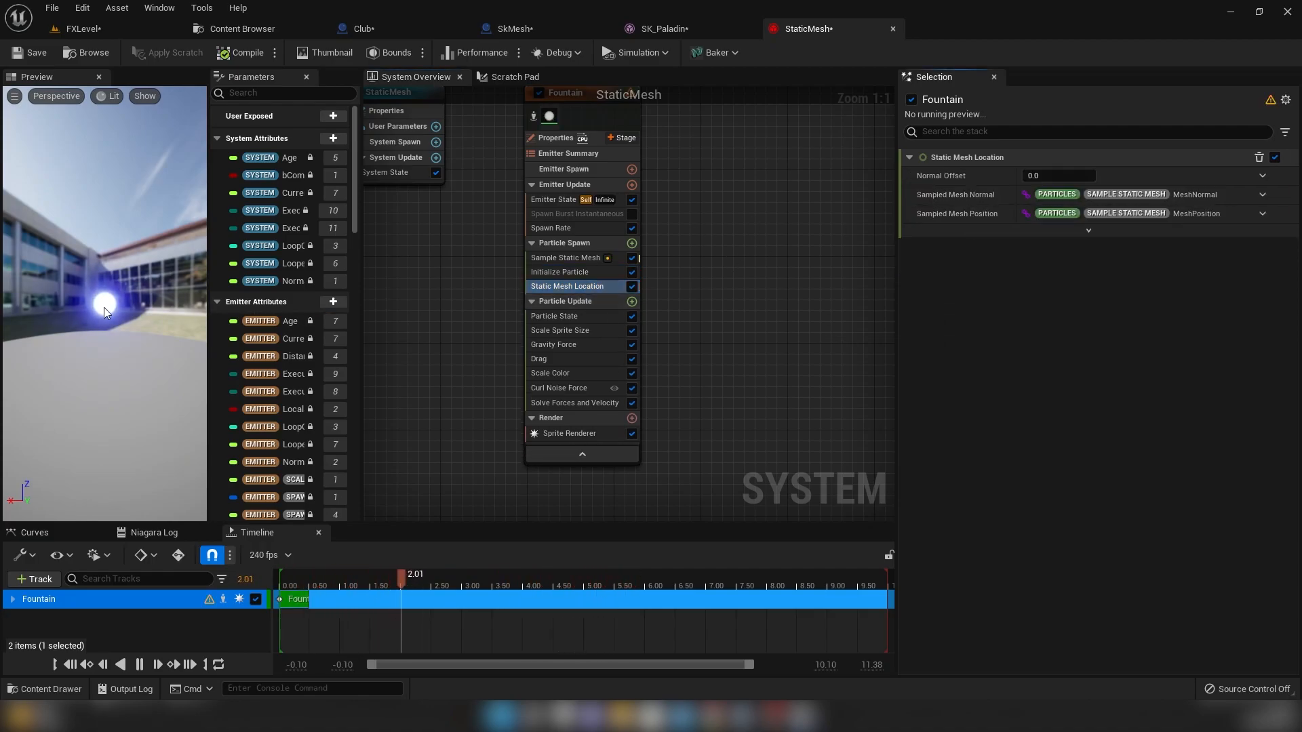
- Set Sample Static Mesh's Source Mode to Attach Parent, then move to the Club blueprint
{"action": "left_click", "coordinate": [570, 272]}
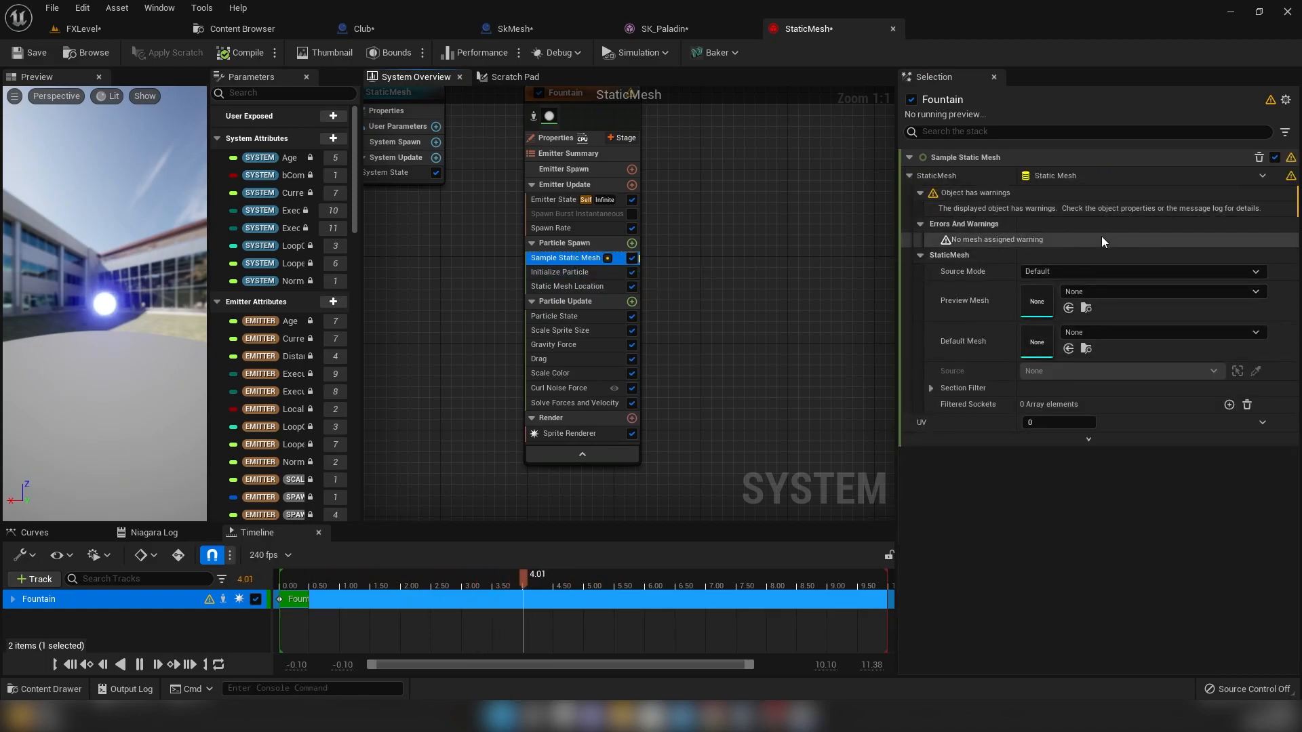
{"action": "left_click", "coordinate": [1080, 272]}
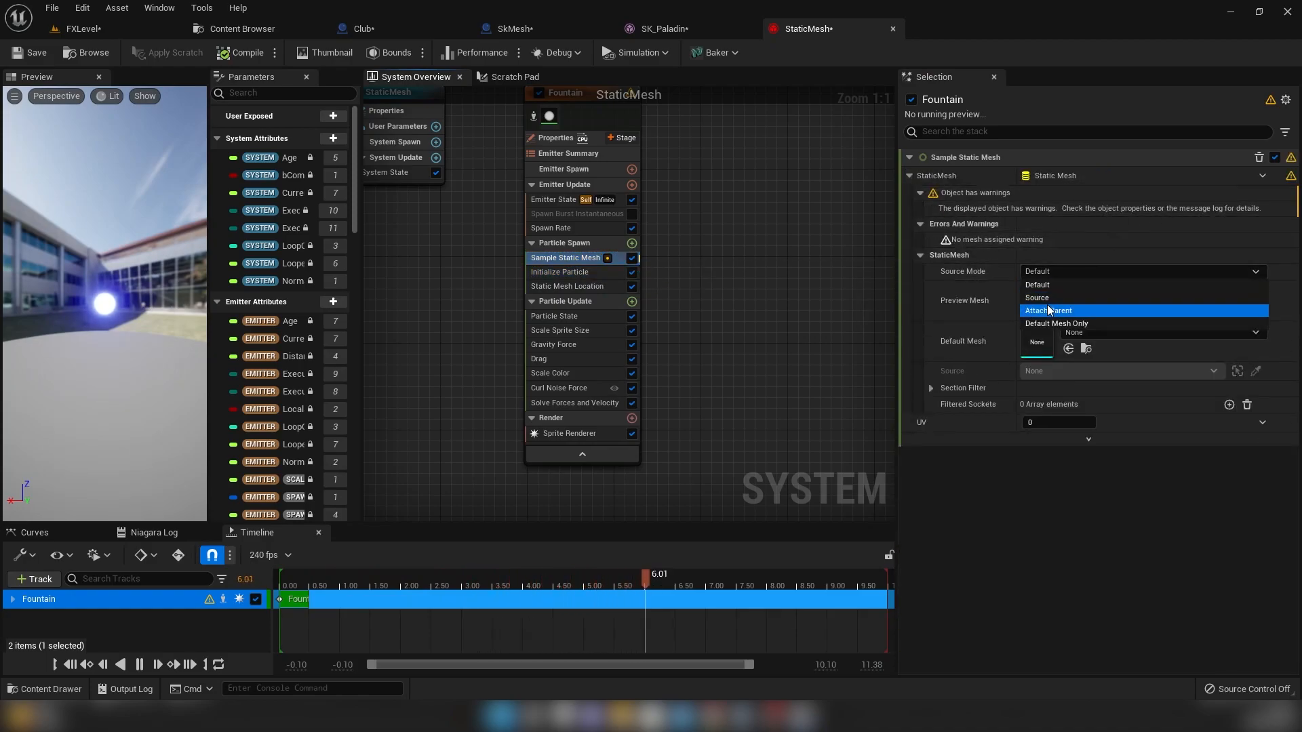
{"action": "left_click", "coordinate": [1049, 284]}
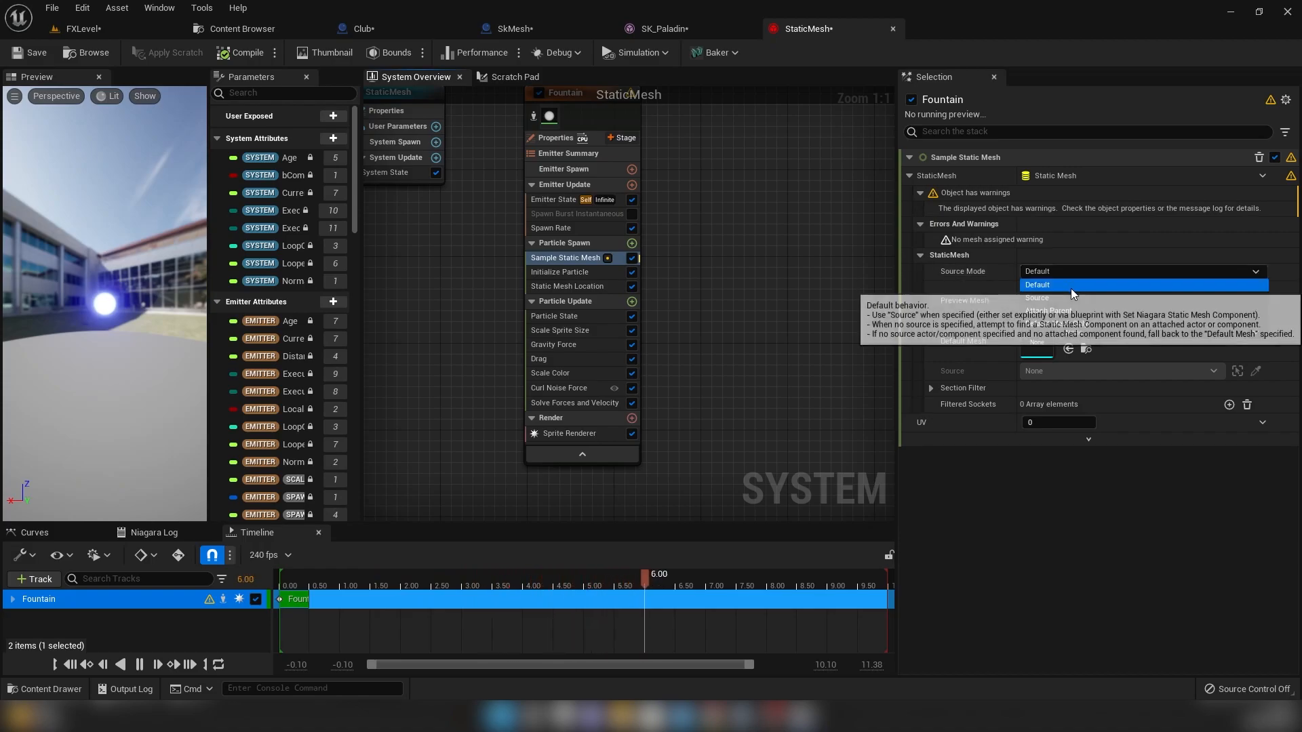
{"action": "left_click", "coordinate": [1058, 271]}
{"action": "left_click", "coordinate": [1068, 306]}
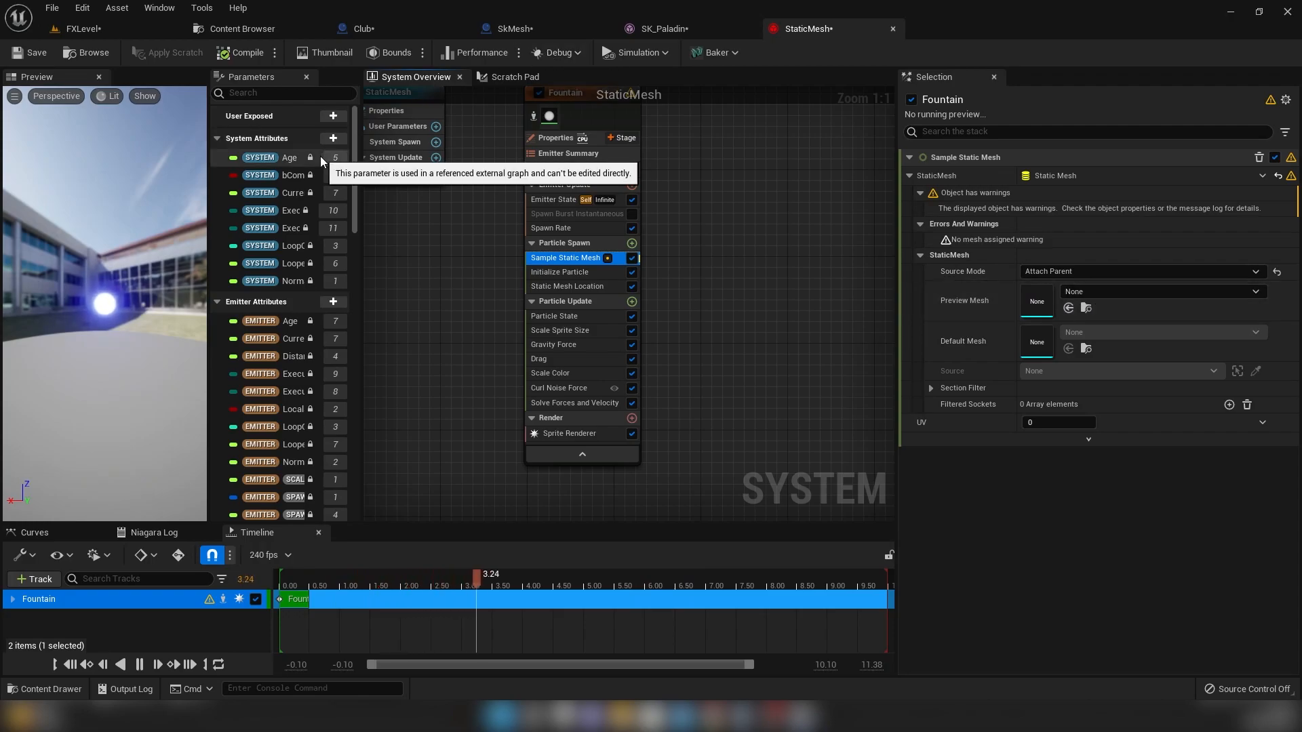
{"action": "left_click", "coordinate": [385, 30]}
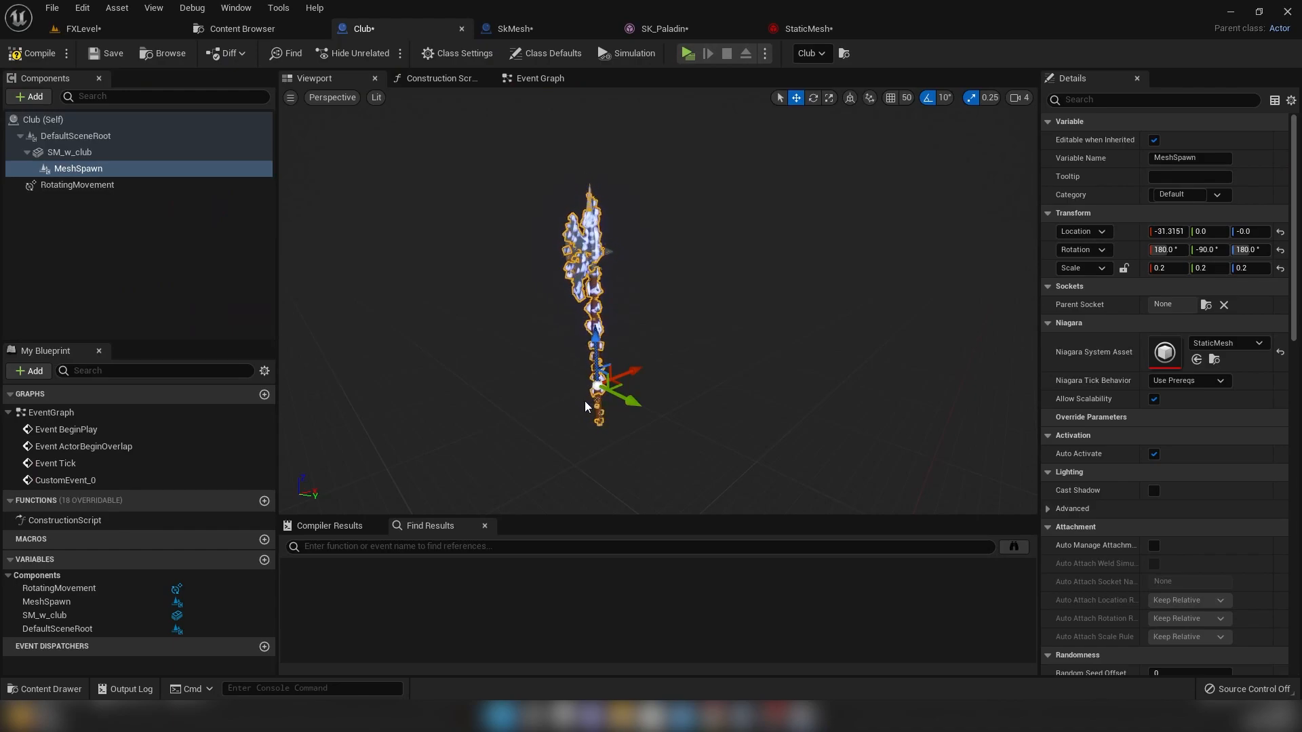
- Check the Club's MeshSpawn component, keep Attach Parent as the mesh source, and save StaticMesh
{"action": "left_click", "coordinate": [110, 168]}
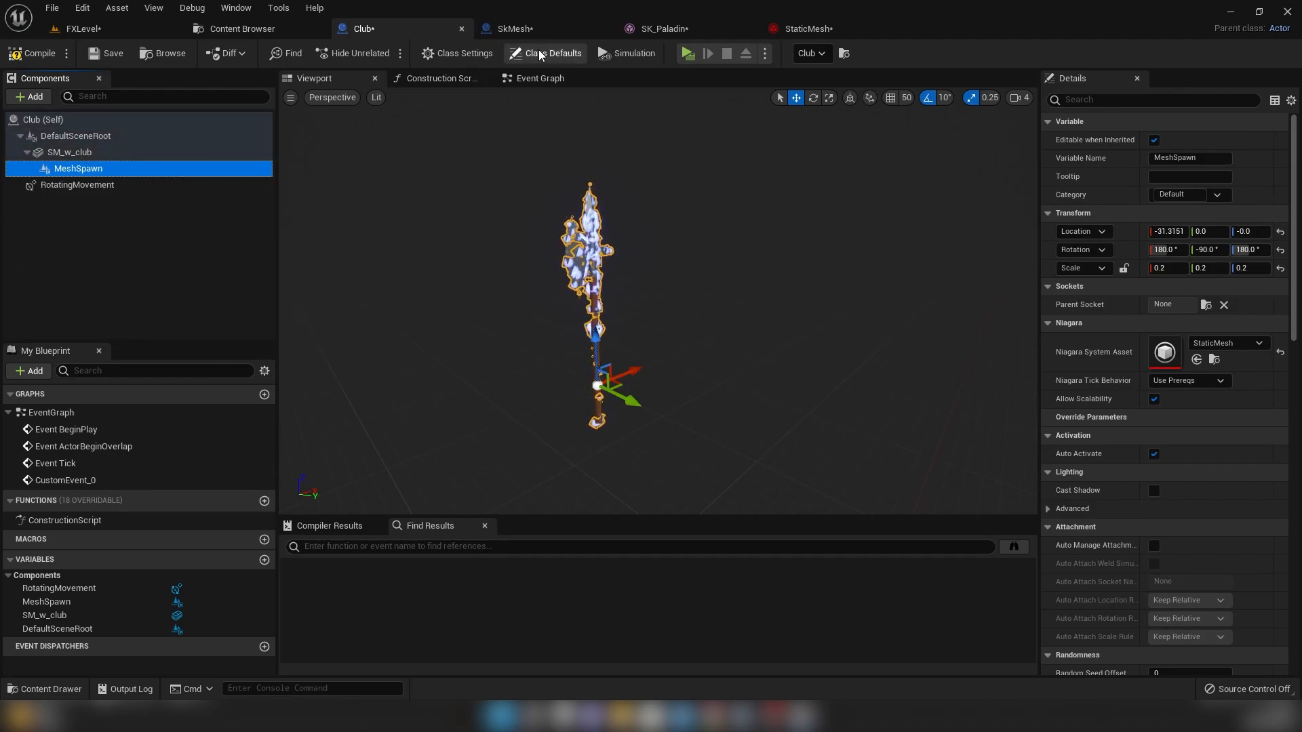
{"action": "left_click", "coordinate": [836, 28]}
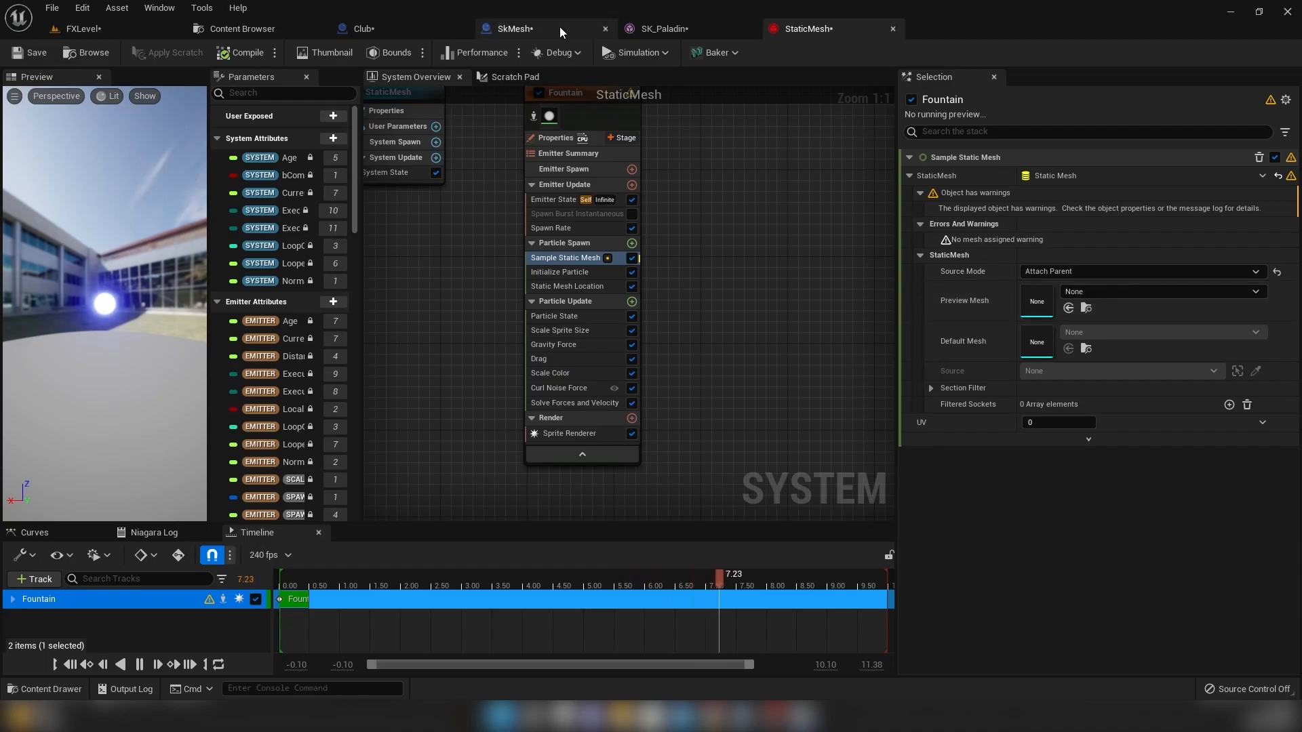
{"action": "left_click", "coordinate": [958, 307]}
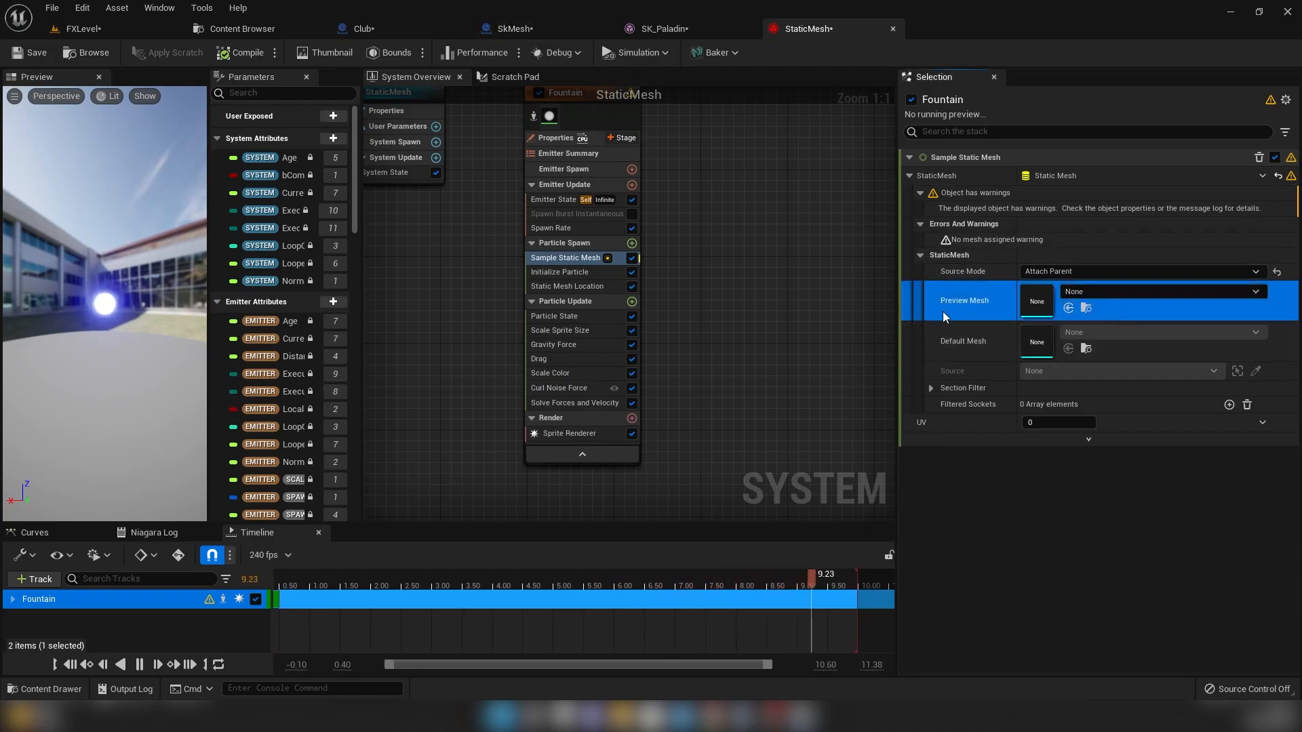
{"action": "left_click", "coordinate": [1077, 272]}
{"action": "left_click", "coordinate": [1023, 316]}
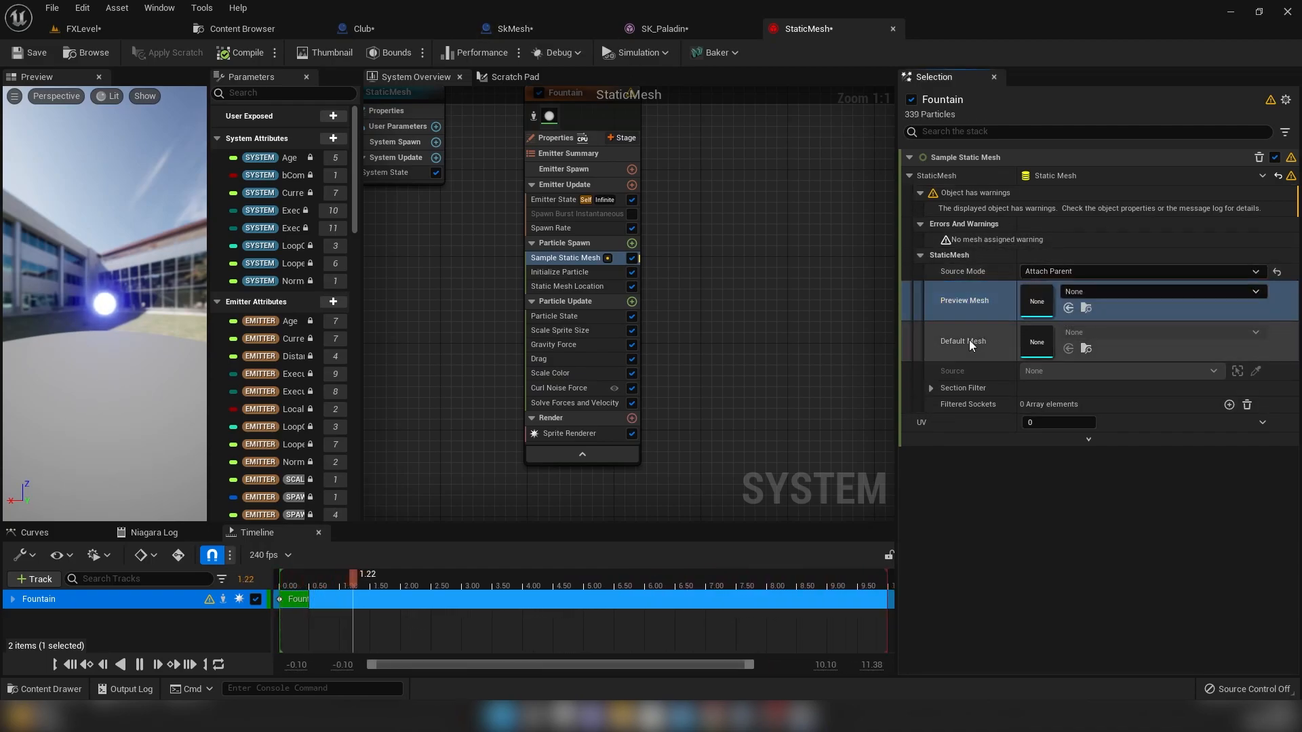
{"action": "left_click", "coordinate": [36, 55]}
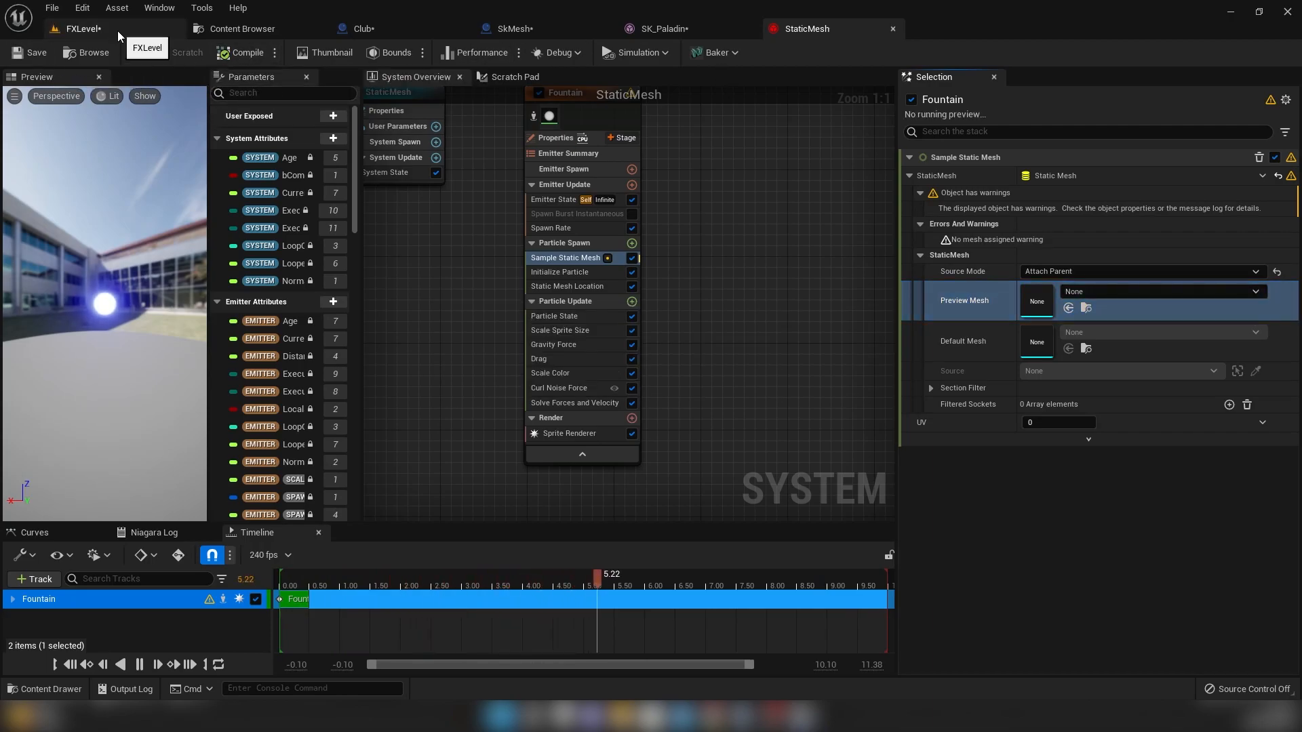
{"action": "left_click", "coordinate": [54, 28]}
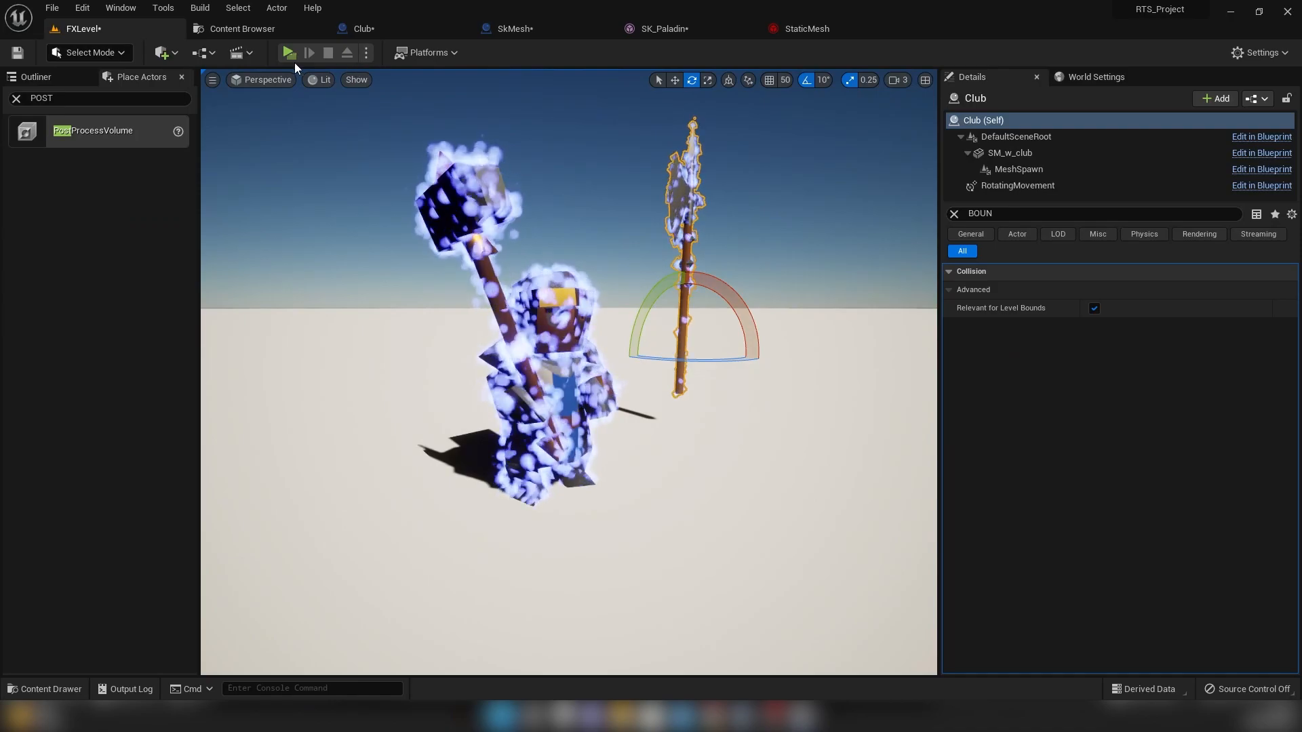
{"action": "left_click", "coordinate": [292, 58]}
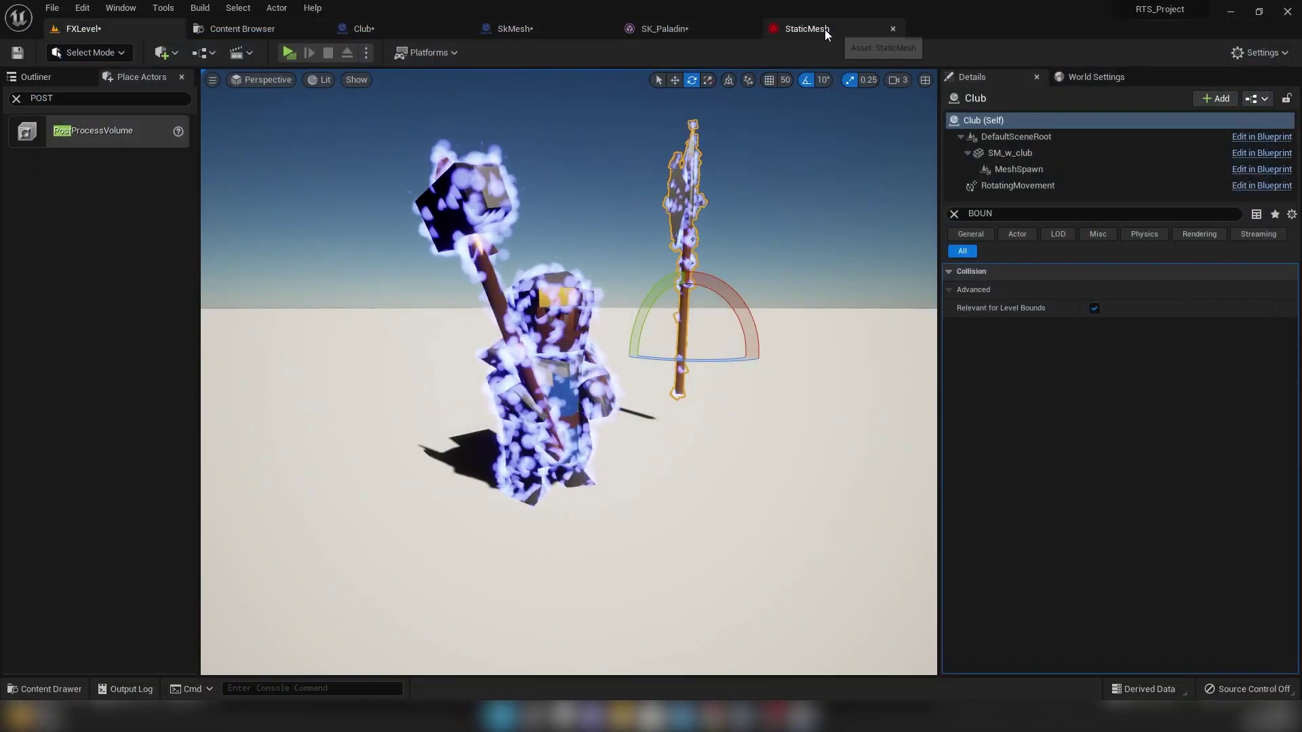
- Edit the Scale Sprite Size curve's second key so particles reach full size quickly
{"action": "left_click", "coordinate": [825, 30]}
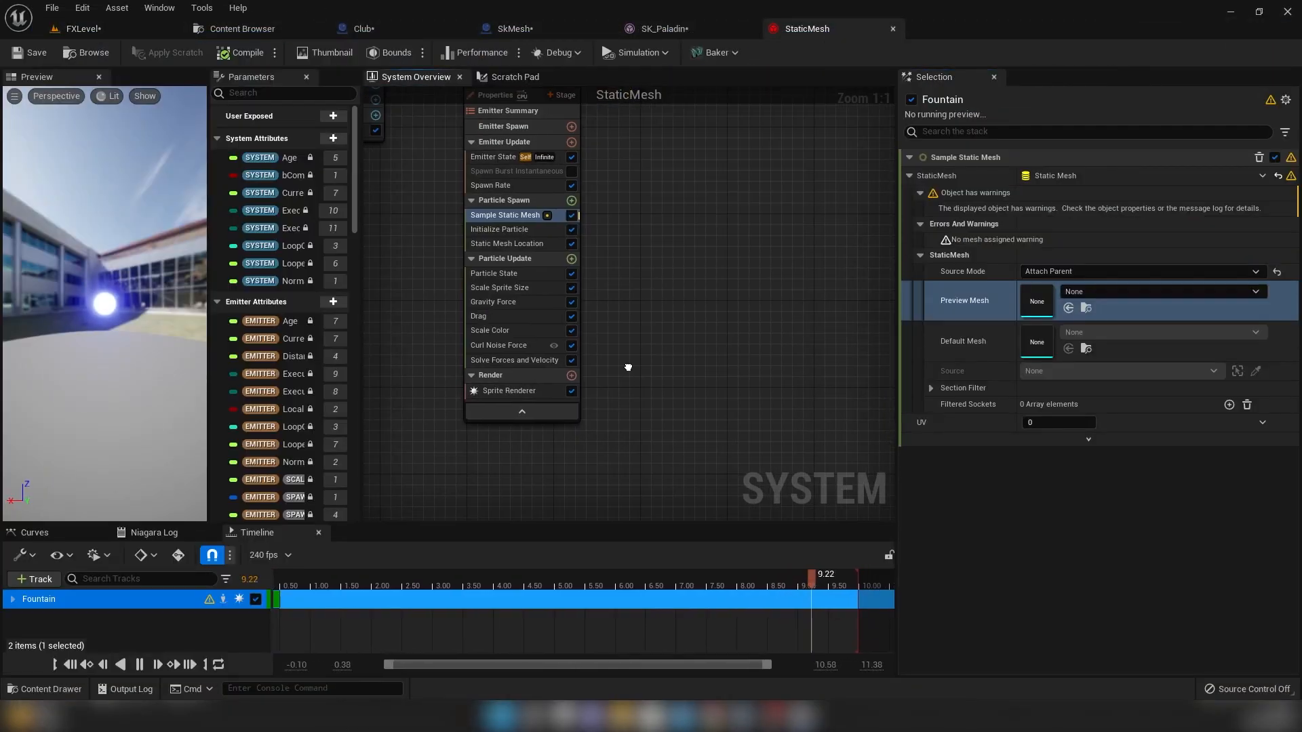
{"action": "left_click", "coordinate": [509, 290]}
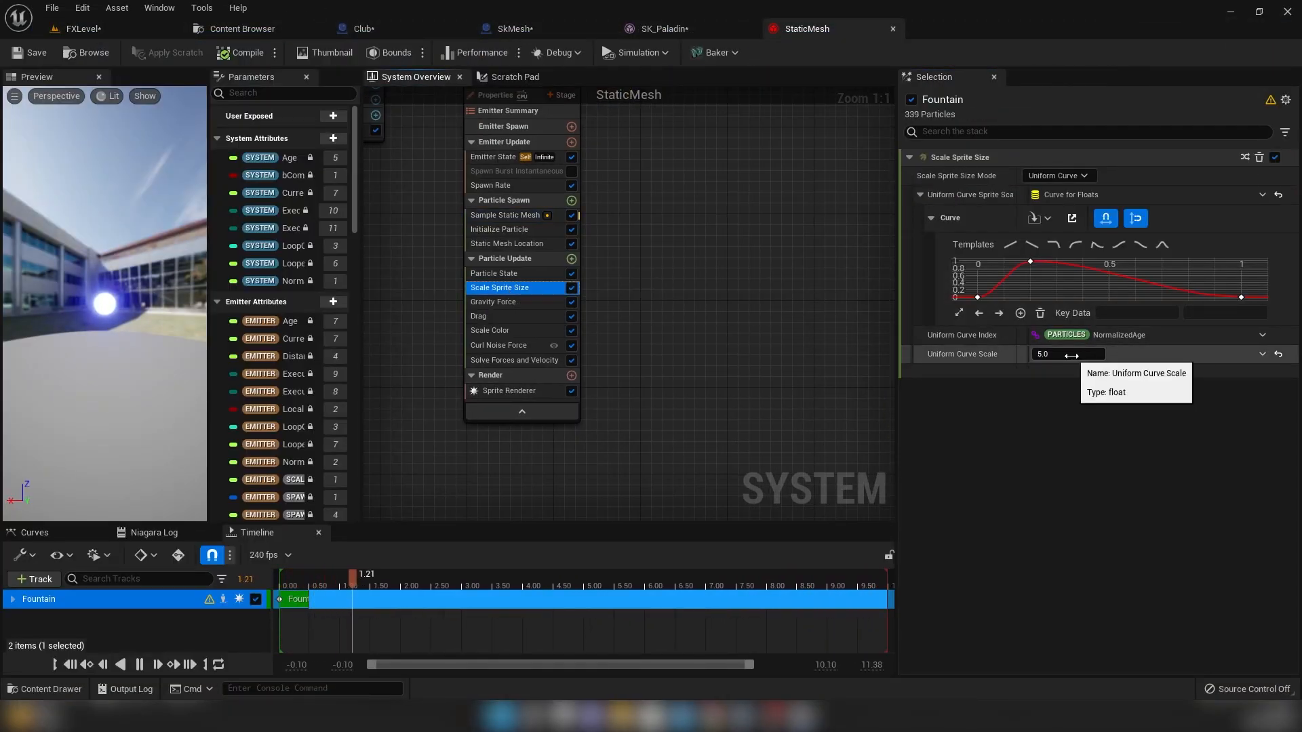
{"action": "right_click", "coordinate": [1053, 279]}
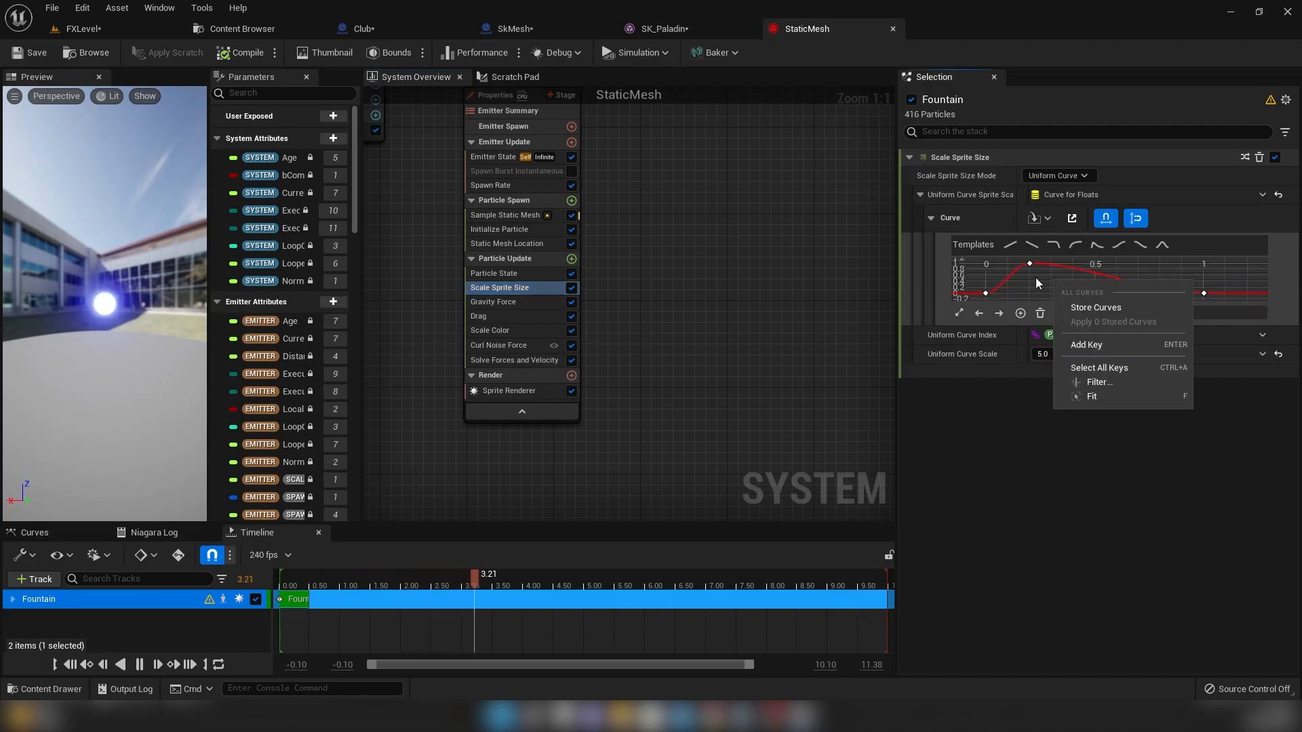
{"action": "left_click", "coordinate": [1034, 270]}
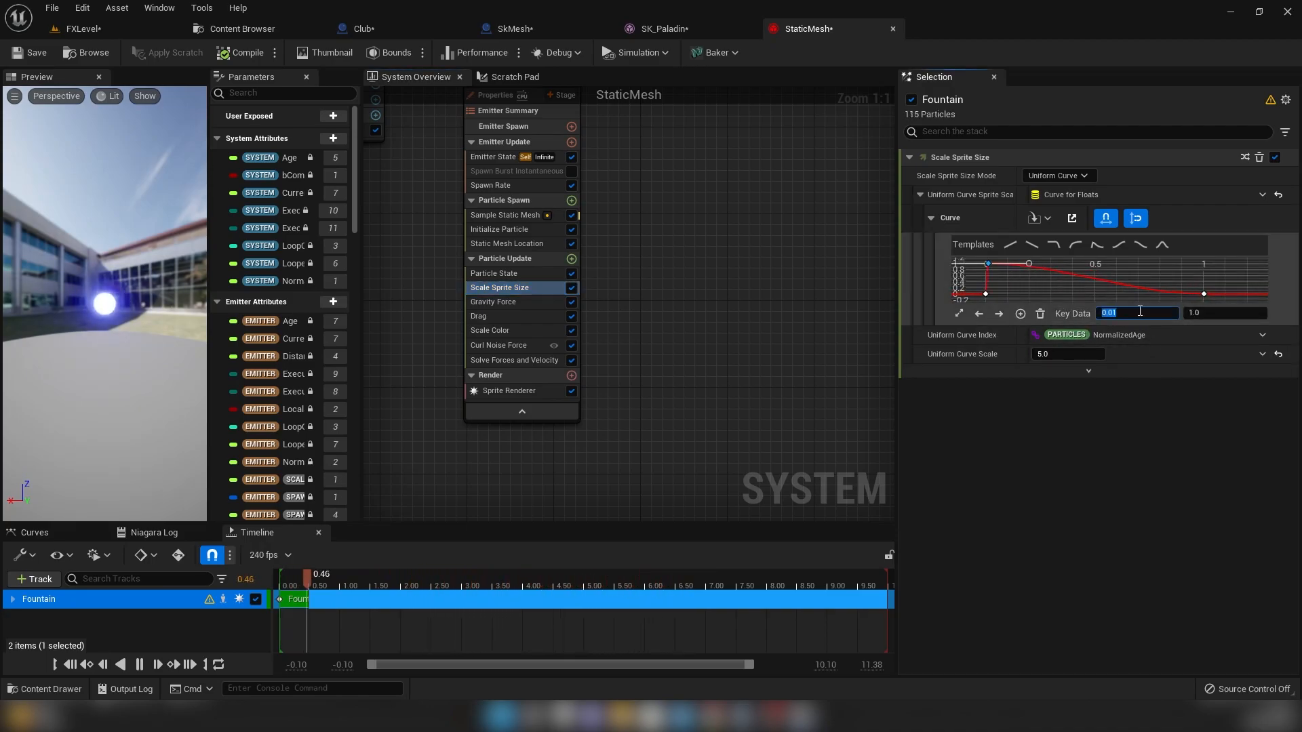
{"action": "right_click", "coordinate": [1029, 277]}
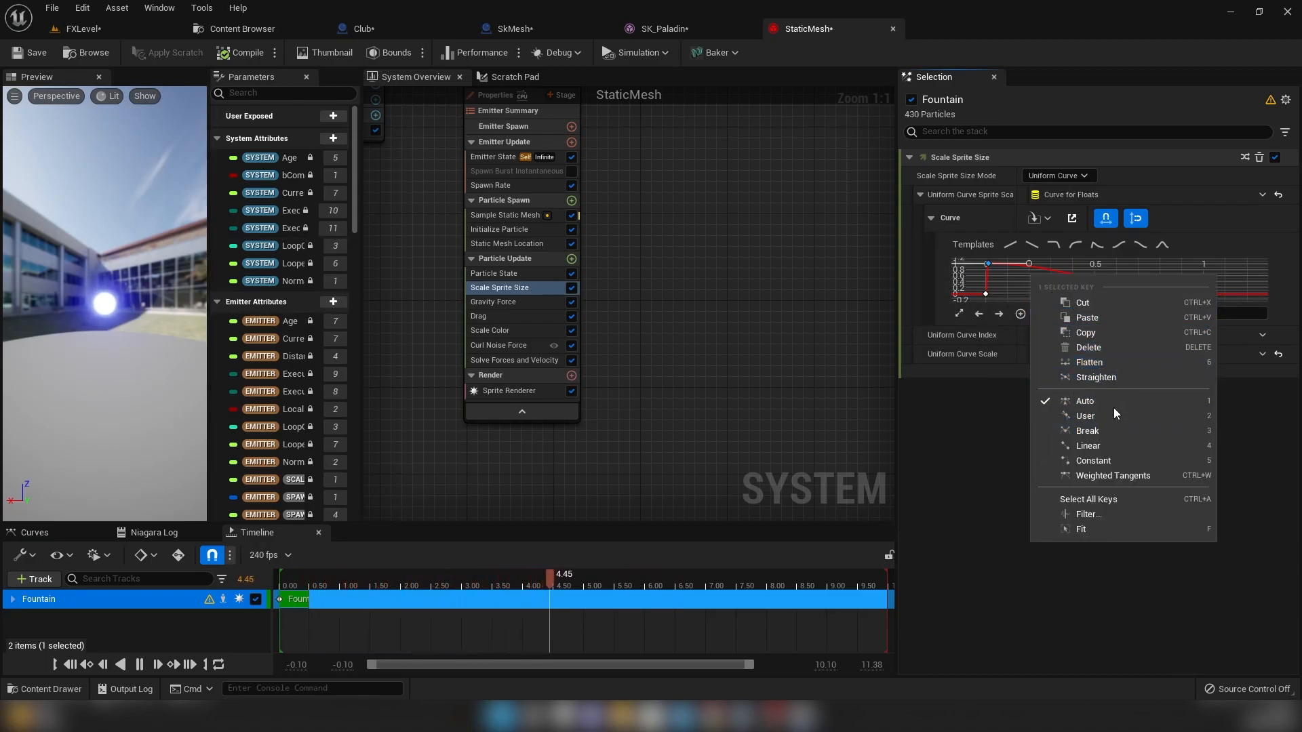
{"action": "left_click", "coordinate": [1006, 298]}
- Add a new key so the sprite size shrinks early, then return to FXLevel
{"action": "right_click", "coordinate": [1027, 266]}
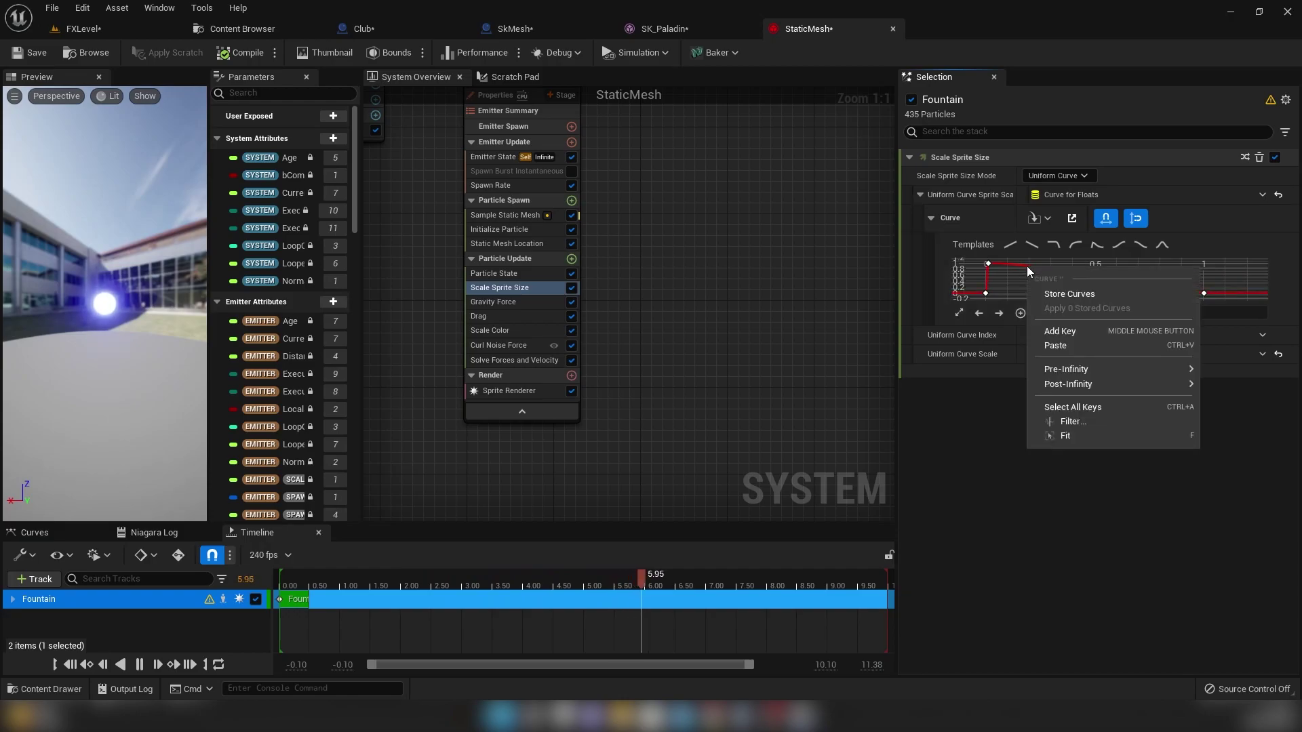
{"action": "left_click", "coordinate": [1063, 341]}
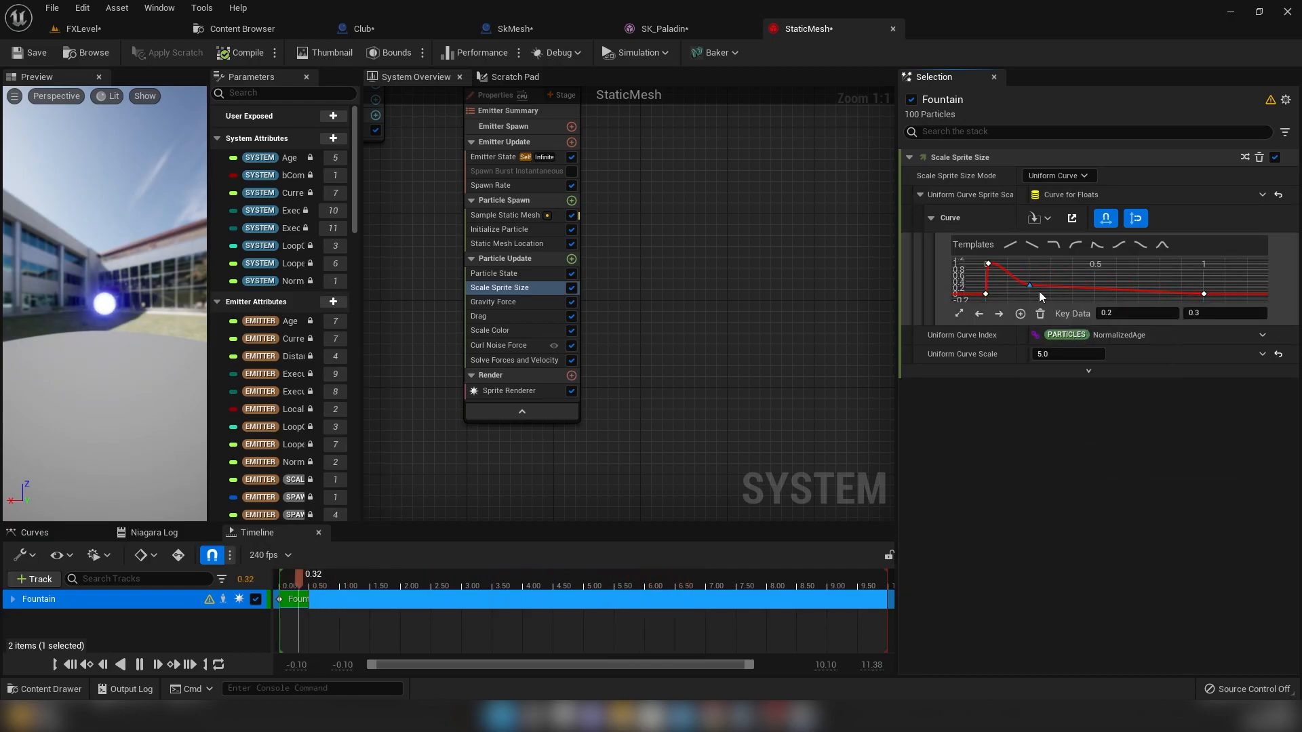
{"action": "left_click", "coordinate": [108, 24]}
- Run a quick play-test of FXLevel, stop it, and return to the StaticMesh system
{"action": "left_click", "coordinate": [308, 46]}
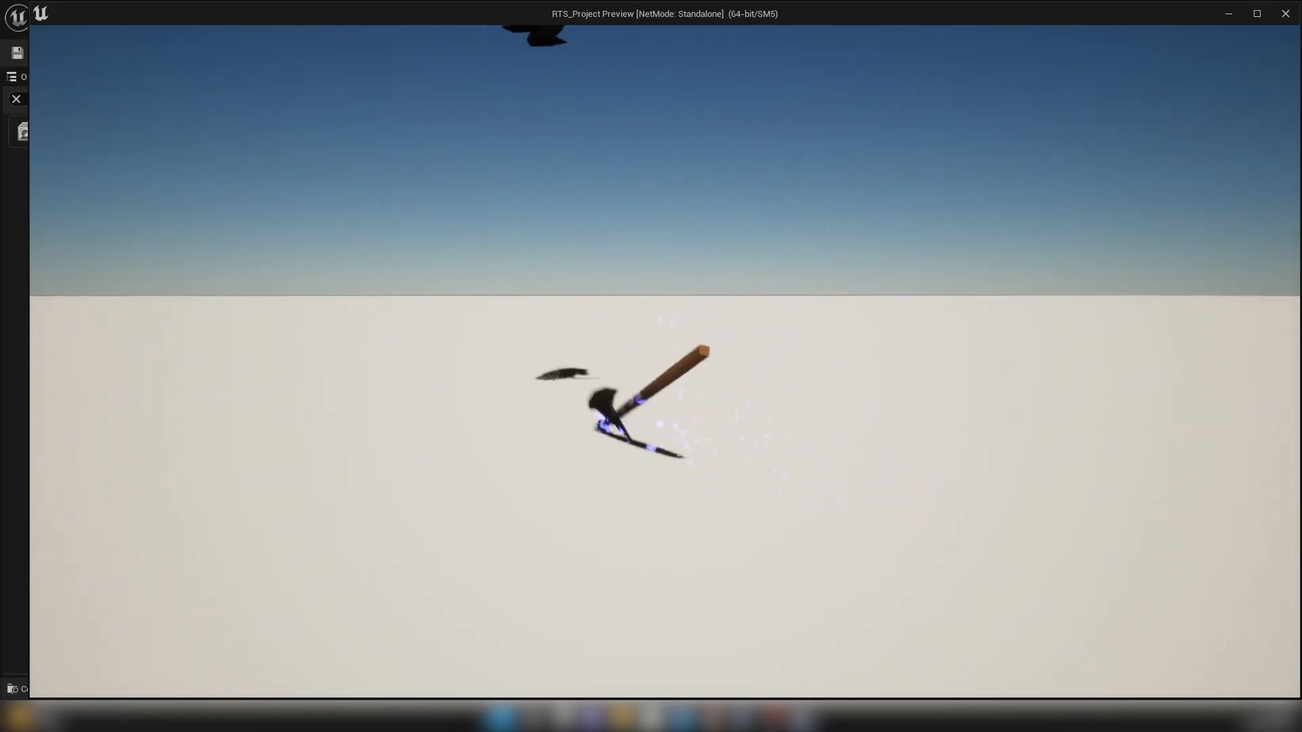
{"action": "key", "text": "Escape"}
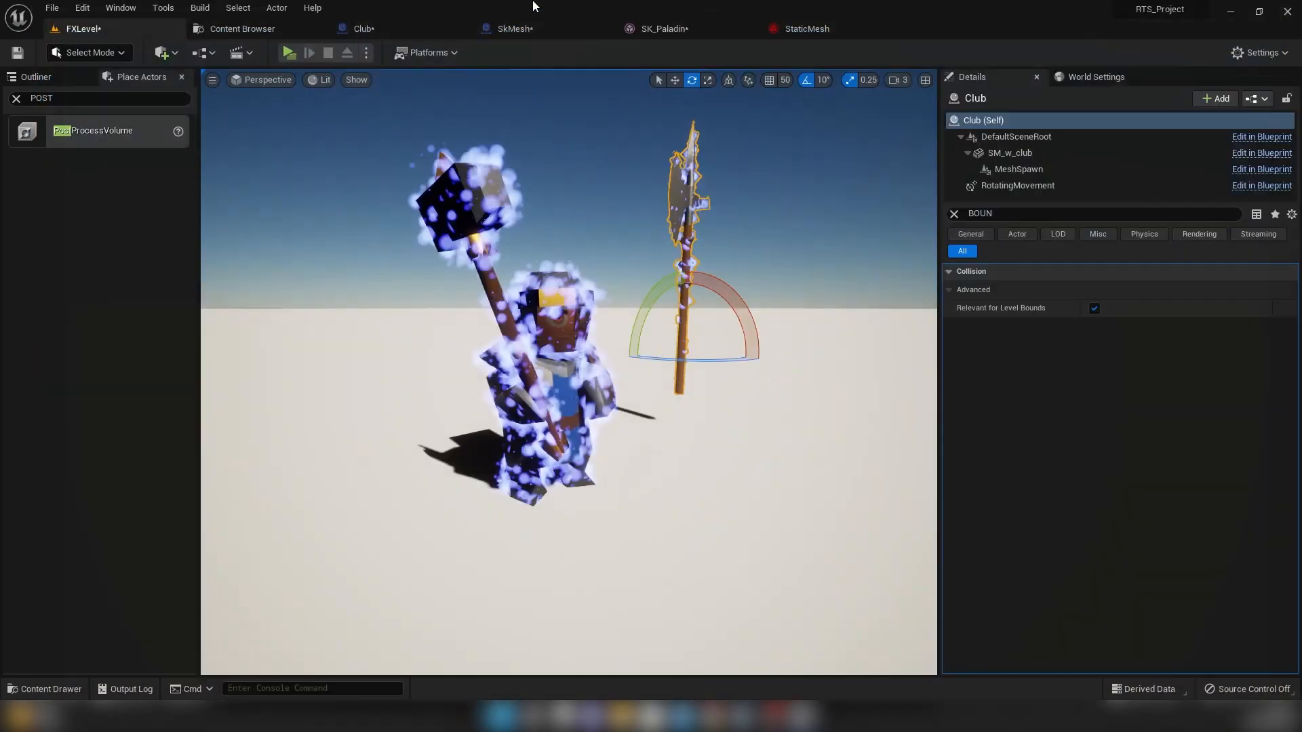
{"action": "left_click", "coordinate": [832, 32]}
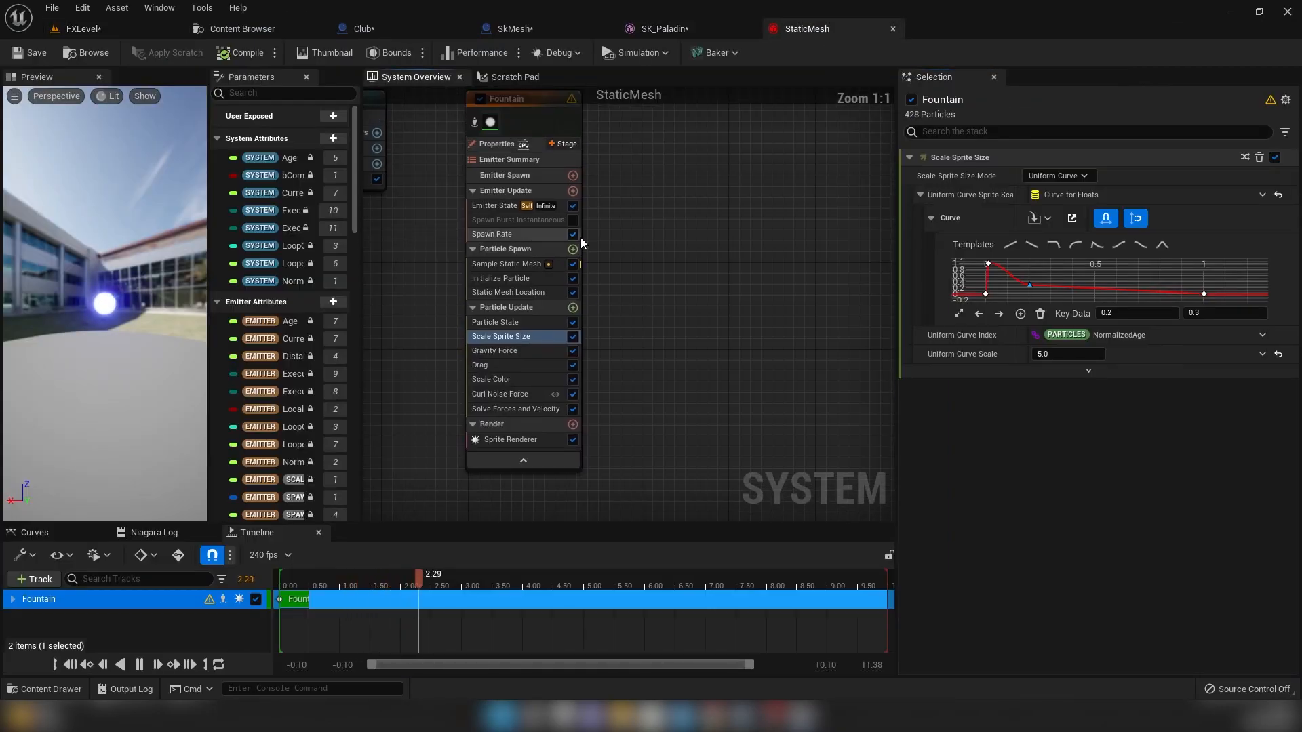
- Adjust the minimum particle lifetime in Initialize Particle, review Drag, and save the system
{"action": "left_click", "coordinate": [507, 263]}
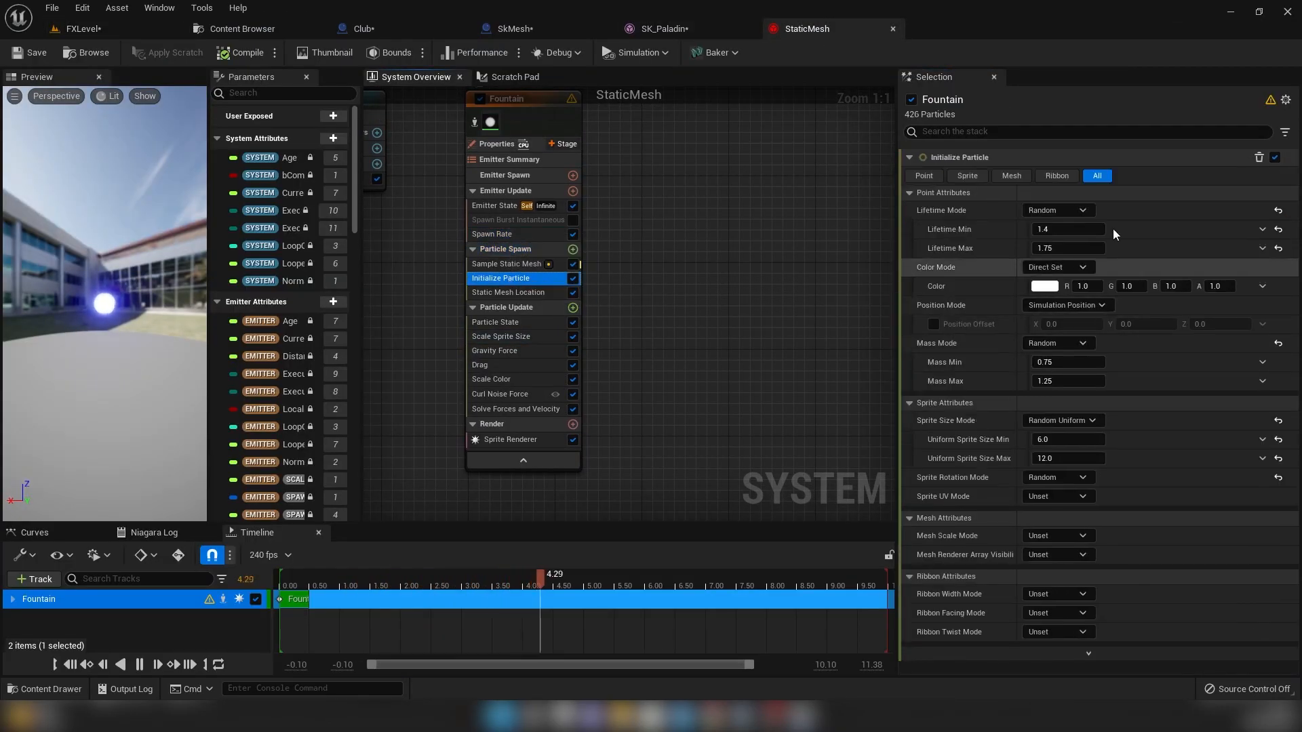
{"action": "type", "text": ".4"}
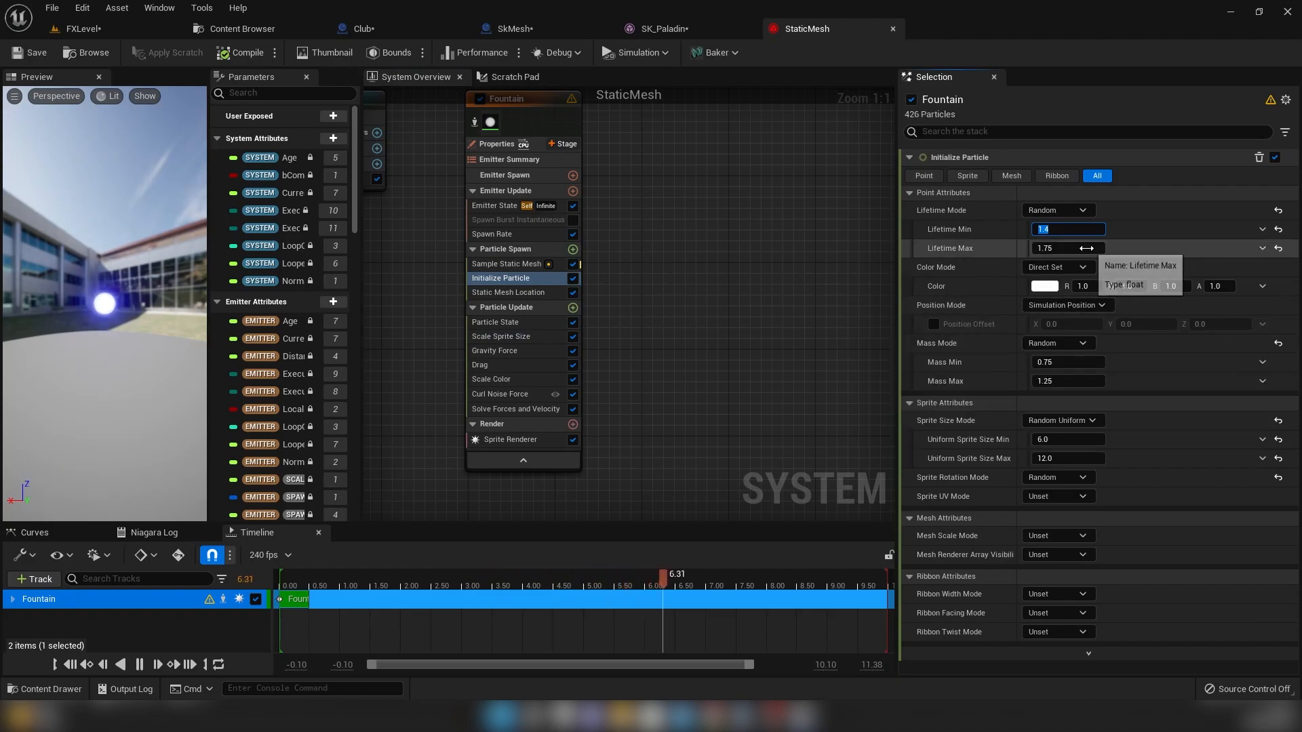
{"action": "key", "text": "Tab"}
{"action": "type", "text": "3"}
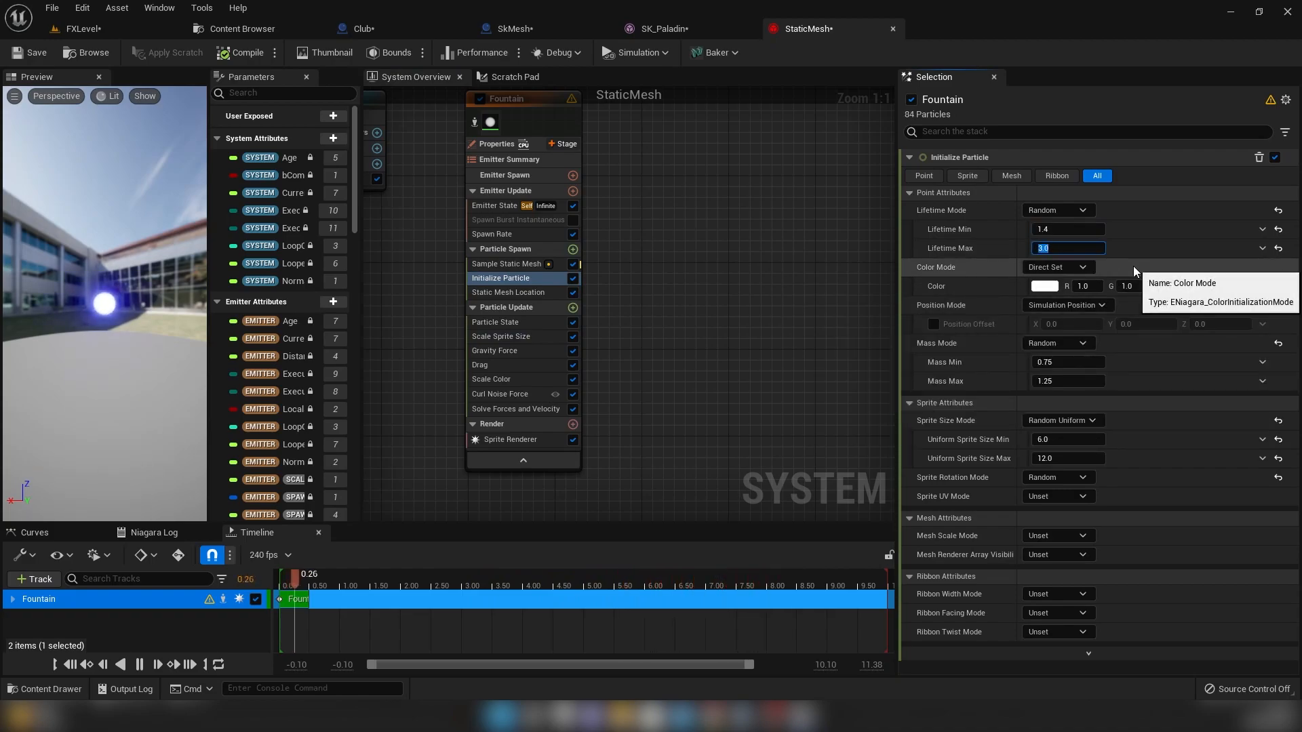
{"action": "left_click", "coordinate": [477, 364]}
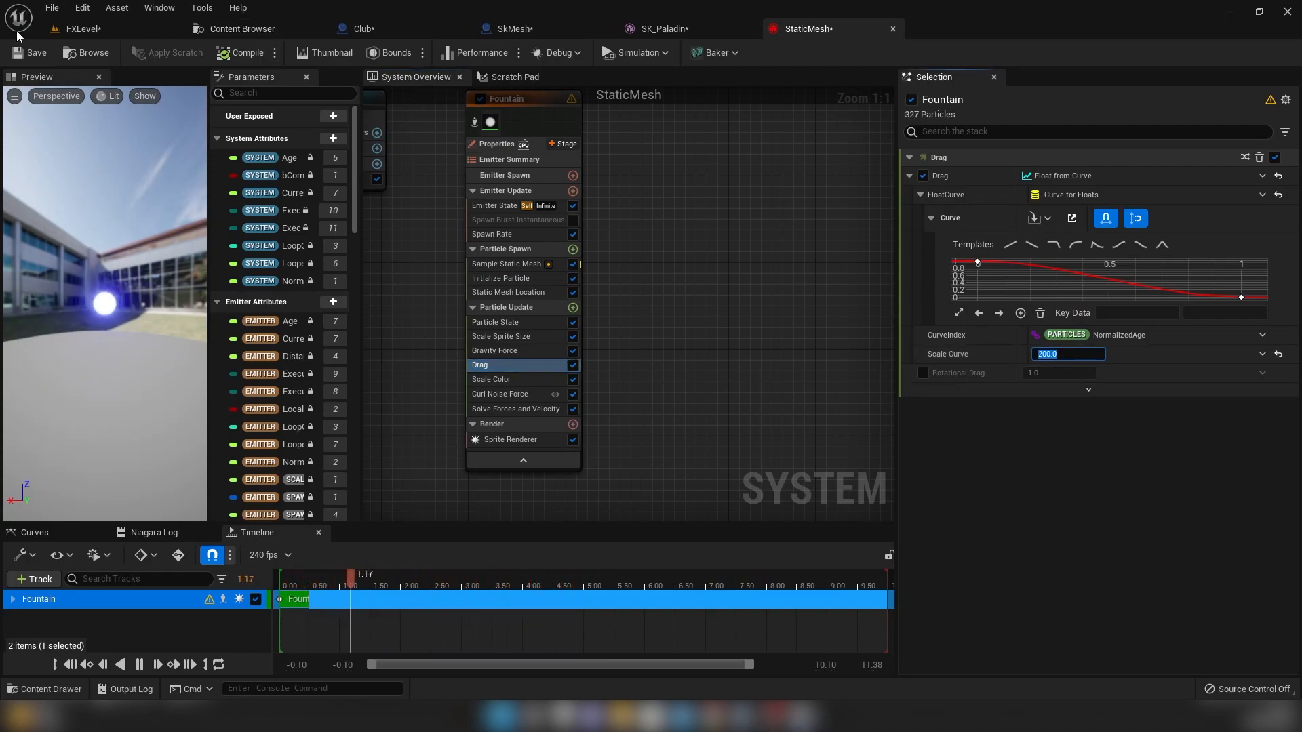
{"action": "left_click", "coordinate": [29, 52]}
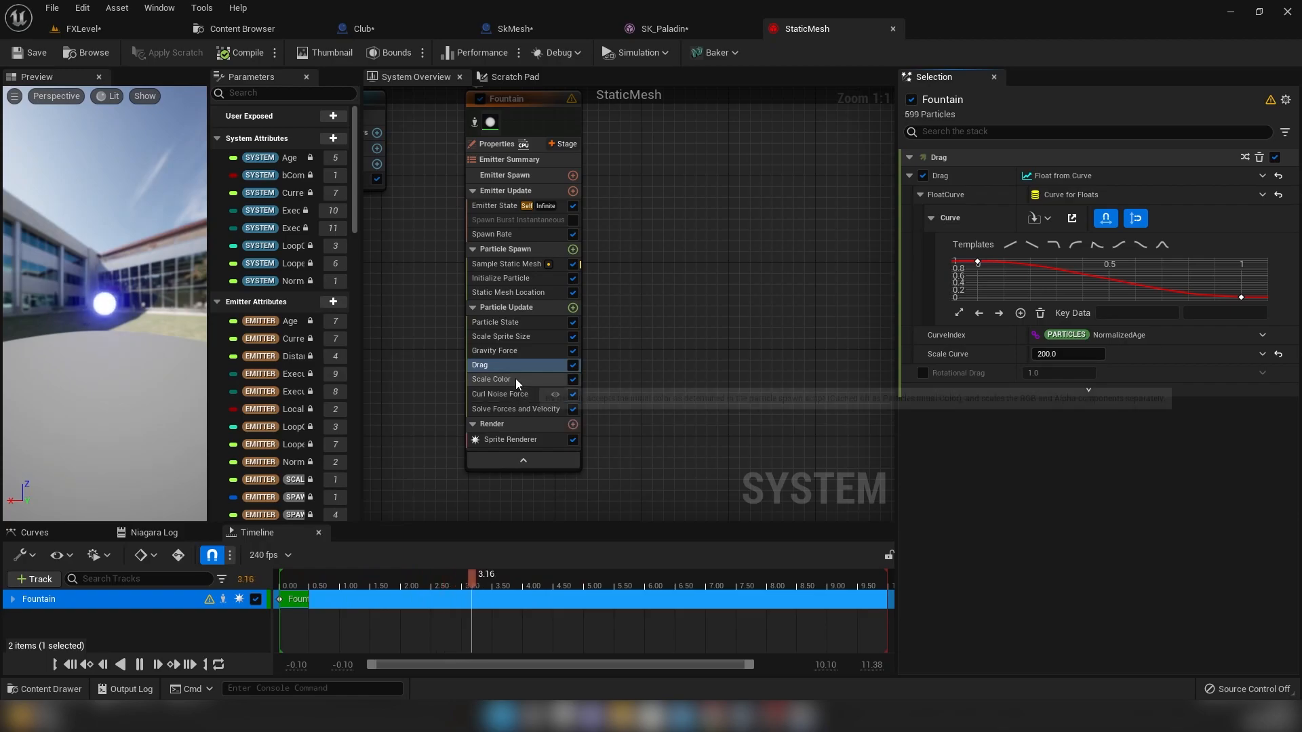
- Disable the Gravity Force module and switch to the FXLevel editor
{"action": "left_click", "coordinate": [527, 351]}
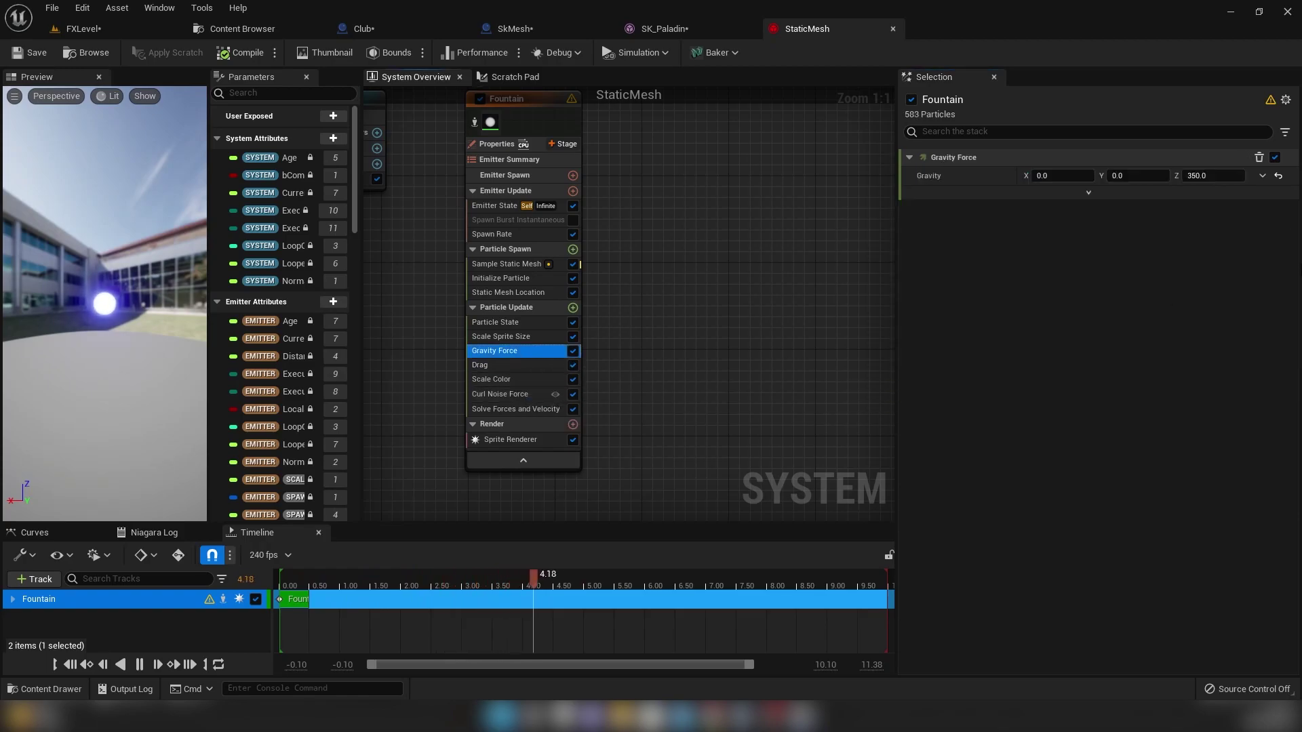
{"action": "left_click", "coordinate": [572, 351]}
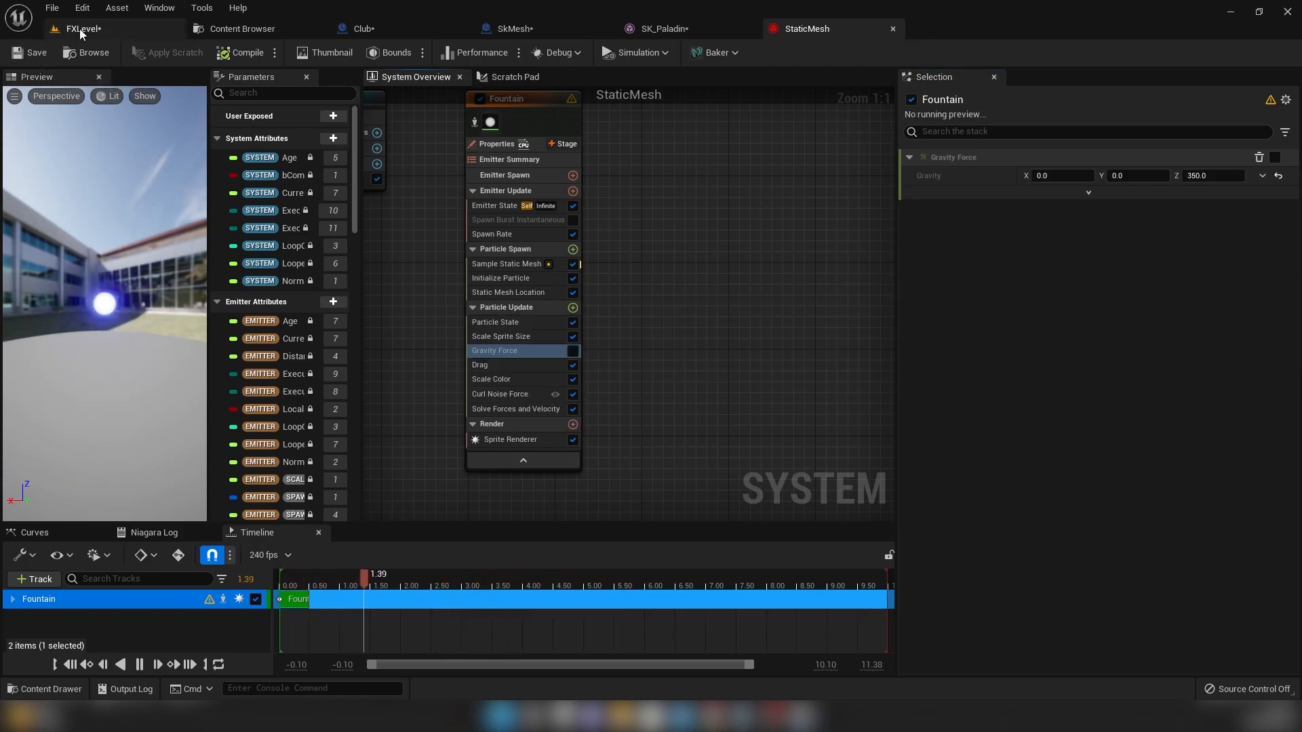
{"action": "left_click", "coordinate": [80, 28]}
- Start a play-test of FXLevel to watch sparkles drift off the halberd
{"action": "left_click", "coordinate": [301, 54]}
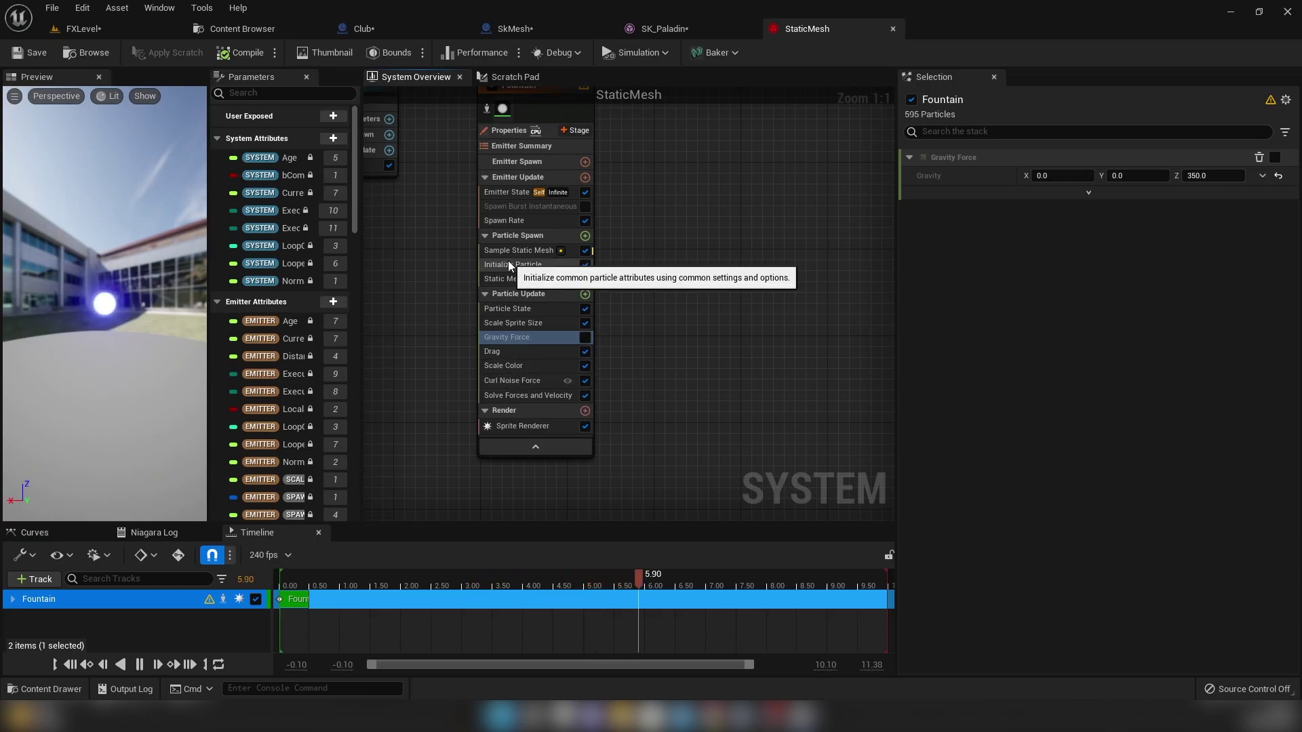
- Check the SkMesh and Club blueprints and browse to the weapon meshes from the SM_w_club component
{"action": "left_click", "coordinate": [509, 251]}
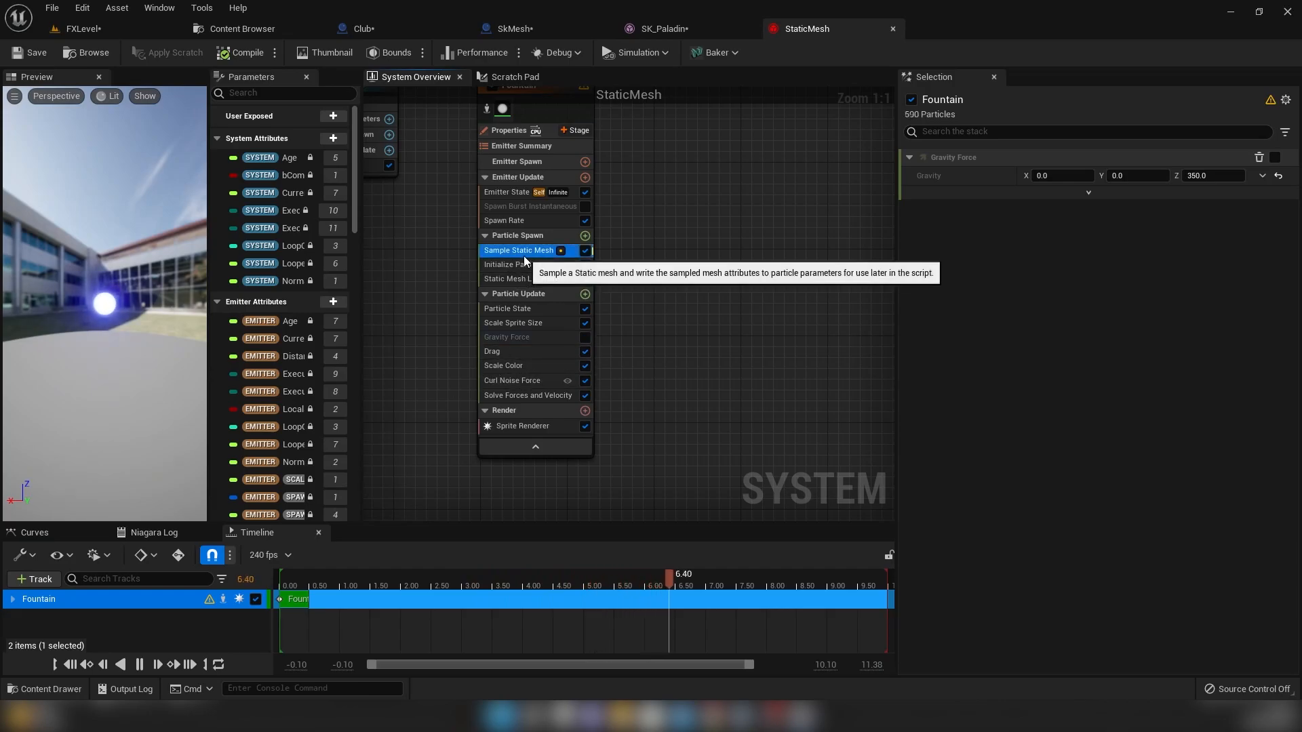
{"action": "left_click", "coordinate": [519, 30]}
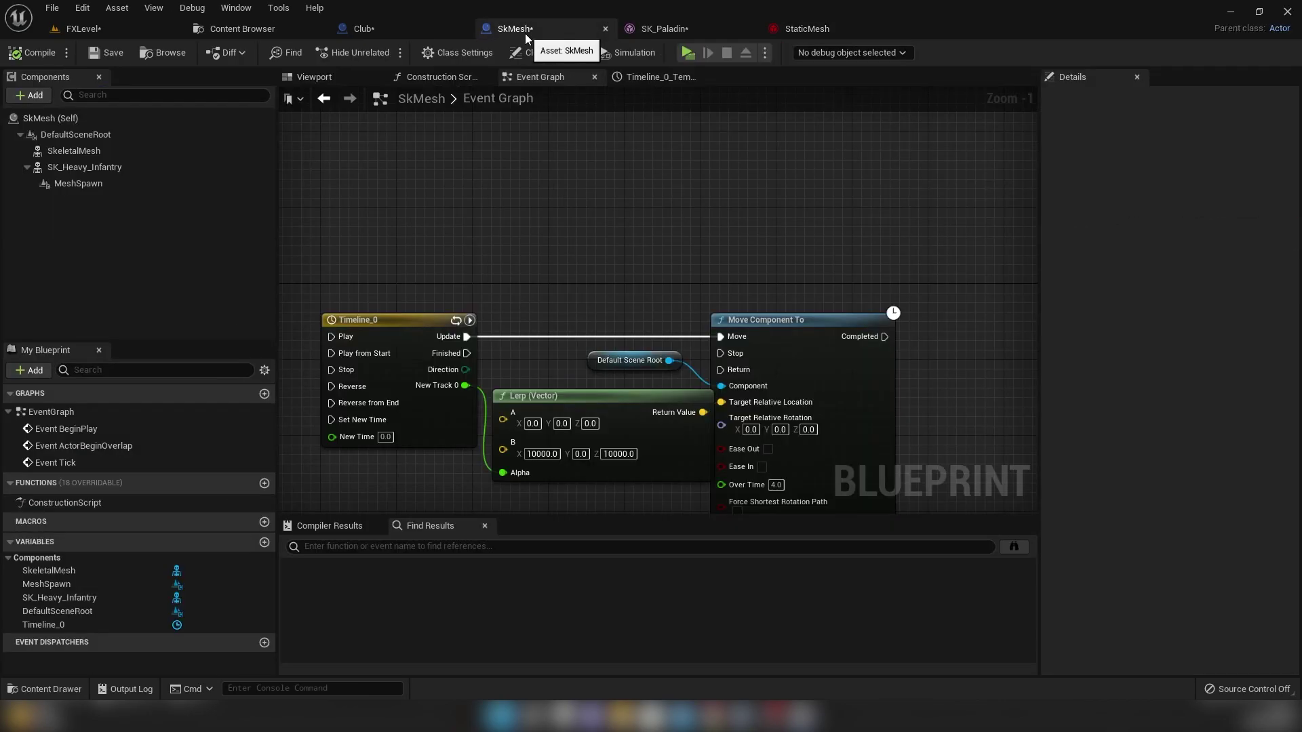
{"action": "left_click", "coordinate": [387, 28]}
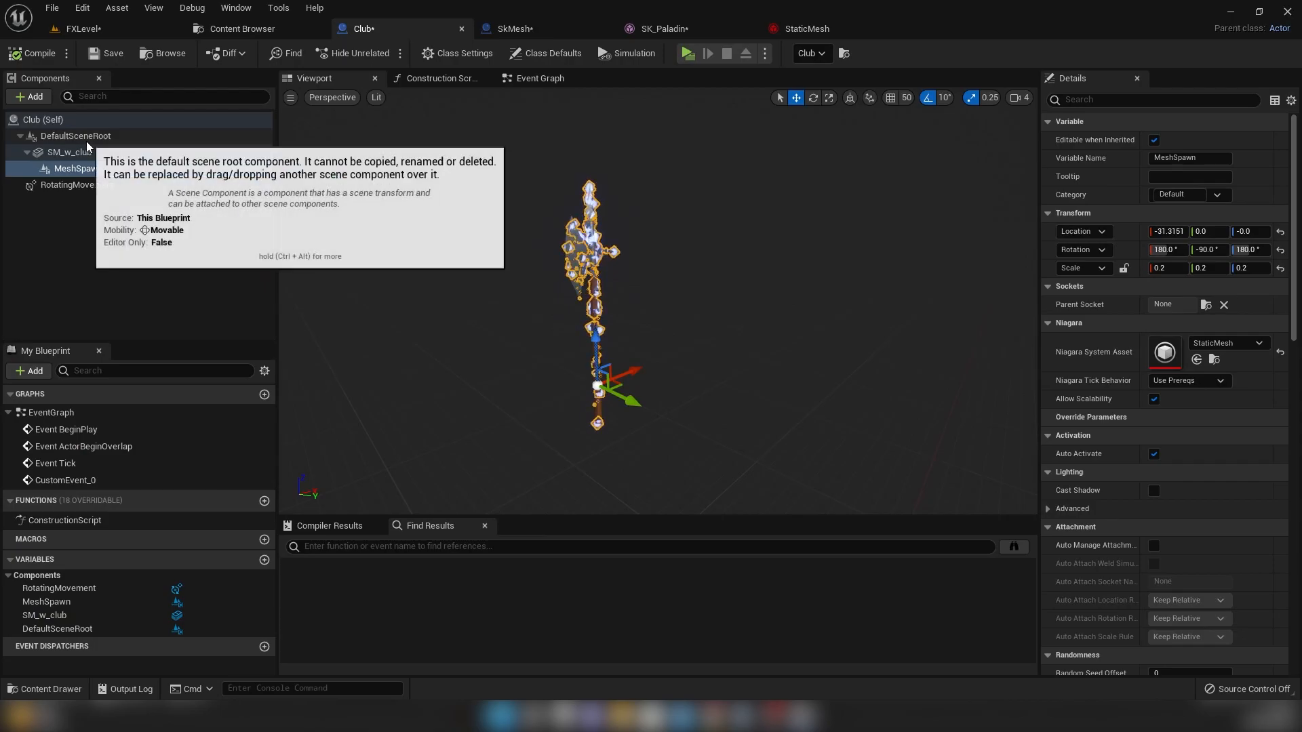
{"action": "left_click", "coordinate": [70, 152]}
{"action": "left_click", "coordinate": [1214, 376]}
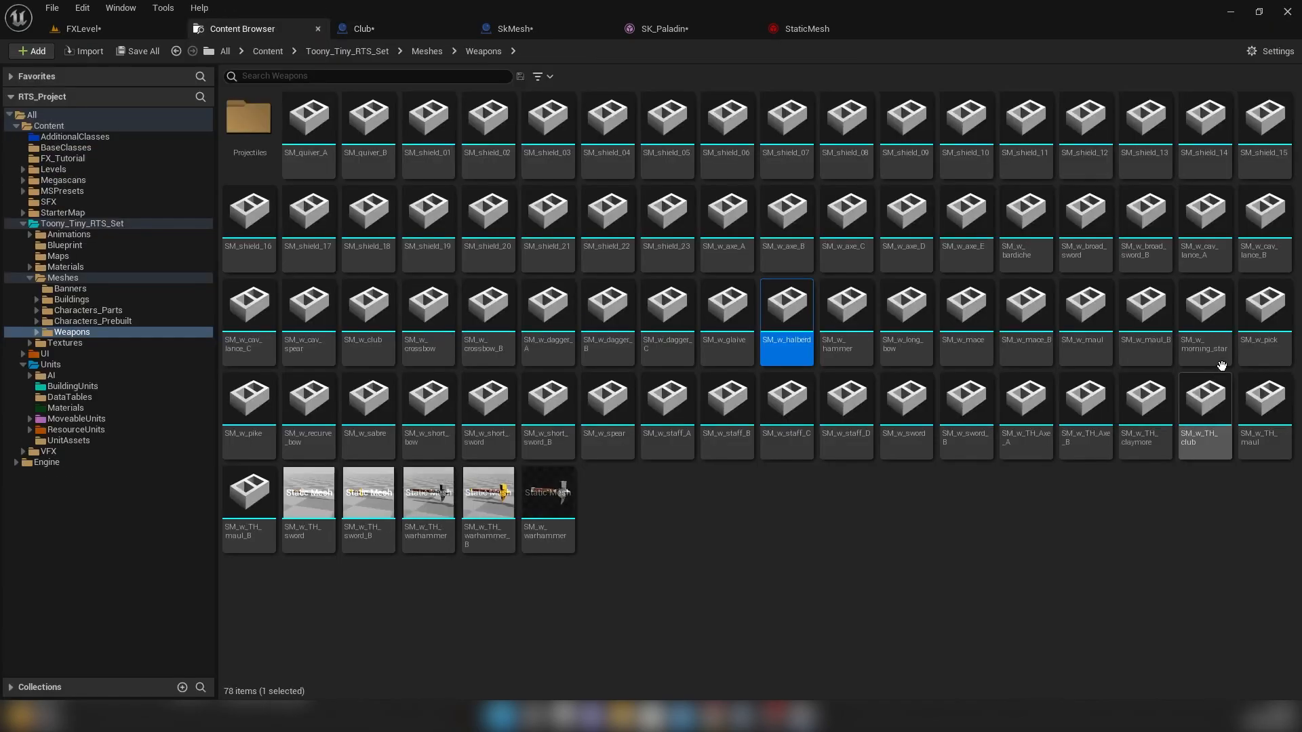
{"action": "left_click", "coordinate": [701, 29]}
{"action": "left_click", "coordinate": [803, 28]}
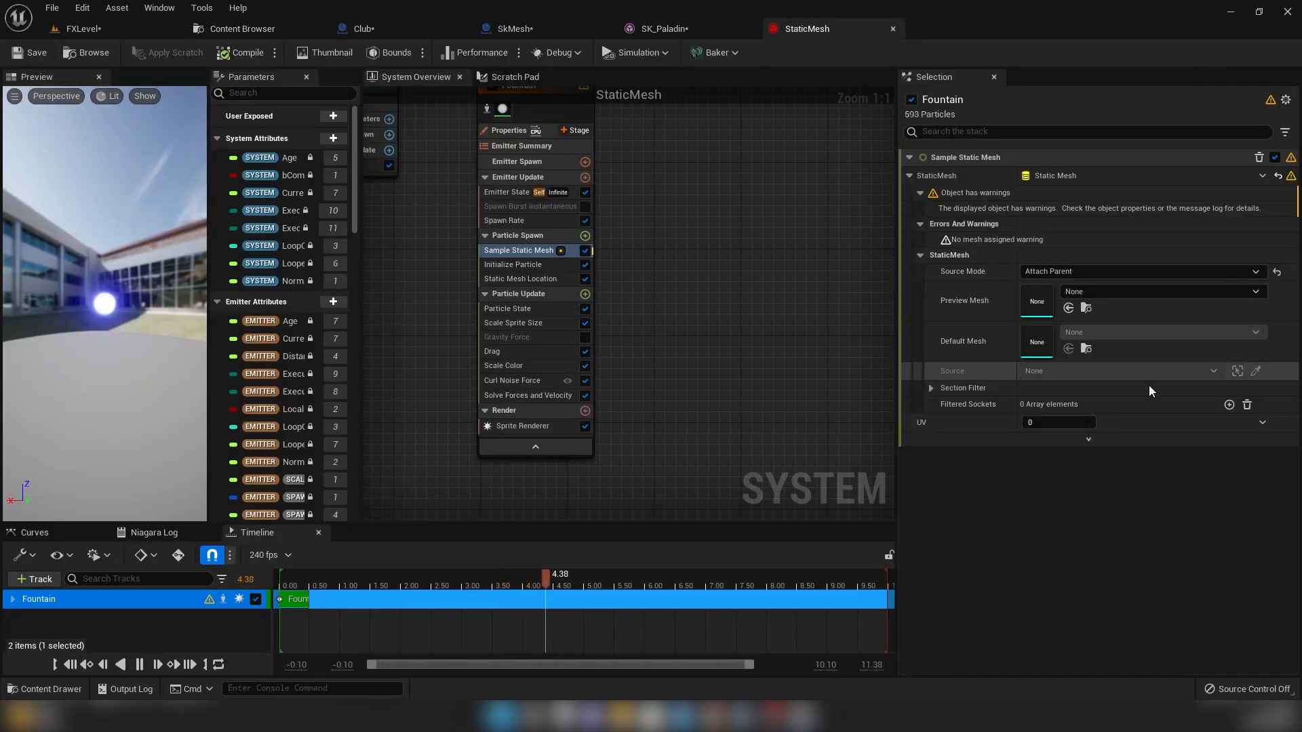
- Set Sample Static Mesh's Preview Mesh to SM_w_halberd, clearing the no-mesh warning
{"action": "left_click", "coordinate": [1067, 307]}
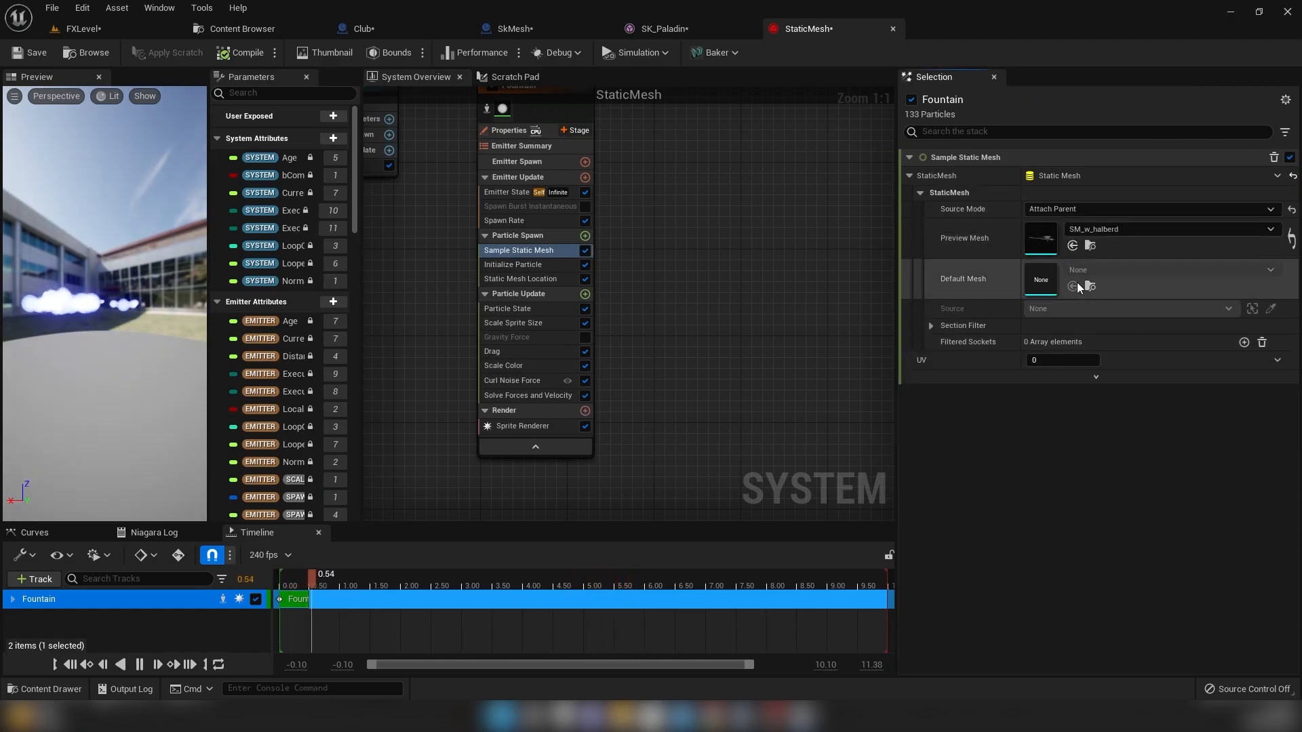
{"action": "left_click", "coordinate": [1074, 288]}
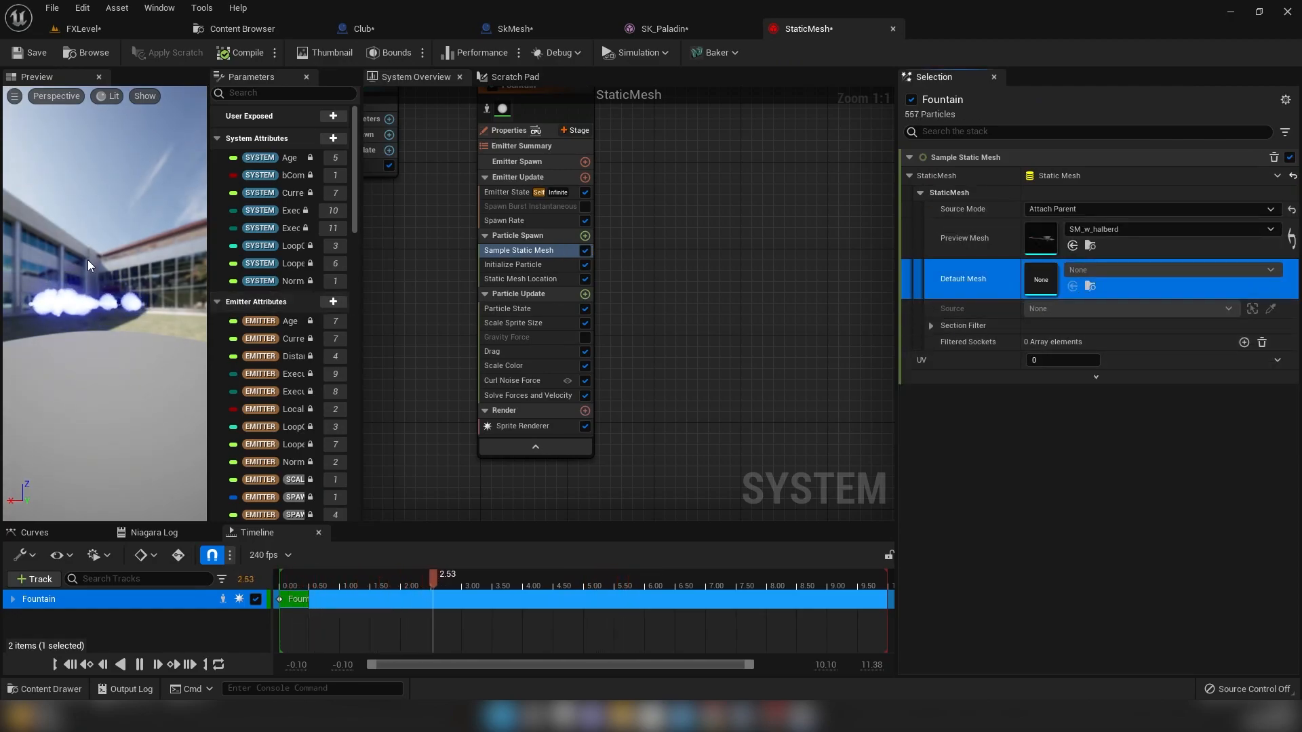
- Add Scale Sprite Size by Speed to the Particle Update stage
{"action": "left_click_drag", "start_coordinate": [88, 265], "coordinate": [91, 229]}
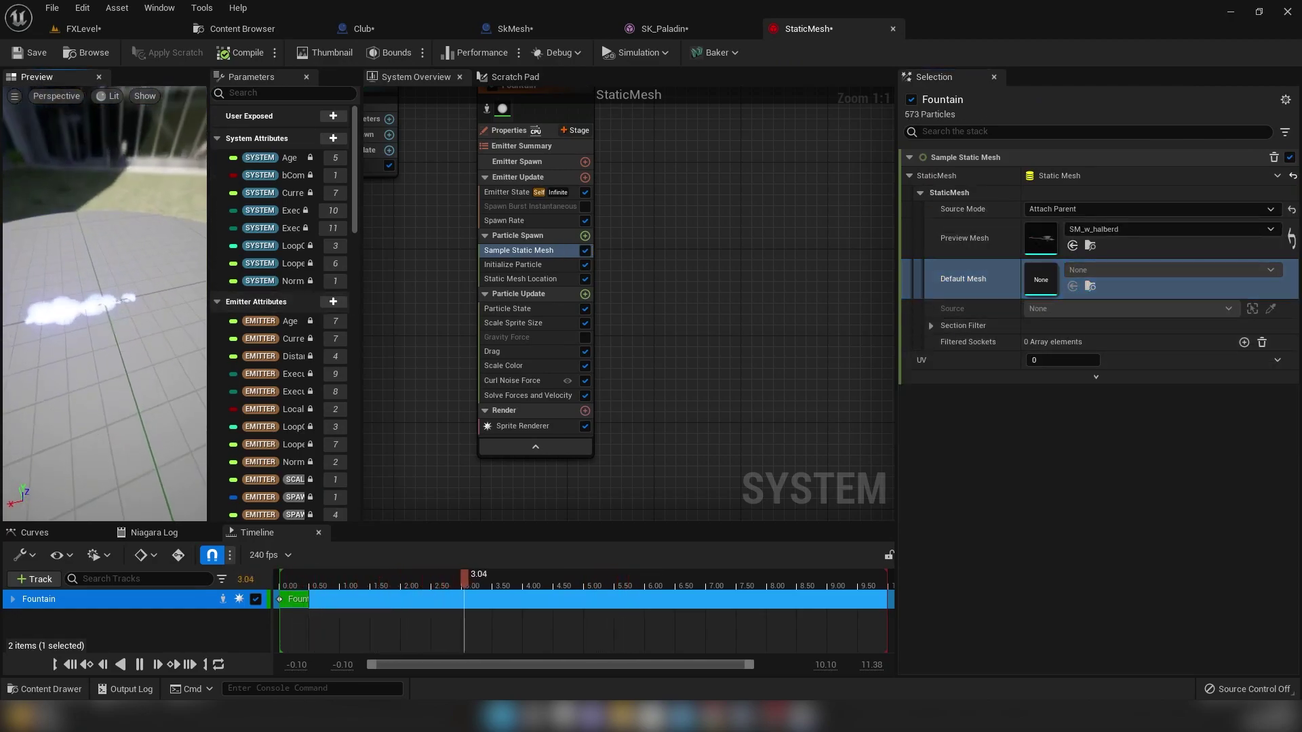
{"action": "left_click", "coordinate": [585, 294]}
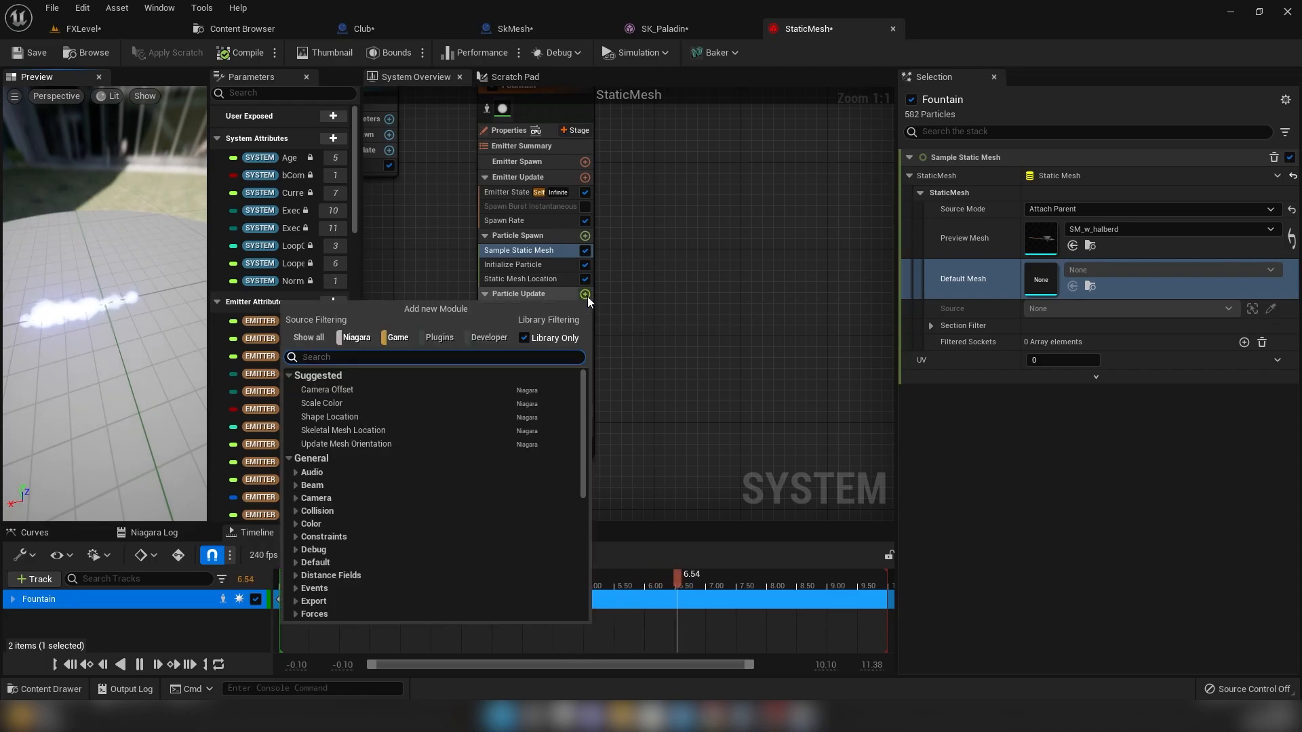
{"action": "type", "text": "speed"}
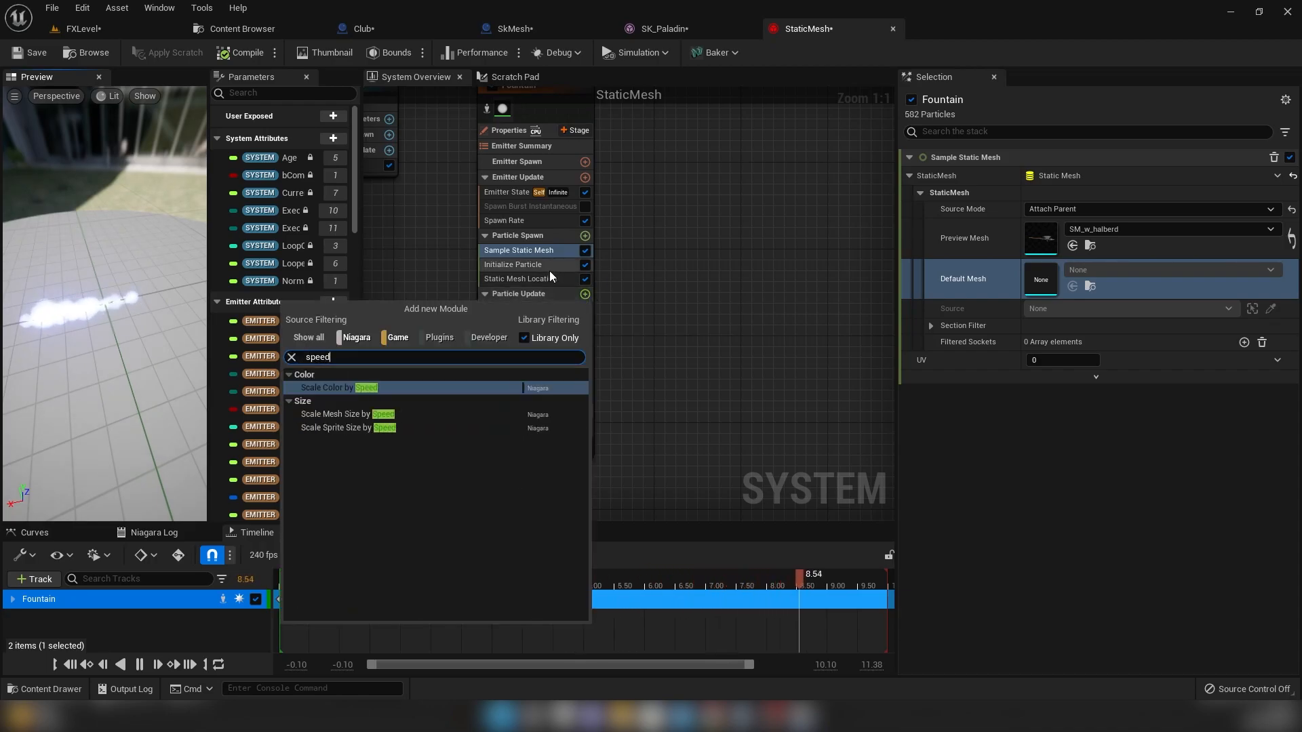
{"action": "left_click", "coordinate": [350, 427]}
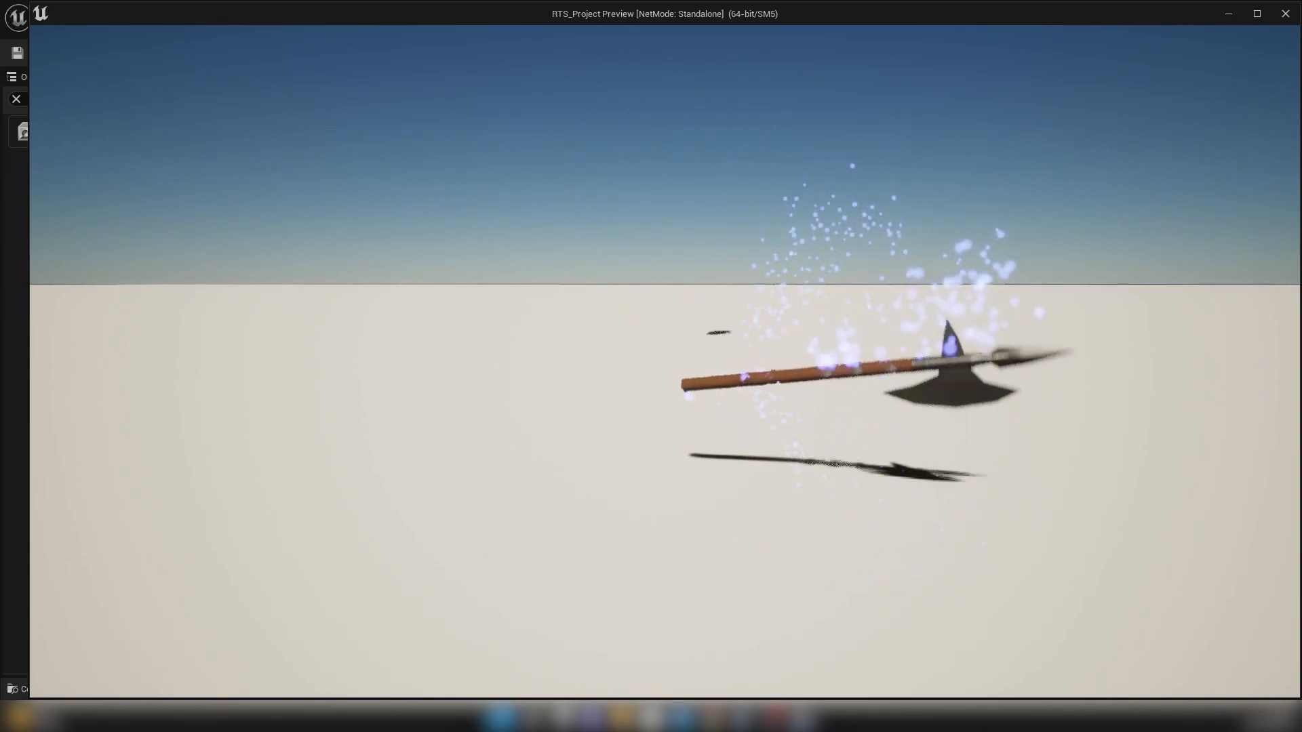
- End the play-test and bring up the Spawn Rate settings in StaticMesh
{"action": "key", "text": "Escape"}
{"action": "left_click", "coordinate": [784, 31]}
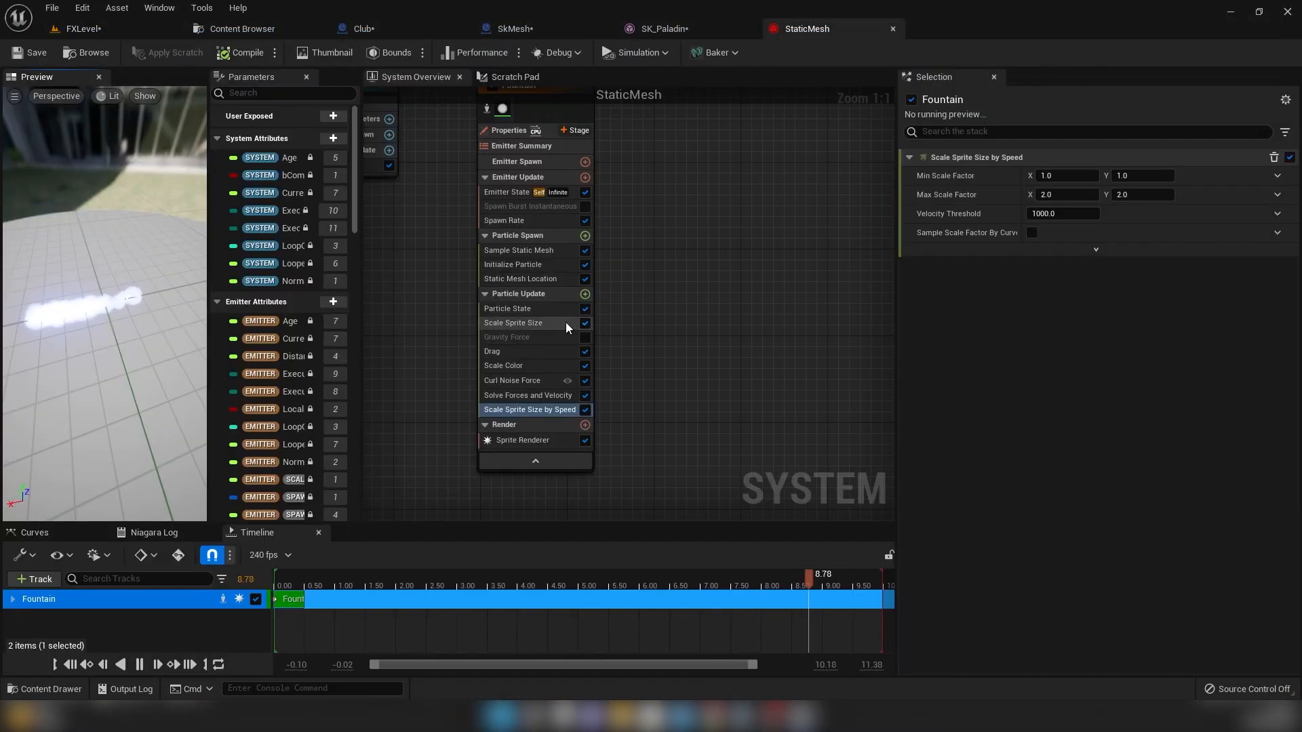
{"action": "left_click", "coordinate": [515, 223]}
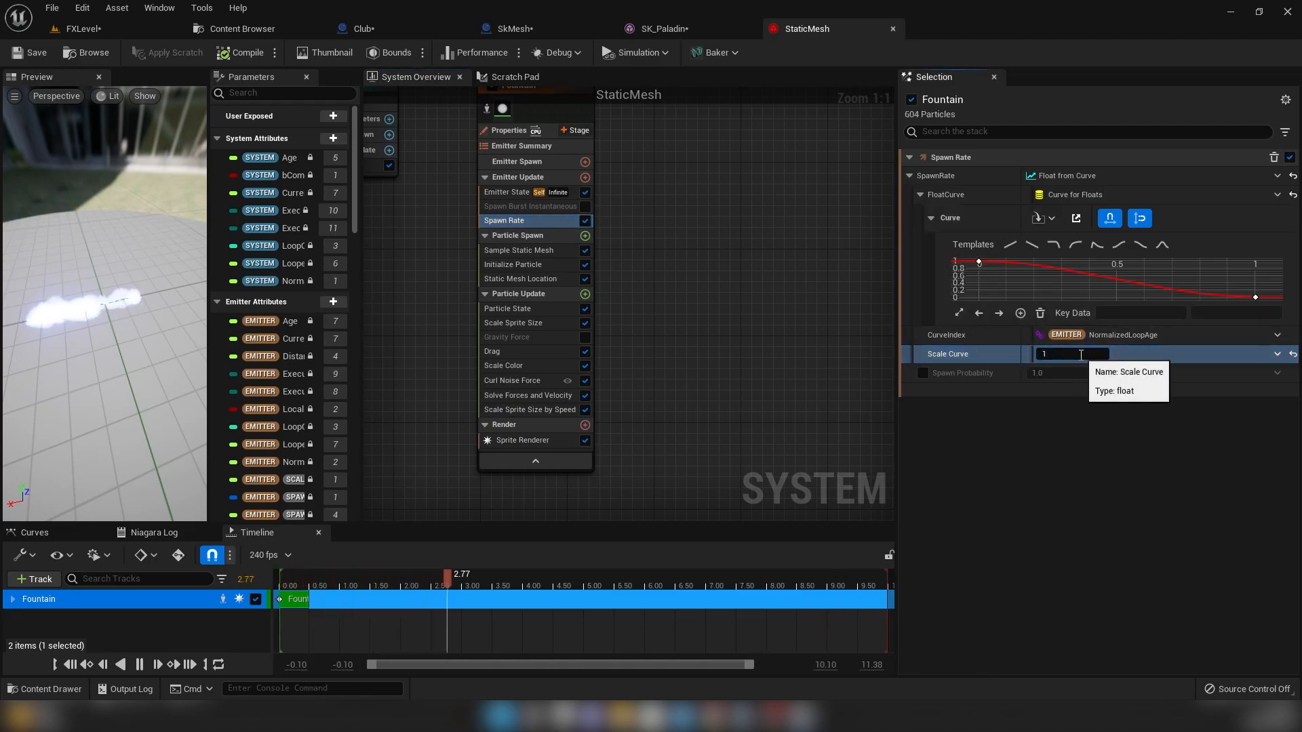
- Add a key to the Spawn Rate curve and pull it down to about 0.3 for an early drop
{"action": "right_click", "coordinate": [1010, 275]}
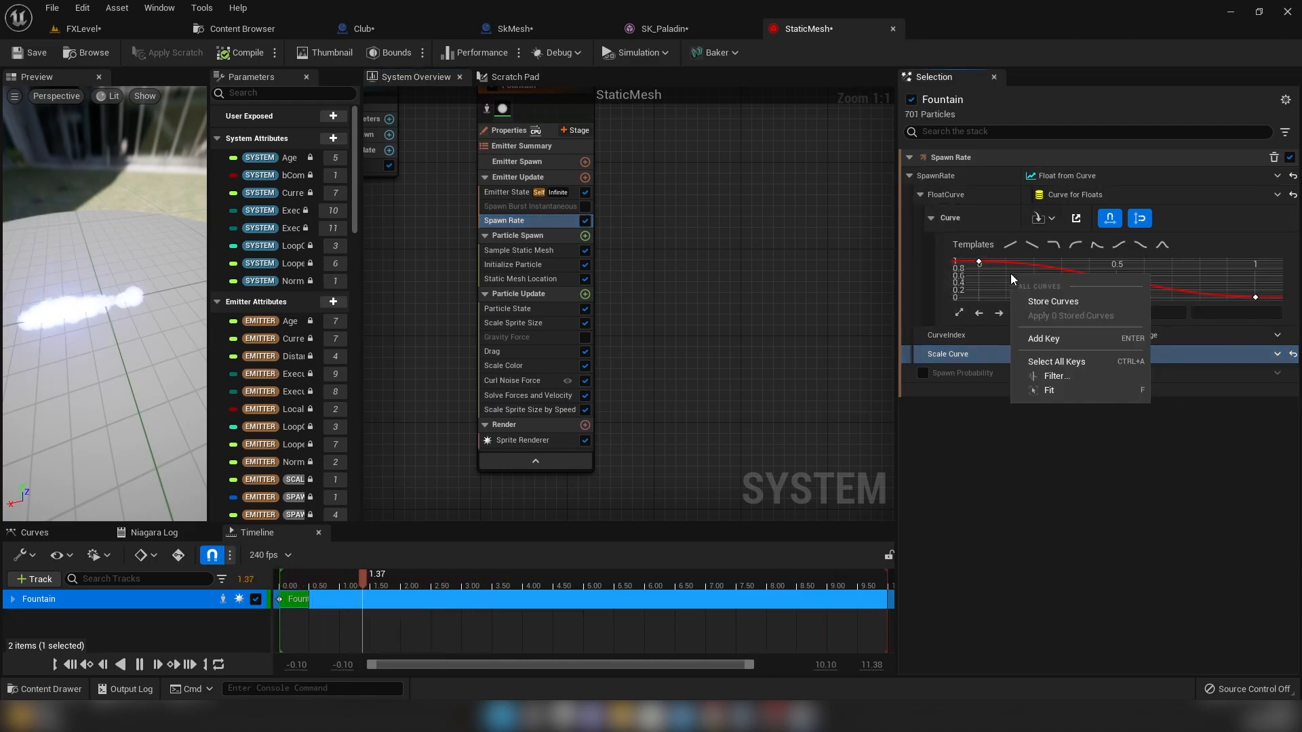
{"action": "left_click", "coordinate": [1047, 338]}
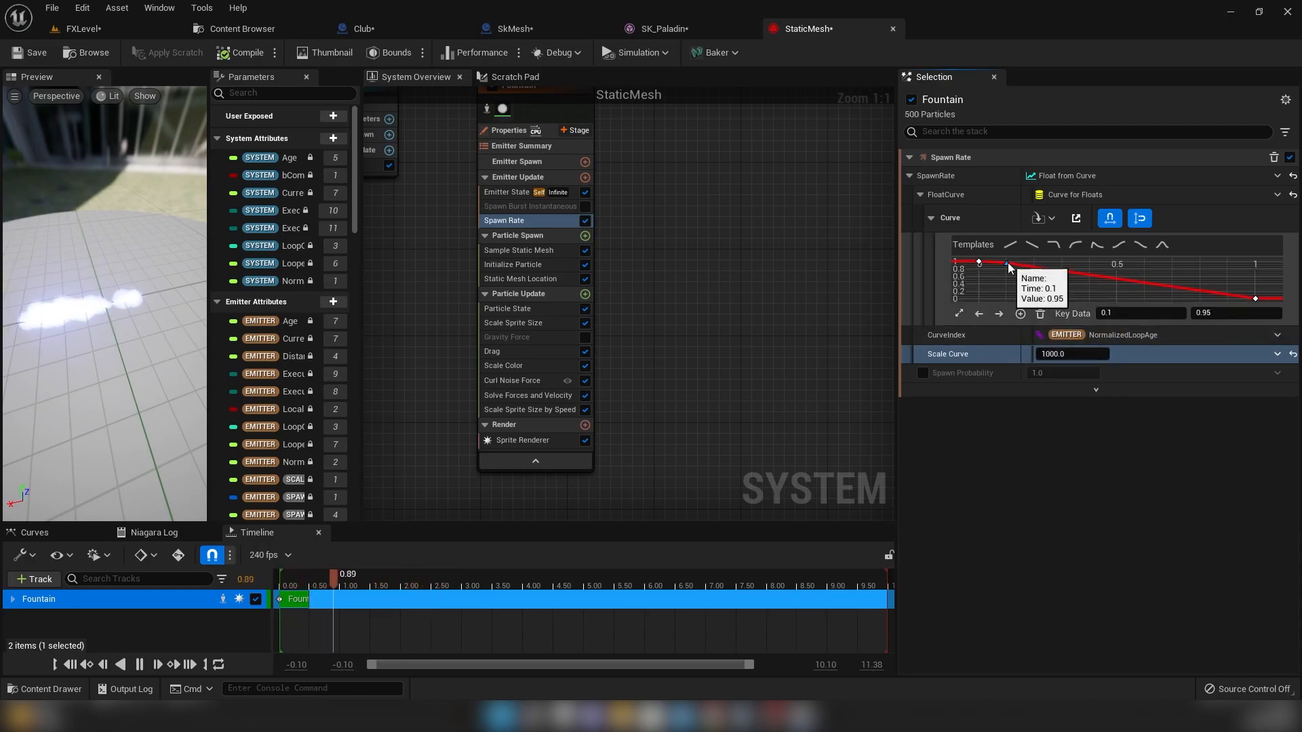
{"action": "left_click_drag", "start_coordinate": [1008, 262], "coordinate": [997, 287]}
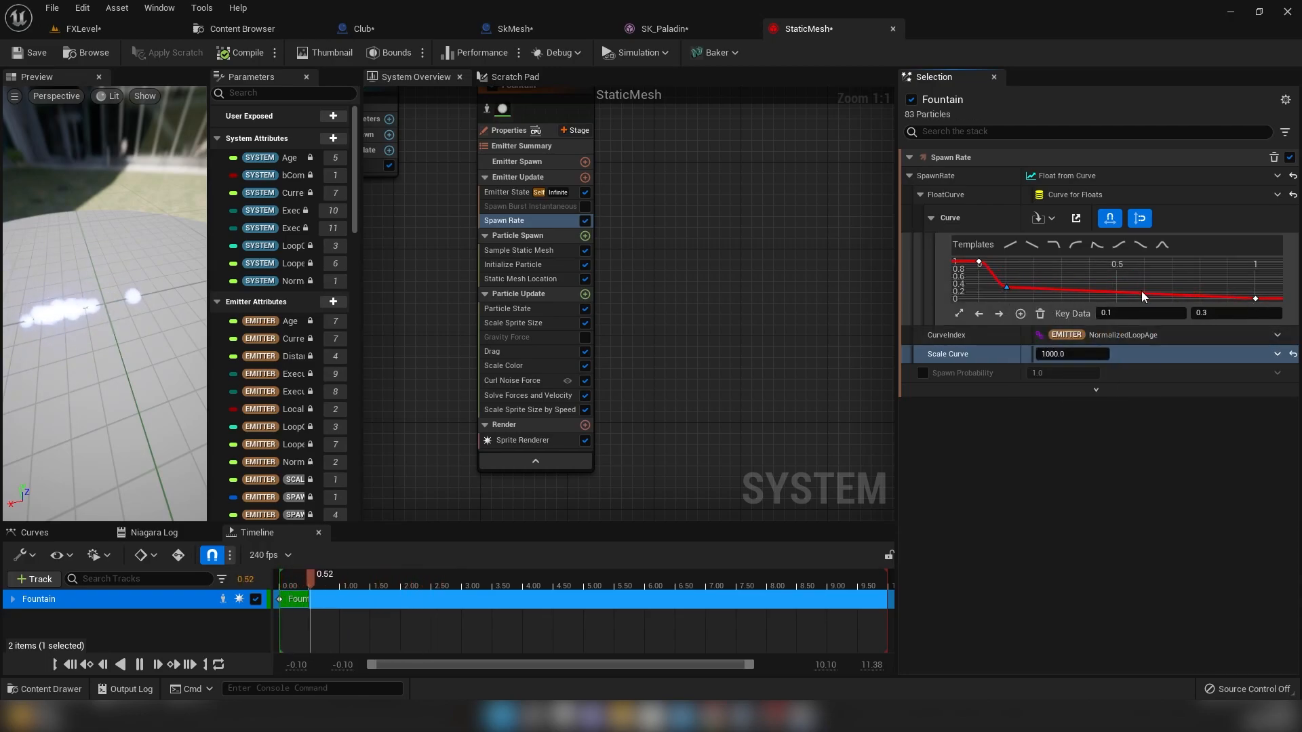
{"action": "left_click", "coordinate": [84, 28]}
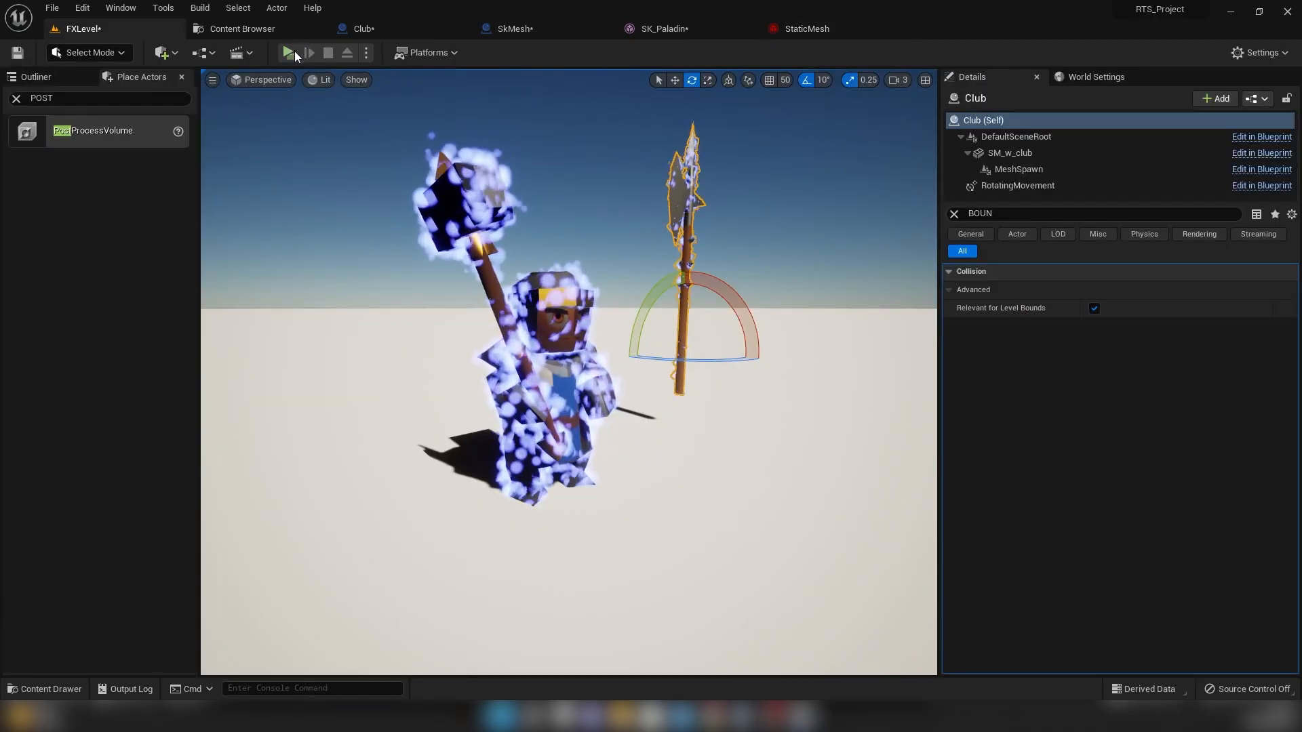
{"action": "left_click", "coordinate": [294, 51]}
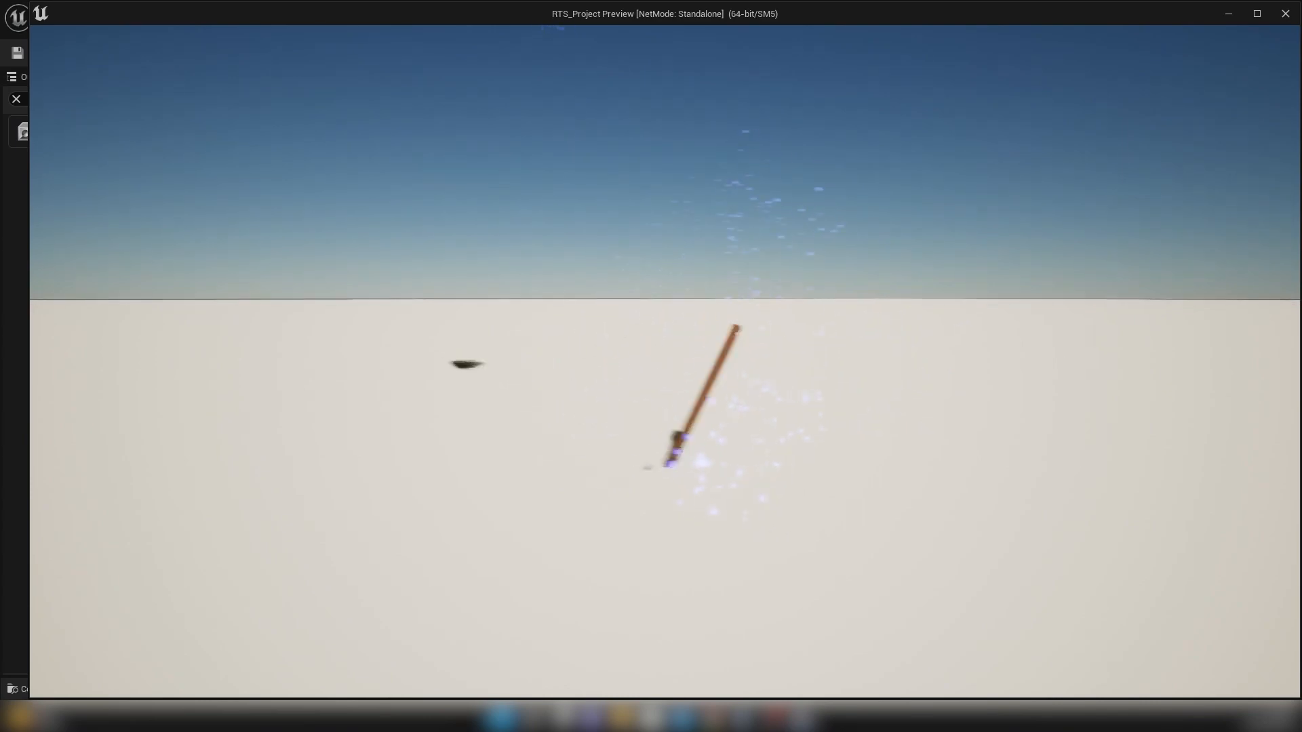
{"action": "key", "text": "Escape"}
- Locate the Sprite Renderer's DefaultSpriteMaterial in the Content Browser and copy it
{"action": "left_click", "coordinate": [807, 27]}
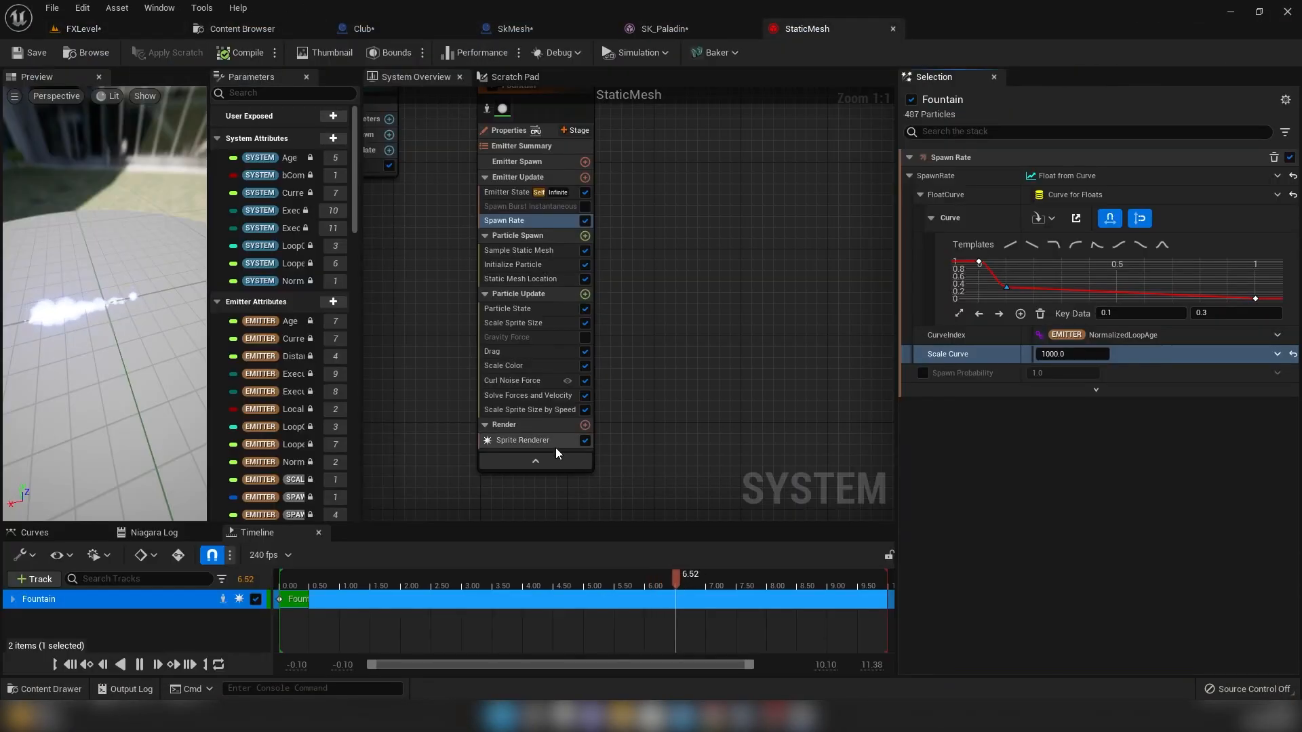
{"action": "left_click", "coordinate": [531, 444]}
{"action": "left_click", "coordinate": [1058, 208]}
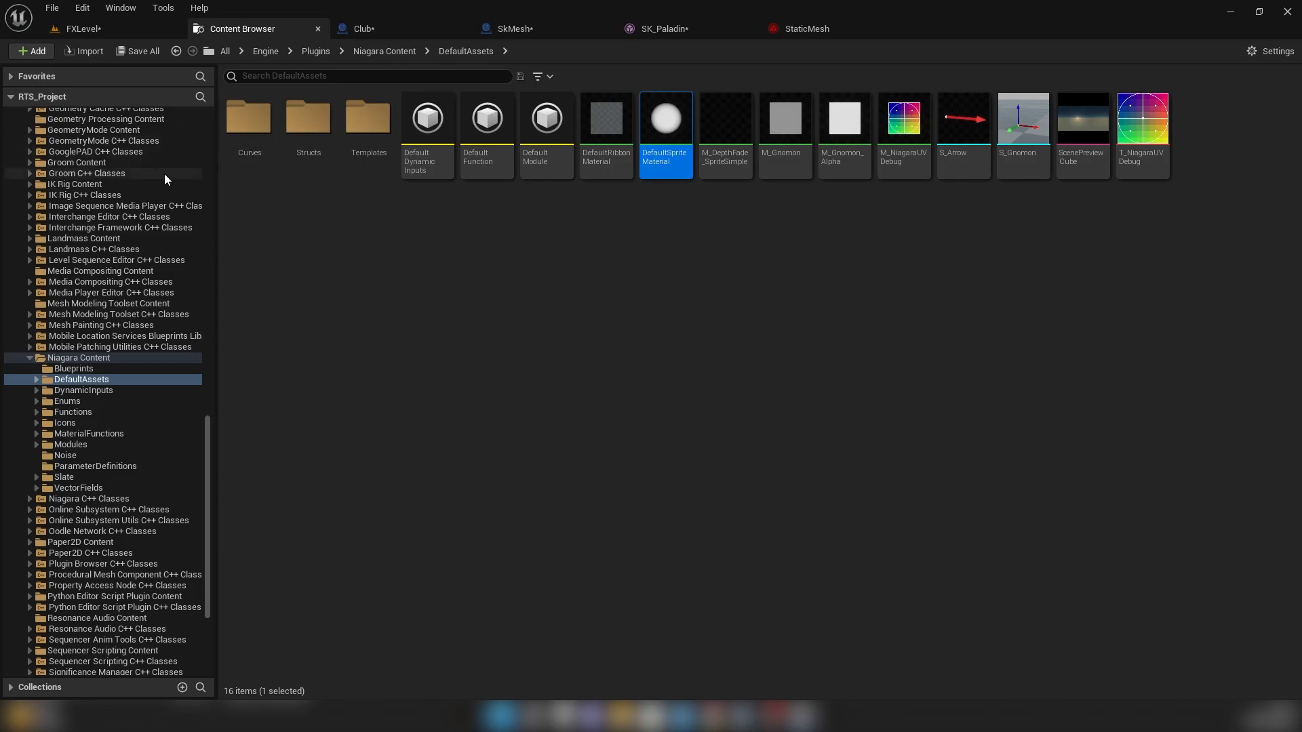
{"action": "scroll", "coordinate": [164, 176], "scroll_direction": "up", "scroll_amount": 5}
{"action": "left_click_drag", "start_coordinate": [204, 321], "coordinate": [215, 134]}
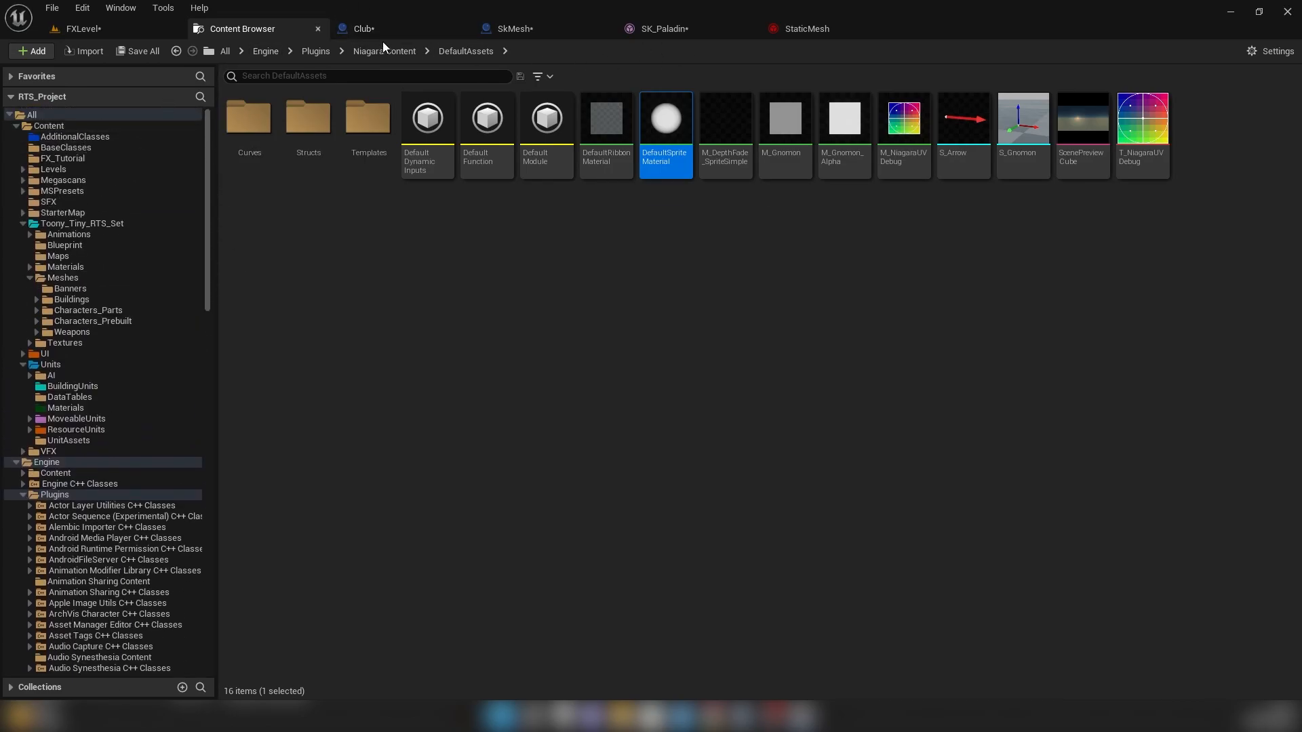
{"action": "left_click", "coordinate": [368, 30]}
- Paste a copy of DefaultSpriteMaterial into Content/FX_Tutorial and select it
{"action": "left_click", "coordinate": [158, 54]}
{"action": "left_click", "coordinate": [482, 273]}
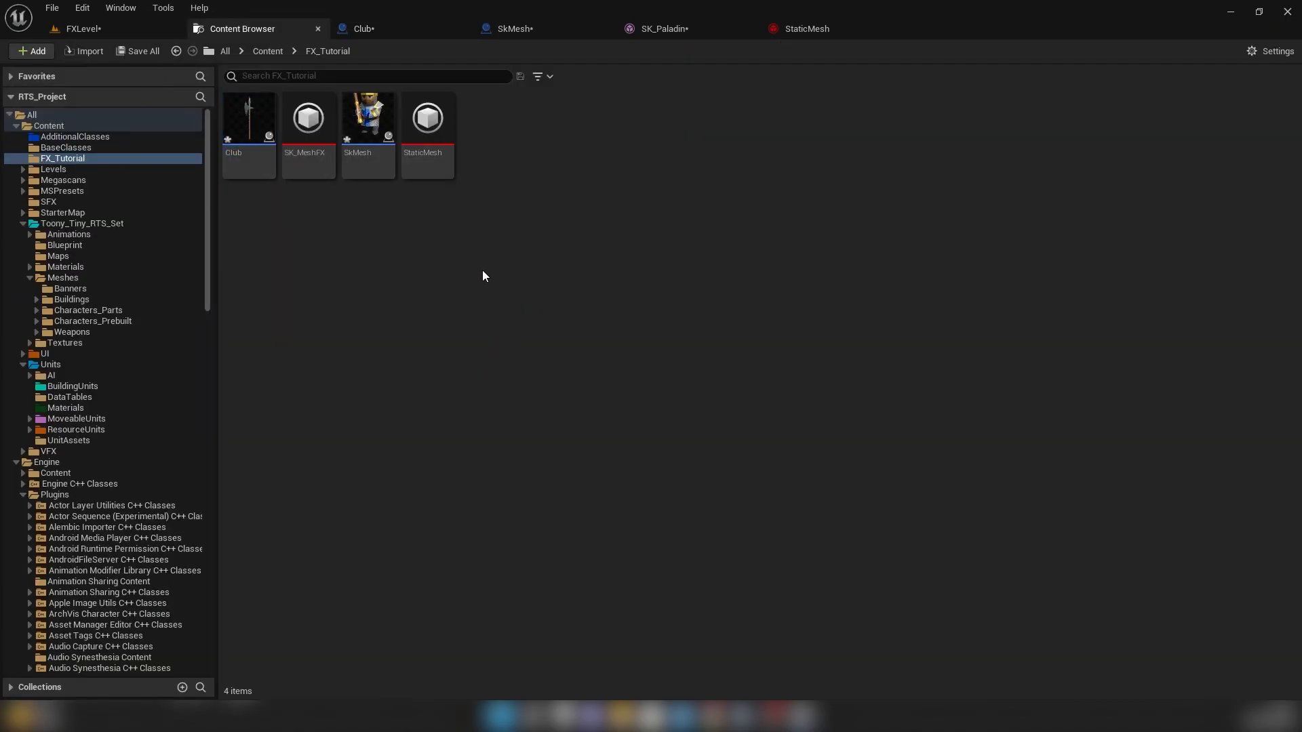
{"action": "key", "text": "ctrl+v"}
{"action": "left_click", "coordinate": [499, 152]}
- Tidy the copied sprite material's graph, nudging the sphere-mask group, Particle Color and Multiply(0.15) nodes apart
{"action": "double_click", "coordinate": [499, 152]}
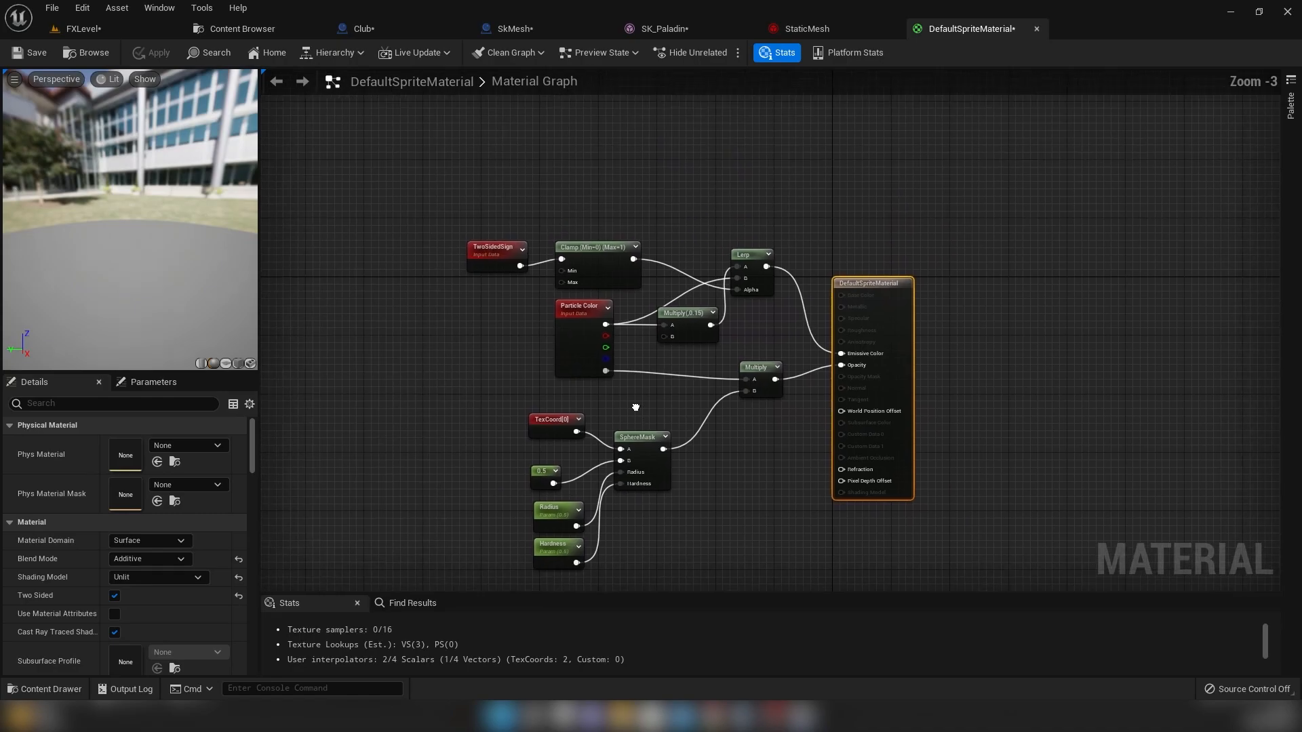
{"action": "left_click_drag", "start_coordinate": [497, 403], "coordinate": [637, 486]}
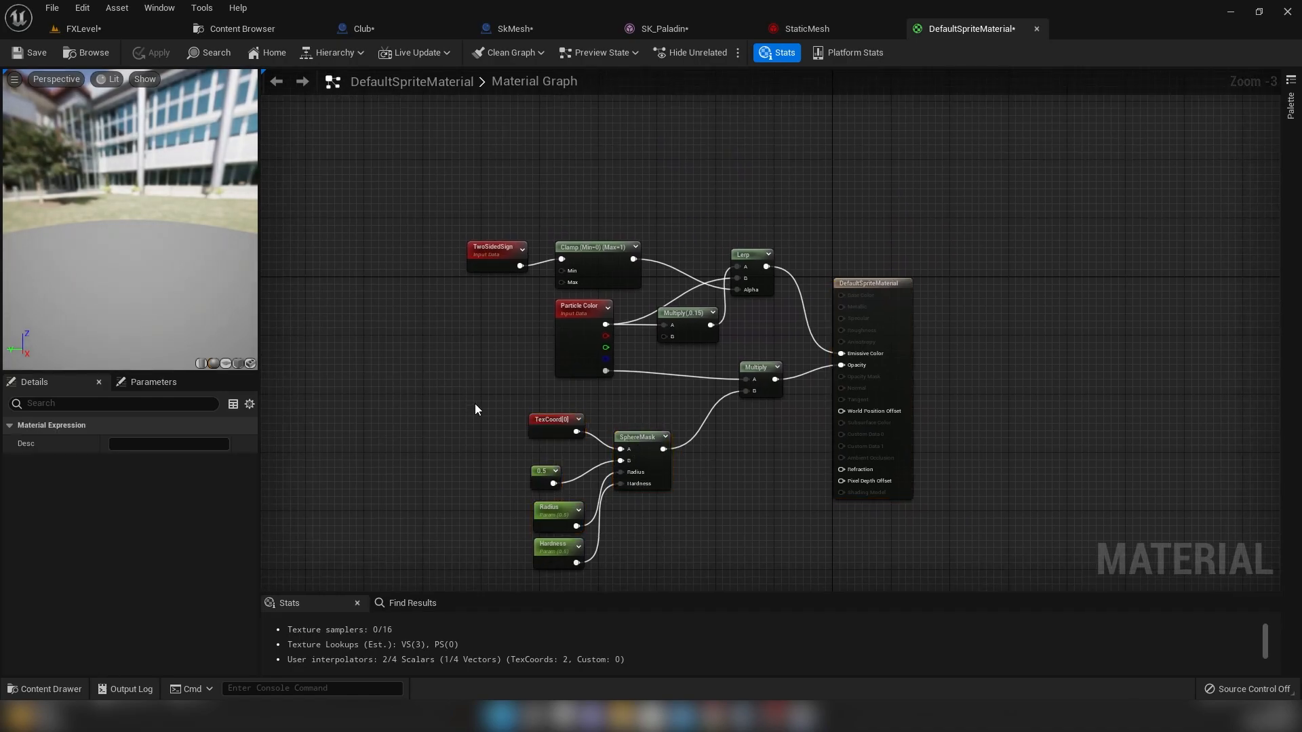
{"action": "left_click_drag", "start_coordinate": [475, 404], "coordinate": [637, 560]}
{"action": "left_click_drag", "start_coordinate": [645, 431], "coordinate": [585, 468]}
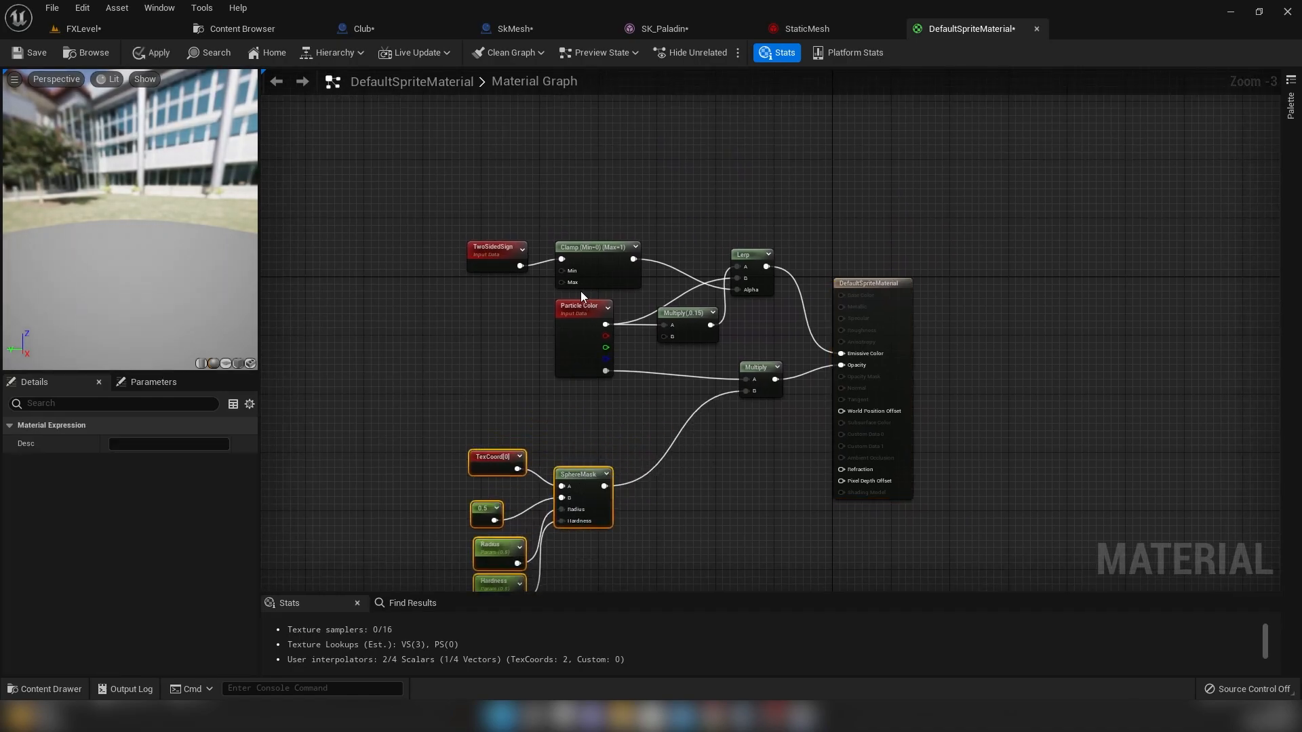
{"action": "left_click_drag", "start_coordinate": [580, 291], "coordinate": [510, 346]}
{"action": "left_click", "coordinate": [534, 314]}
{"action": "right_click_drag", "start_coordinate": [663, 314], "coordinate": [617, 294]}
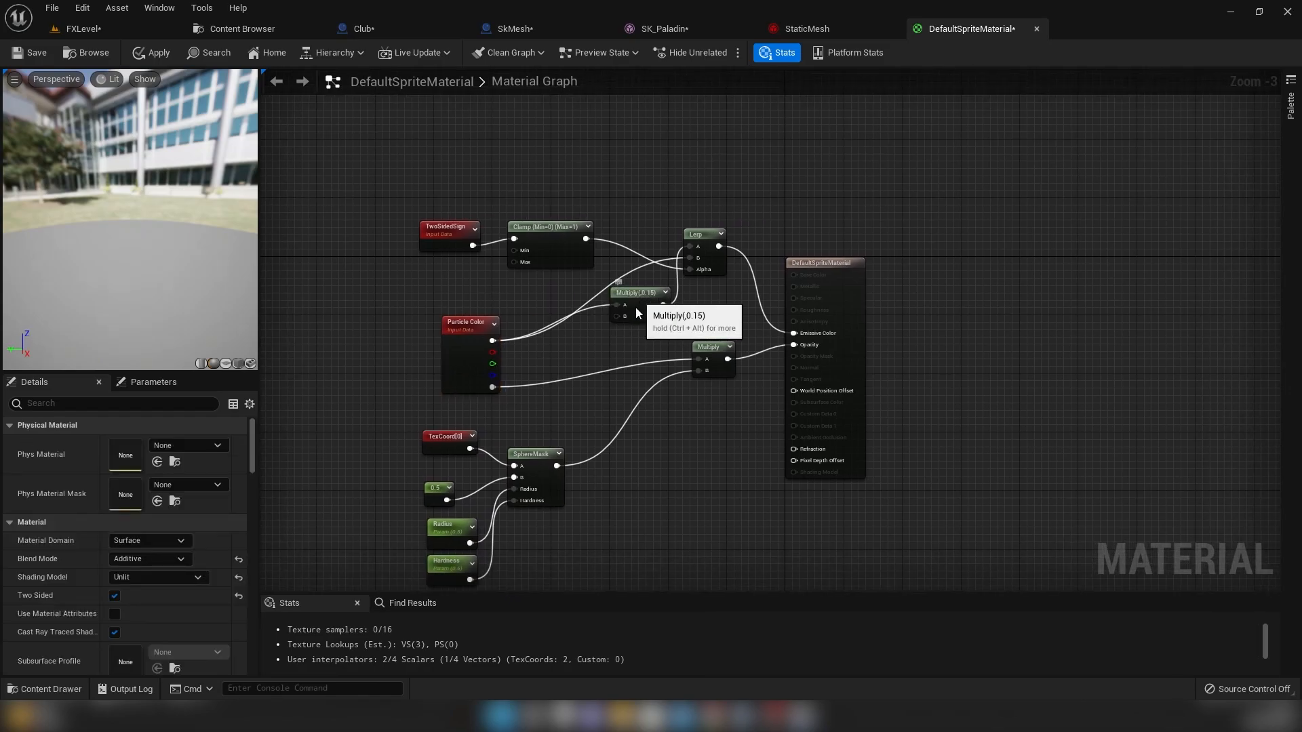
{"action": "left_click_drag", "start_coordinate": [635, 312], "coordinate": [636, 335]}
{"action": "left_click", "coordinate": [544, 383]}
{"action": "right_click_drag", "start_coordinate": [527, 445], "coordinate": [578, 361]}
- Move the SphereMask node group left and disconnect it from the opacity Multiply B input
{"action": "left_click_drag", "start_coordinate": [450, 343], "coordinate": [641, 462]}
{"action": "left_click", "coordinate": [648, 458]}
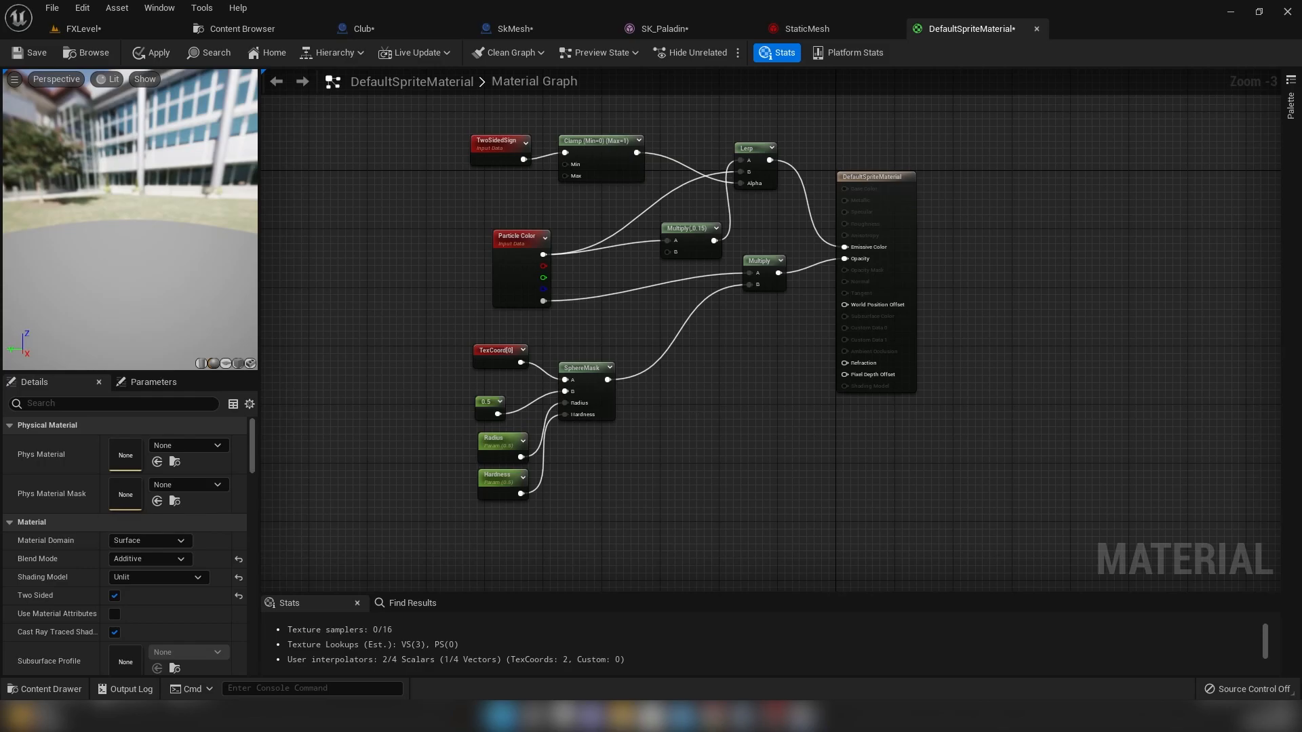
{"action": "right_click_drag", "start_coordinate": [762, 262], "coordinate": [703, 306]}
{"action": "left_click_drag", "start_coordinate": [709, 316], "coordinate": [720, 335]}
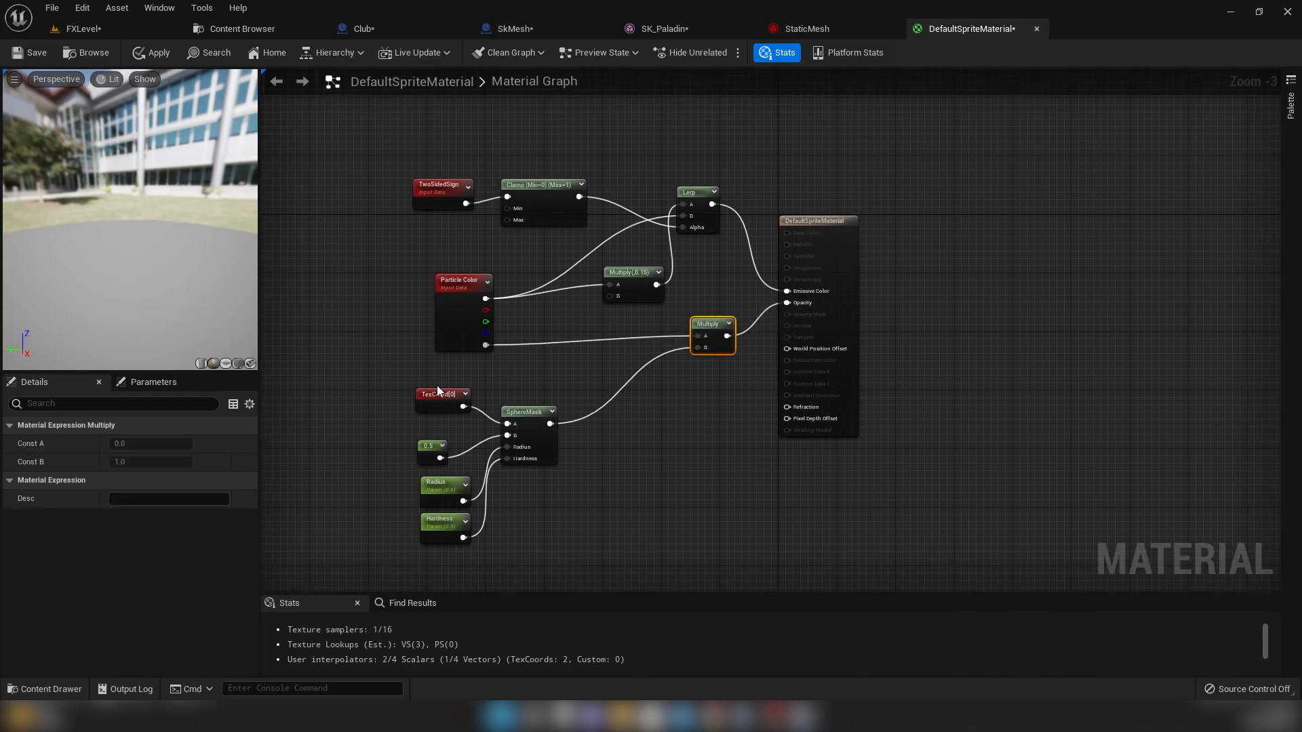
{"action": "left_click_drag", "start_coordinate": [328, 386], "coordinate": [488, 517]}
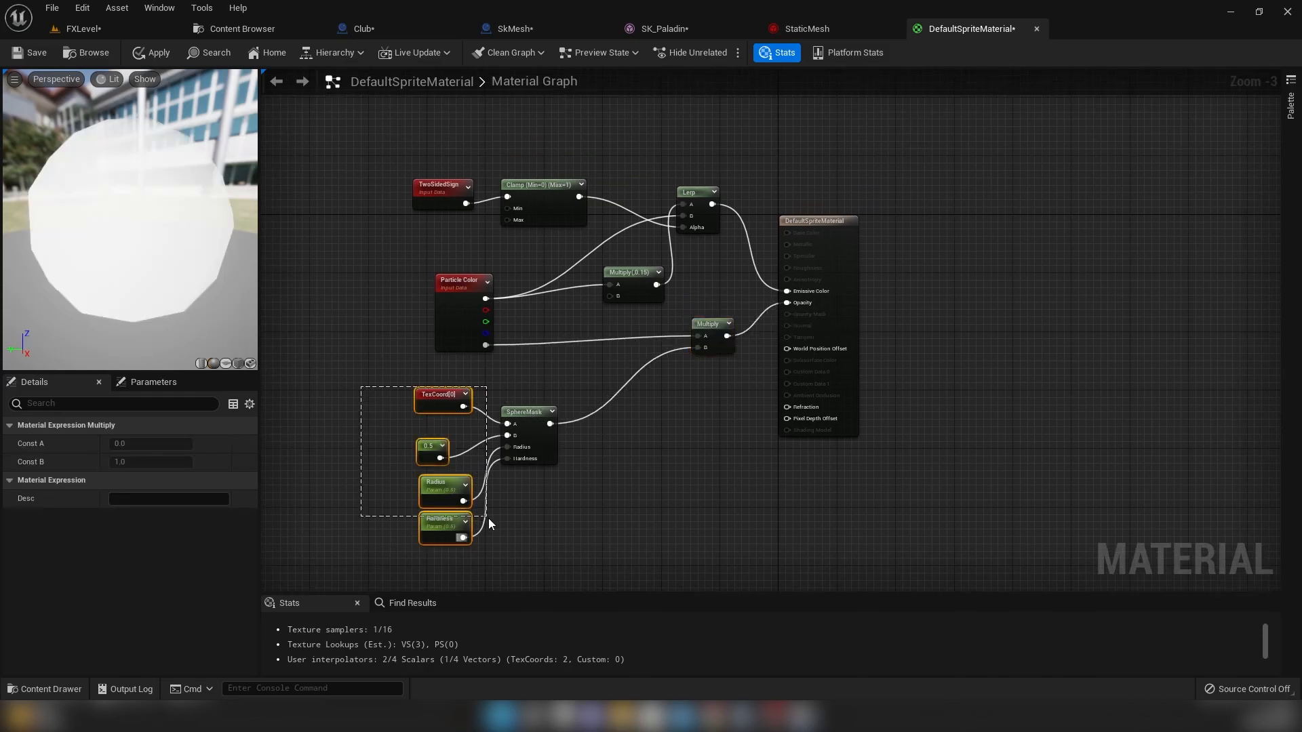
{"action": "left_click_drag", "start_coordinate": [537, 425], "coordinate": [379, 437]}
{"action": "left_click", "coordinate": [528, 434], "text": "alt"}
{"action": "left_click", "coordinate": [596, 413]}
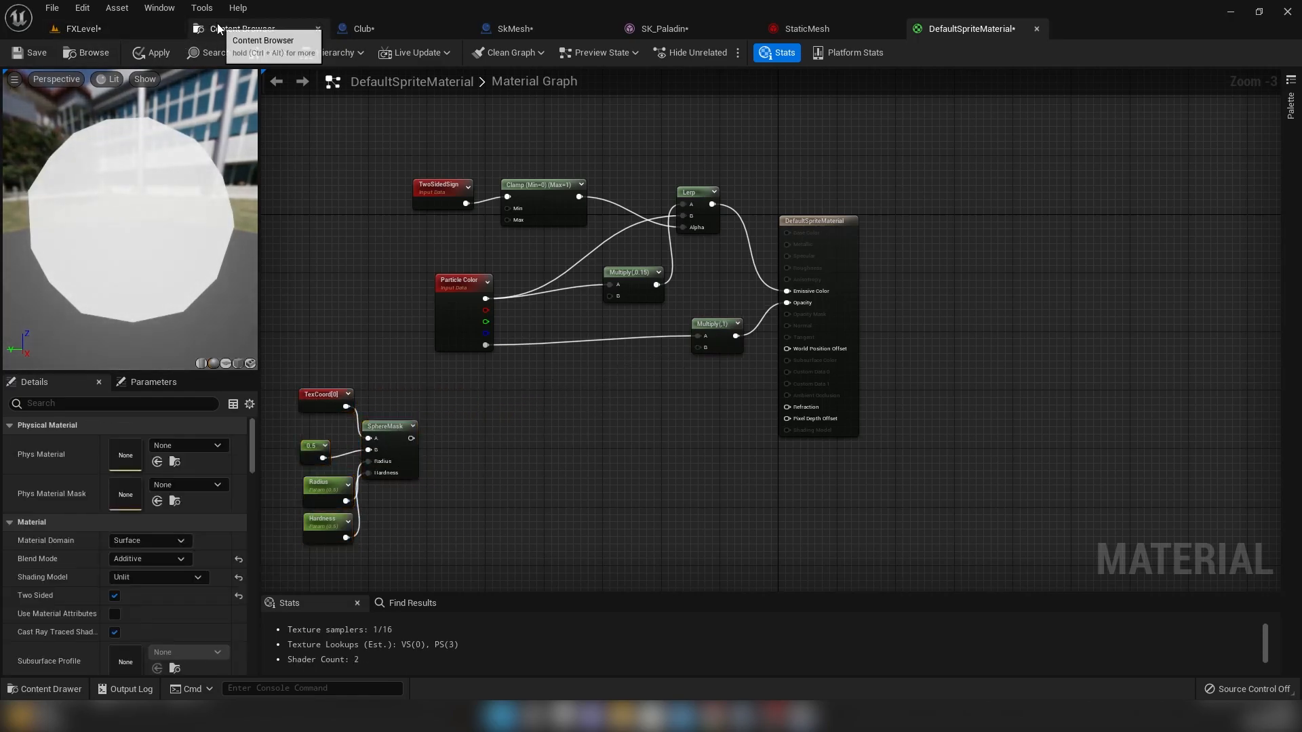
- Filter the Content folder to Texture assets only and pick the play-button-arrowhead texture
{"action": "left_click", "coordinate": [240, 29]}
{"action": "left_click", "coordinate": [269, 52]}
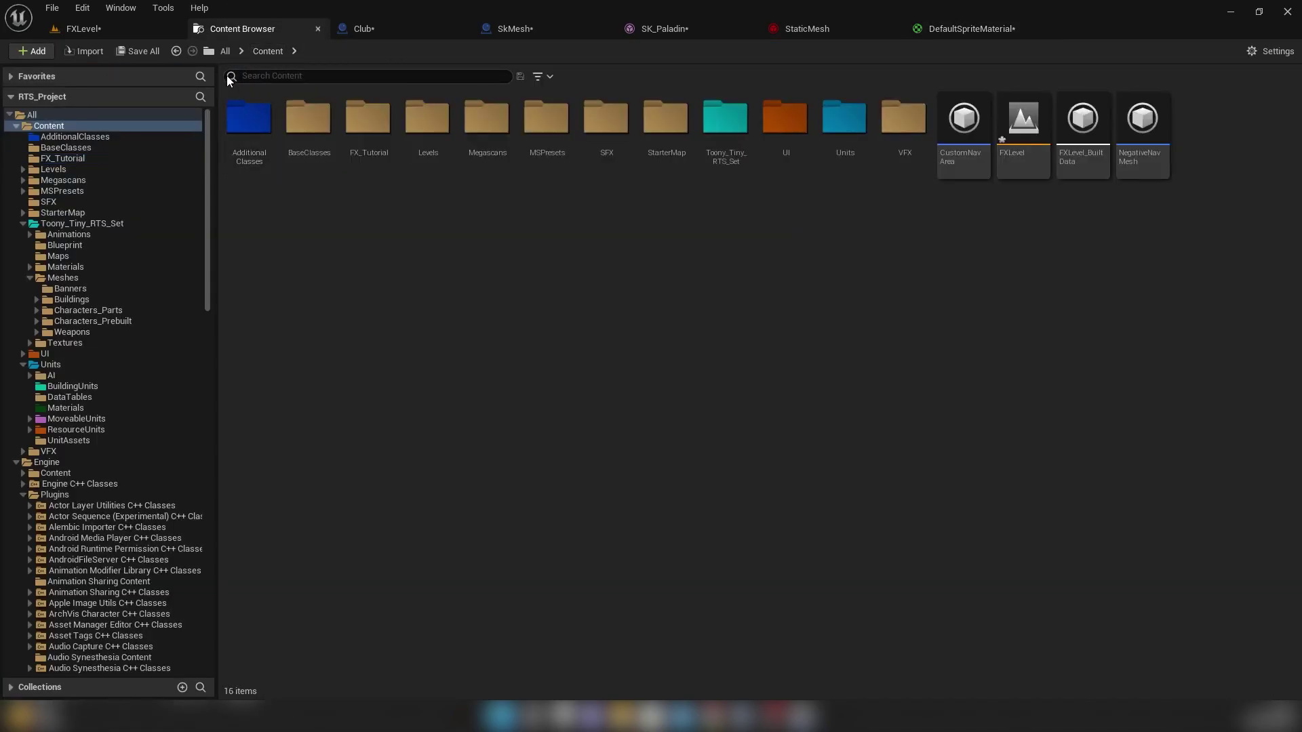
{"action": "left_click", "coordinate": [538, 77]}
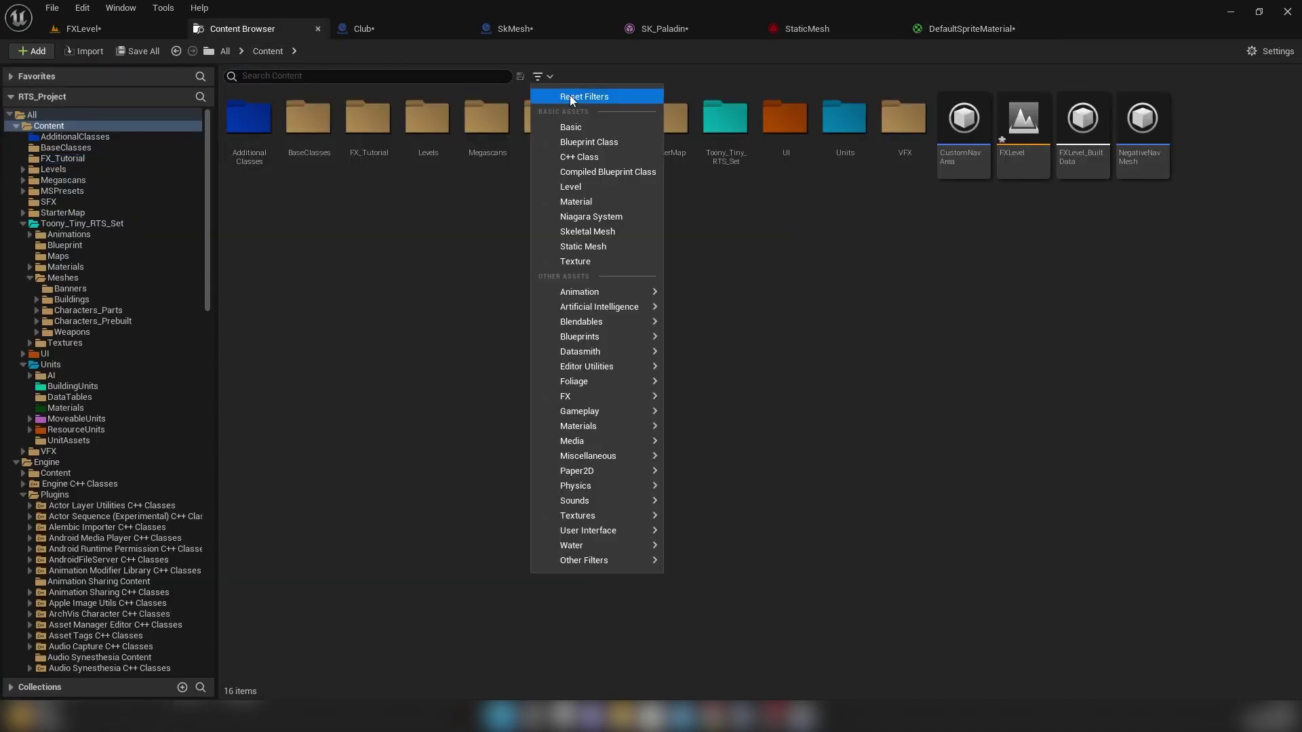
{"action": "left_click", "coordinate": [599, 263]}
{"action": "scroll", "coordinate": [514, 308], "scroll_direction": "down", "scroll_amount": 1}
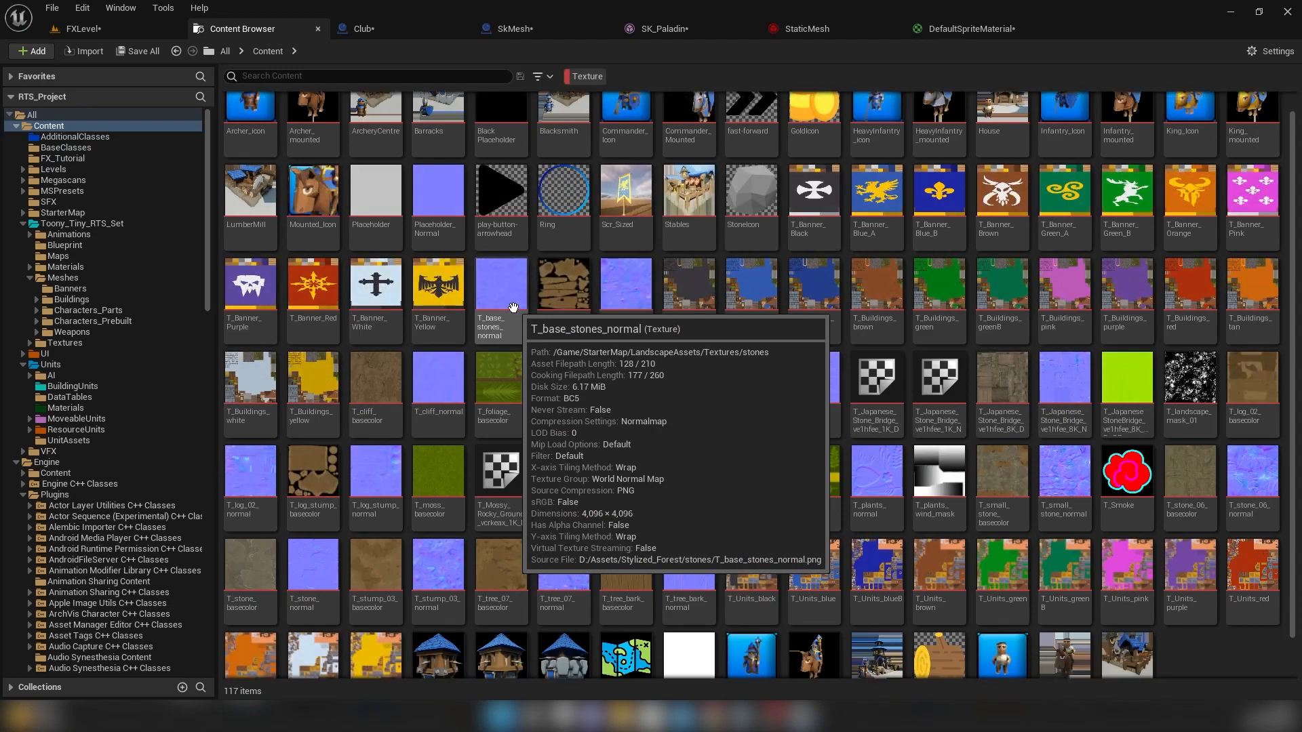
{"action": "scroll", "coordinate": [513, 307], "scroll_direction": "down", "scroll_amount": 1}
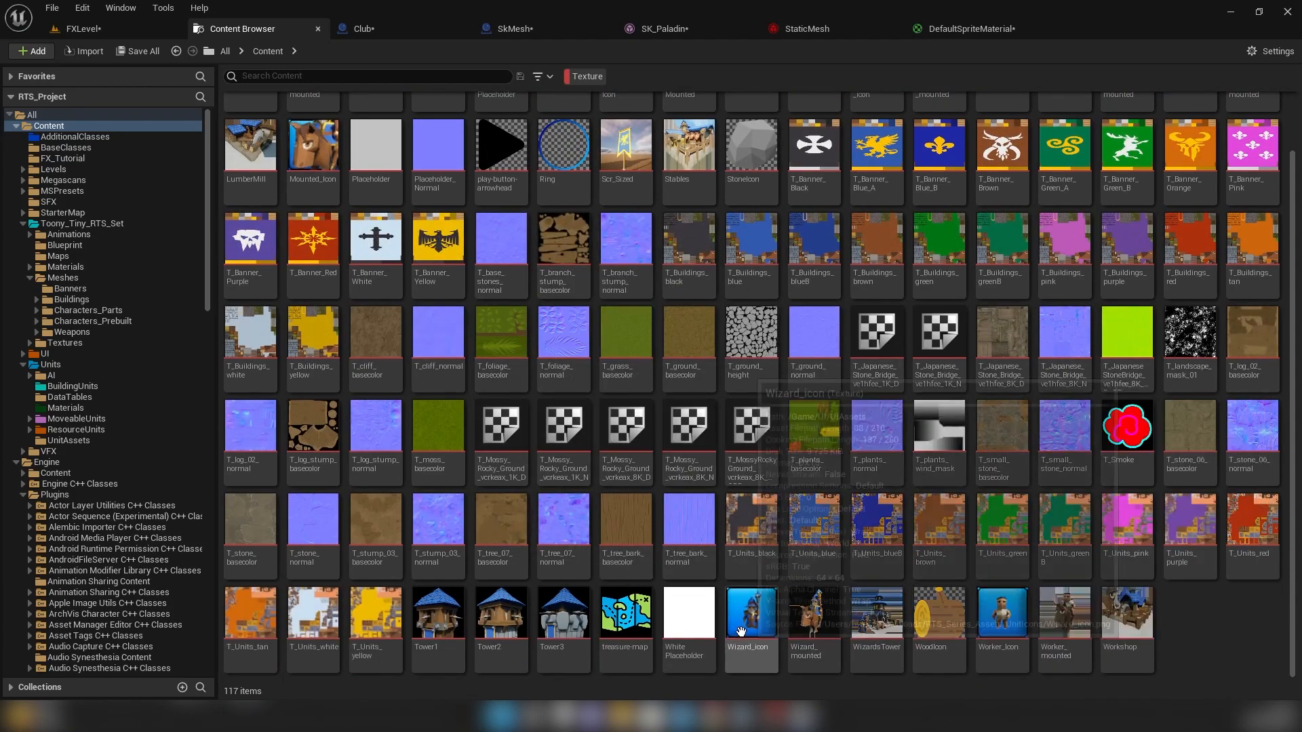
{"action": "scroll", "coordinate": [1098, 530], "scroll_direction": "up", "scroll_amount": 1}
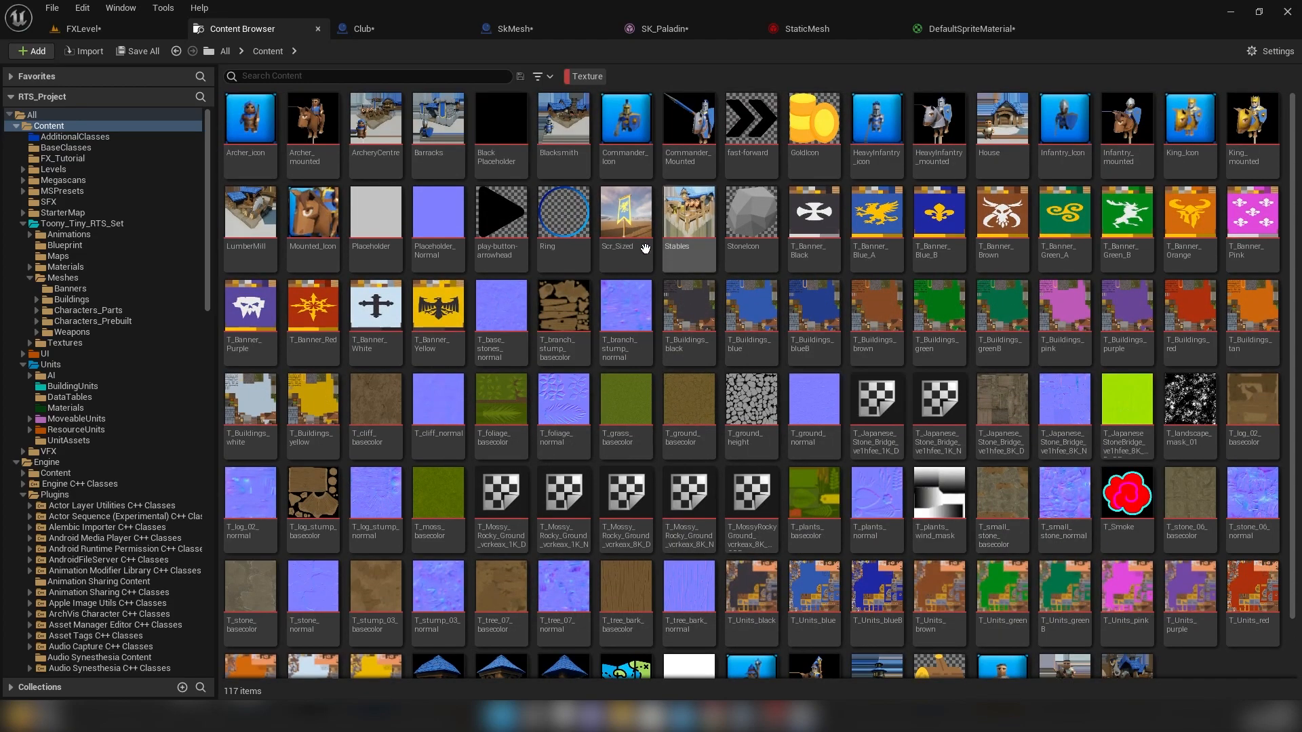
{"action": "left_click", "coordinate": [501, 218]}
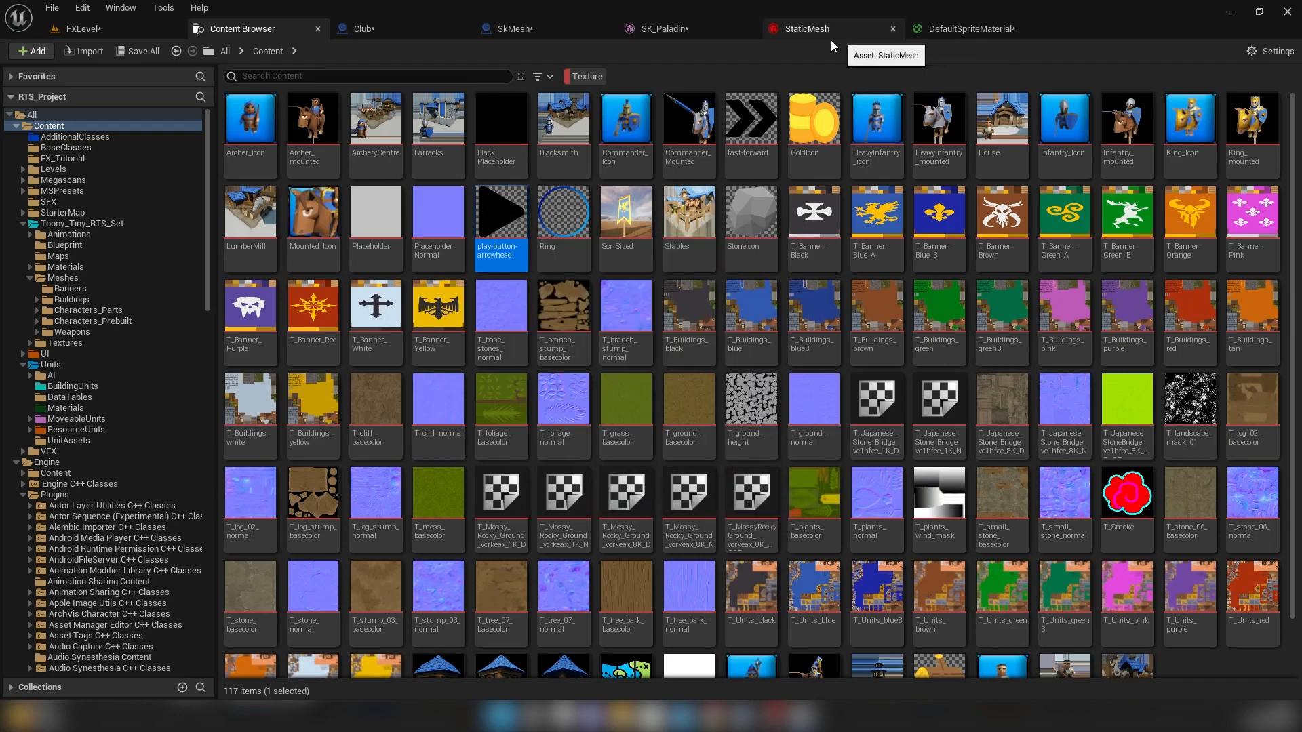
- Add the arrowhead texture as a Texture Sample, wire its A output into Opacity and move the old Multiply aside
{"action": "mouse_move", "coordinate": [509, 215]}
{"action": "left_mouse_down"}
{"action": "mouse_move", "coordinate": [954, 22]}
{"action": "mouse_move", "coordinate": [561, 386]}
{"action": "left_mouse_up"}
{"action": "scroll", "coordinate": [706, 413], "scroll_direction": "up", "scroll_amount": 2}
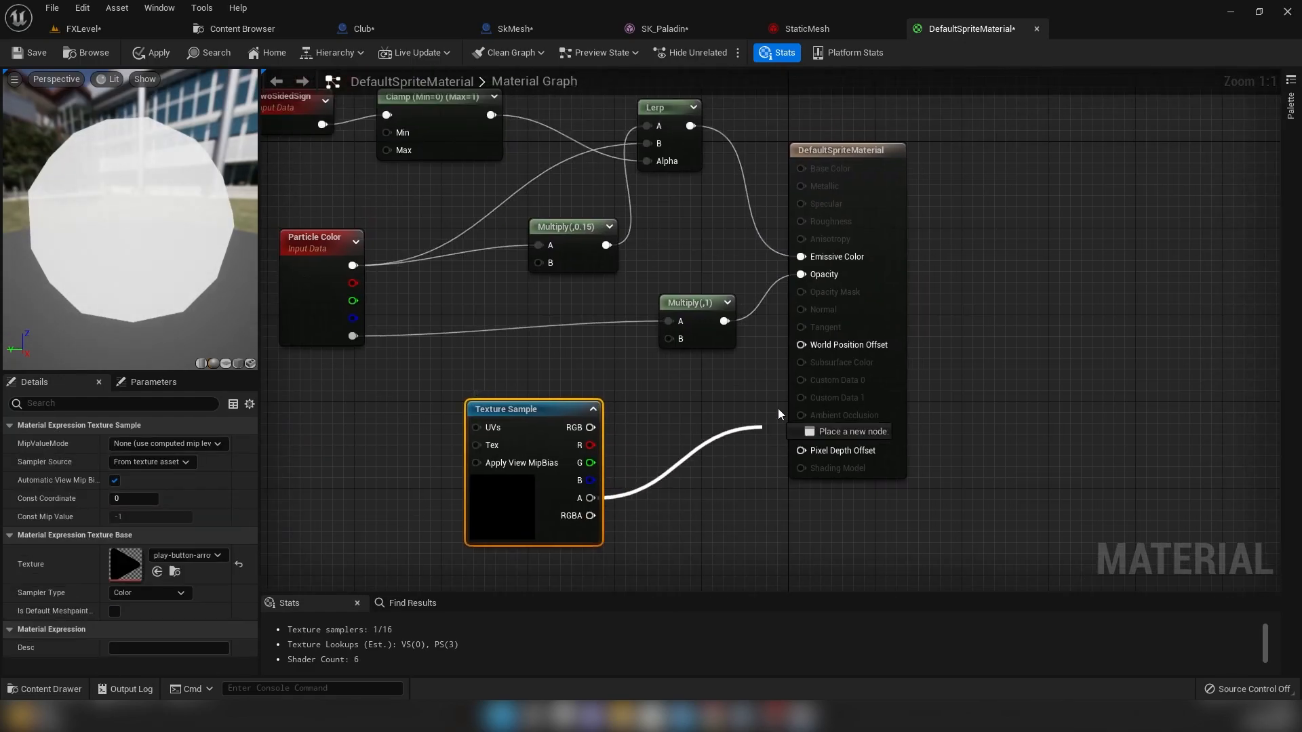
{"action": "left_click_drag", "start_coordinate": [808, 272], "coordinate": [808, 272]}
{"action": "right_click_drag", "start_coordinate": [696, 273], "coordinate": [819, 288]}
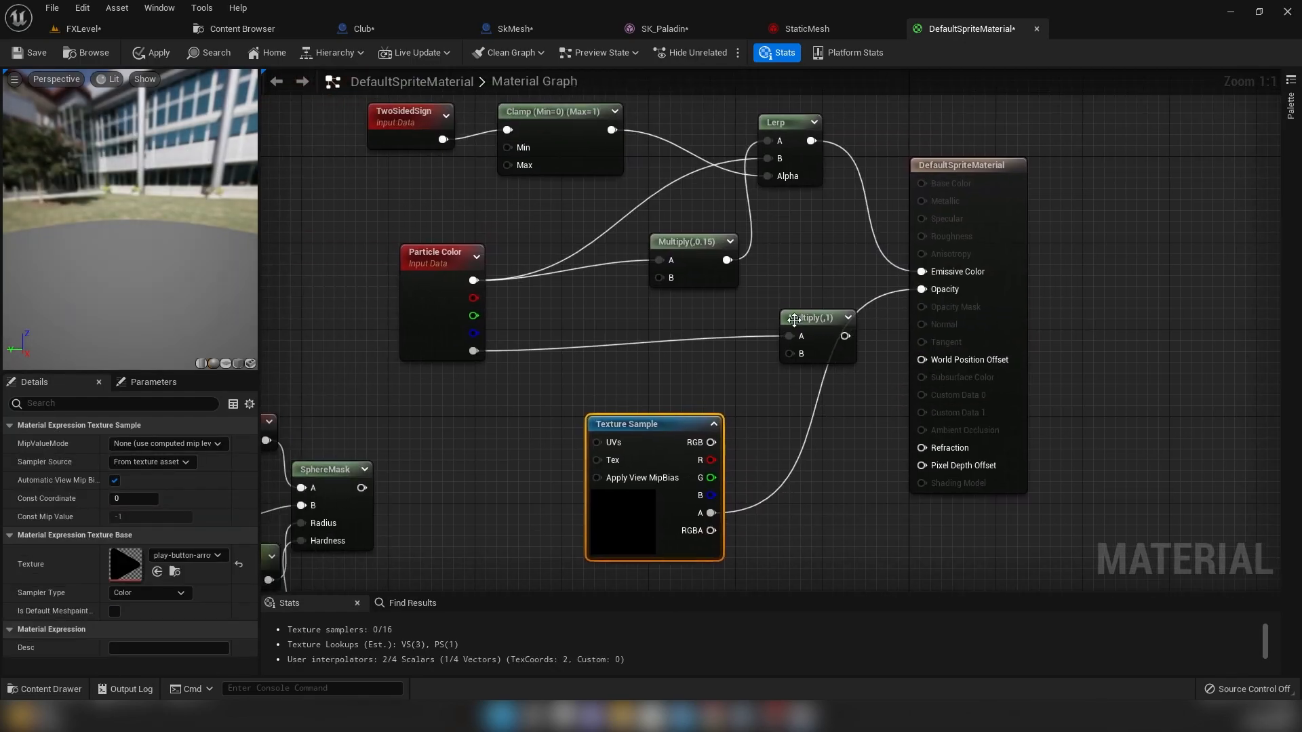
{"action": "left_click", "coordinate": [757, 333]}
{"action": "left_click_drag", "start_coordinate": [646, 342], "coordinate": [615, 331]}
{"action": "left_click", "coordinate": [589, 298]}
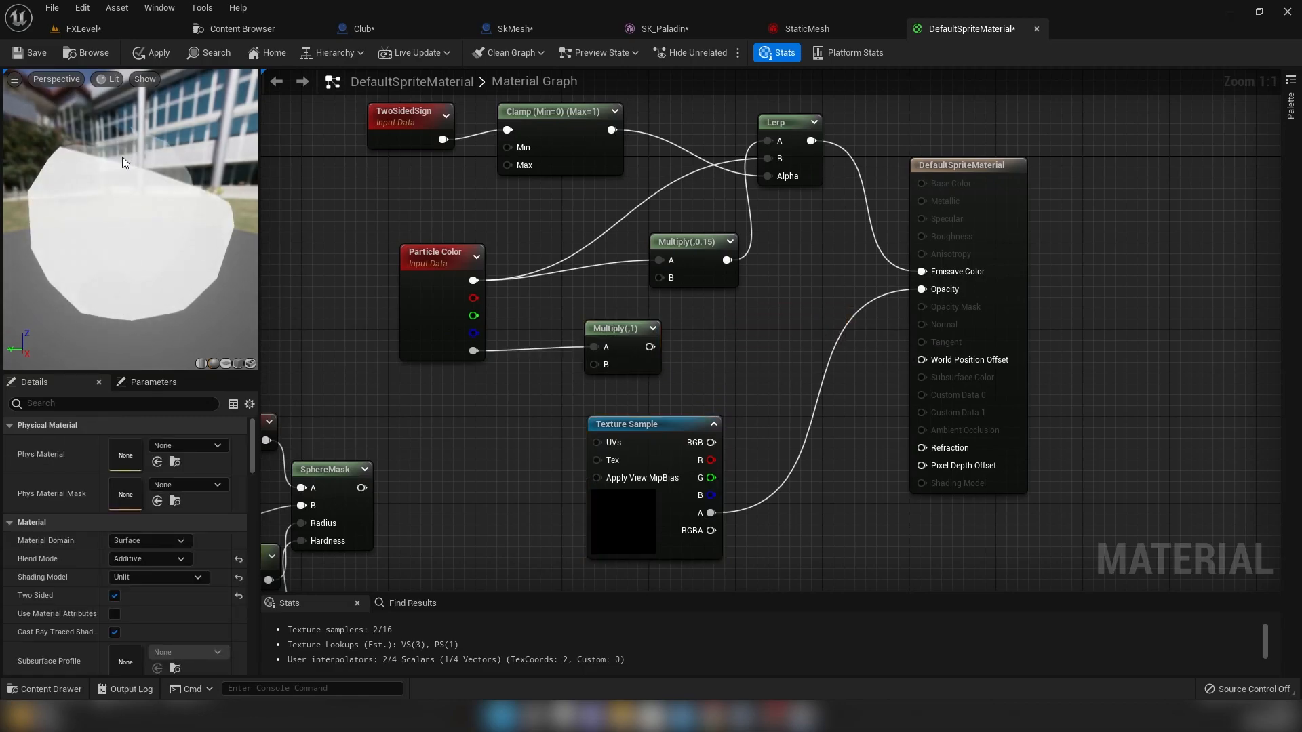
{"action": "left_click_drag", "start_coordinate": [122, 157], "coordinate": [139, 207]}
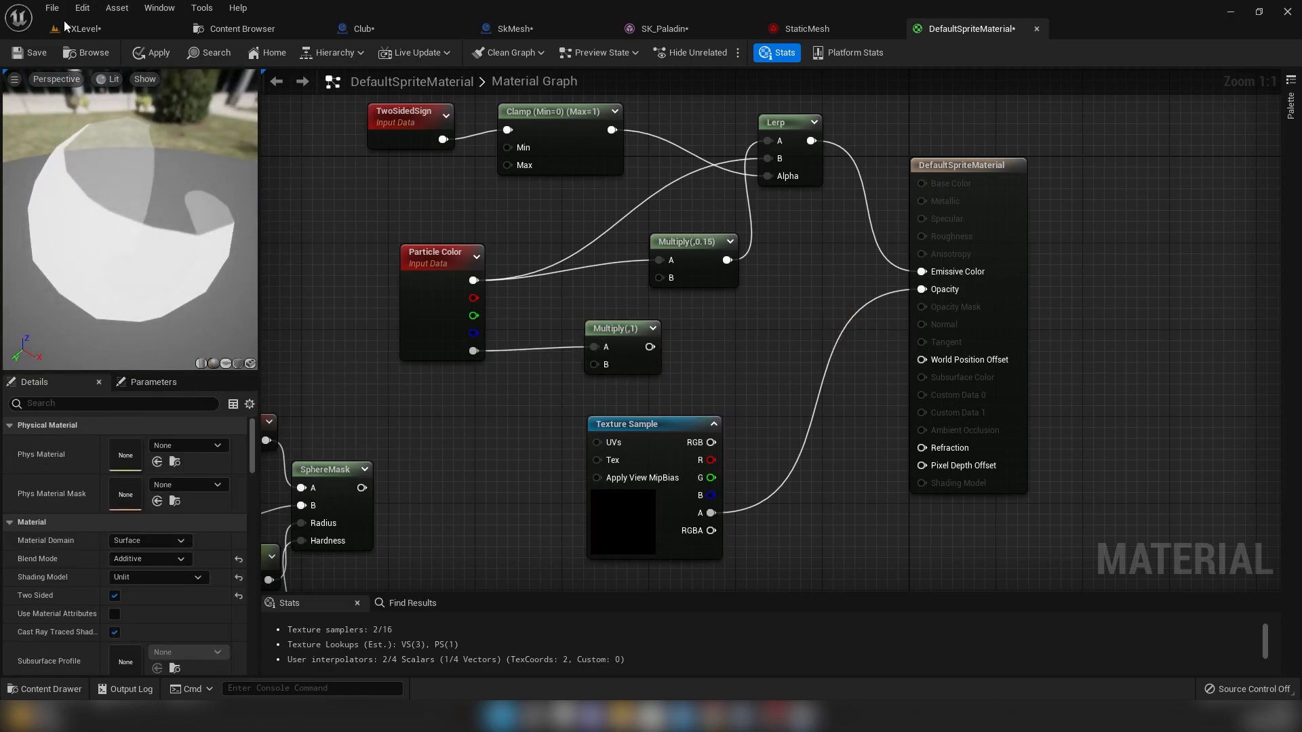
- Refresh the updated DefaultSpriteMaterial in the StaticMesh system's Sprite Renderer
{"action": "left_click", "coordinate": [96, 54]}
{"action": "left_click", "coordinate": [777, 30]}
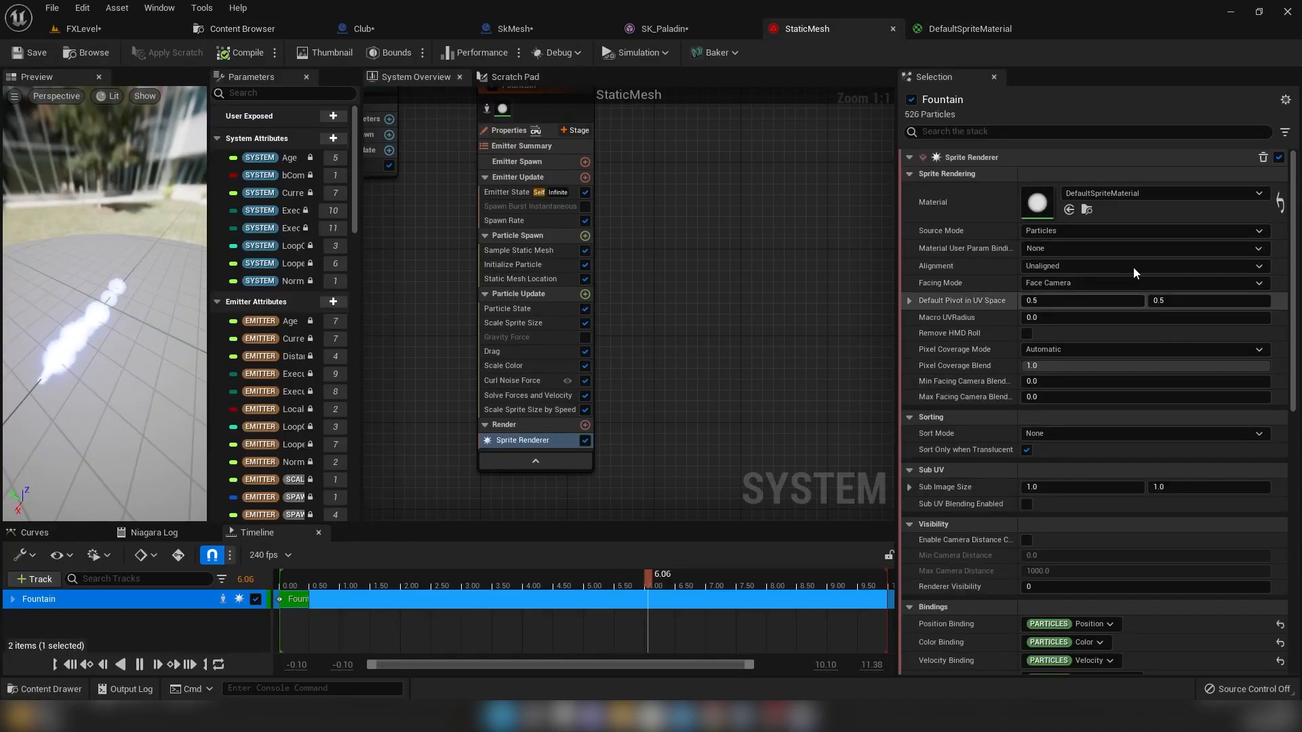
{"action": "left_click", "coordinate": [1068, 209]}
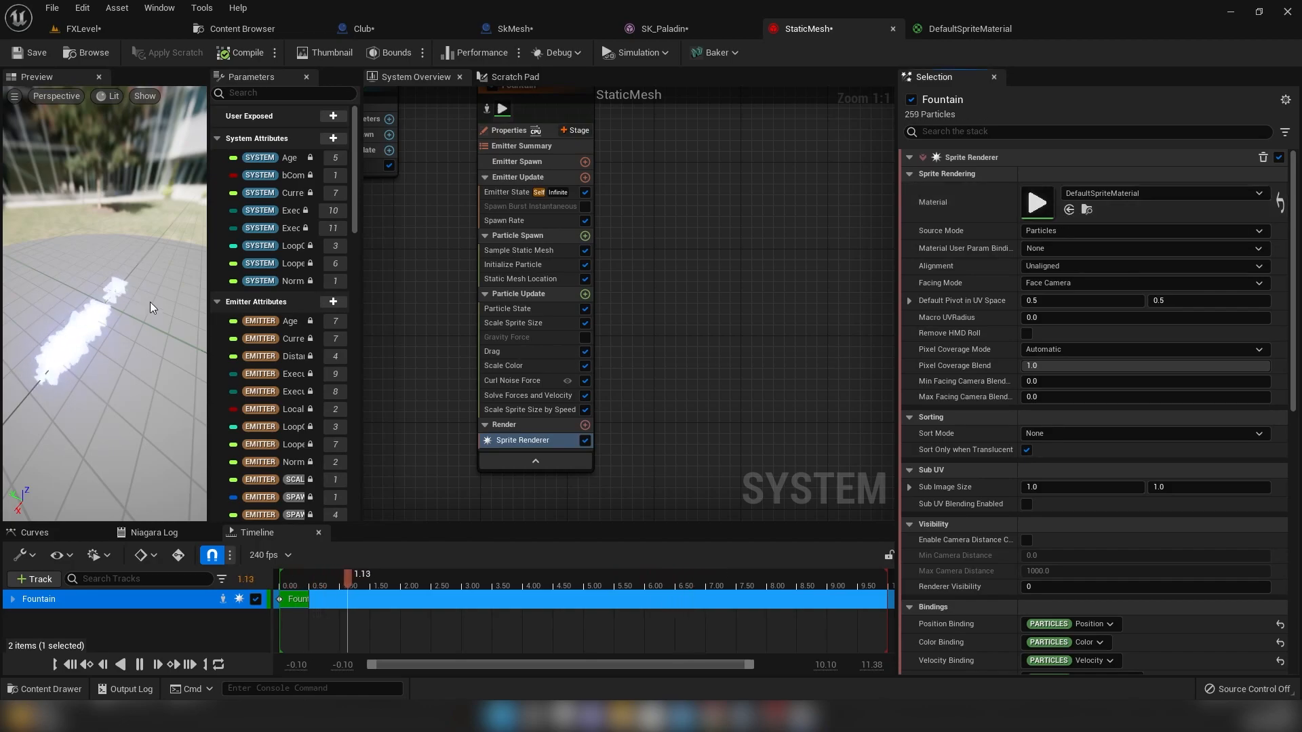
{"action": "left_click_drag", "start_coordinate": [151, 308], "coordinate": [153, 254]}
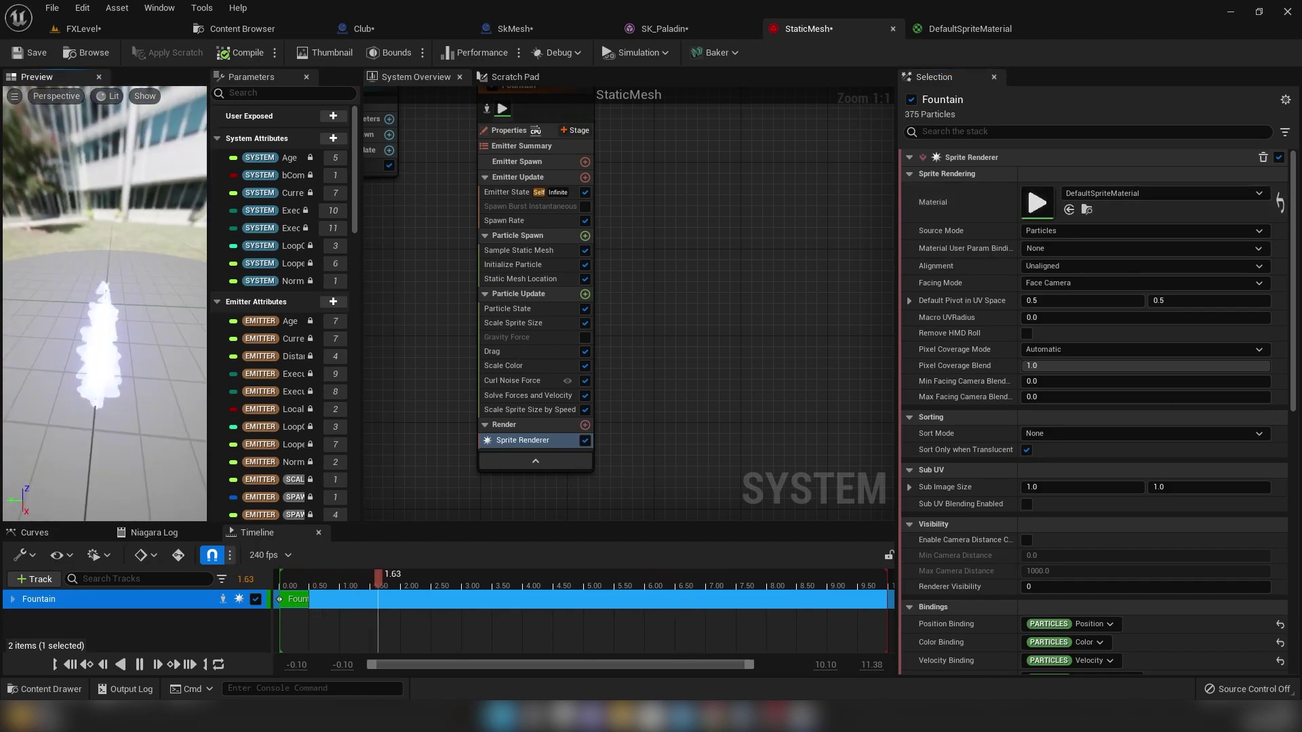
- Save all assets and play FXLevel in a new window to see triangle particles on the weapon
{"action": "left_click", "coordinate": [30, 53]}
{"action": "left_click", "coordinate": [135, 28]}
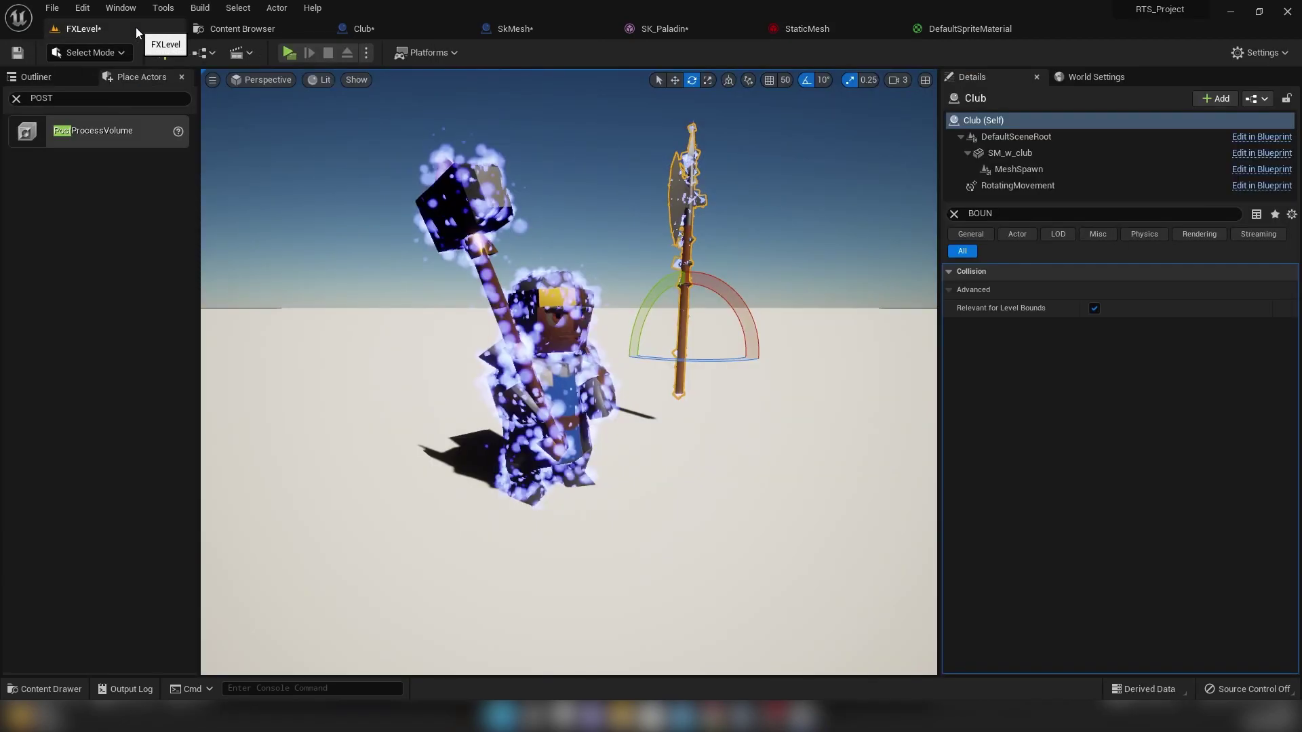
{"action": "left_click", "coordinate": [290, 52]}
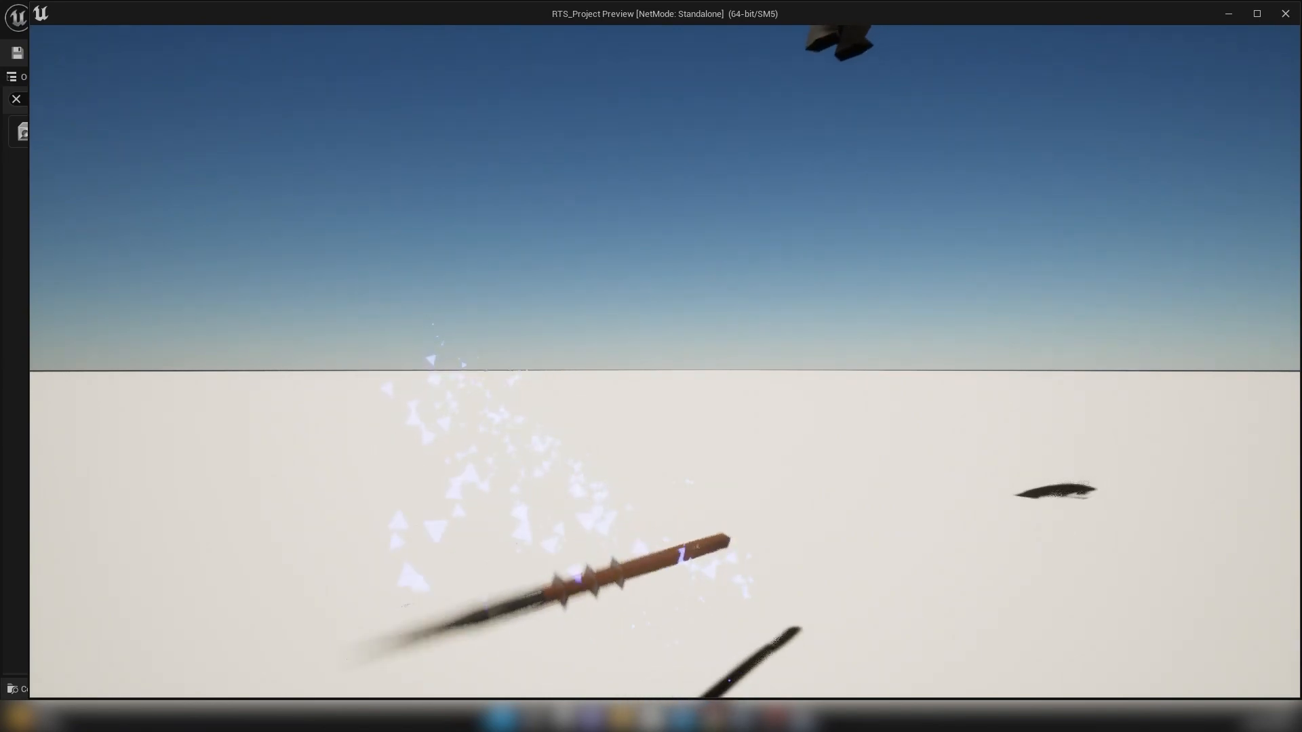
{"action": "key", "text": "Escape"}
- Set Scale Color's Scale RGB to 5.0, 1.0, 1.0 in the StaticMesh system
{"action": "left_click", "coordinate": [818, 27]}
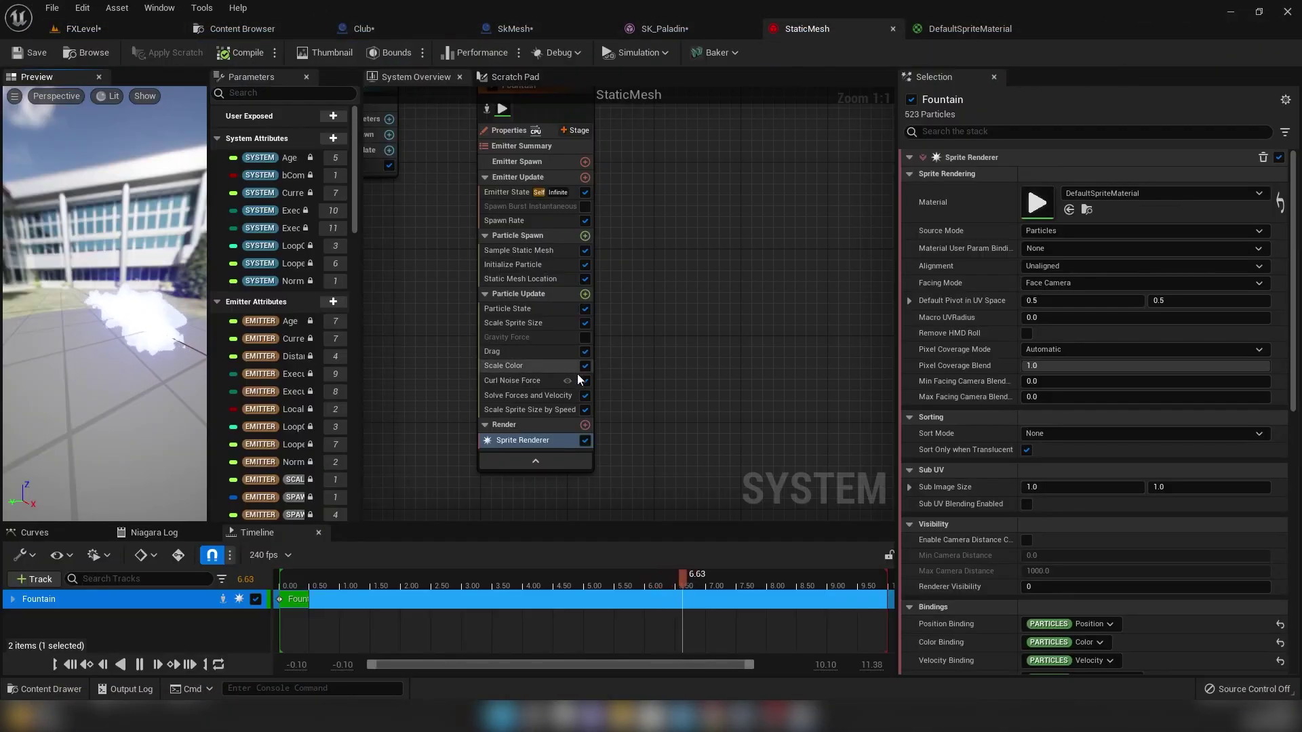
{"action": "left_click", "coordinate": [520, 365]}
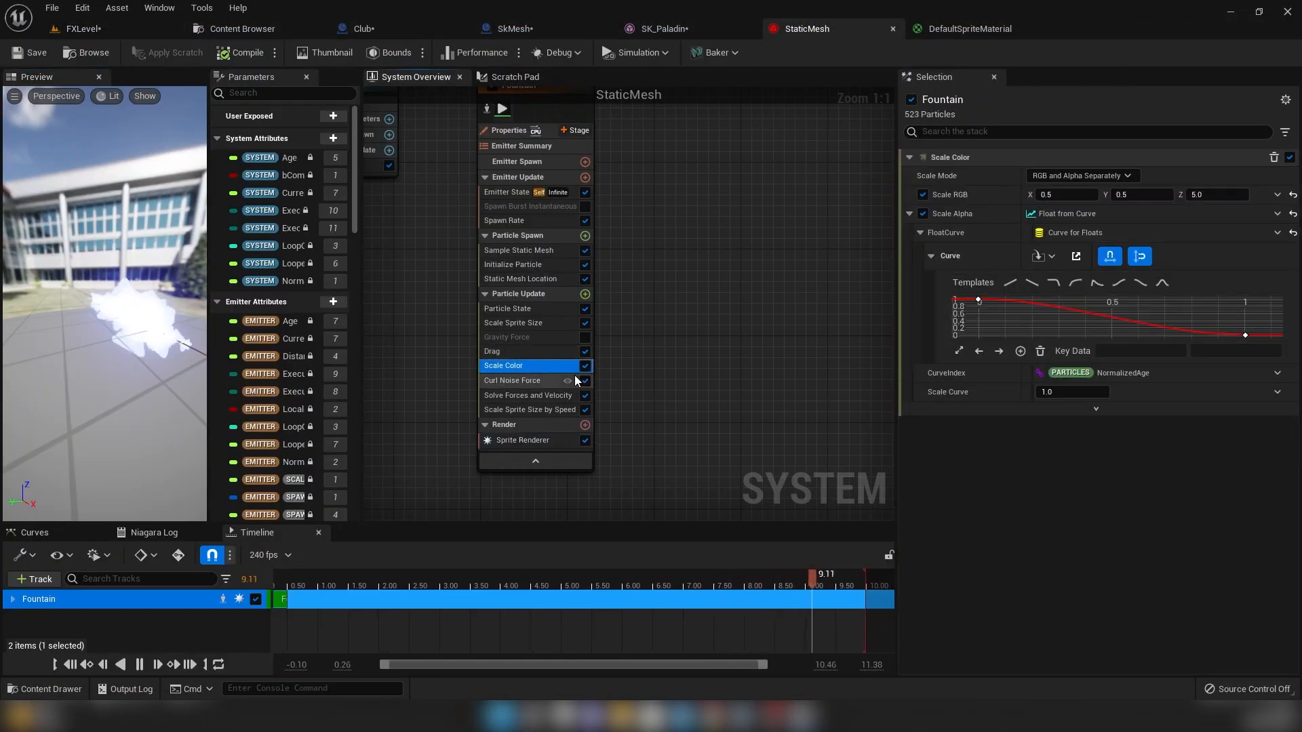
{"action": "left_click", "coordinate": [1062, 194]}
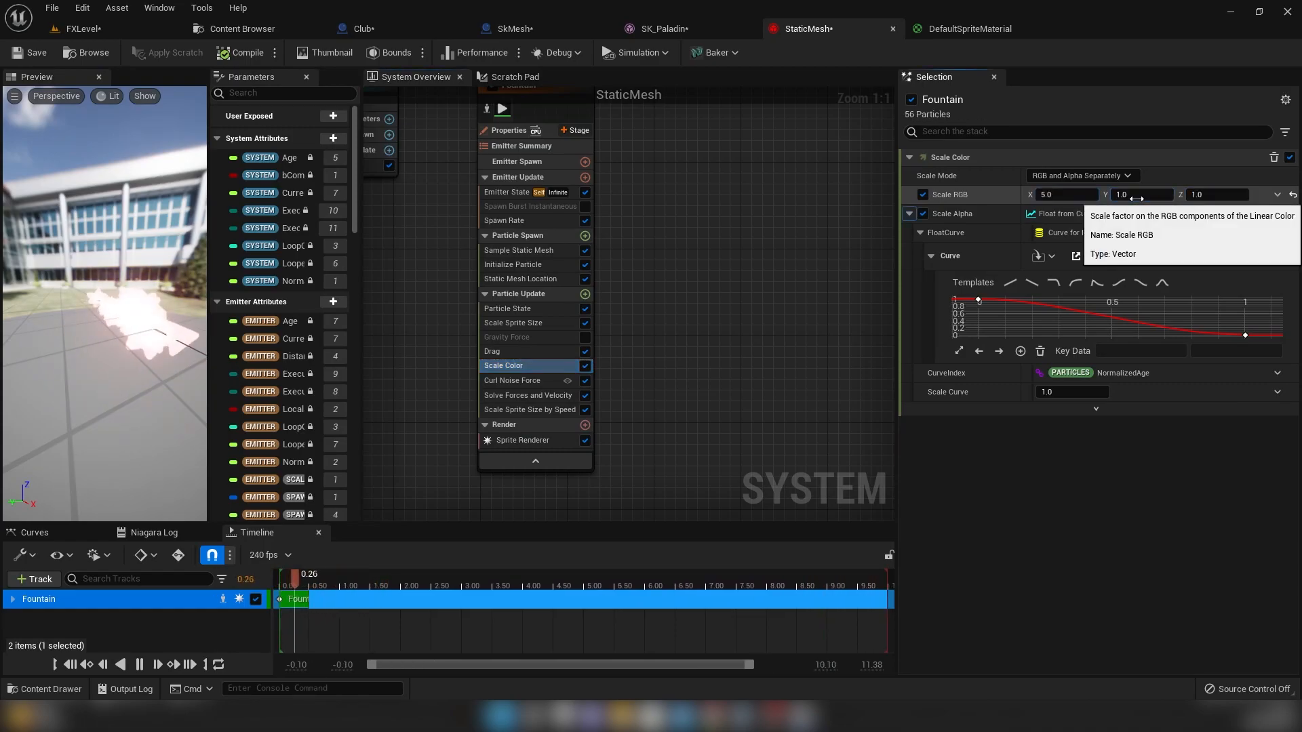
{"action": "left_click", "coordinate": [1091, 195]}
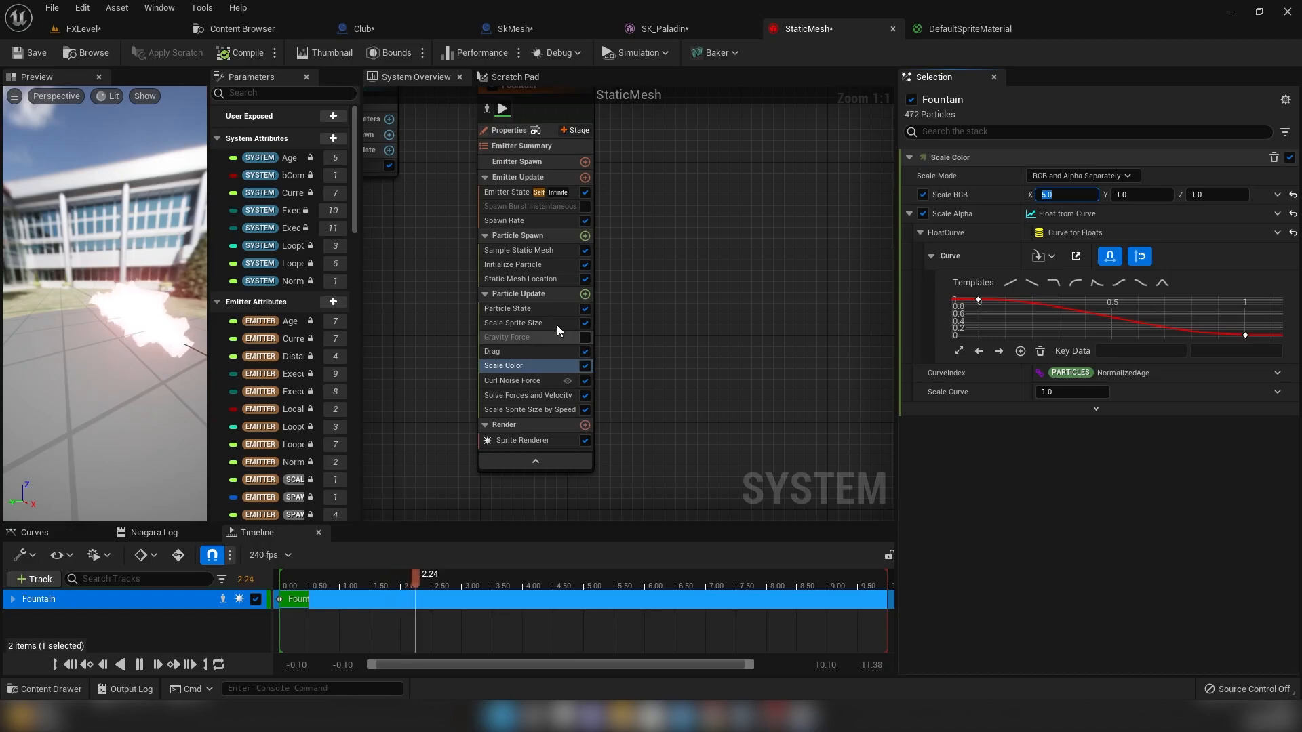
- Set Initialize Particle colour to R 1.0, G 0.1, B 0.1, save, and play the level in a new window
{"action": "left_click", "coordinate": [517, 265]}
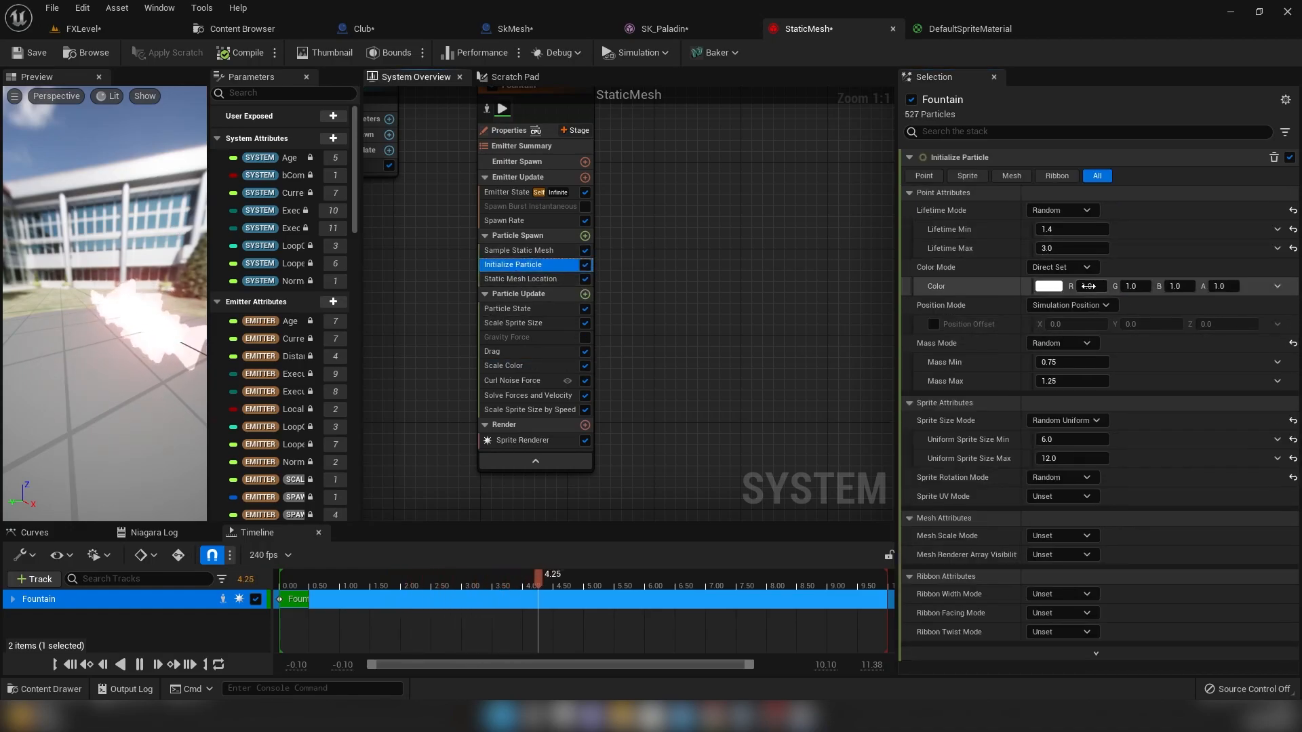
{"action": "left_click", "coordinate": [1134, 286]}
{"action": "type", "text": "0.1"}
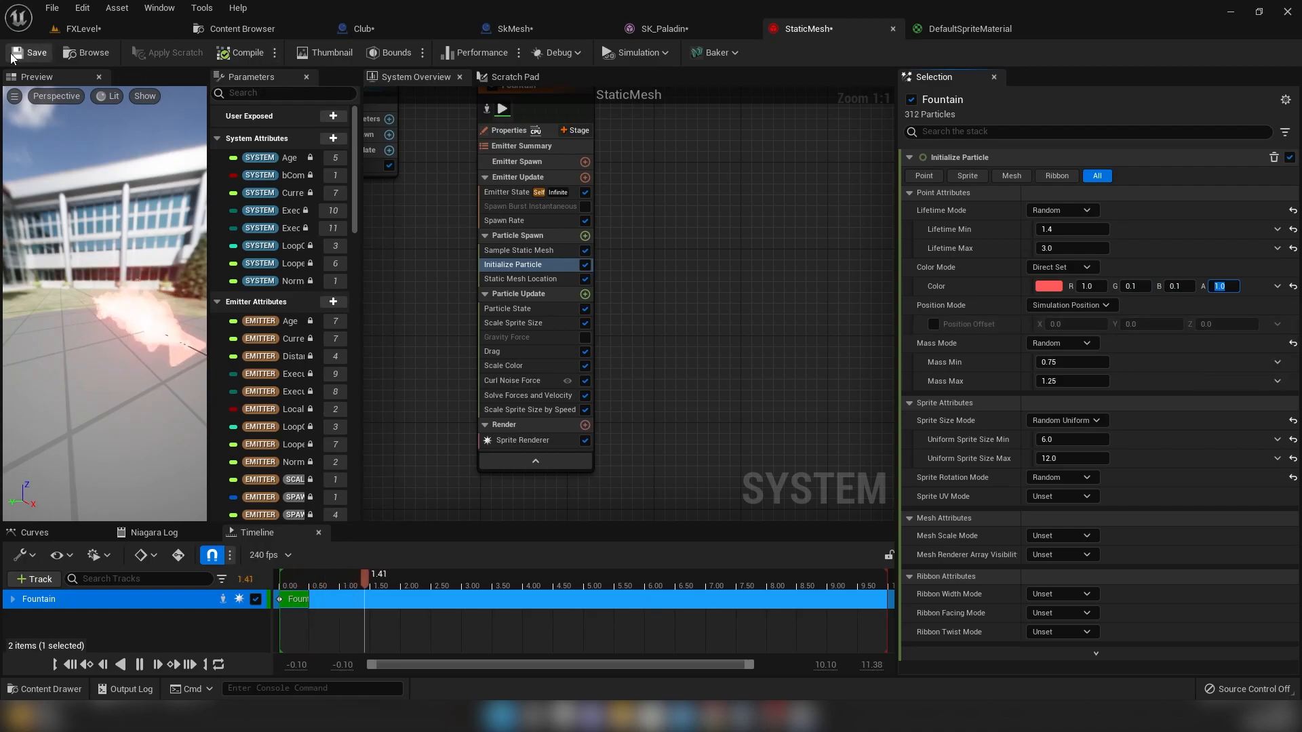
{"action": "left_click", "coordinate": [82, 29]}
{"action": "left_click", "coordinate": [293, 54]}
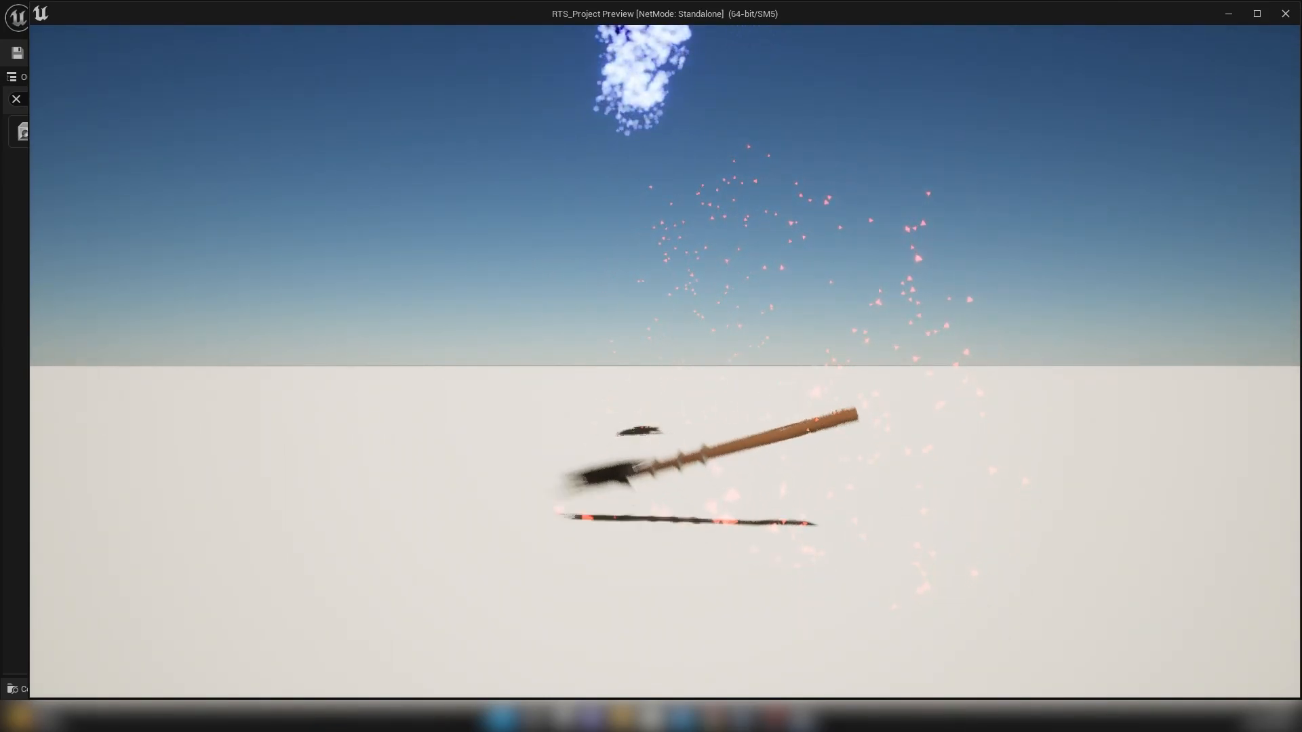
{"action": "key", "text": "Escape"}
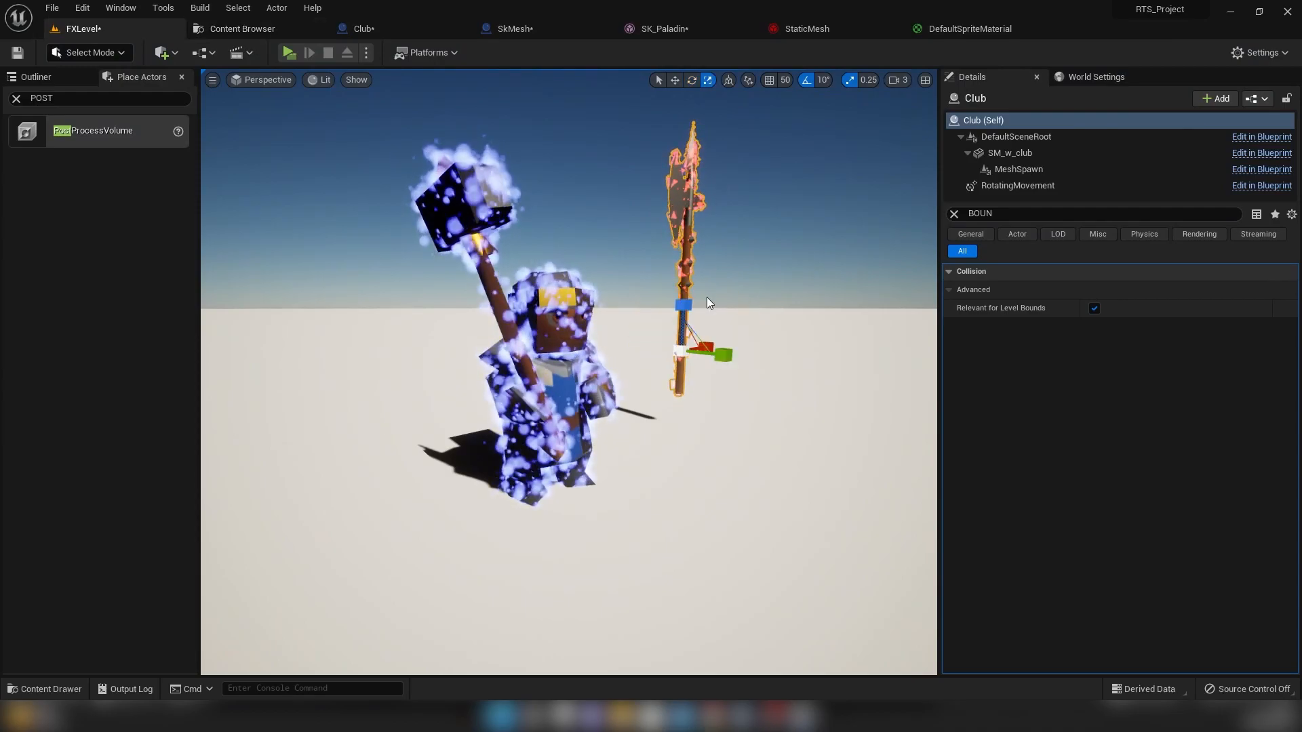
{"action": "key", "text": "w"}
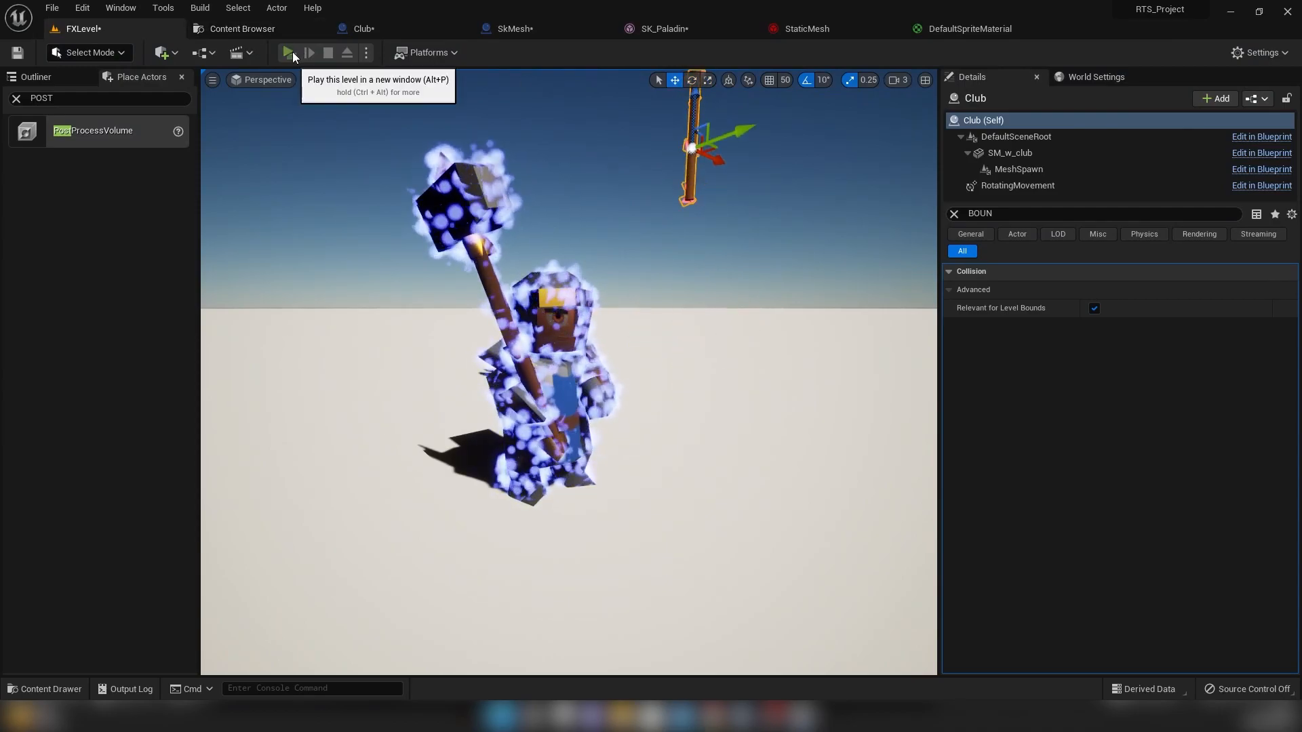
{"action": "left_click", "coordinate": [288, 53]}
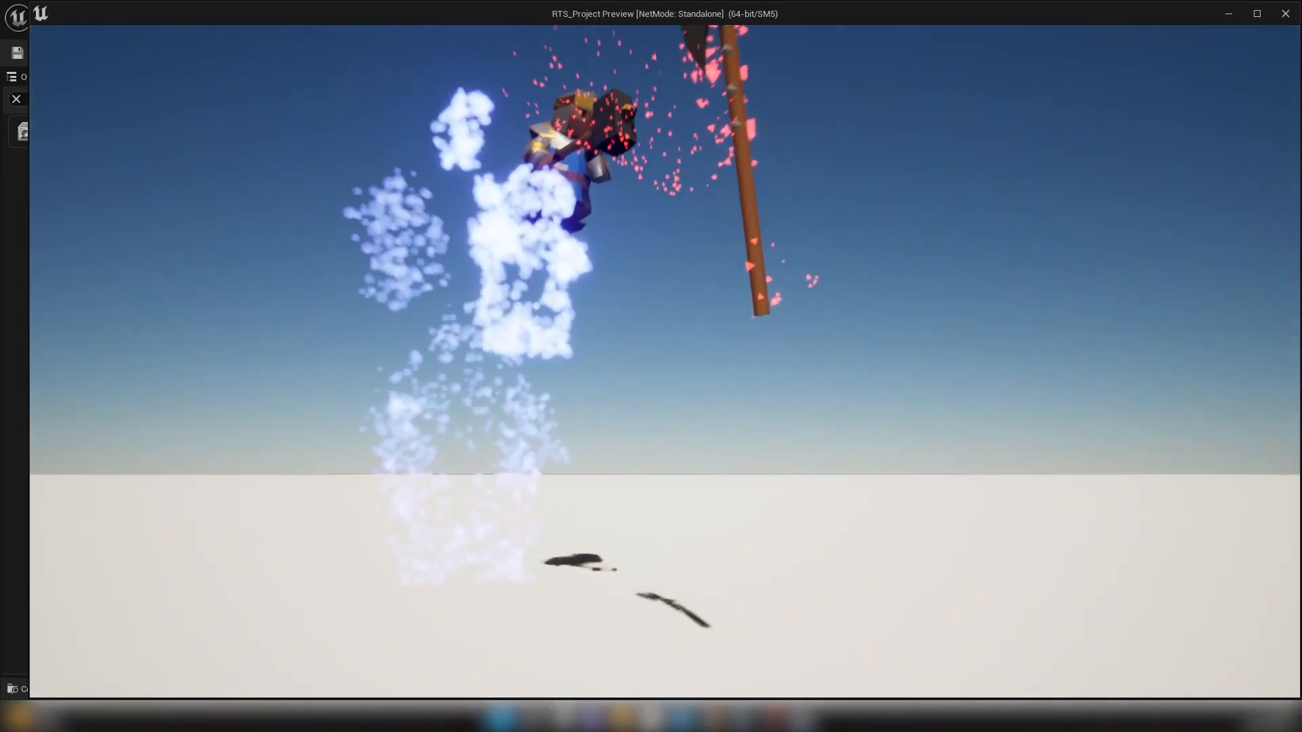